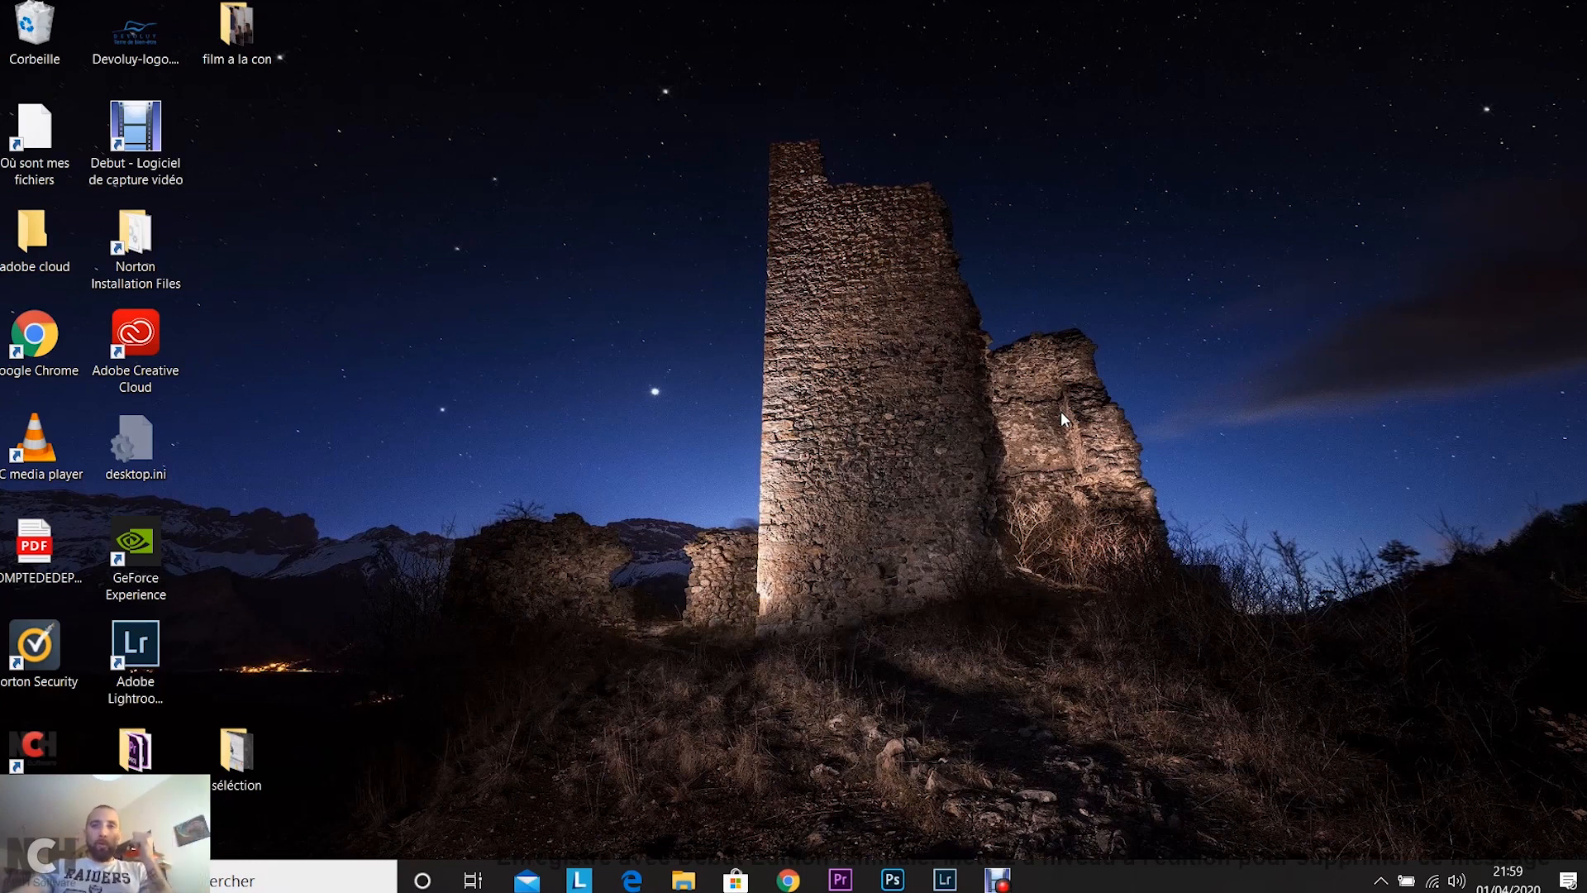
Switch to Lightroom Classic and enable chromatic aberration removal and the lens profile correction for the waterfall photo
{"action": "left_click", "coordinate": [945, 880]}
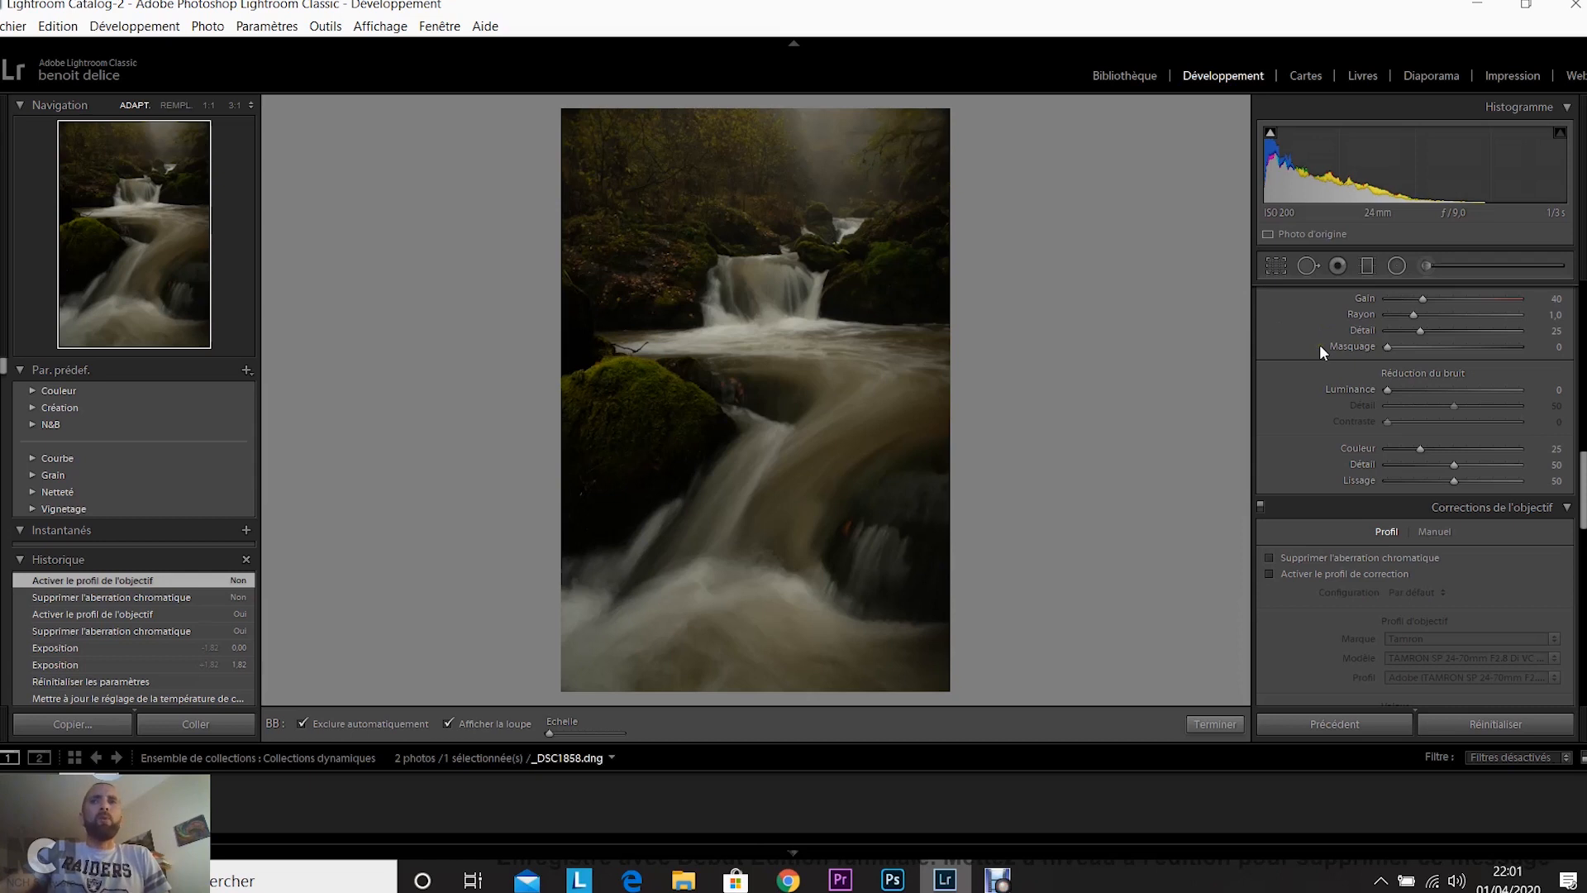
{"action": "scroll", "coordinate": [1320, 344], "scroll_direction": "up", "scroll_amount": 5}
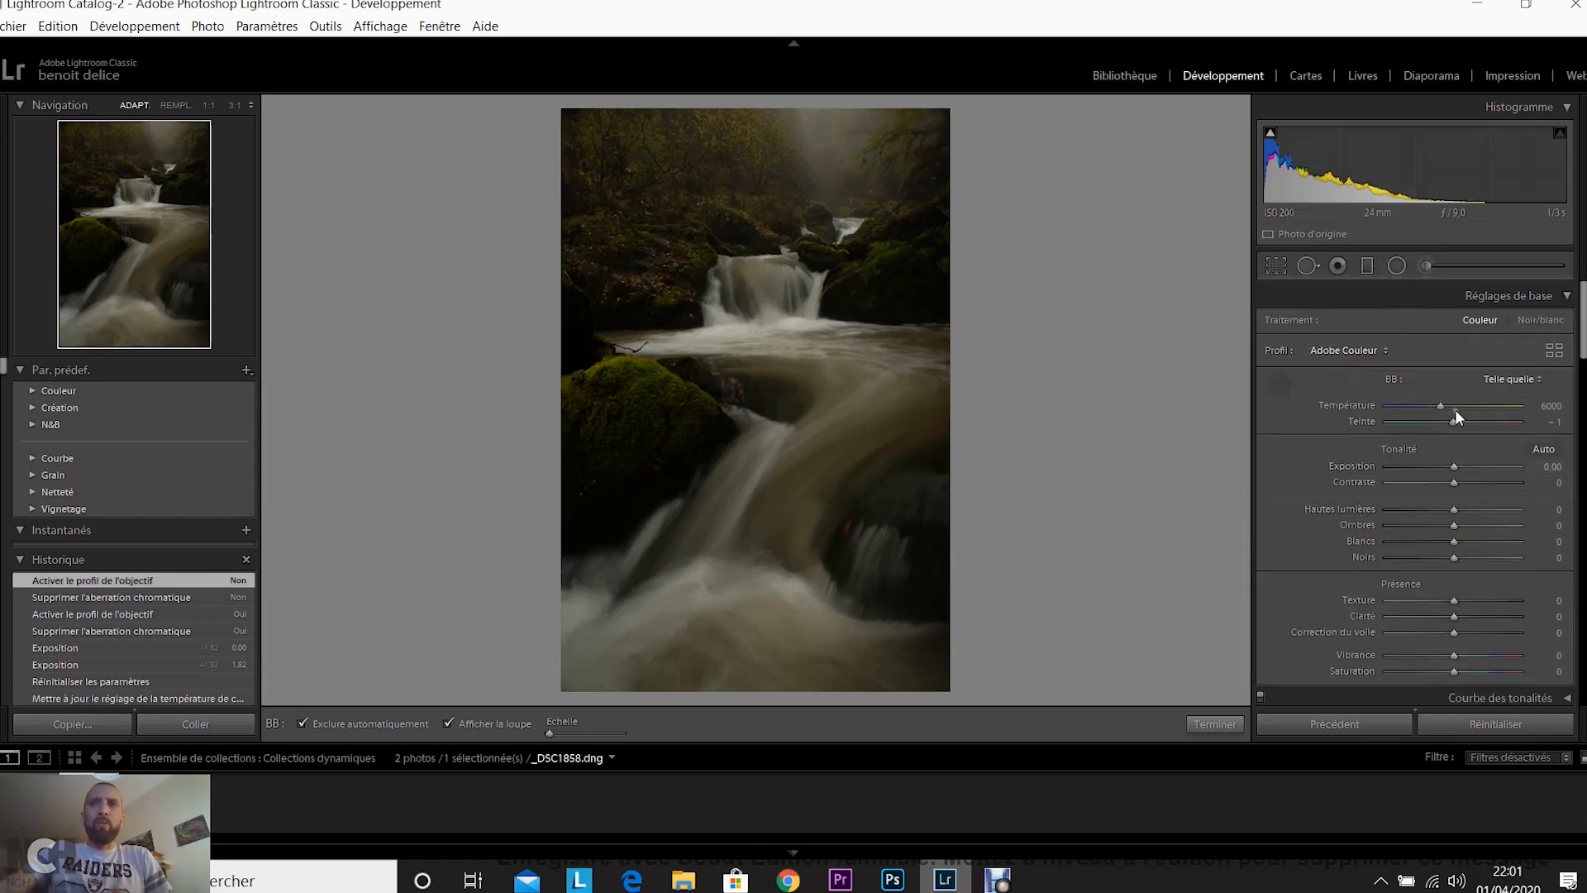
{"action": "scroll", "coordinate": [1455, 409], "scroll_direction": "down", "scroll_amount": 2}
{"action": "scroll", "coordinate": [1454, 409], "scroll_direction": "down", "scroll_amount": 10}
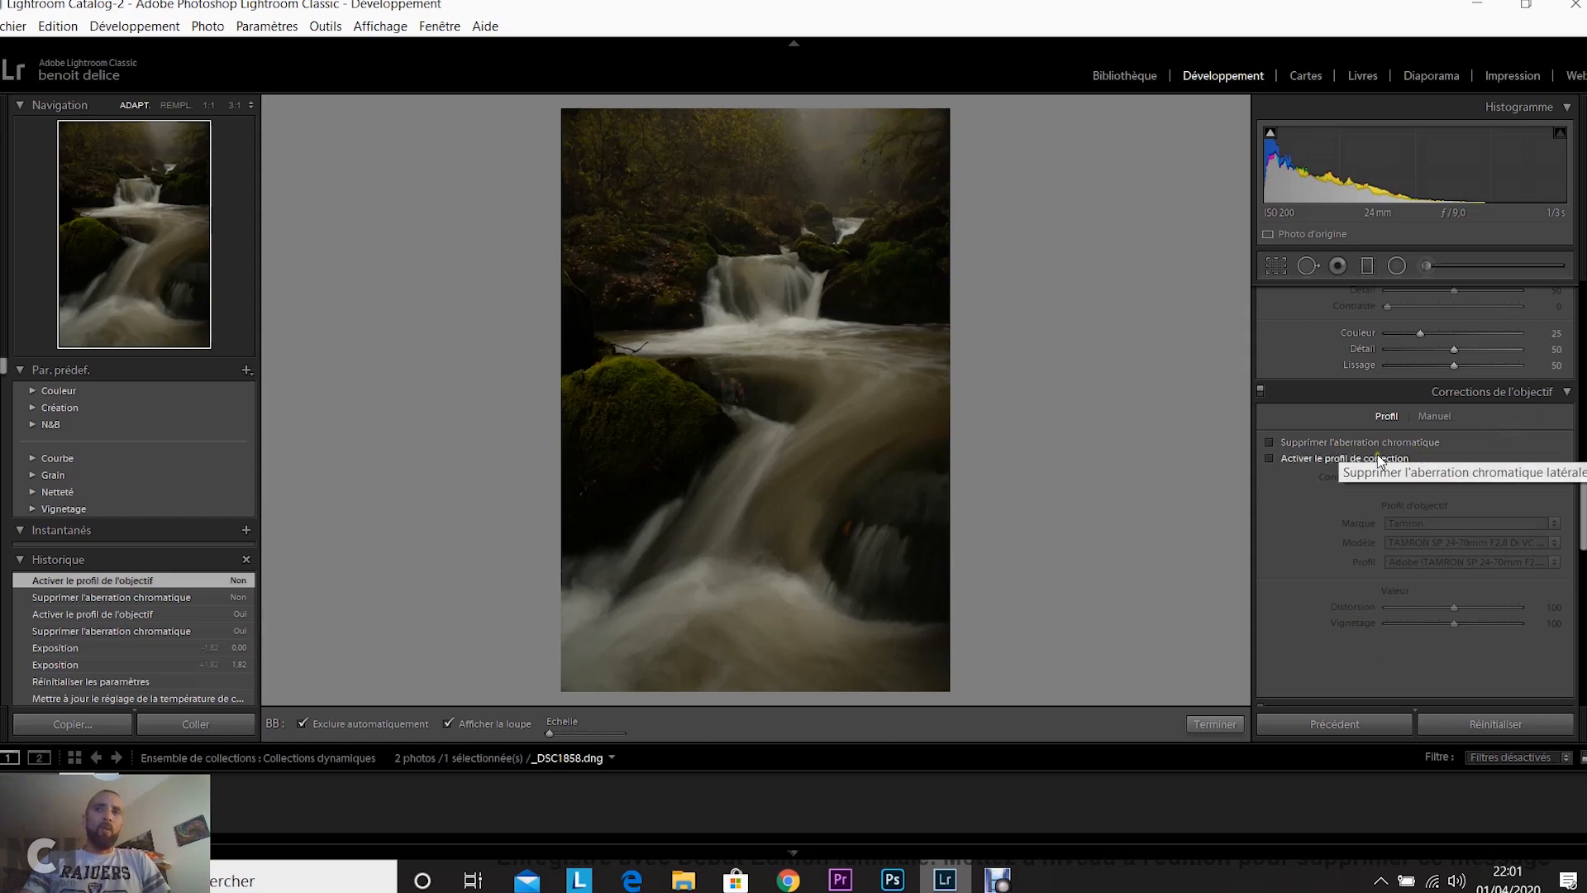
{"action": "left_click", "coordinate": [1269, 444]}
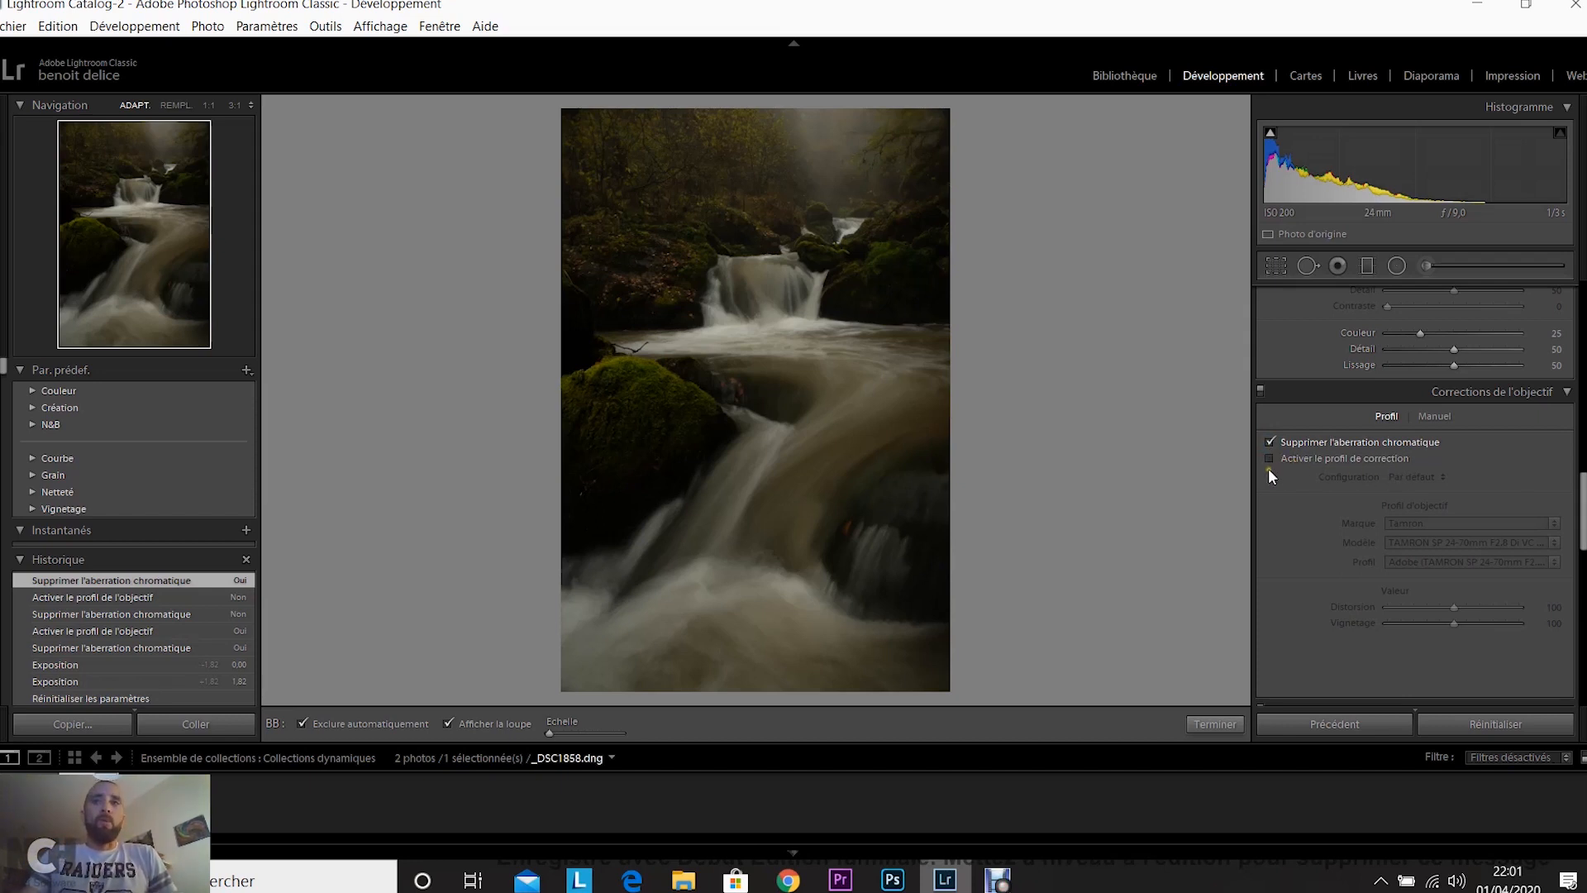
{"action": "left_click", "coordinate": [1268, 460]}
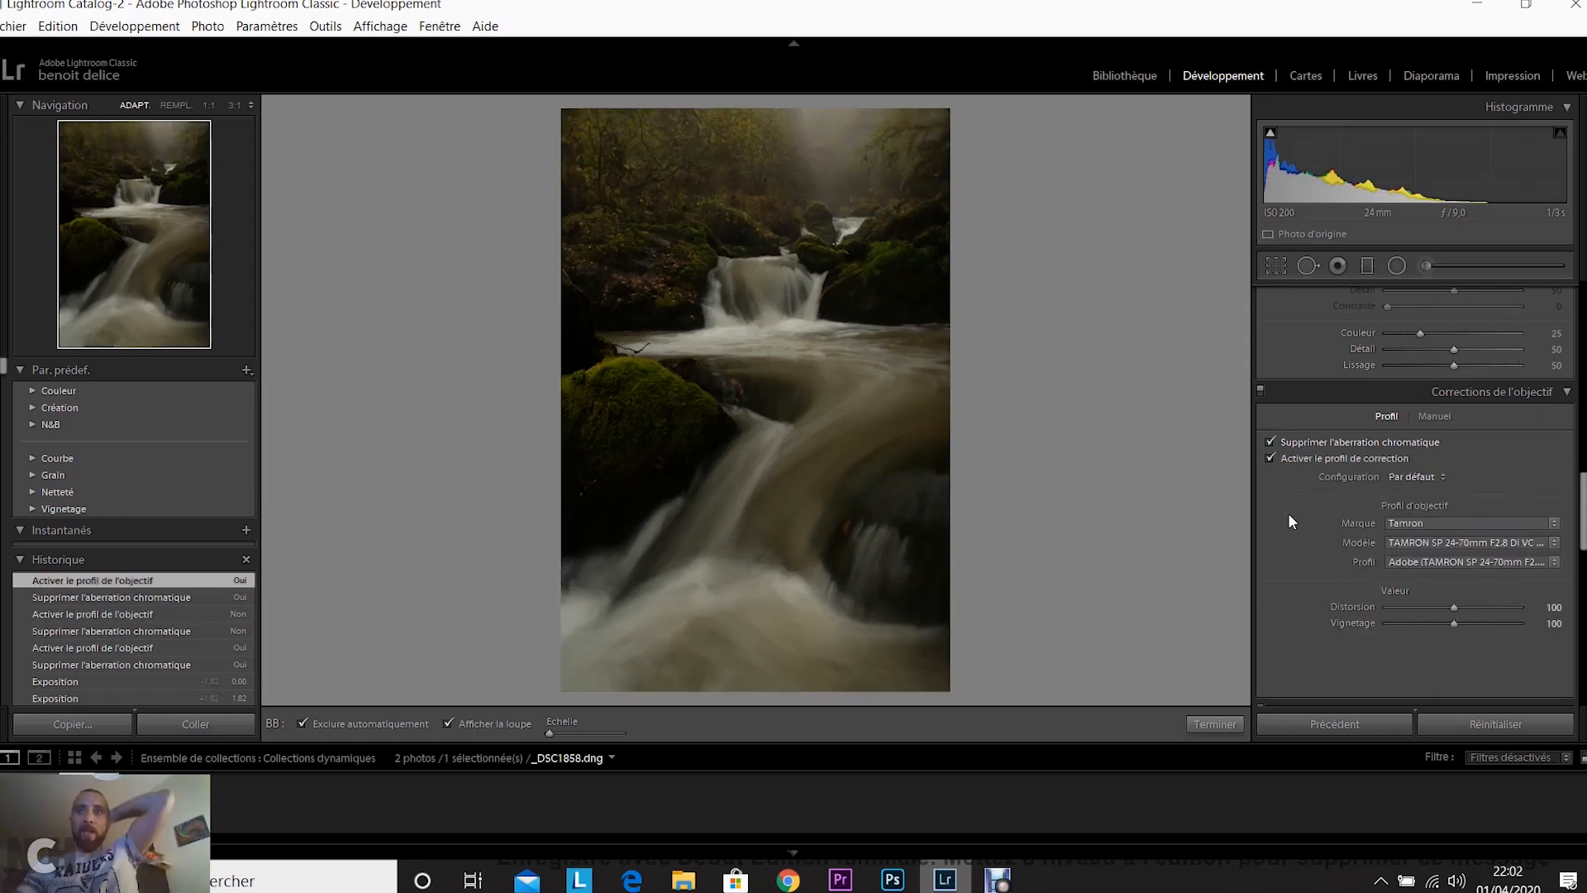
Compare the photo with and without the lens profile correction, leaving the correction enabled
{"action": "left_click", "coordinate": [1268, 458]}
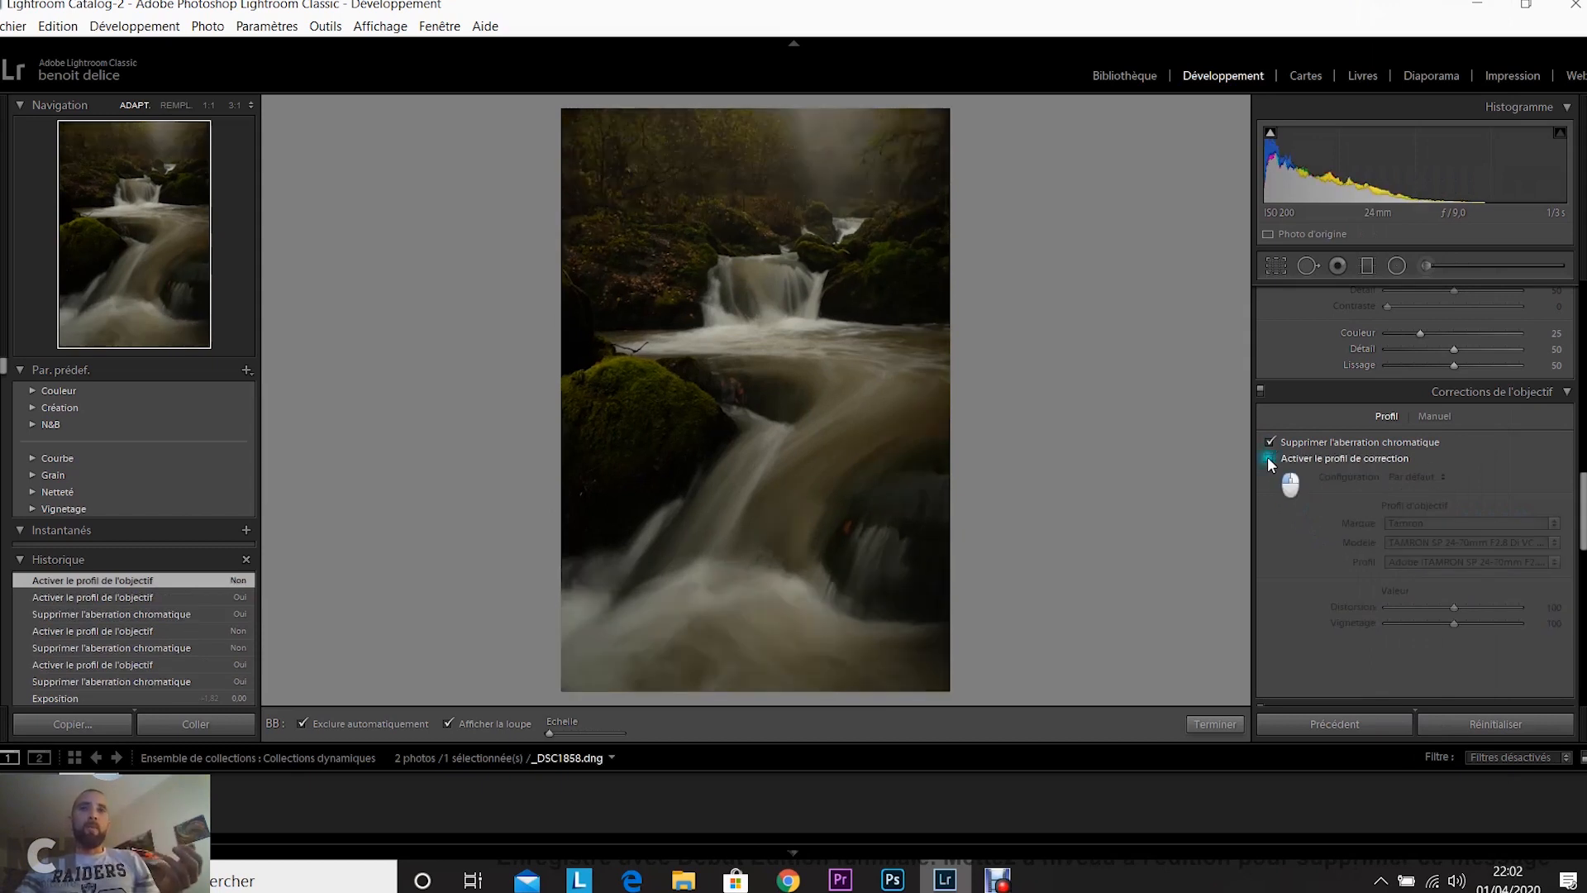
{"action": "left_click", "coordinate": [1268, 459]}
{"action": "left_click", "coordinate": [1269, 459]}
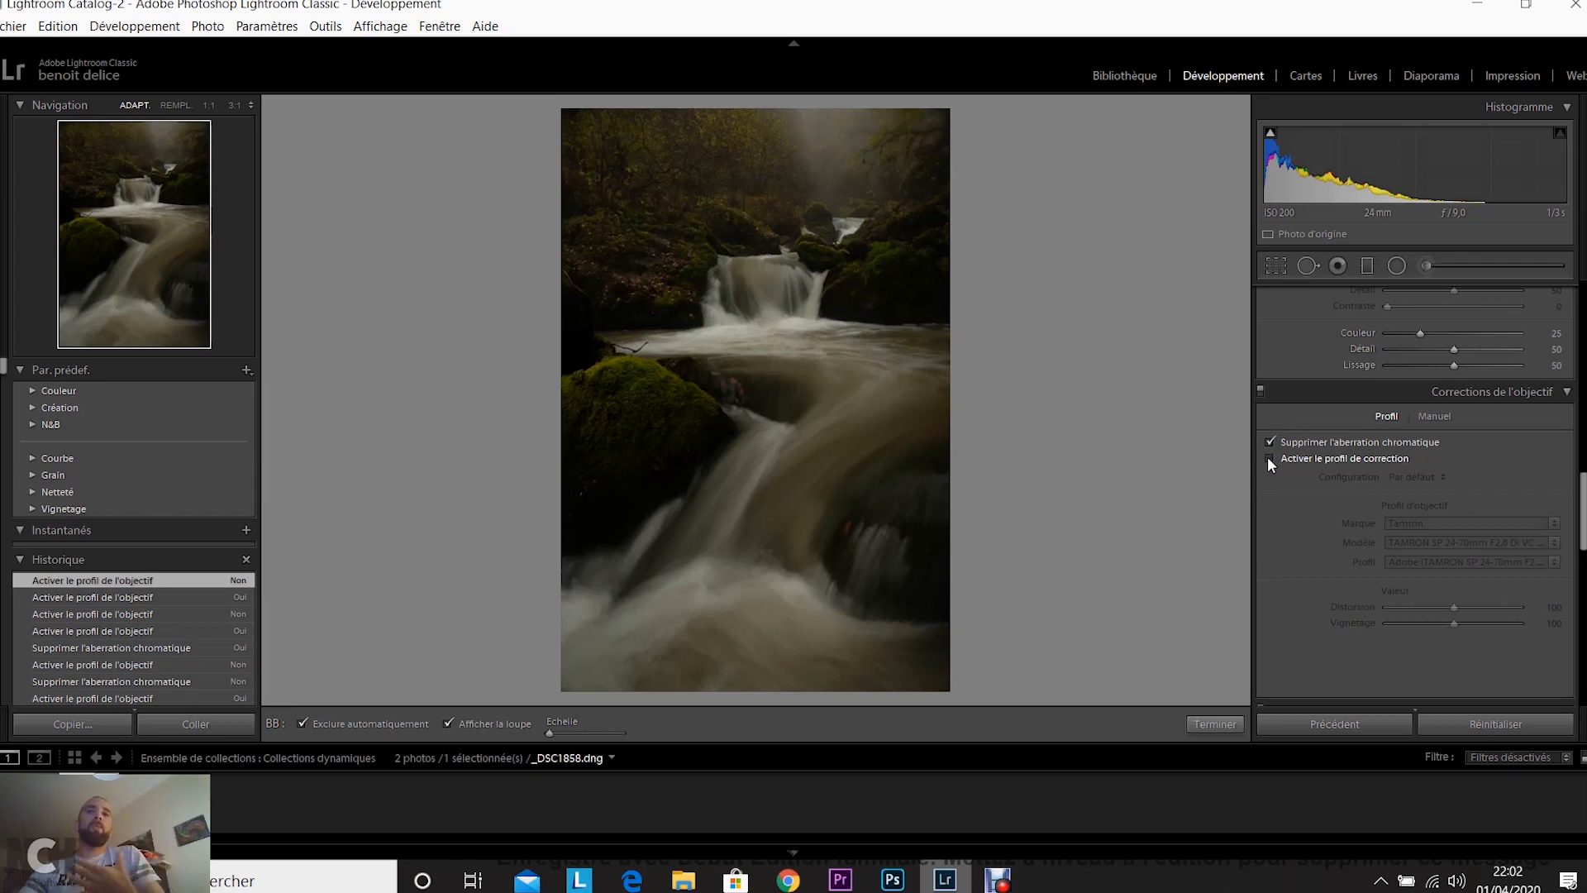
{"action": "left_click", "coordinate": [1269, 459]}
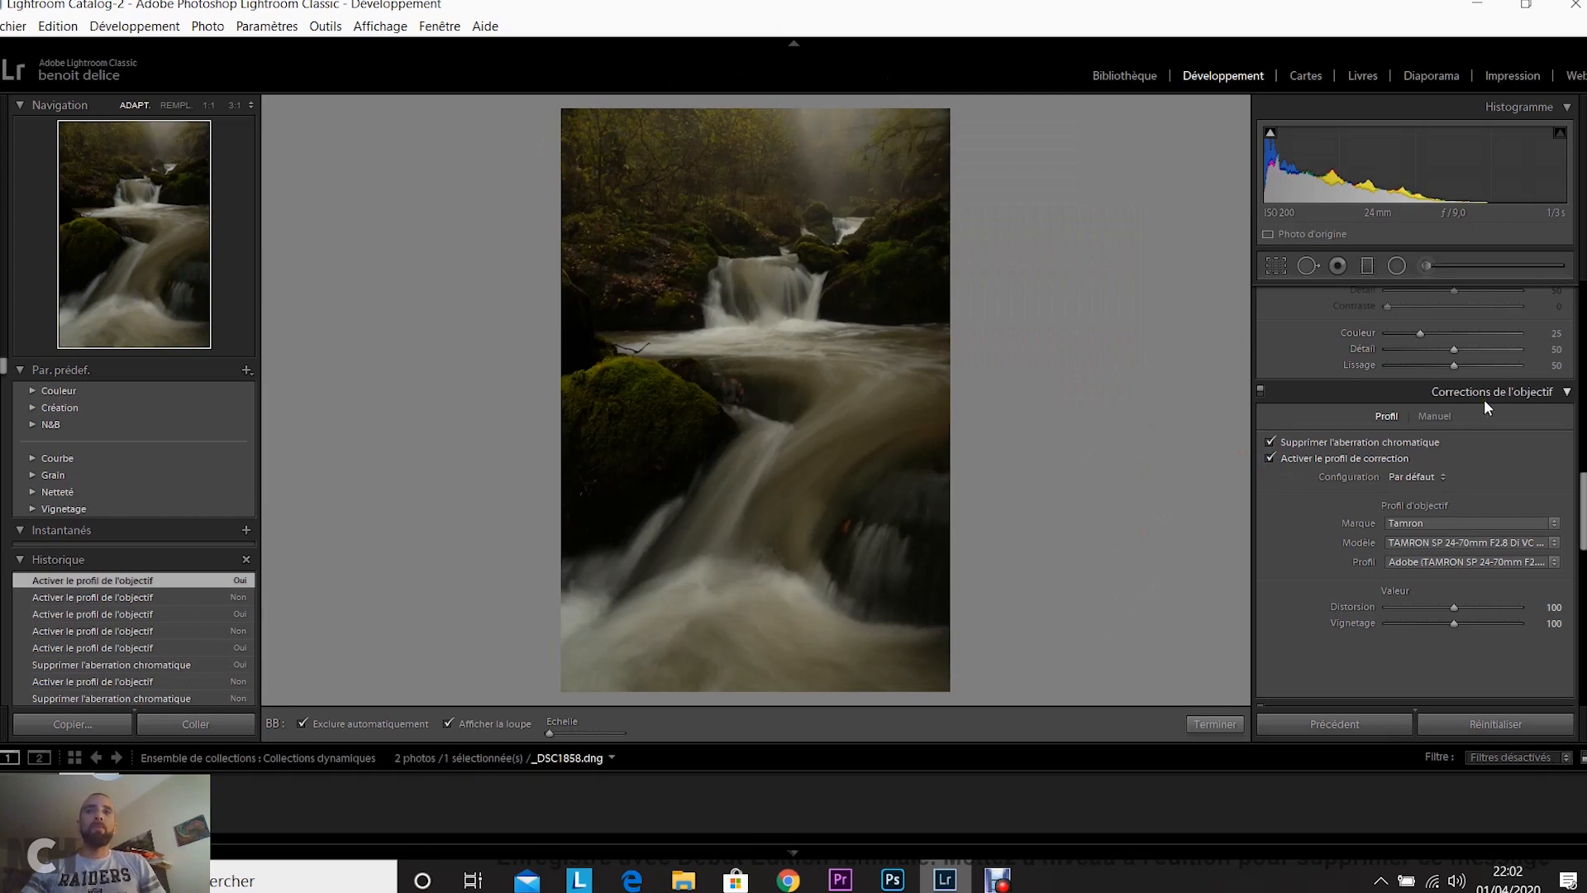
Look through the white balance presets in the basic settings without choosing one
{"action": "scroll", "coordinate": [1487, 405], "scroll_direction": "up", "scroll_amount": 5}
{"action": "scroll", "coordinate": [1562, 415], "scroll_direction": "up", "scroll_amount": 10}
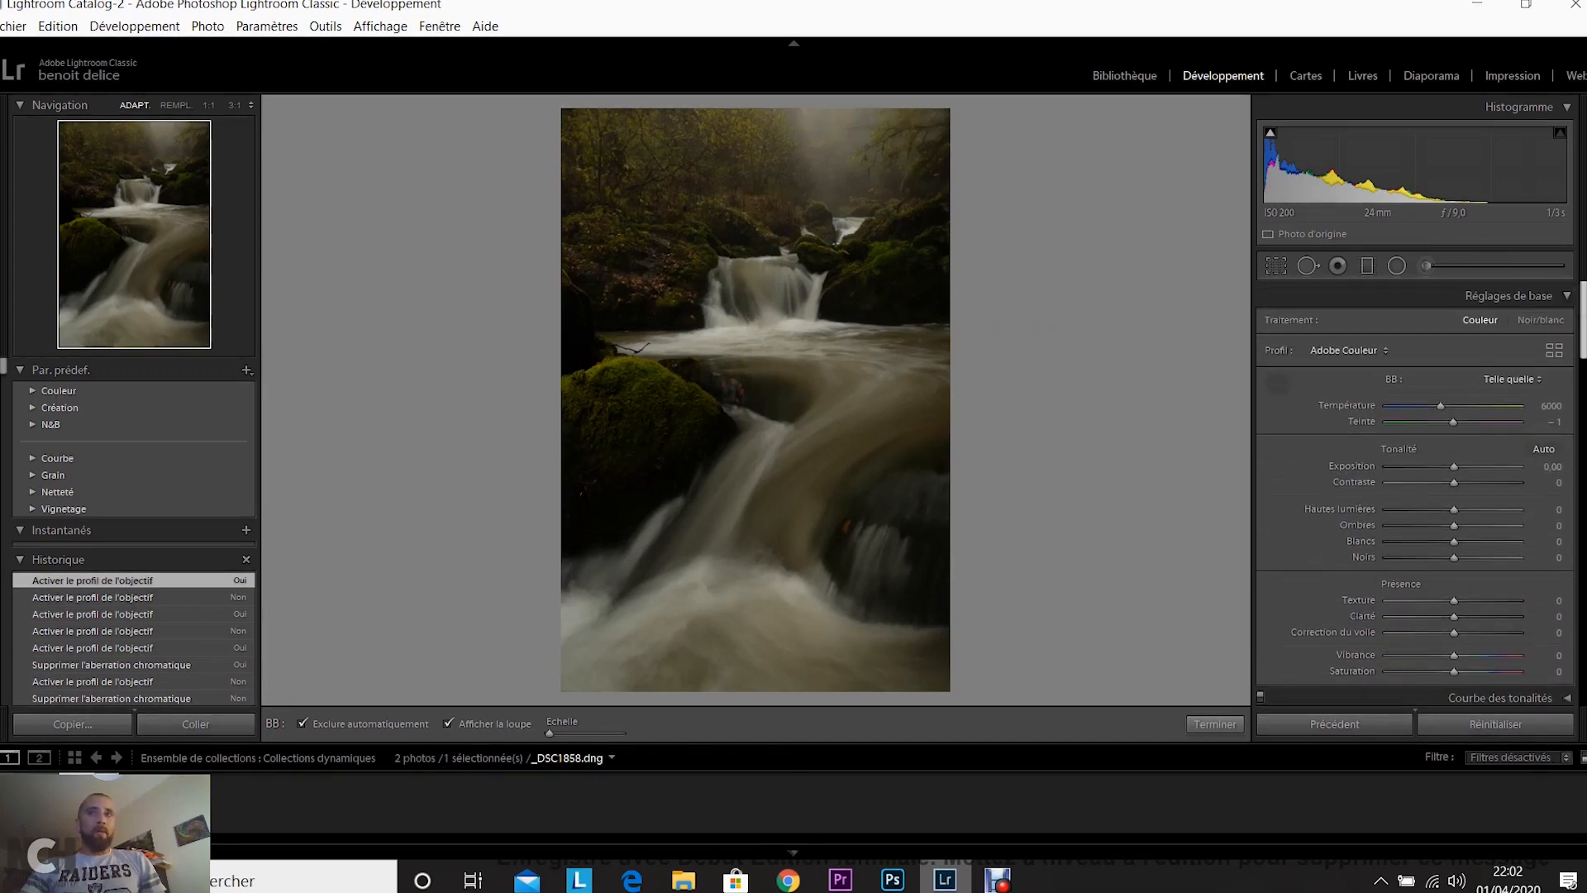
{"action": "left_click", "coordinate": [1294, 380]}
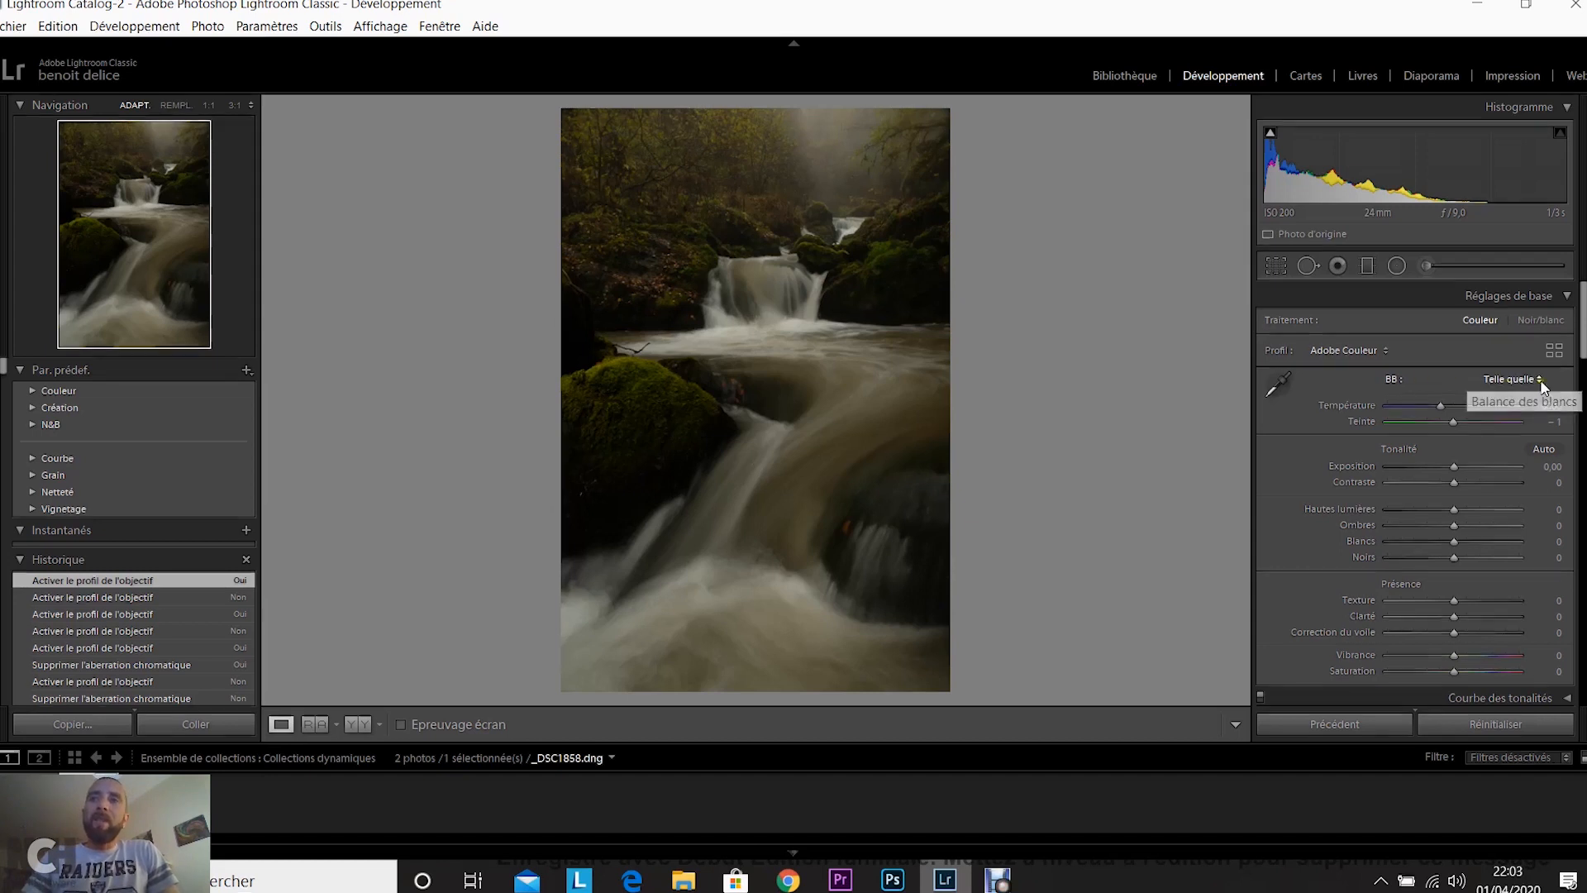
{"action": "left_click", "coordinate": [1508, 382]}
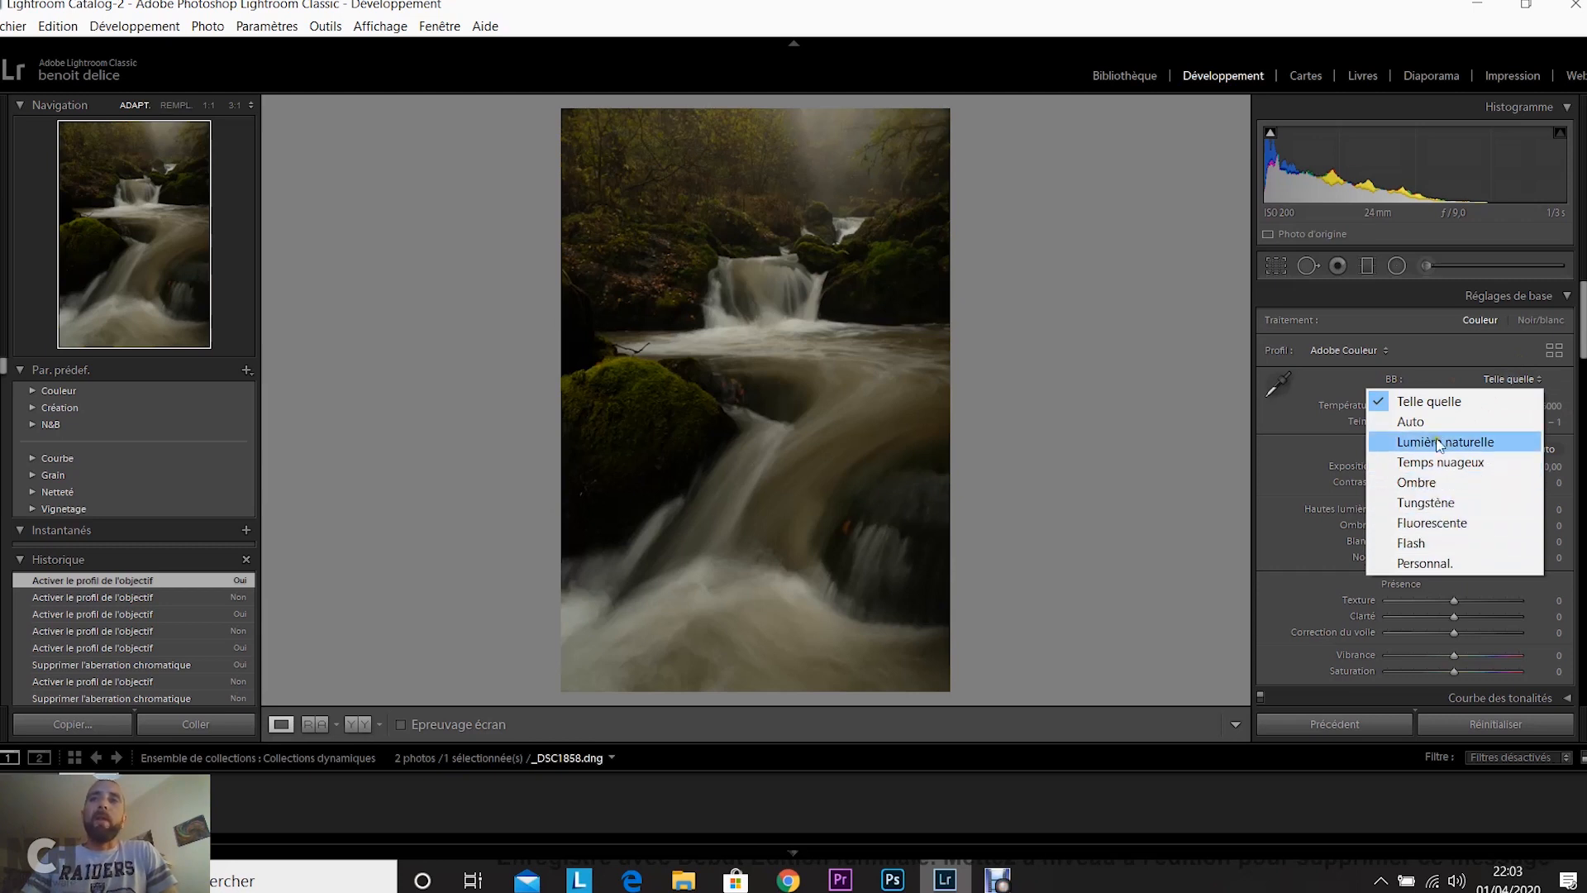
{"action": "left_click", "coordinate": [1443, 380]}
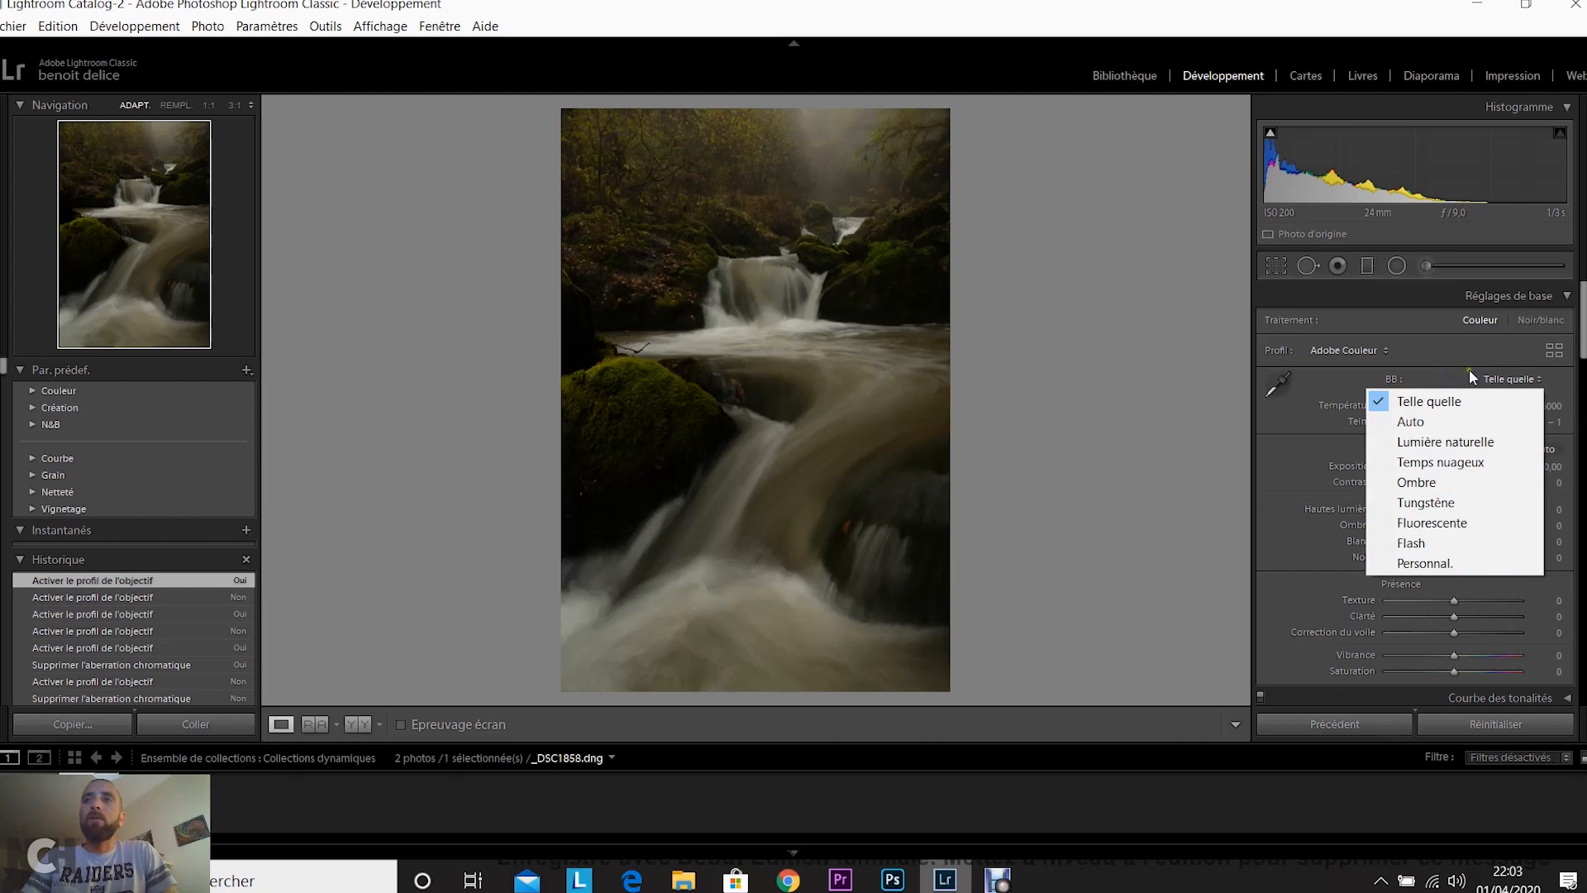
{"action": "left_click", "coordinate": [1322, 387]}
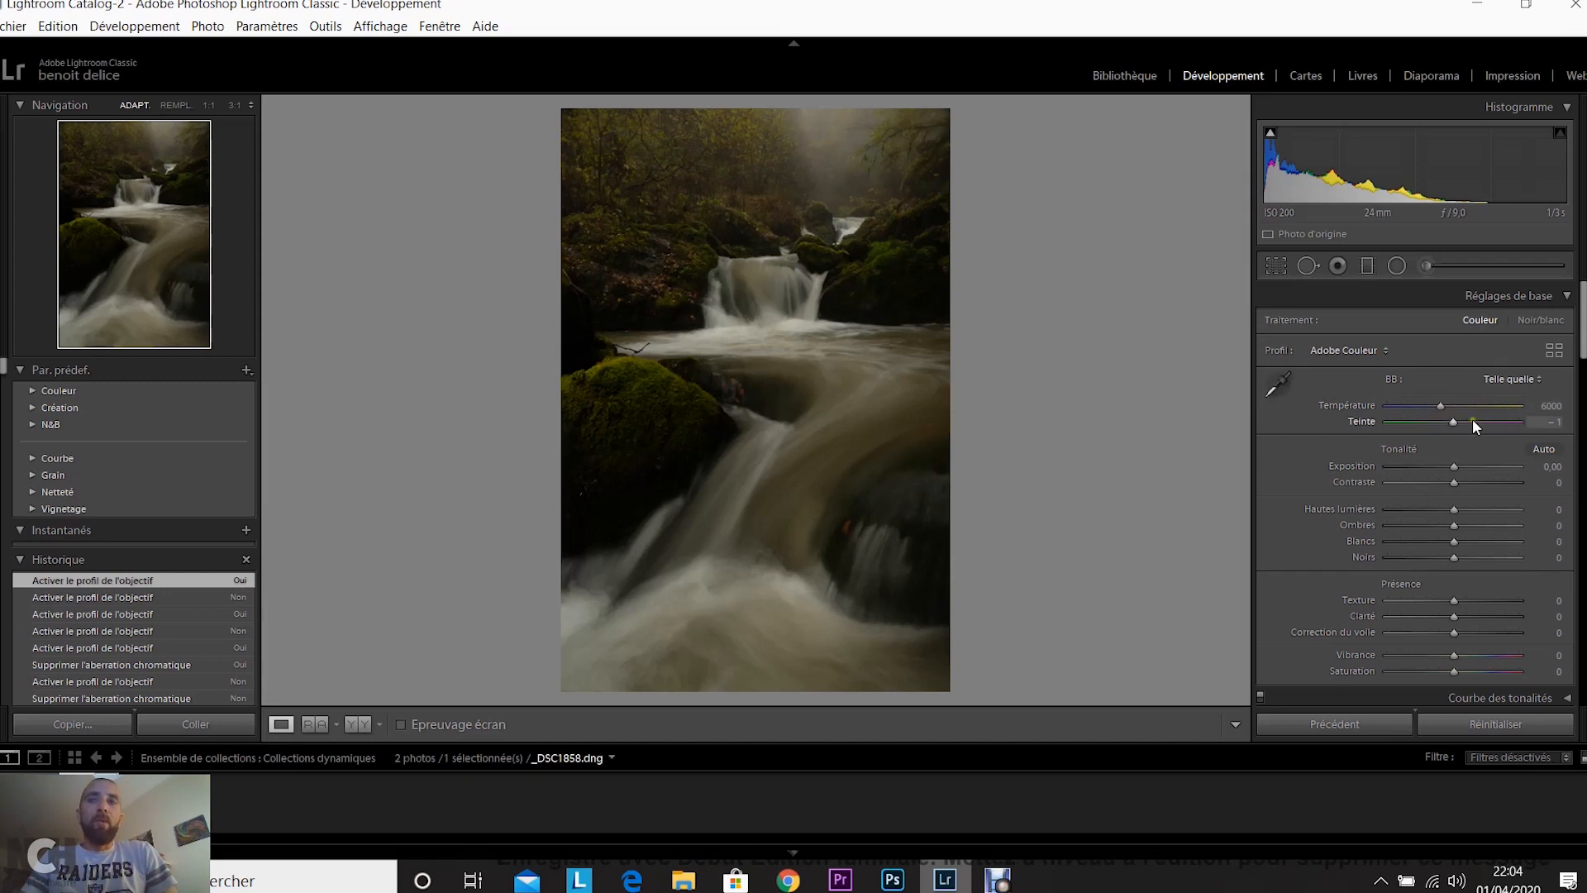
Set the white balance by sampling a neutral tone in the stream with the White Balance Selector
{"action": "left_click", "coordinate": [1282, 383]}
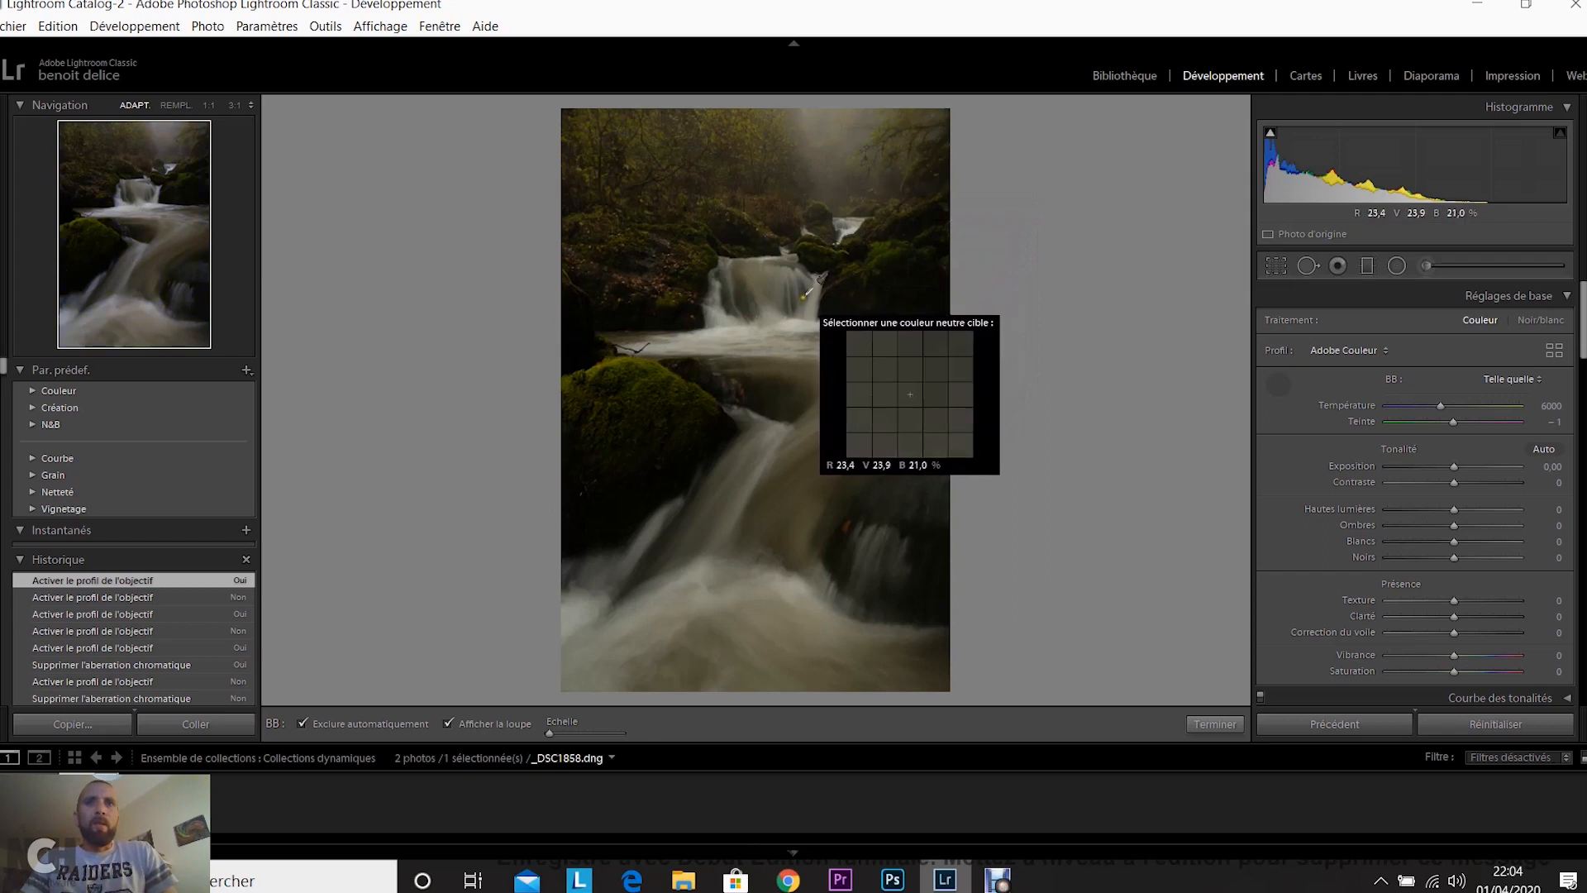
{"action": "left_click", "coordinate": [769, 439]}
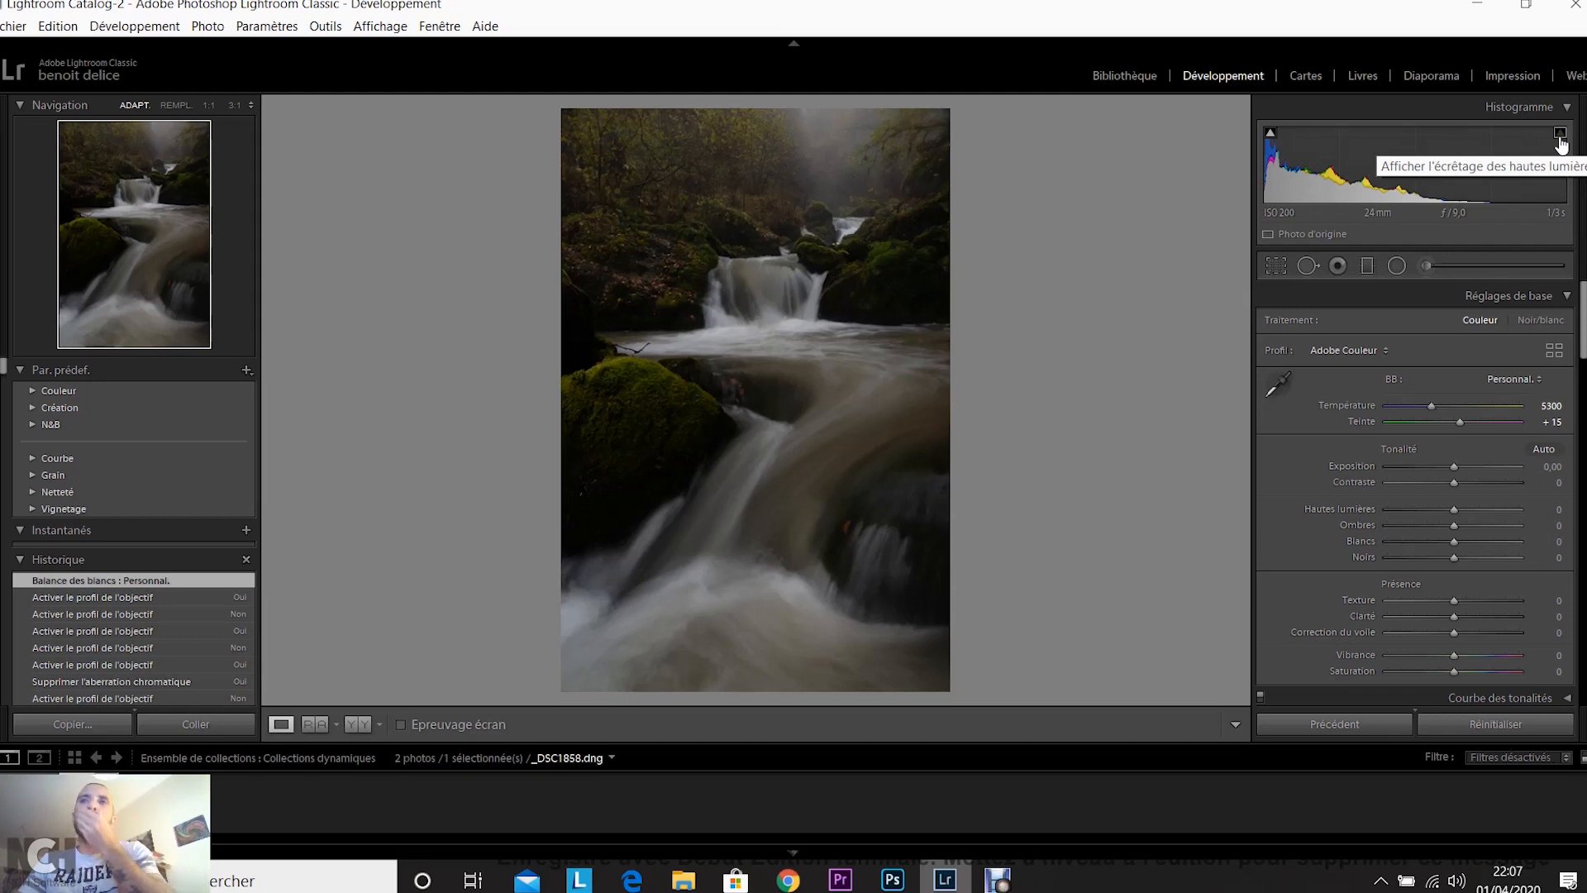
Turn on the shadow clipping display and raise the blacks (Noirs) to +20
{"action": "left_click", "coordinate": [1271, 135]}
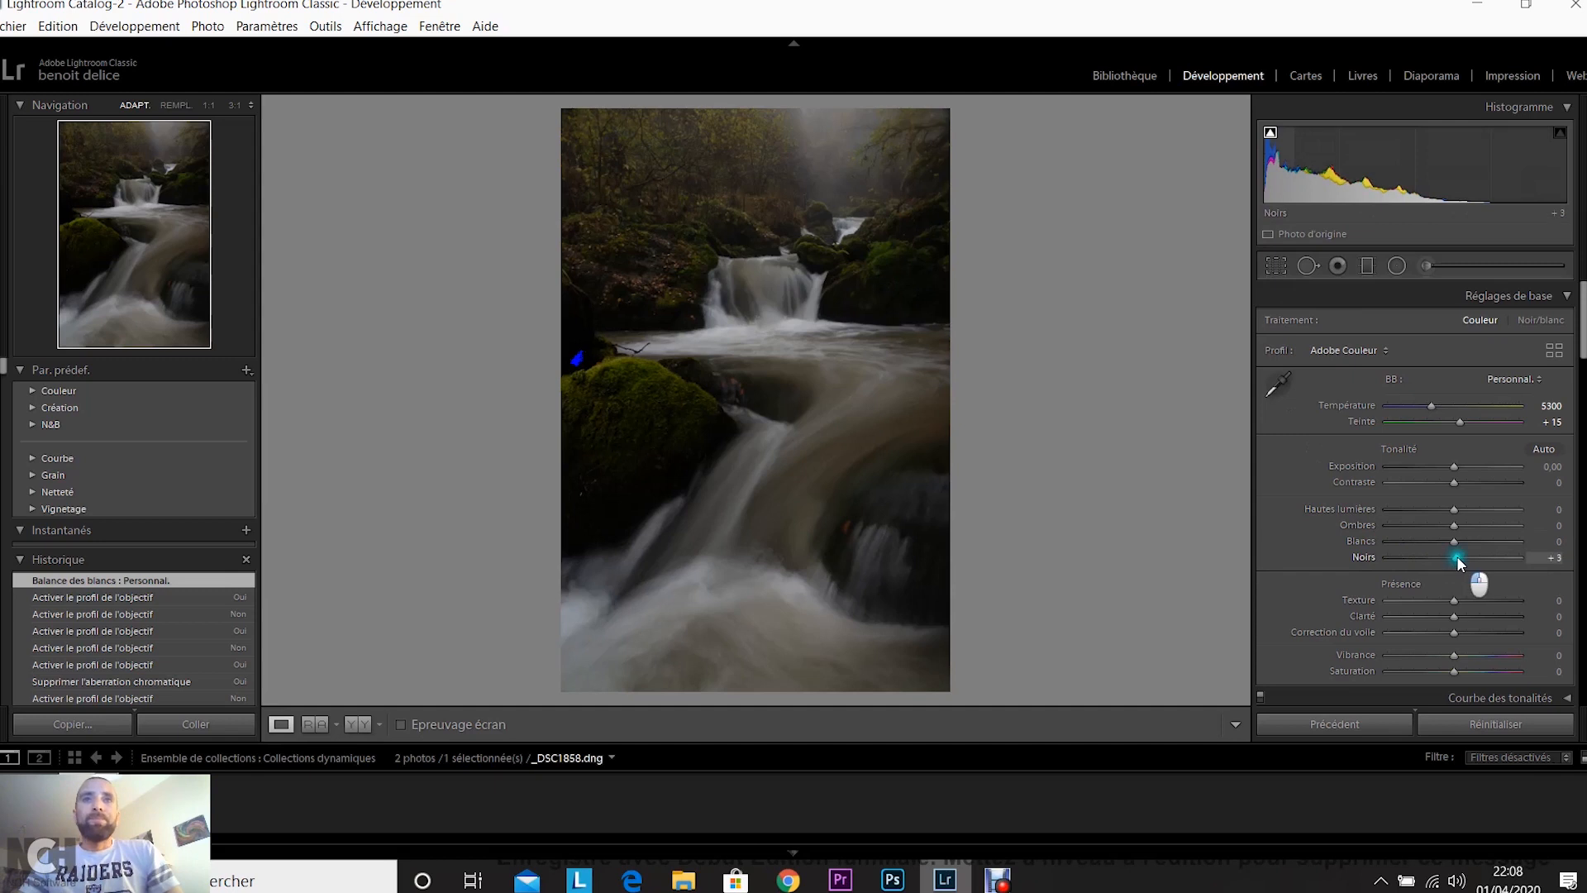
{"action": "left_click_drag", "start_coordinate": [1461, 559], "coordinate": [1470, 560]}
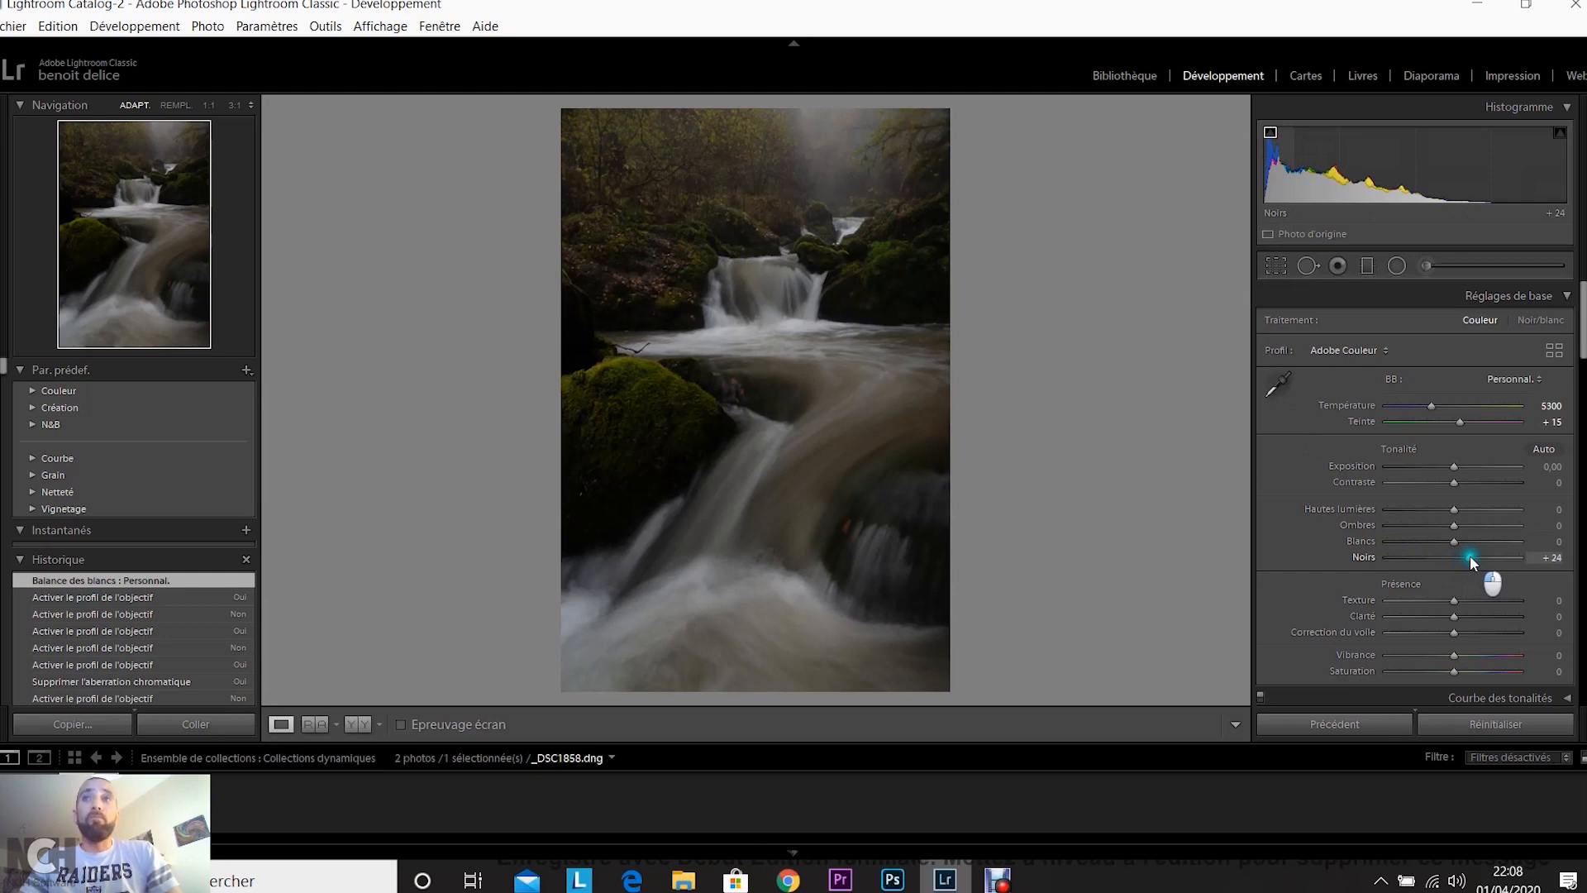
{"action": "left_click_drag", "start_coordinate": [1472, 558], "coordinate": [1473, 557]}
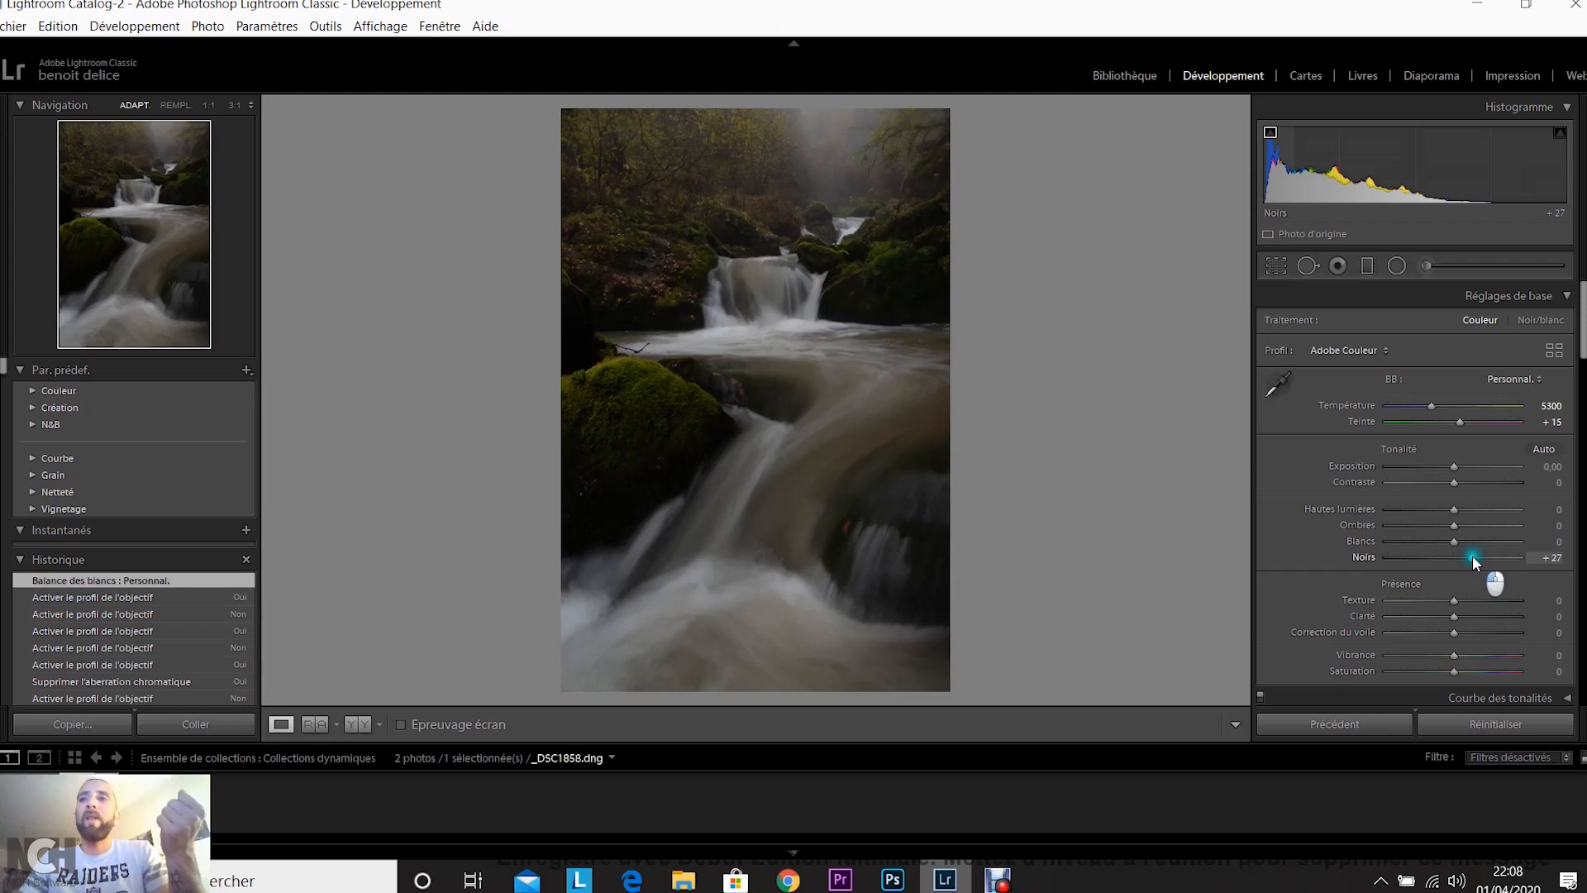
{"action": "left_click_drag", "start_coordinate": [1469, 557], "coordinate": [1466, 558]}
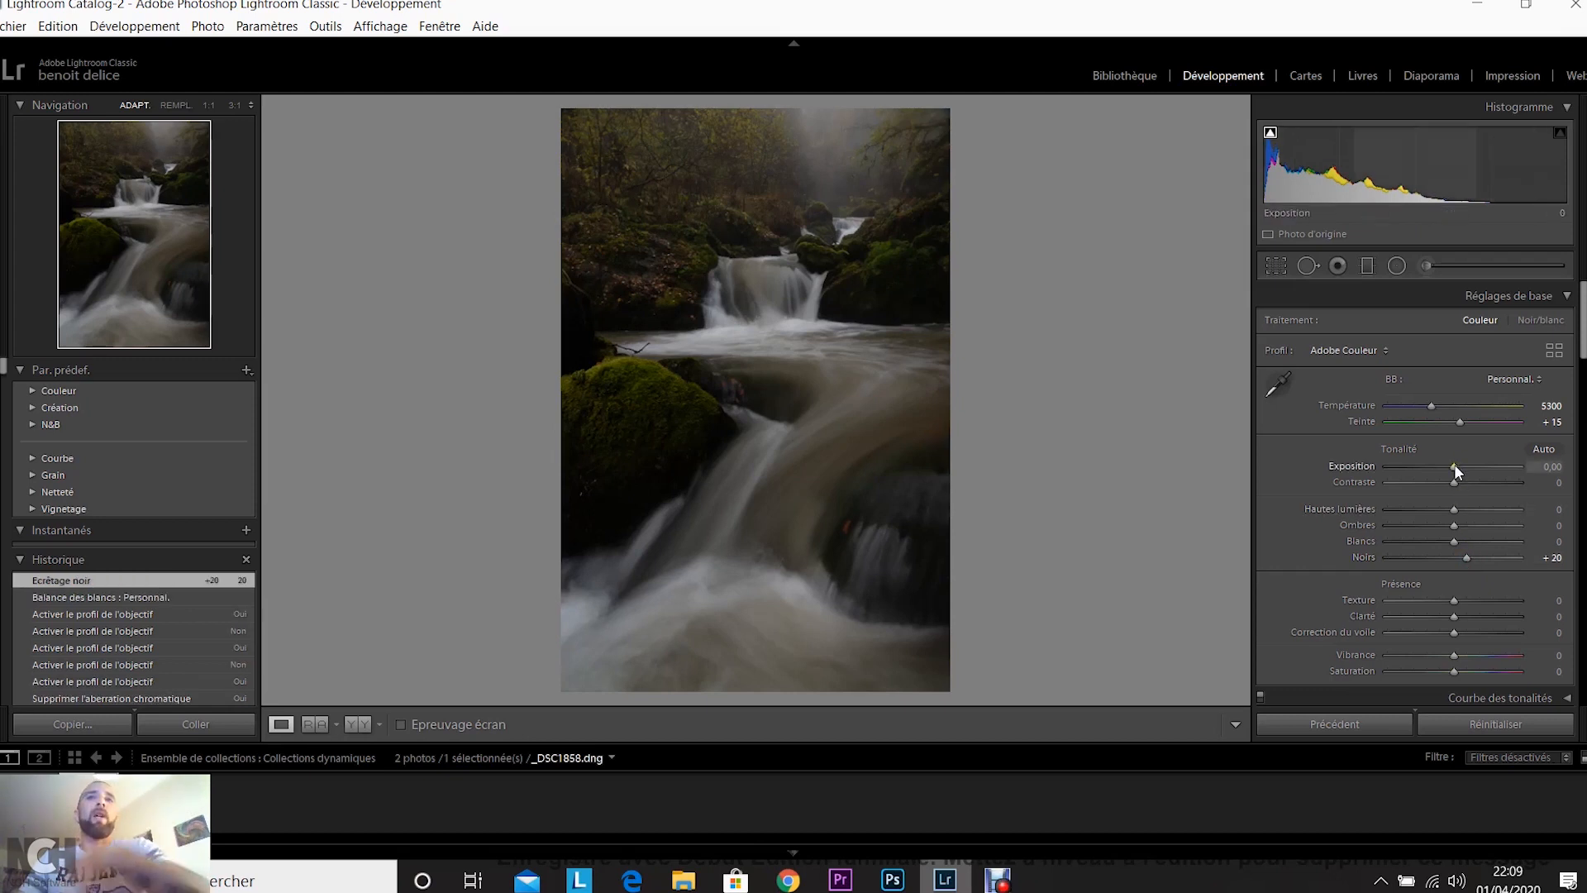
Brighten the photo by testing several exposure levels and settling on an exposure of +1.18
{"action": "left_click_drag", "start_coordinate": [1454, 465], "coordinate": [1471, 467]}
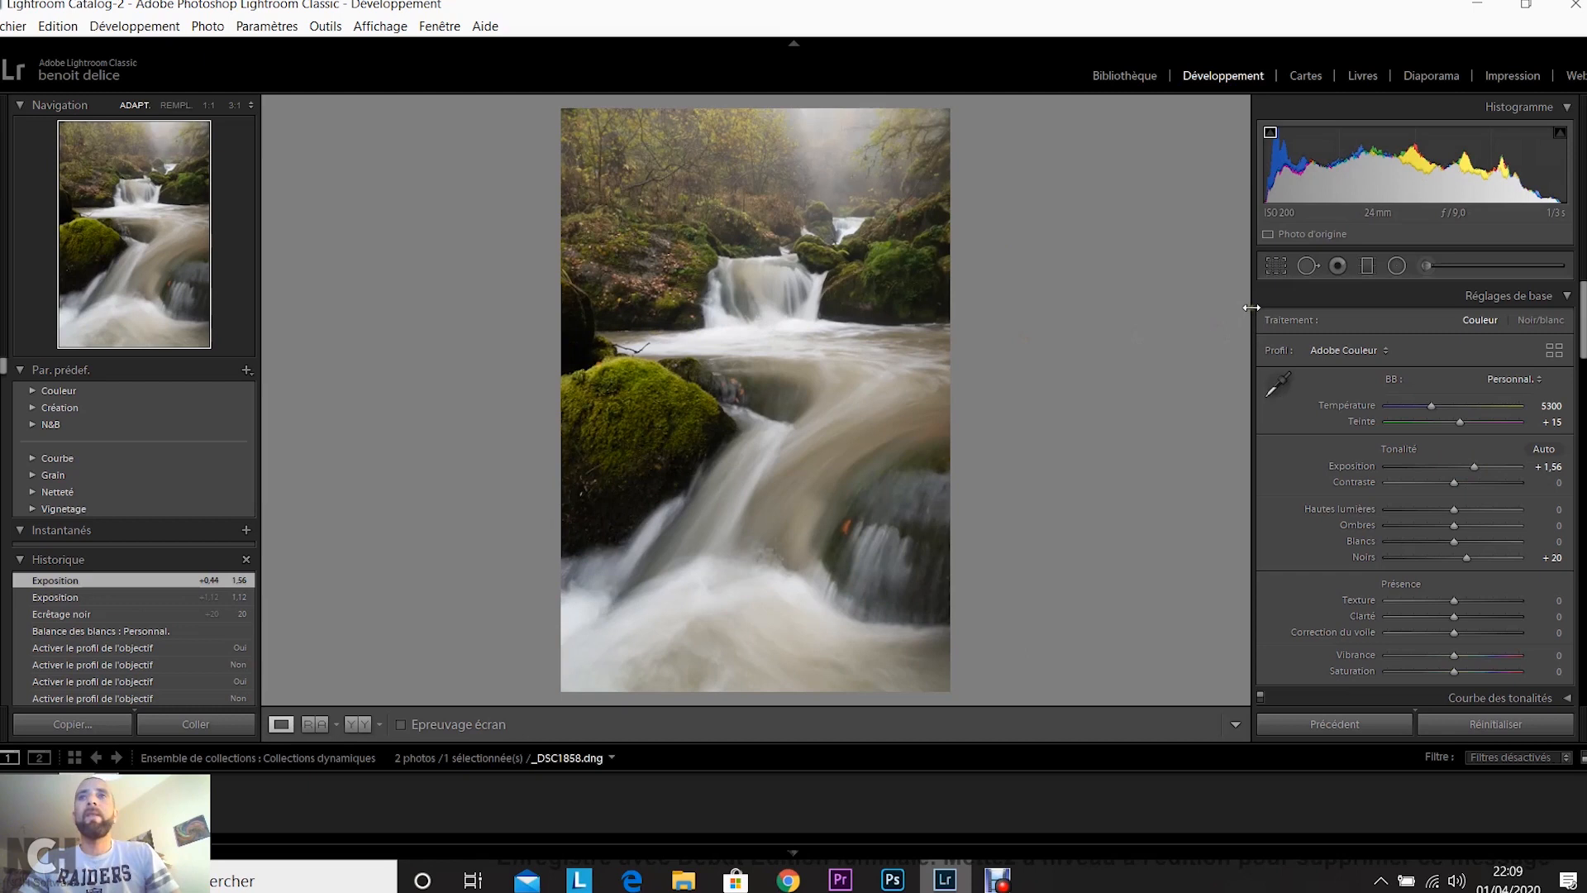
{"action": "left_click_drag", "start_coordinate": [1462, 471], "coordinate": [1468, 478]}
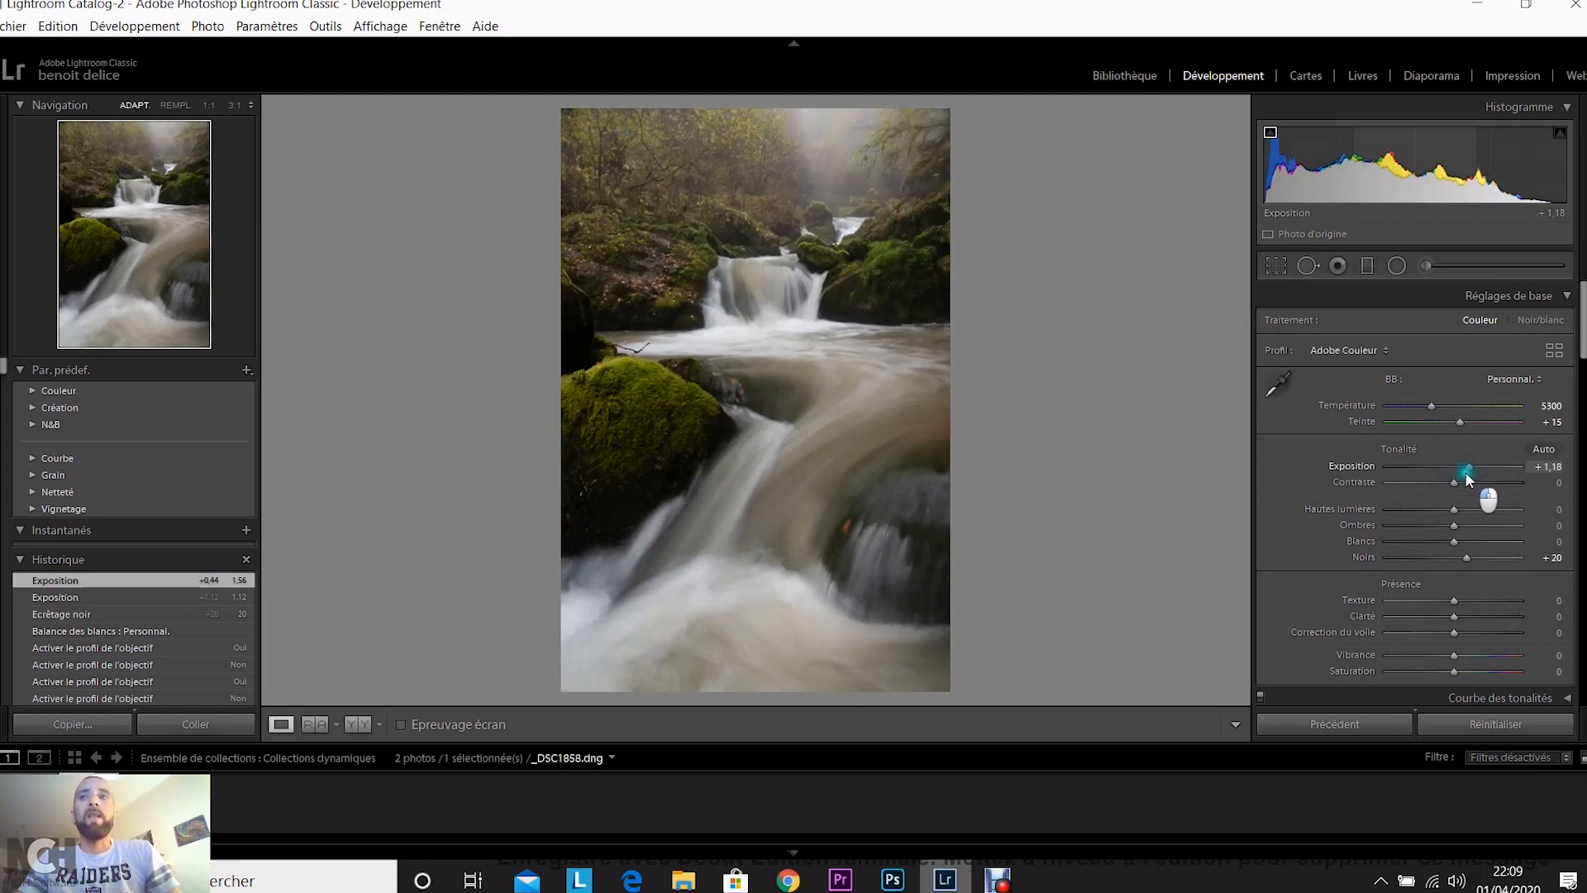
{"action": "left_click_drag", "start_coordinate": [1468, 477], "coordinate": [1469, 480]}
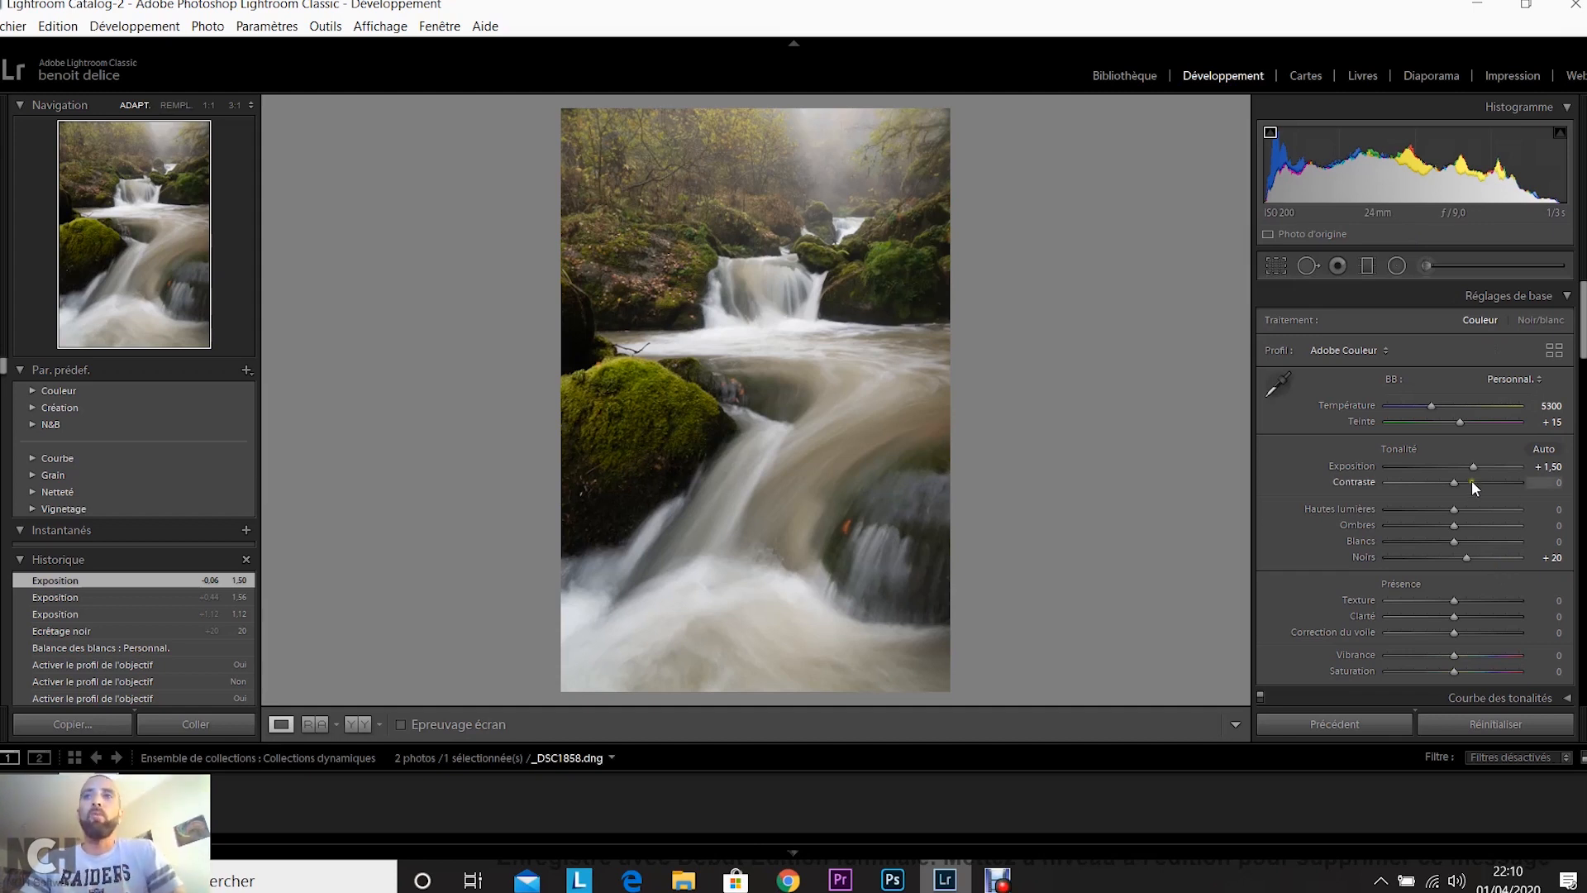
{"action": "left_click_drag", "start_coordinate": [1473, 463], "coordinate": [1469, 469]}
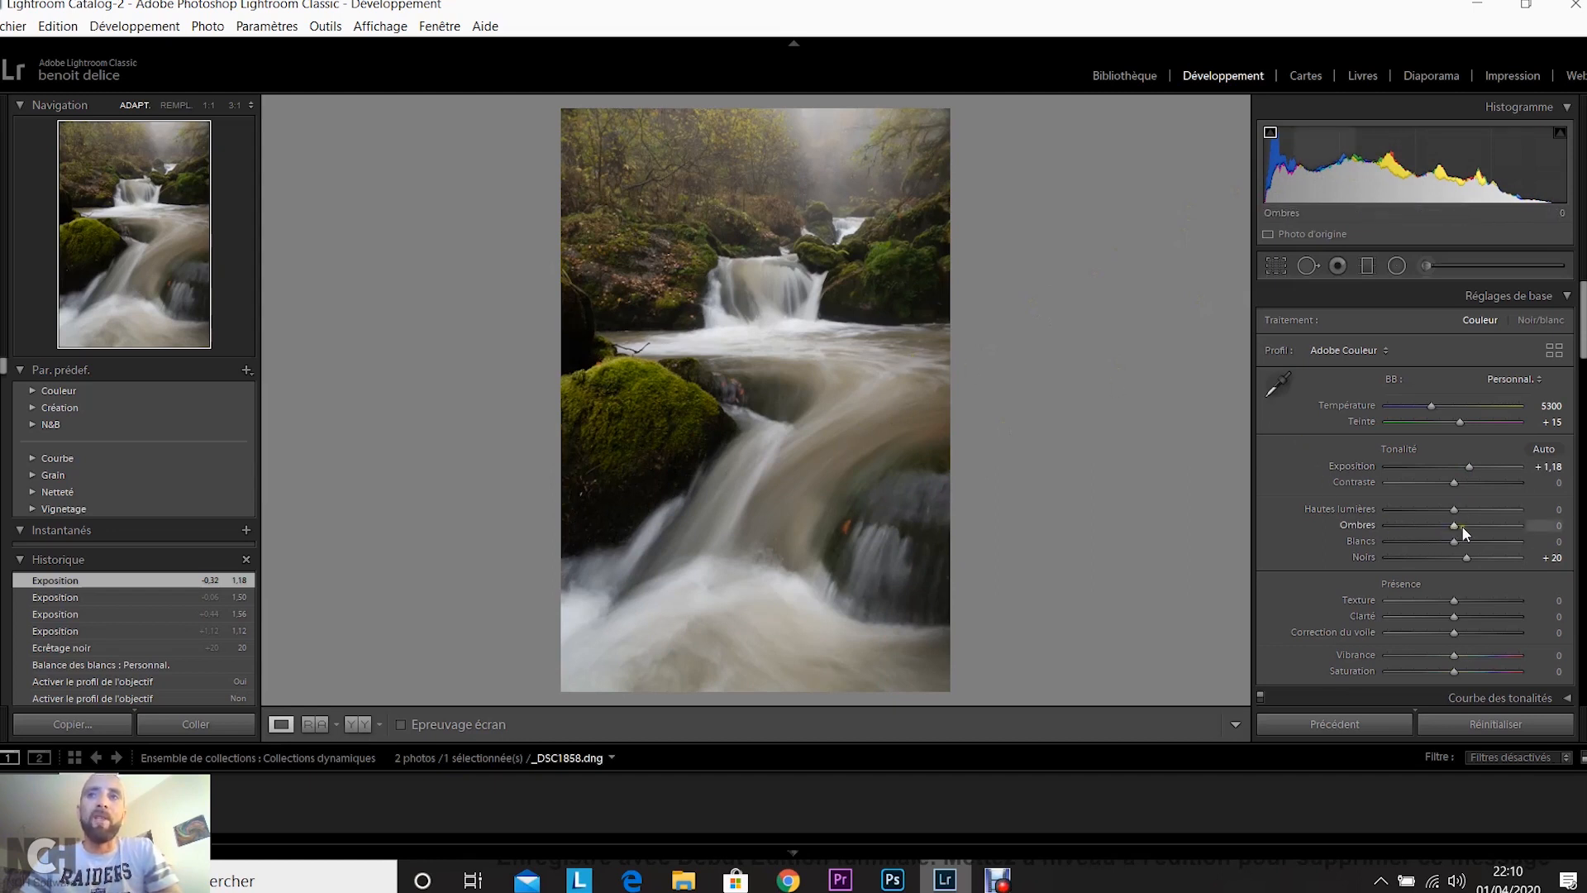
Lighten the dark areas of the photo by setting the shadows (Ombres) to +40
{"action": "left_click_drag", "start_coordinate": [1453, 526], "coordinate": [1454, 525]}
{"action": "left_click_drag", "start_coordinate": [1458, 531], "coordinate": [1472, 529]}
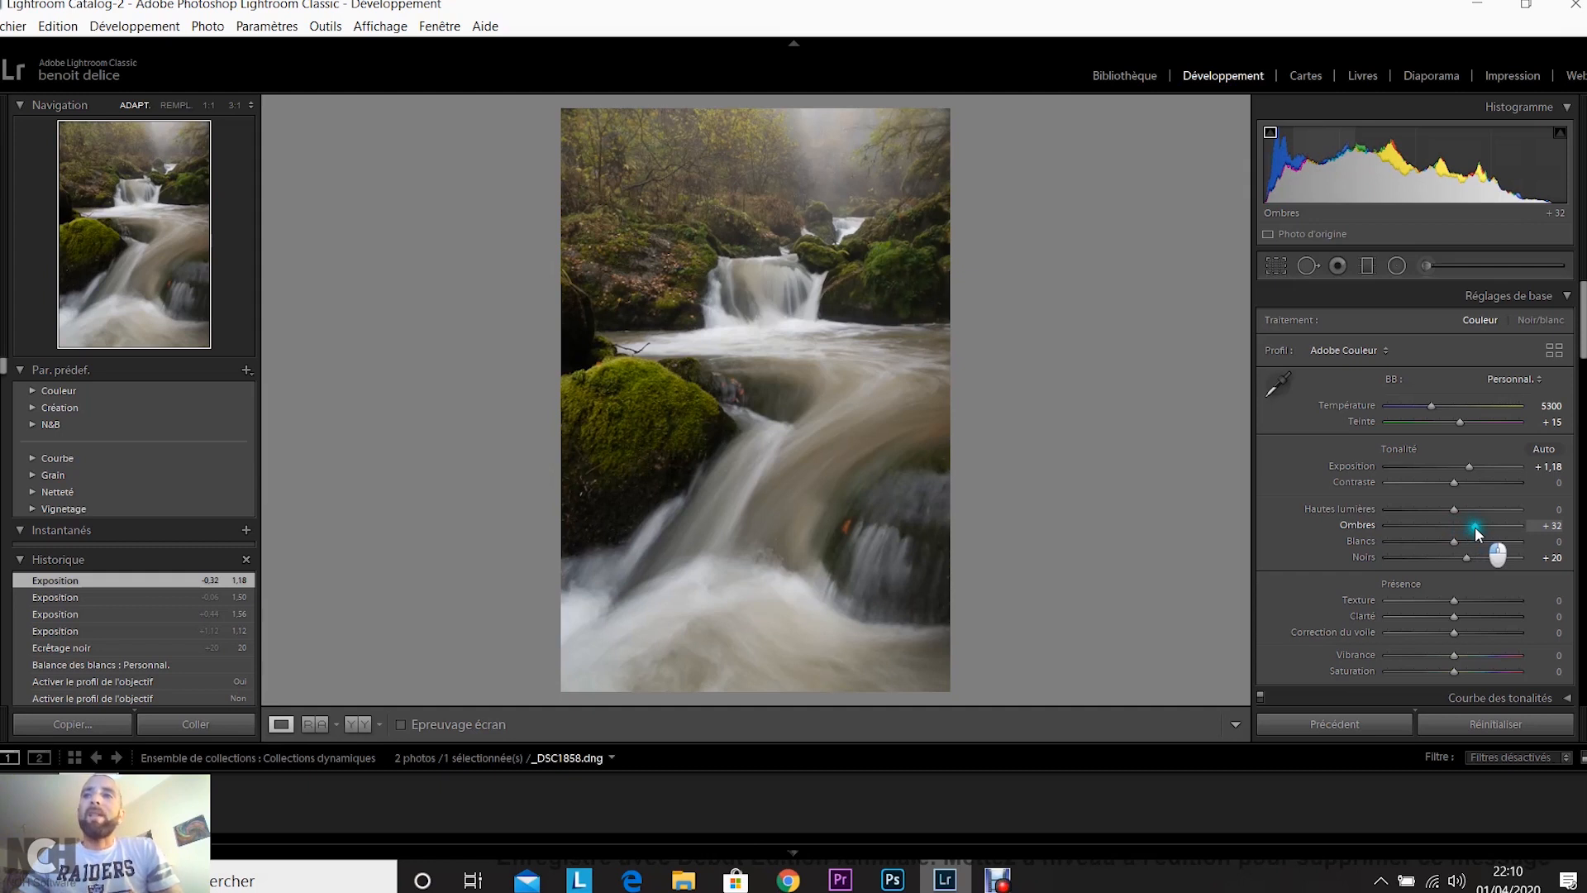
{"action": "left_click_drag", "start_coordinate": [1474, 527], "coordinate": [1478, 529]}
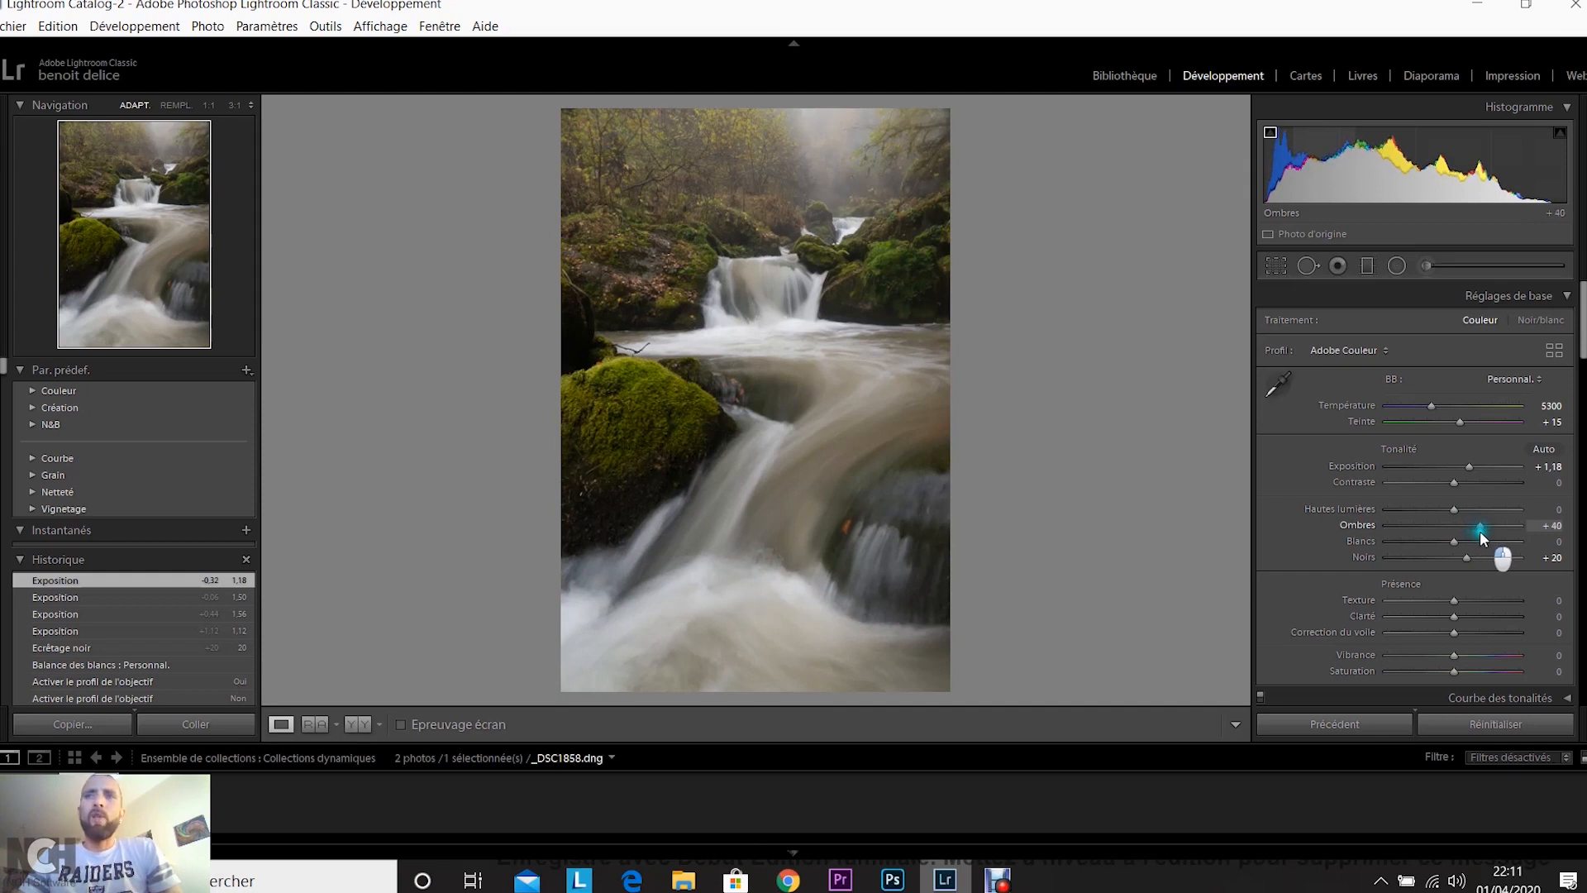
{"action": "left_click_drag", "start_coordinate": [1479, 530], "coordinate": [1479, 530]}
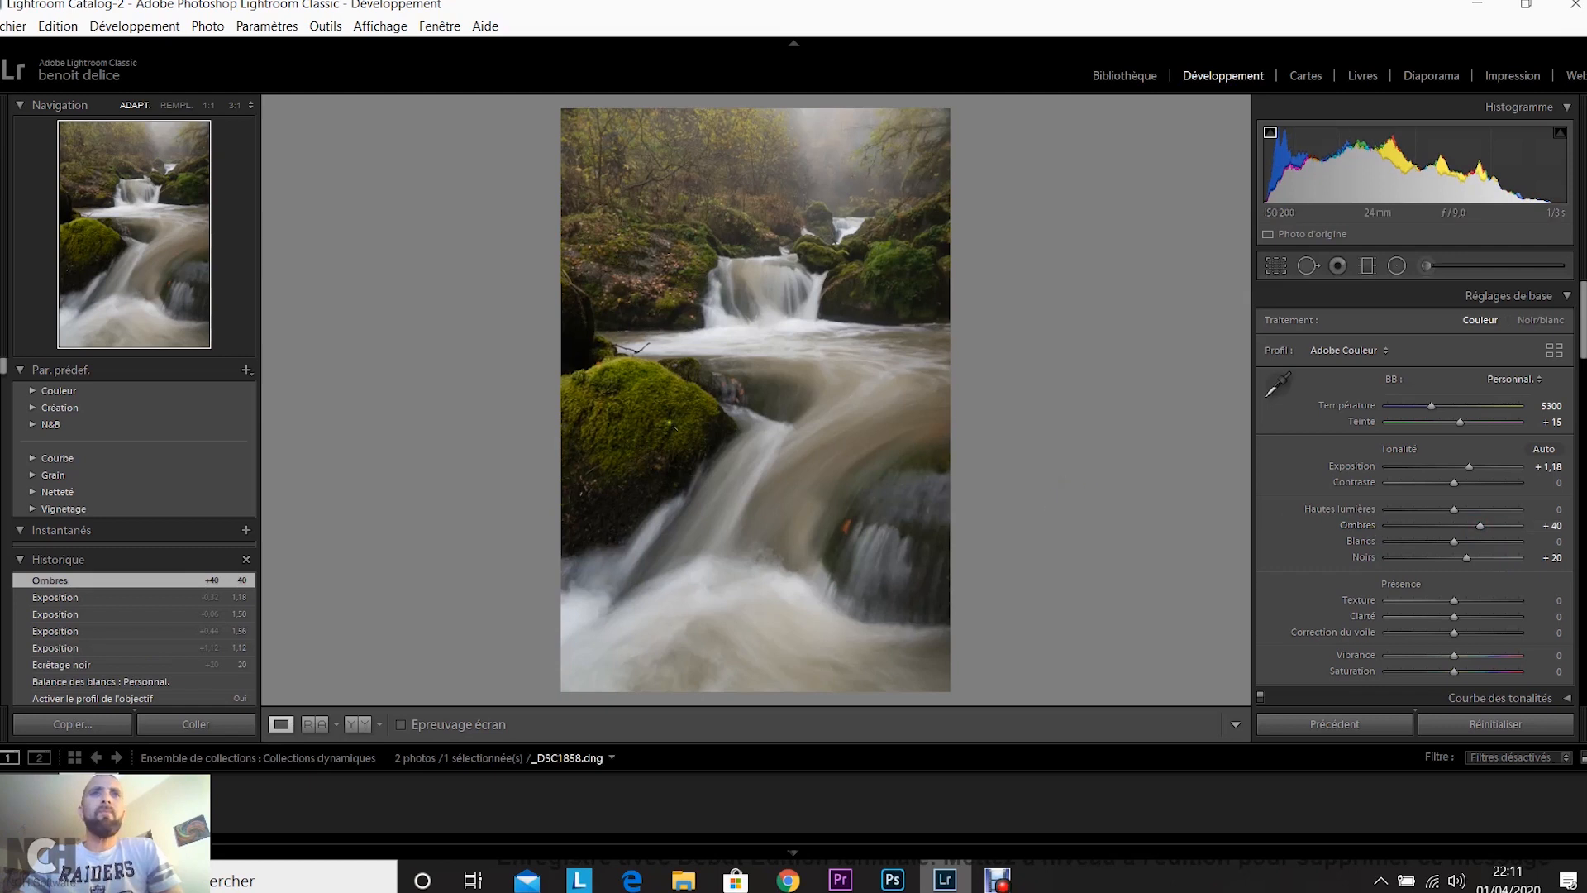
Check the dark mossy rocks at 1:1 and raise the blacks (Noirs) to +30
{"action": "left_click", "coordinate": [631, 503]}
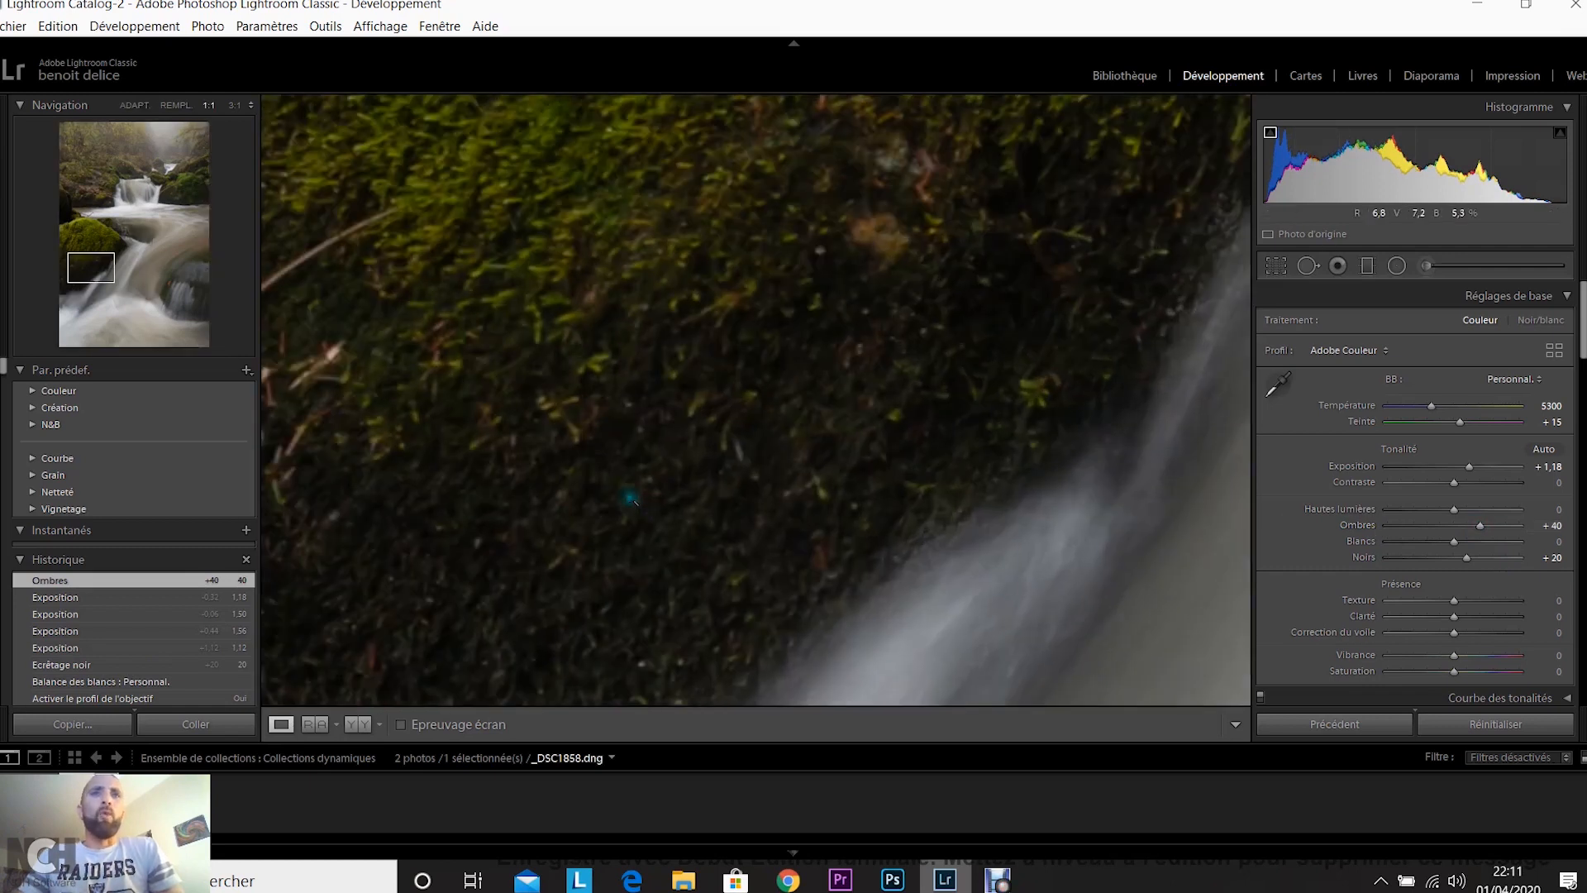
{"action": "left_click", "coordinate": [693, 485]}
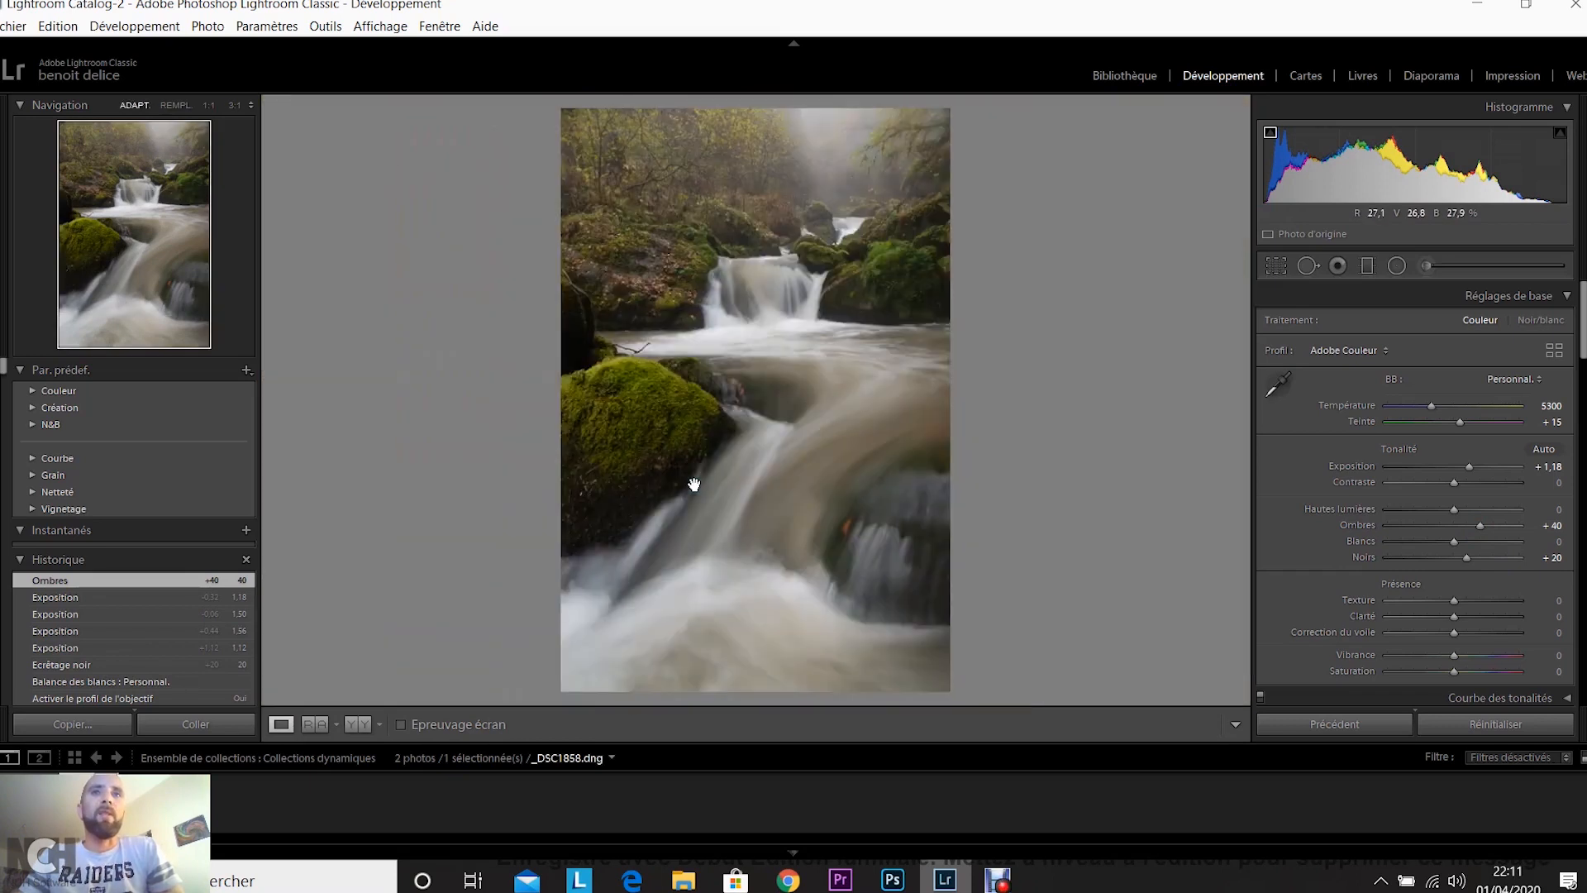
{"action": "left_click", "coordinate": [586, 334]}
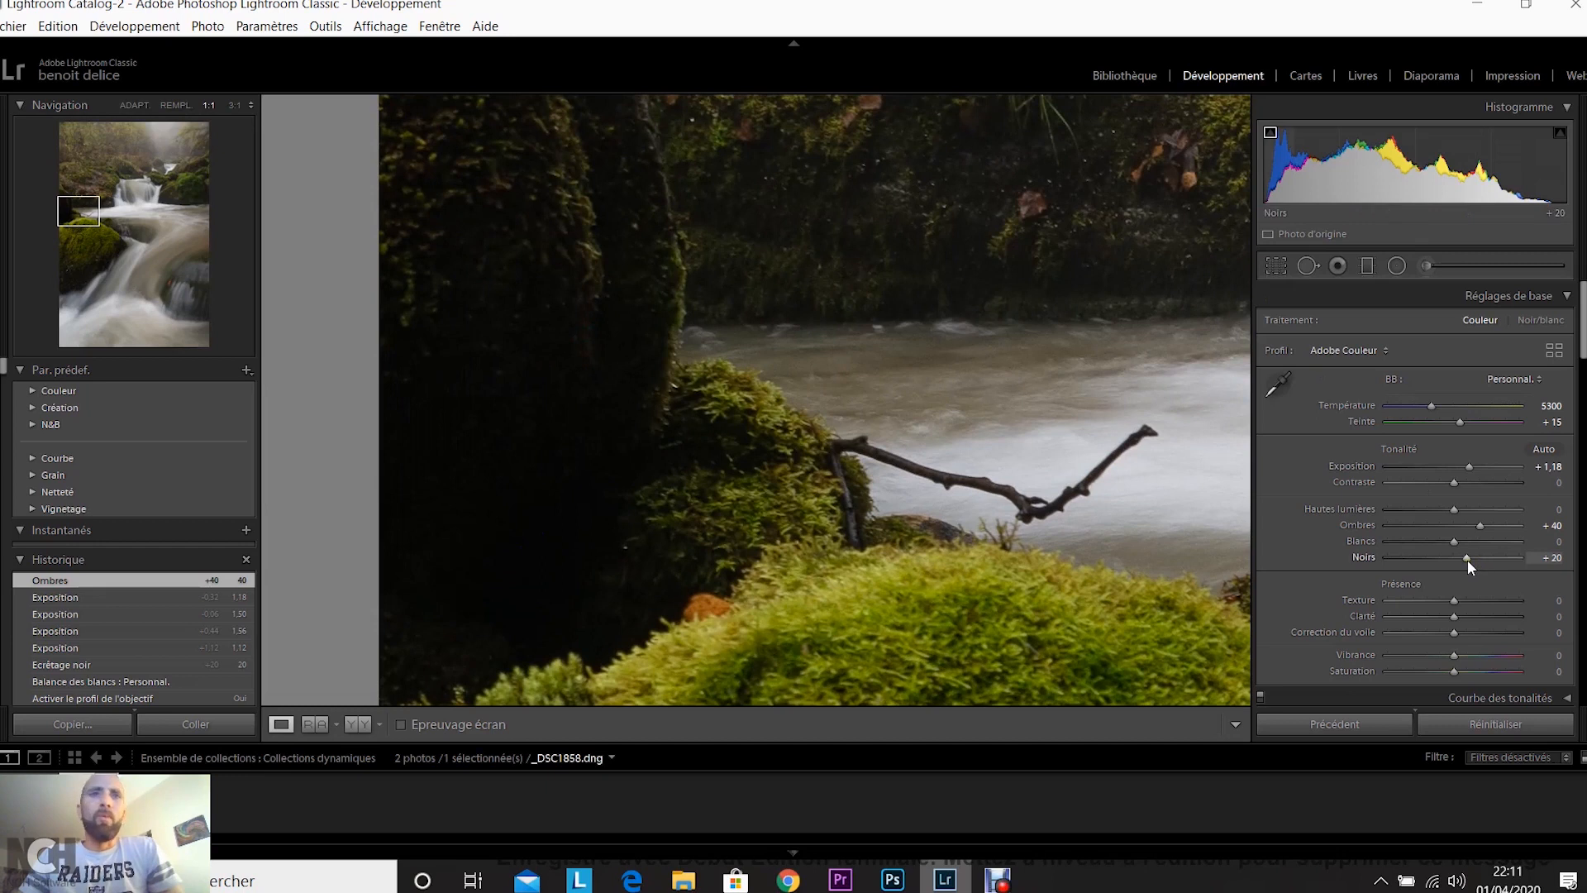
{"action": "left_click_drag", "start_coordinate": [1468, 559], "coordinate": [1476, 560]}
{"action": "left_click", "coordinate": [980, 423]}
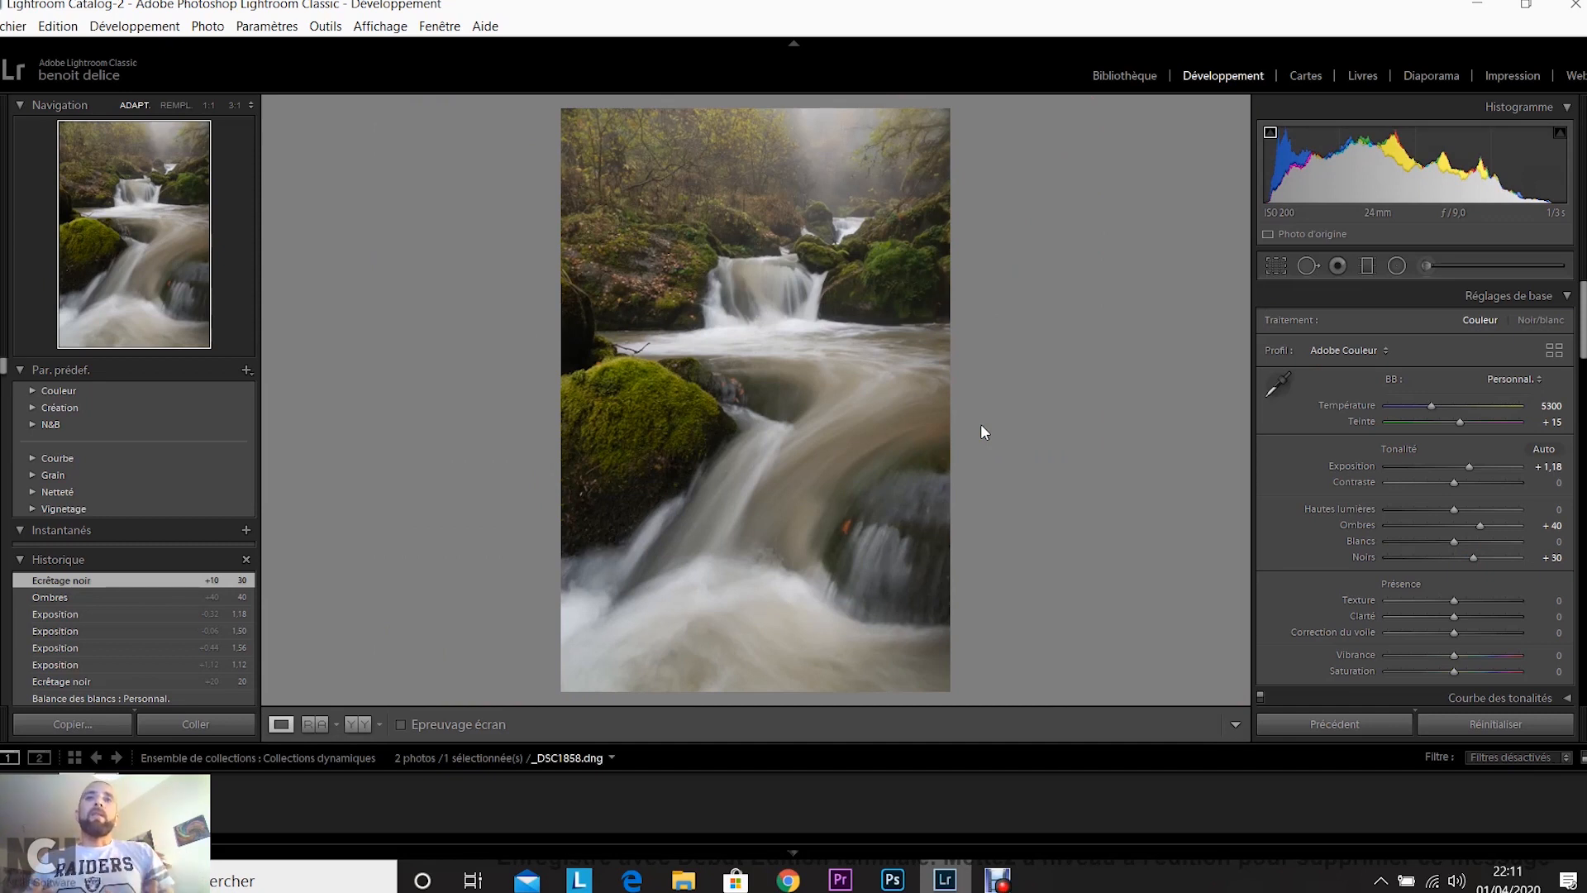
Examine the bright water of the upper waterfall and the stream below it at 1:1
{"action": "left_click", "coordinate": [781, 335]}
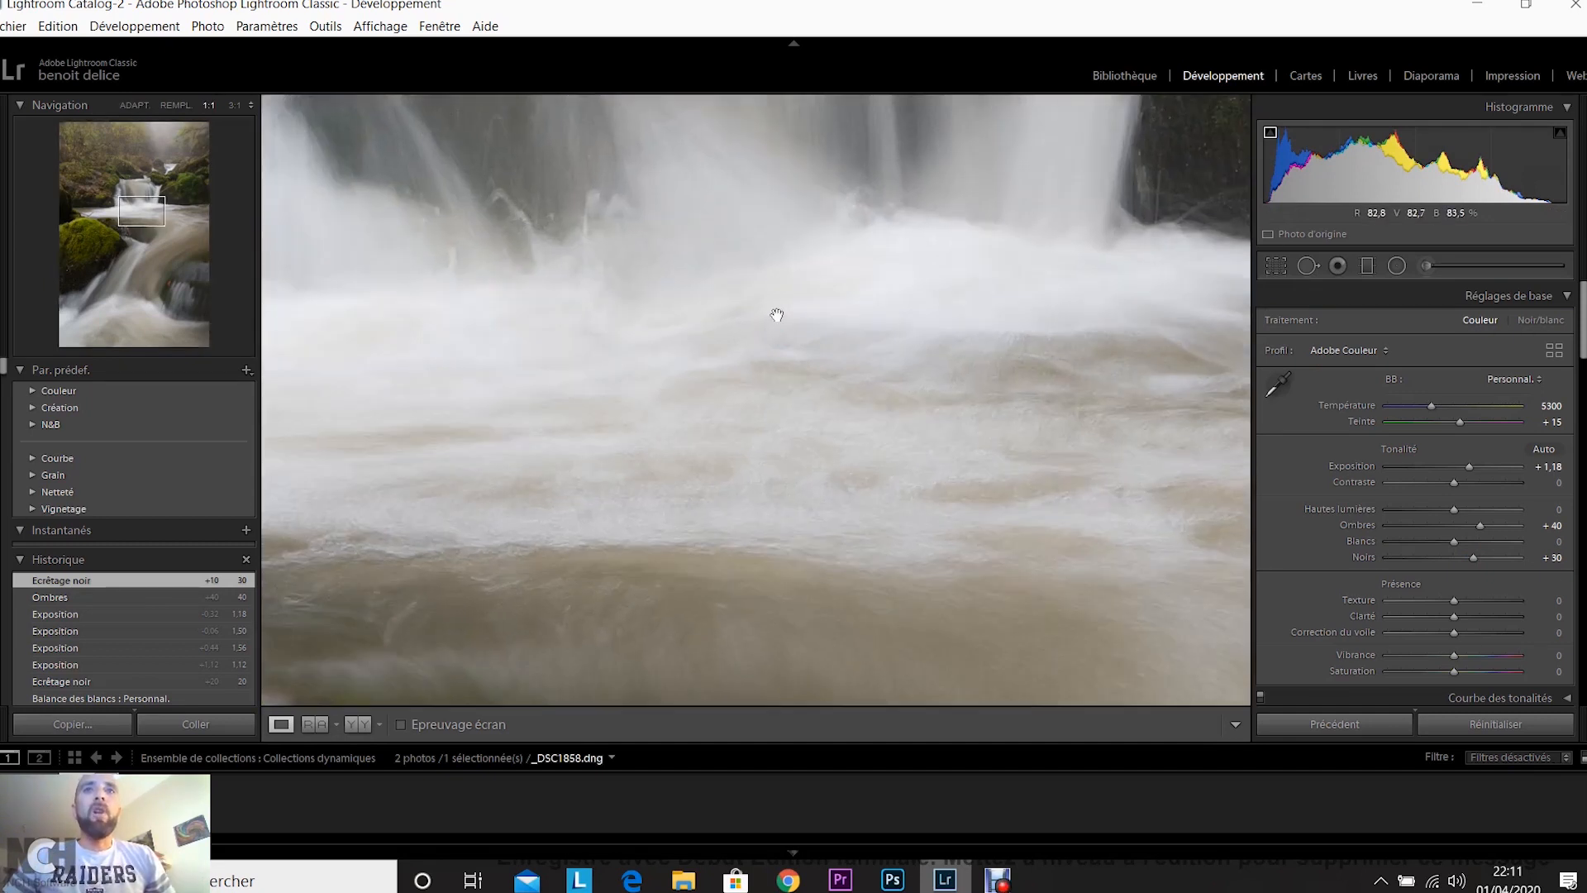
{"action": "left_click", "coordinate": [777, 328]}
{"action": "left_click", "coordinate": [777, 333]}
{"action": "scroll", "coordinate": [785, 352], "scroll_direction": "up", "scroll_amount": 5}
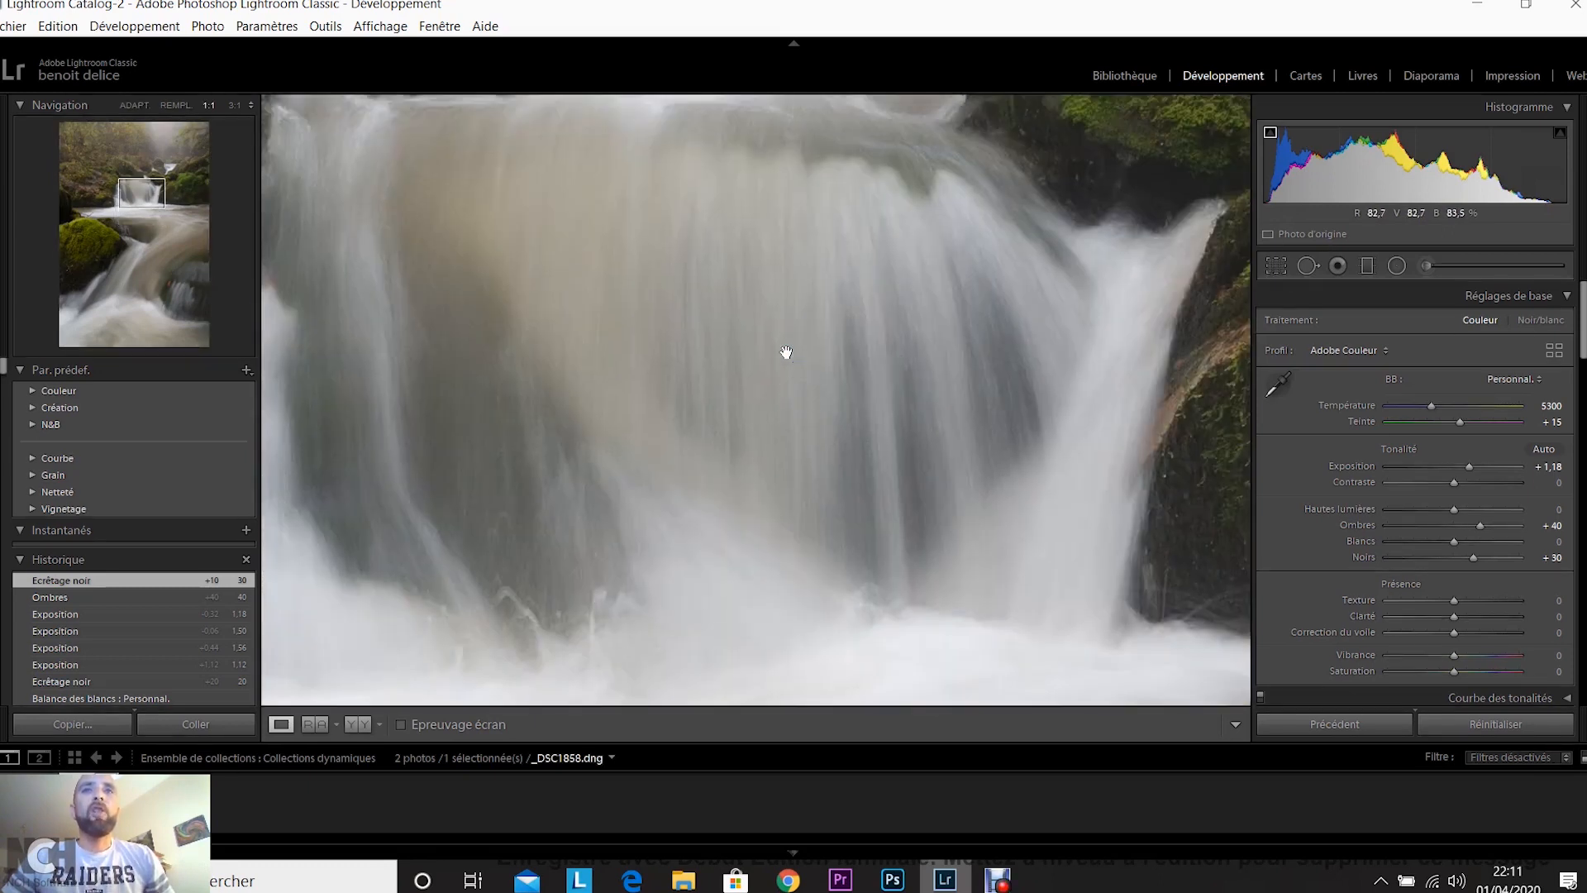
{"action": "scroll", "coordinate": [786, 352], "scroll_direction": "down", "scroll_amount": 4}
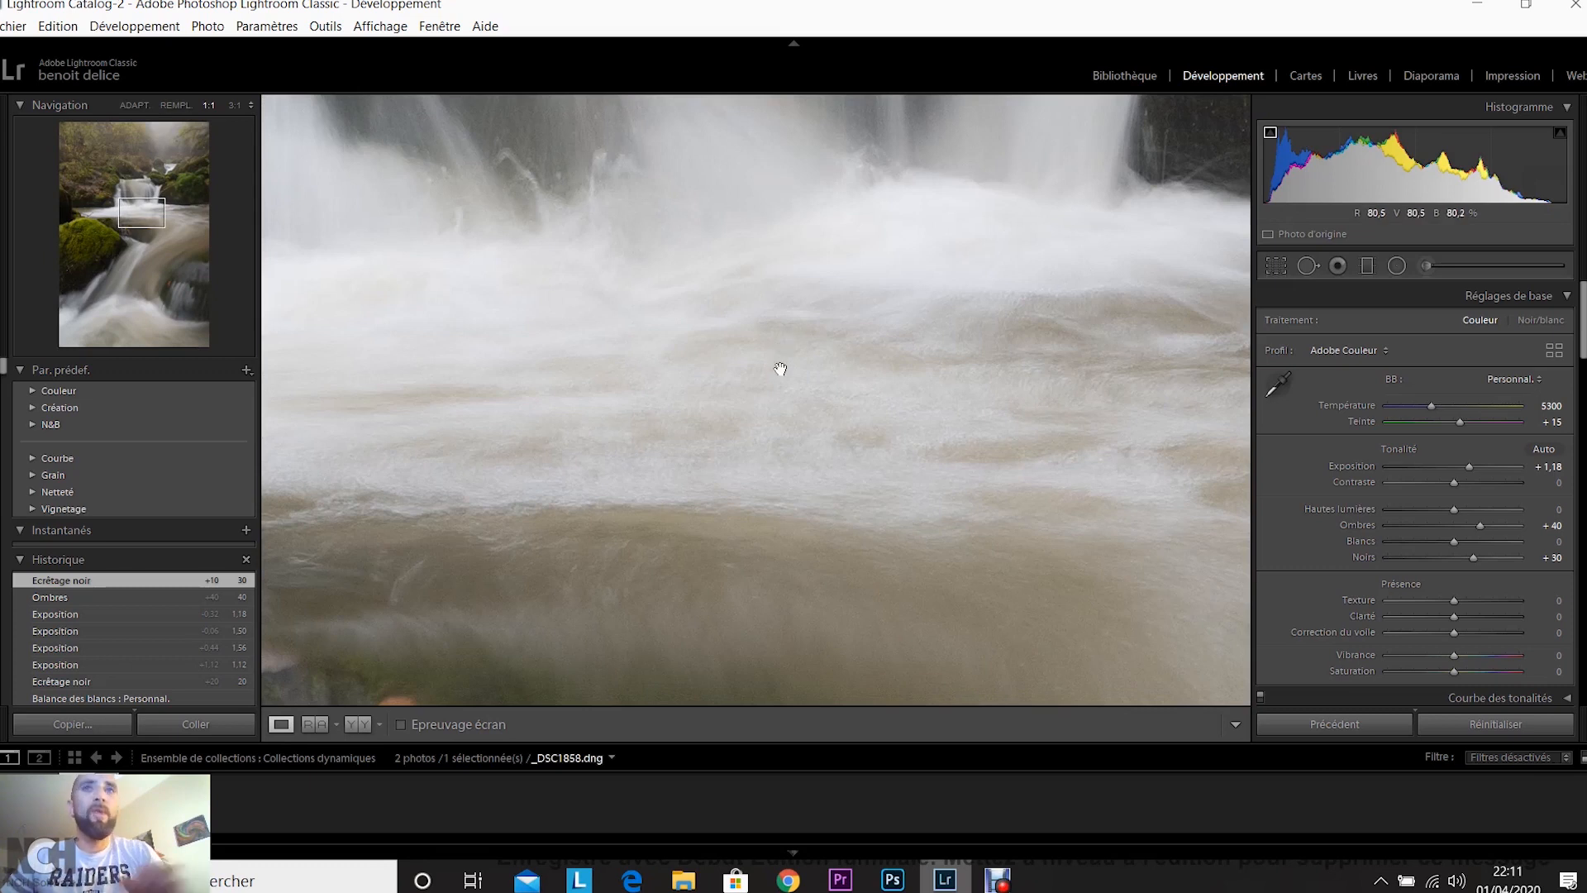
{"action": "left_click", "coordinate": [780, 369]}
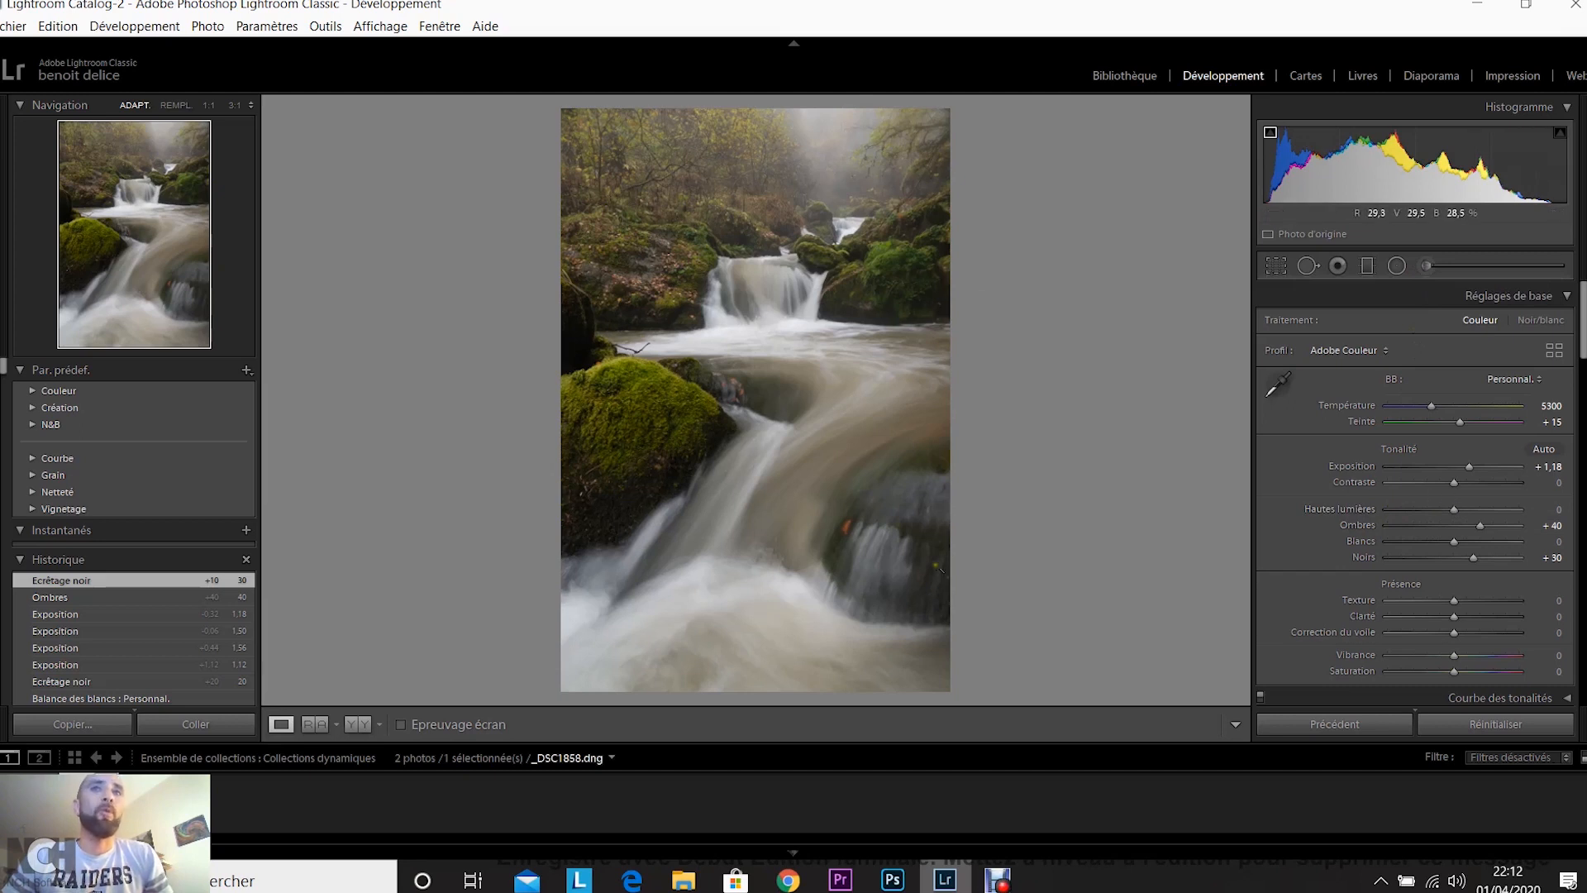
Activate the adjustment brush and try several brush sizes over the photo, settling on size 7
{"action": "left_click", "coordinate": [1428, 266]}
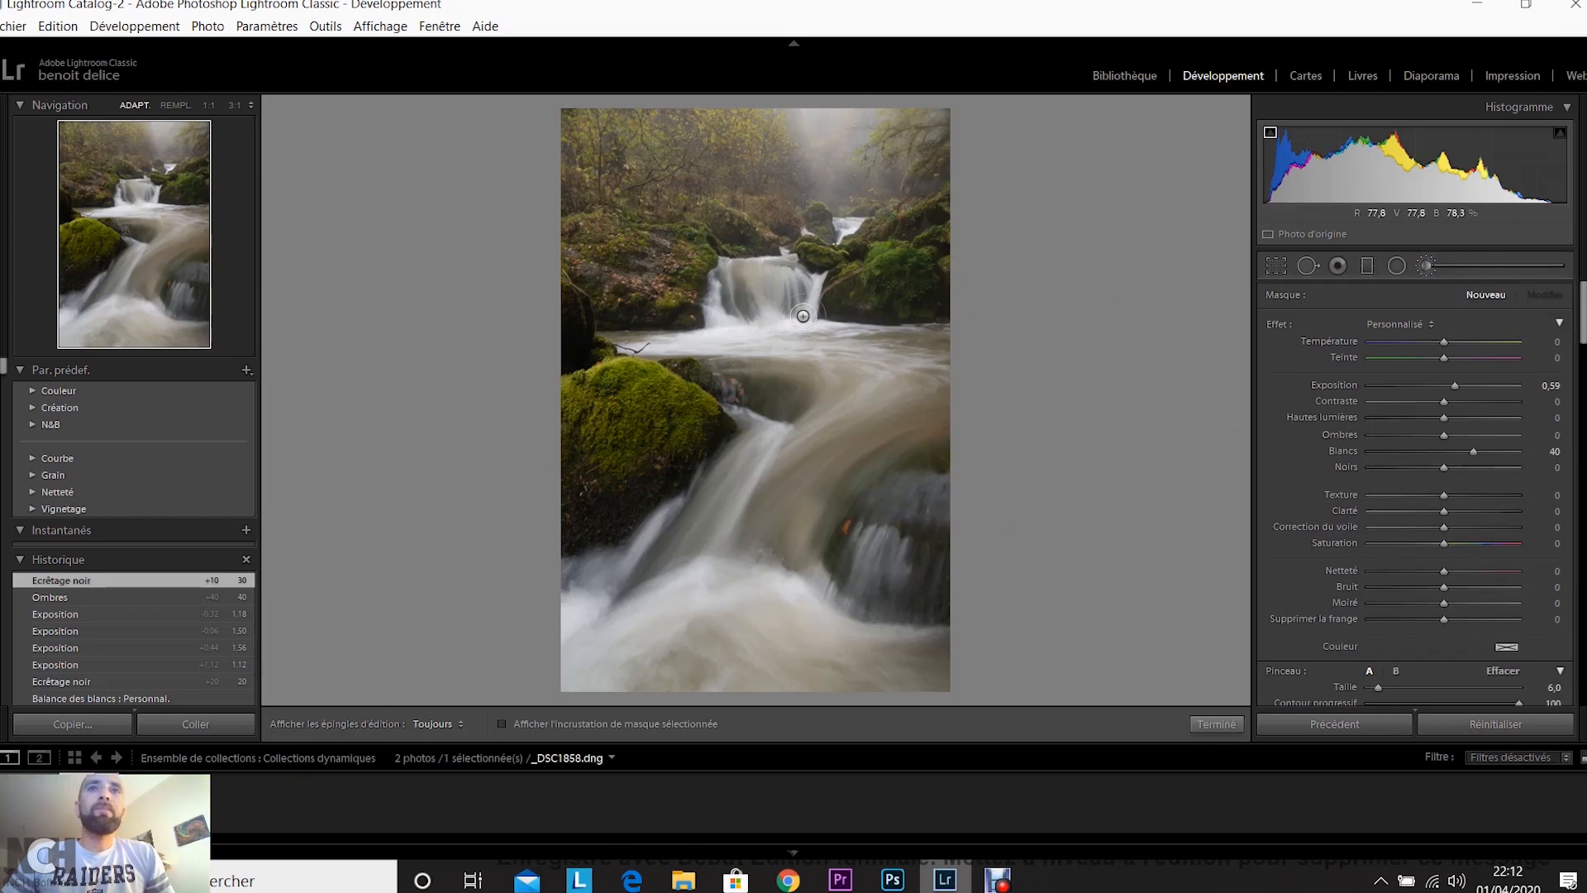
{"action": "scroll", "coordinate": [1347, 449], "scroll_direction": "down", "scroll_amount": 3}
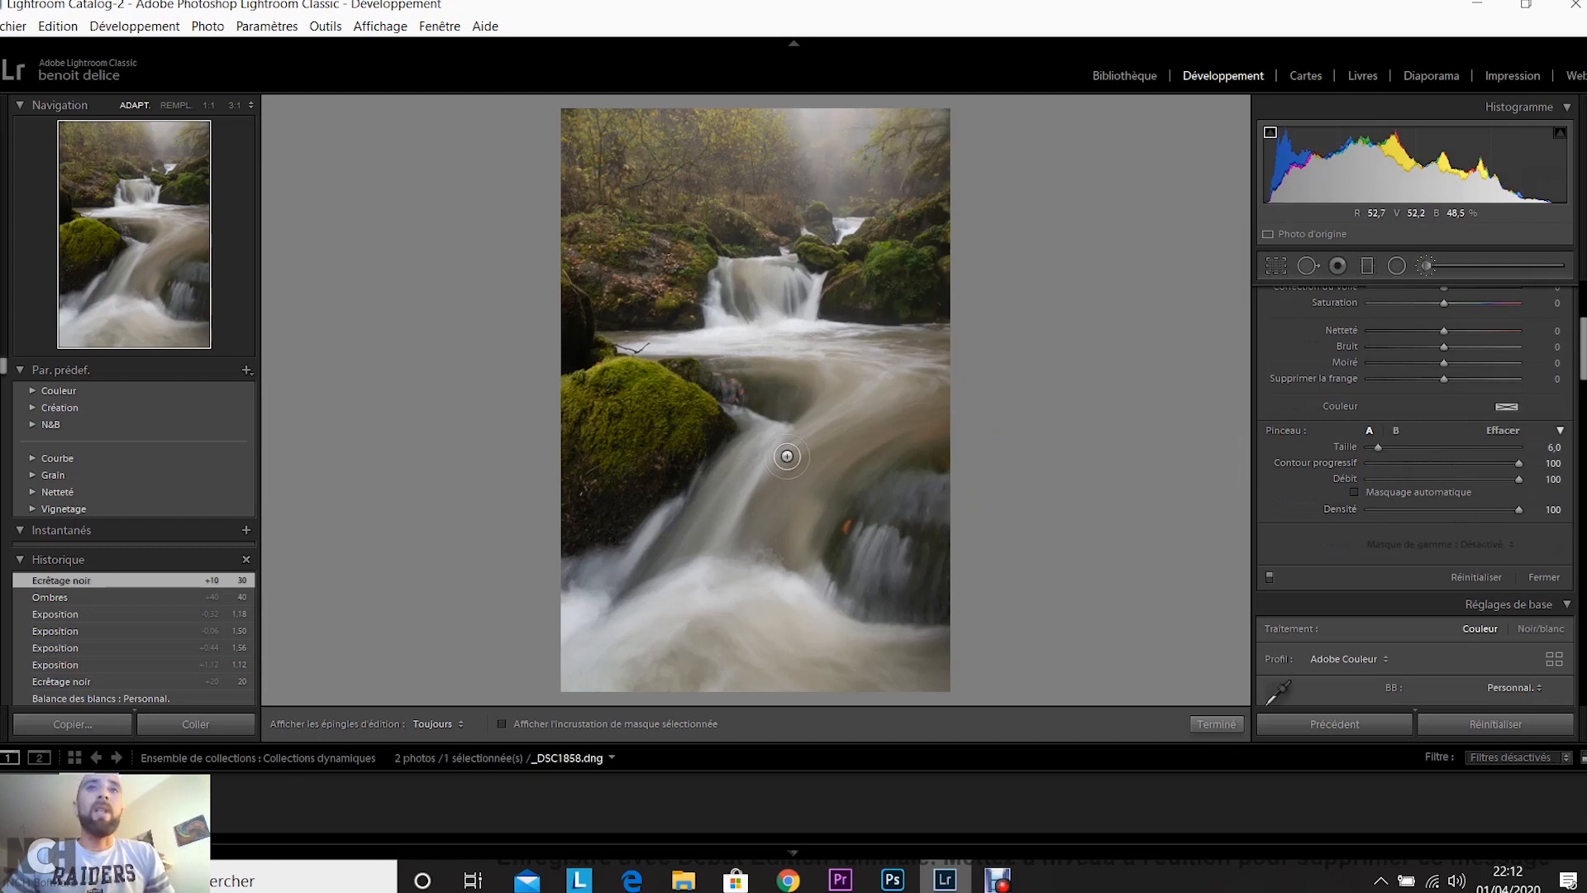
{"action": "scroll", "coordinate": [787, 455], "scroll_direction": "up", "scroll_amount": 1}
{"action": "scroll", "coordinate": [787, 456], "scroll_direction": "up", "scroll_amount": 2}
{"action": "scroll", "coordinate": [787, 455], "scroll_direction": "down", "scroll_amount": 1}
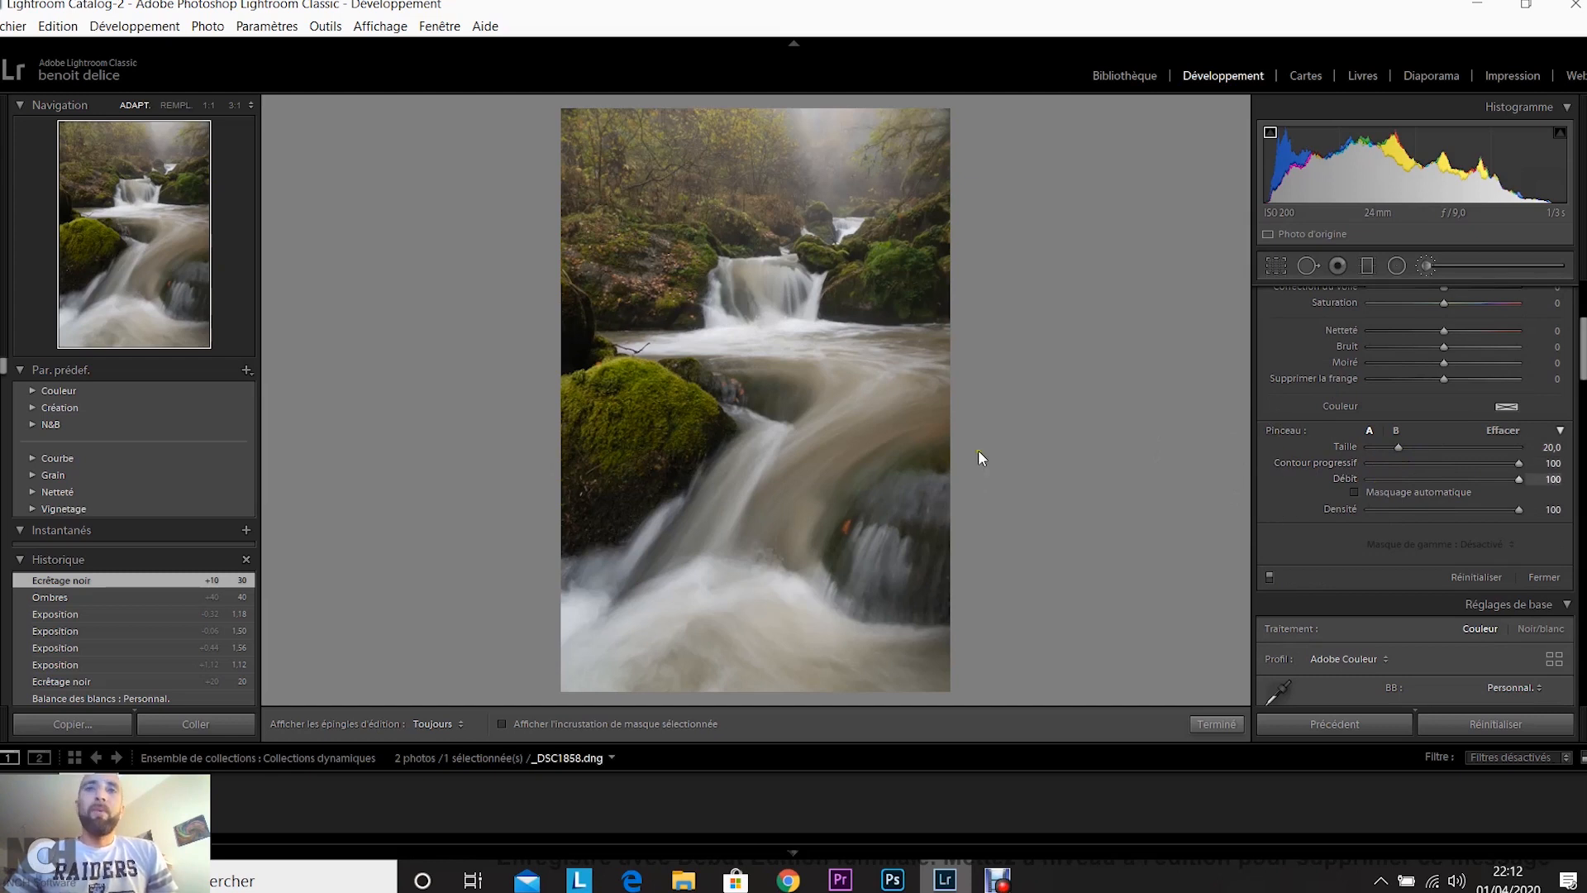
{"action": "scroll", "coordinate": [858, 446], "scroll_direction": "down", "scroll_amount": 5}
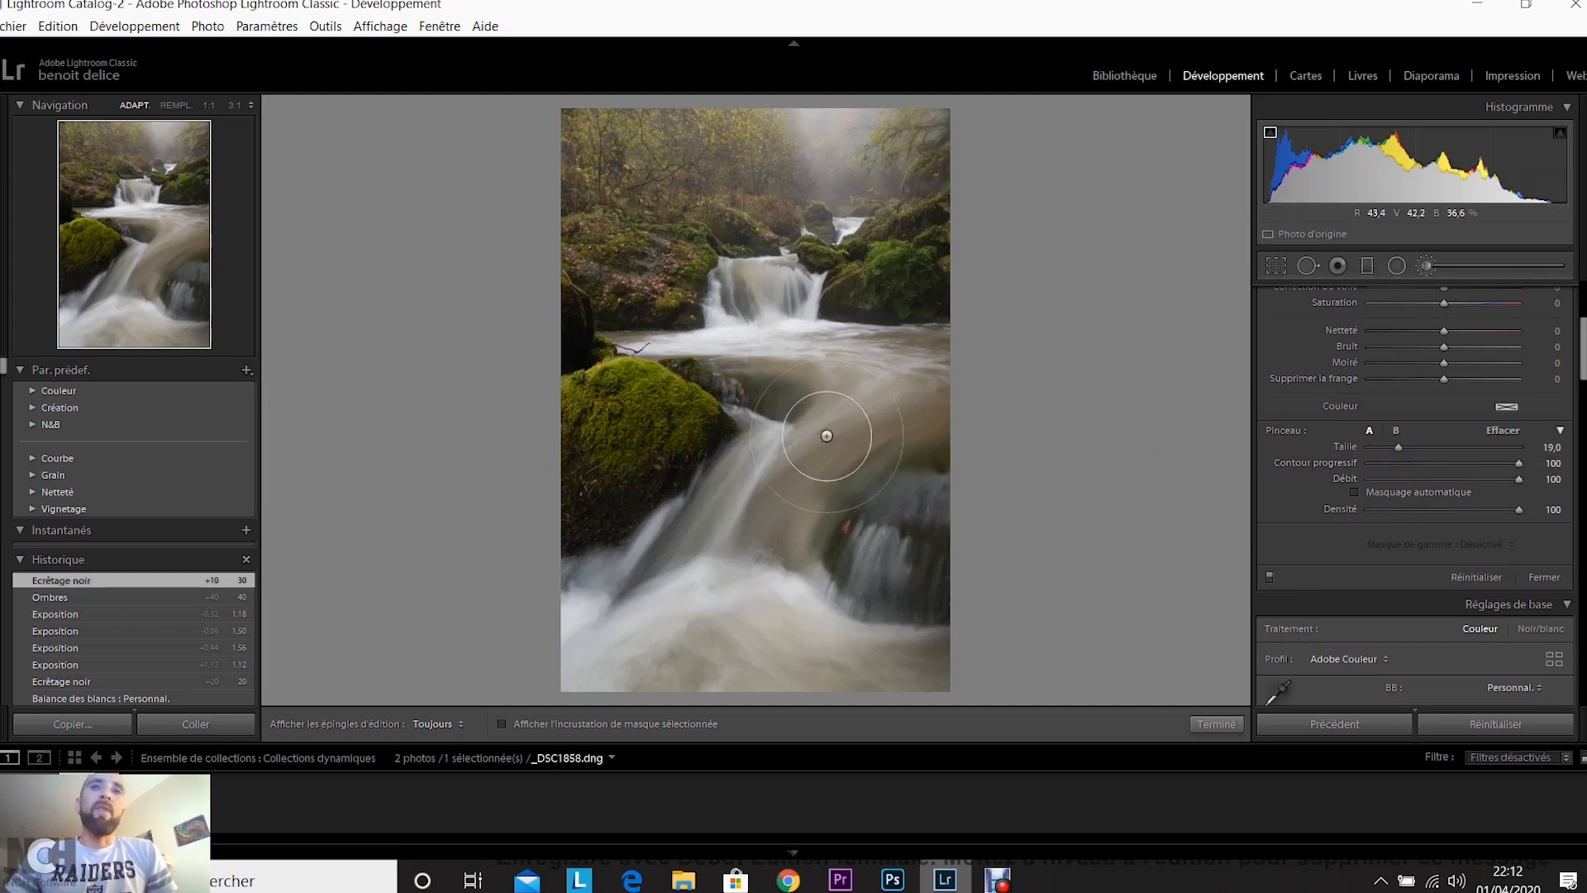
{"action": "scroll", "coordinate": [800, 358], "scroll_direction": "down", "scroll_amount": 3}
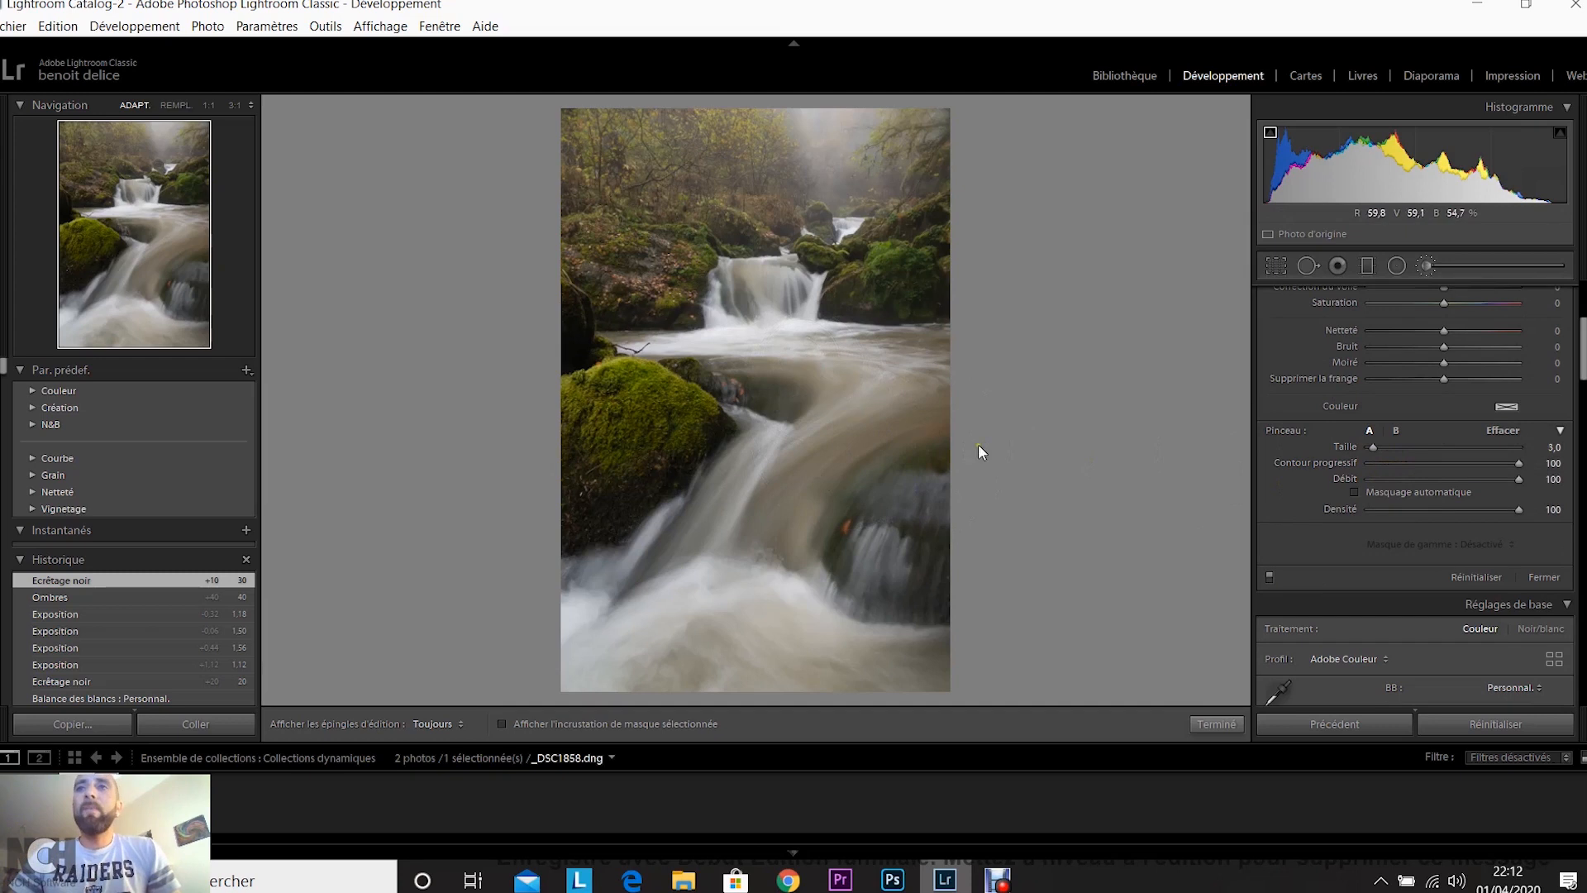
{"action": "scroll", "coordinate": [733, 441], "scroll_direction": "up", "scroll_amount": 5}
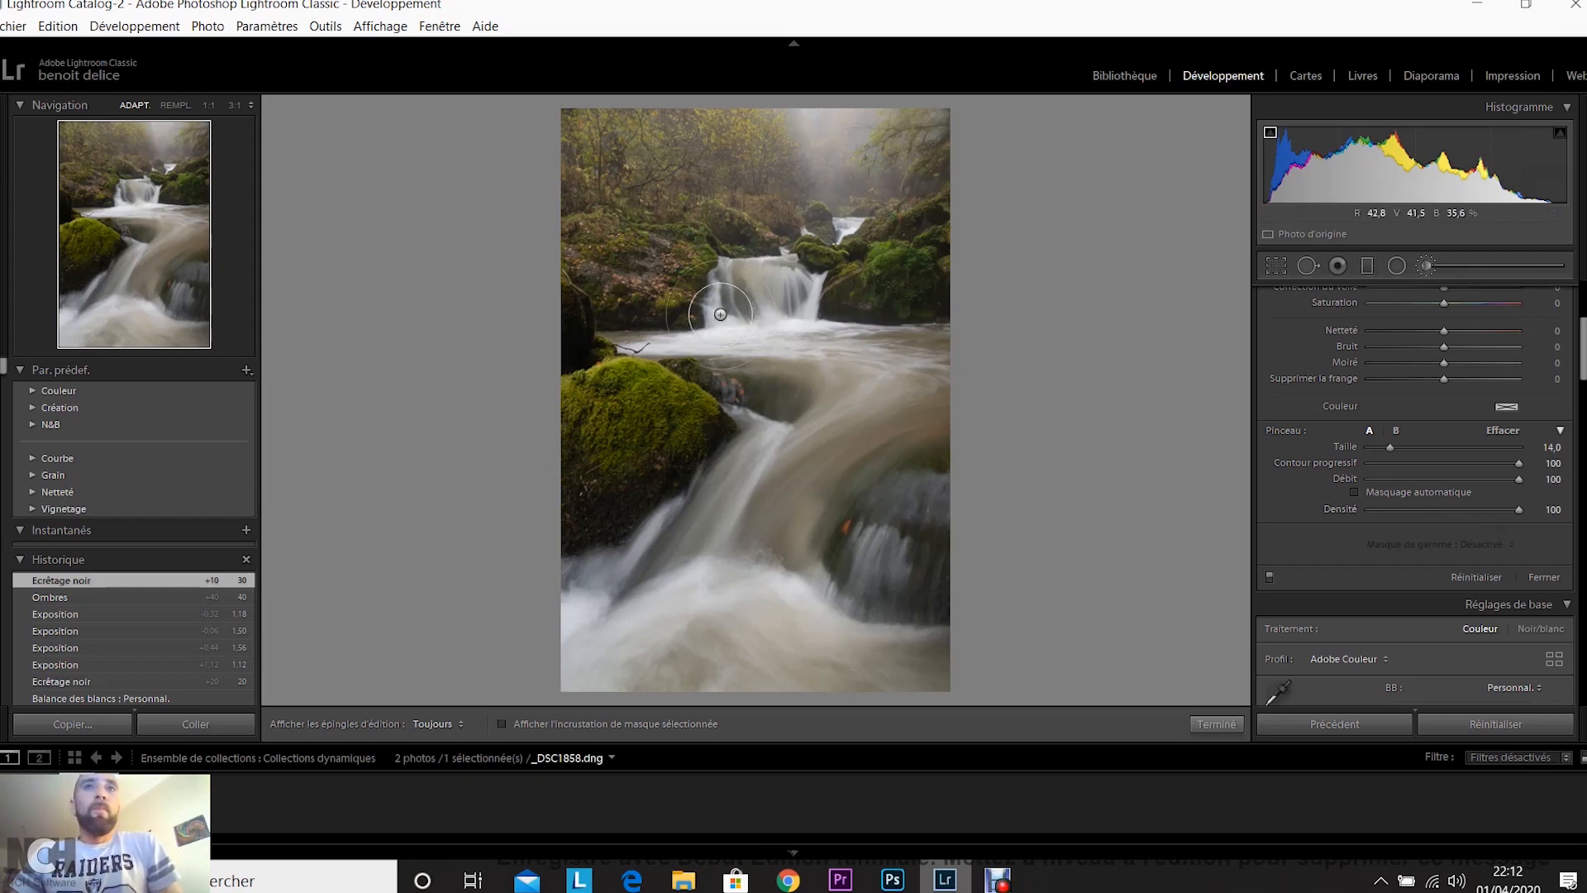
{"action": "scroll", "coordinate": [745, 338], "scroll_direction": "down", "scroll_amount": 3}
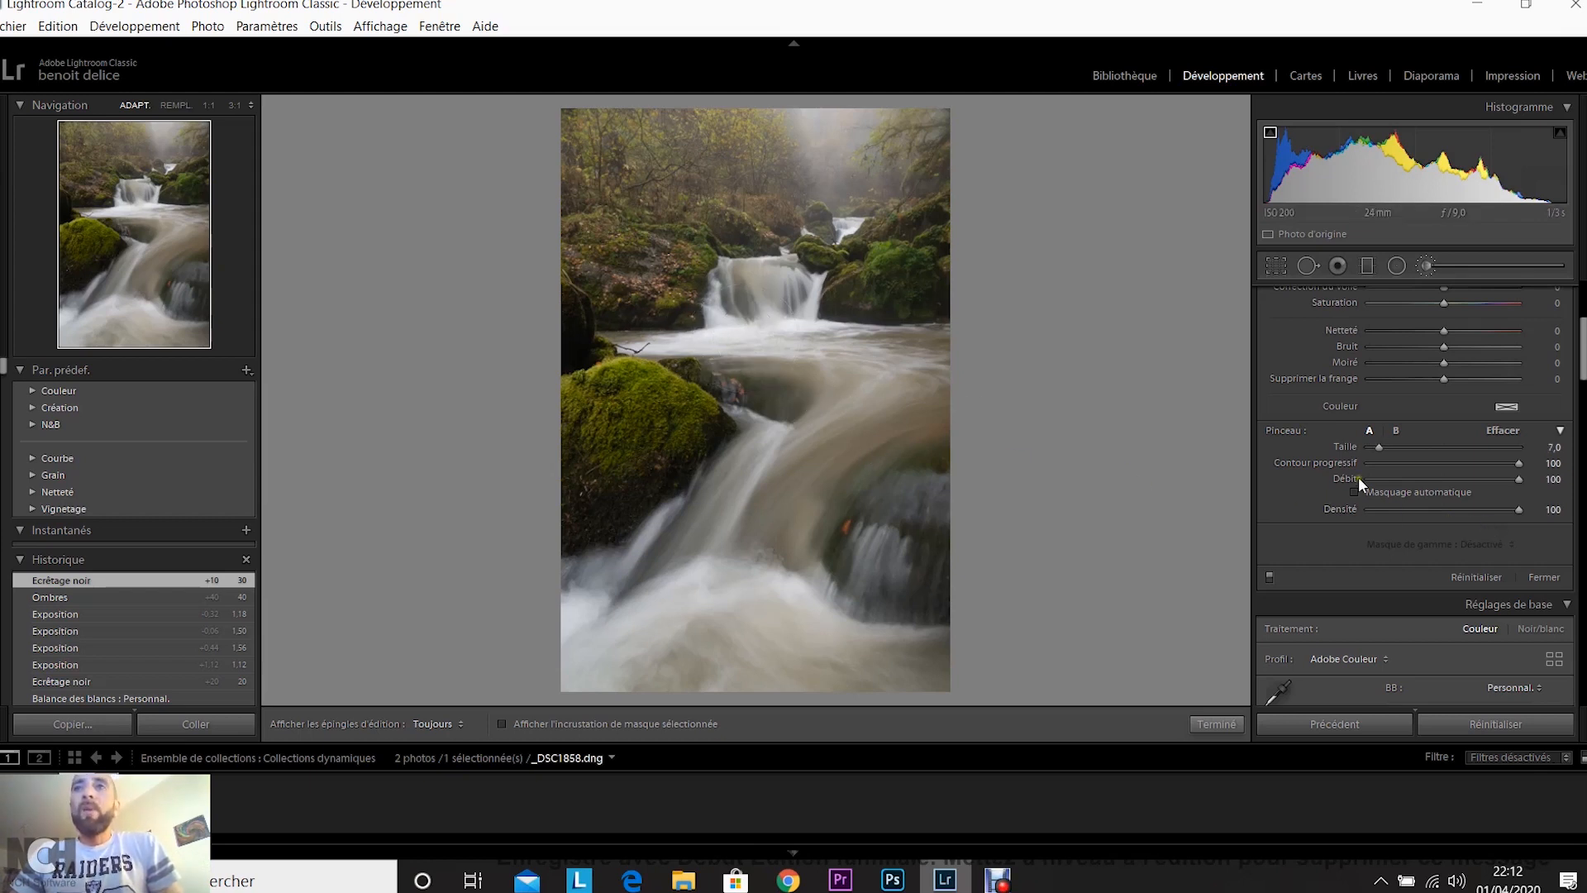
Set the brush flow (Débit) to 50 and its size to 3, and paint over the bright foam at the upper waterfall's base
{"action": "mouse_move", "coordinate": [1519, 479]}
{"action": "left_mouse_down"}
{"action": "mouse_move", "coordinate": [1405, 487]}
{"action": "mouse_move", "coordinate": [1528, 489]}
{"action": "left_mouse_up"}
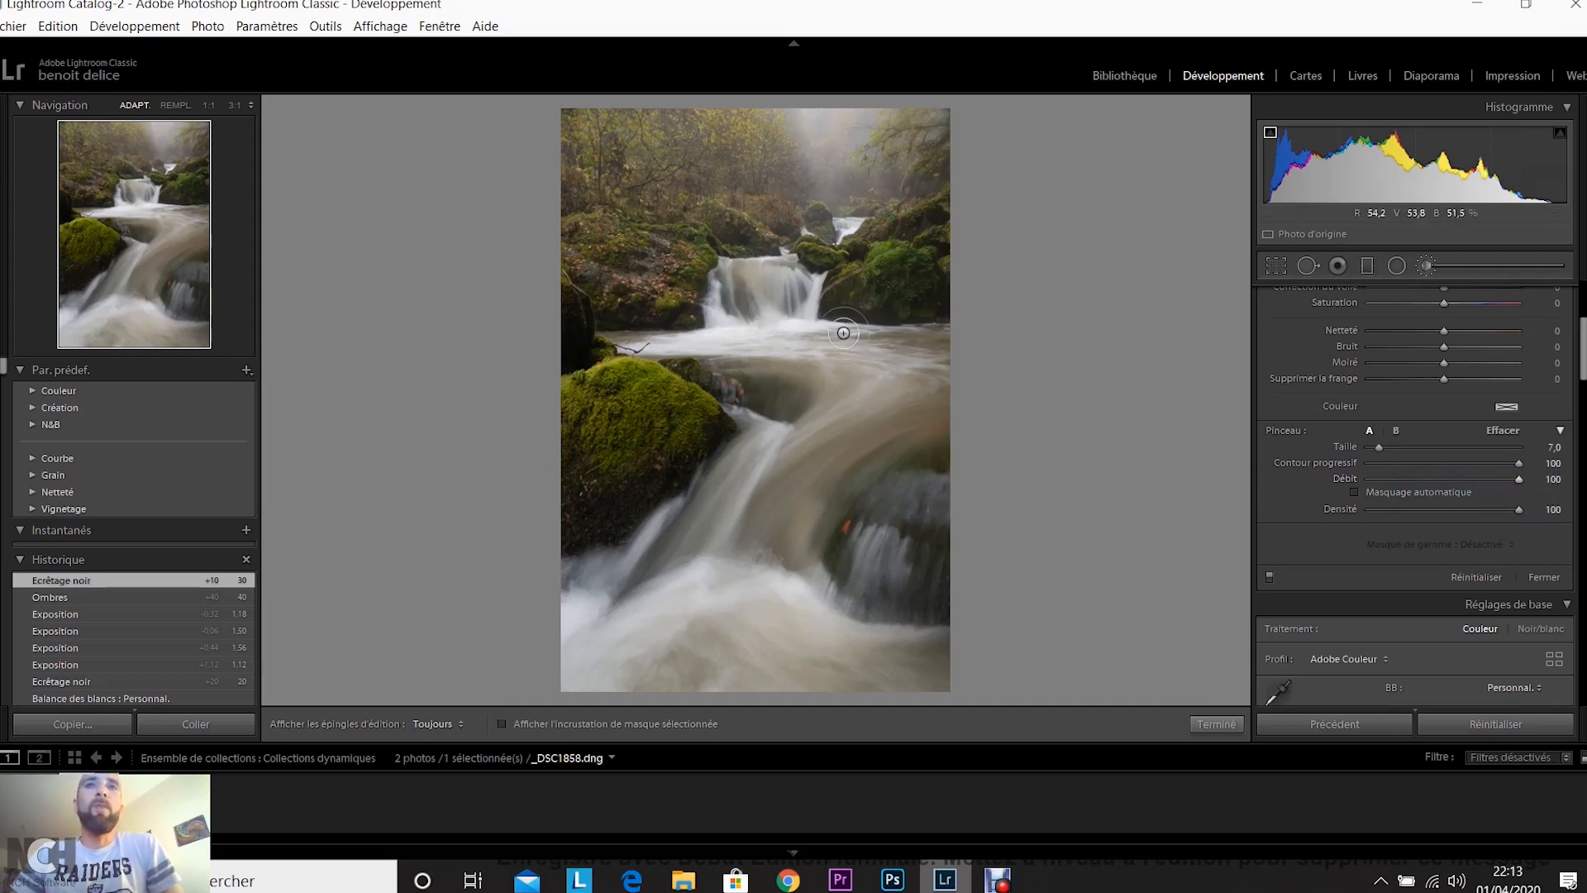
{"action": "left_click_drag", "start_coordinate": [1519, 479], "coordinate": [1445, 486]}
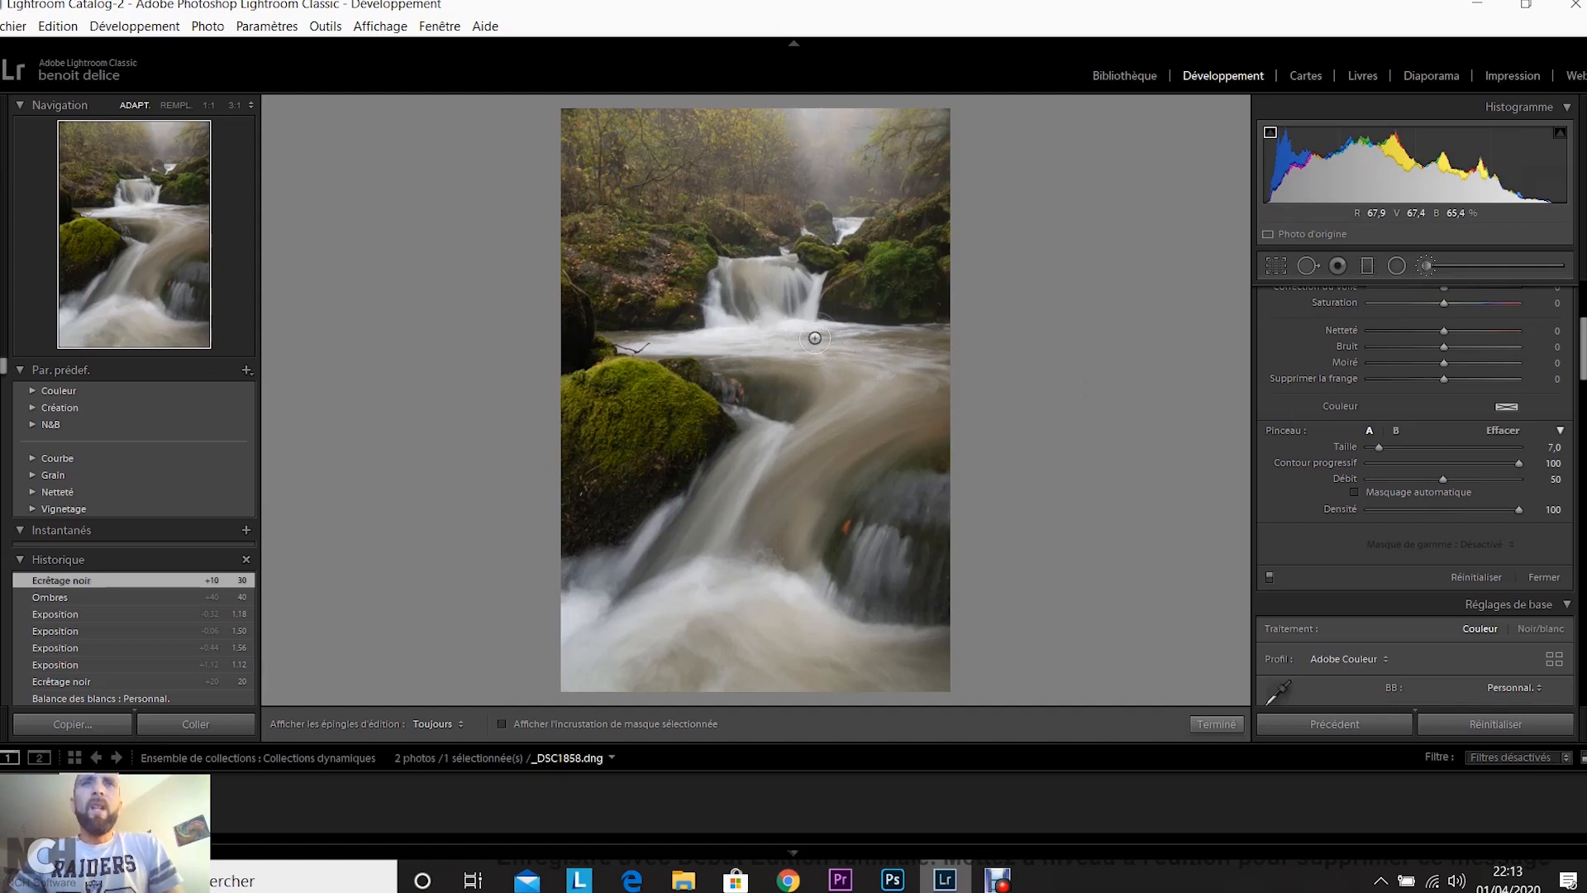
{"action": "scroll", "coordinate": [778, 325], "scroll_direction": "down", "scroll_amount": 2}
{"action": "scroll", "coordinate": [778, 325], "scroll_direction": "down", "scroll_amount": 1}
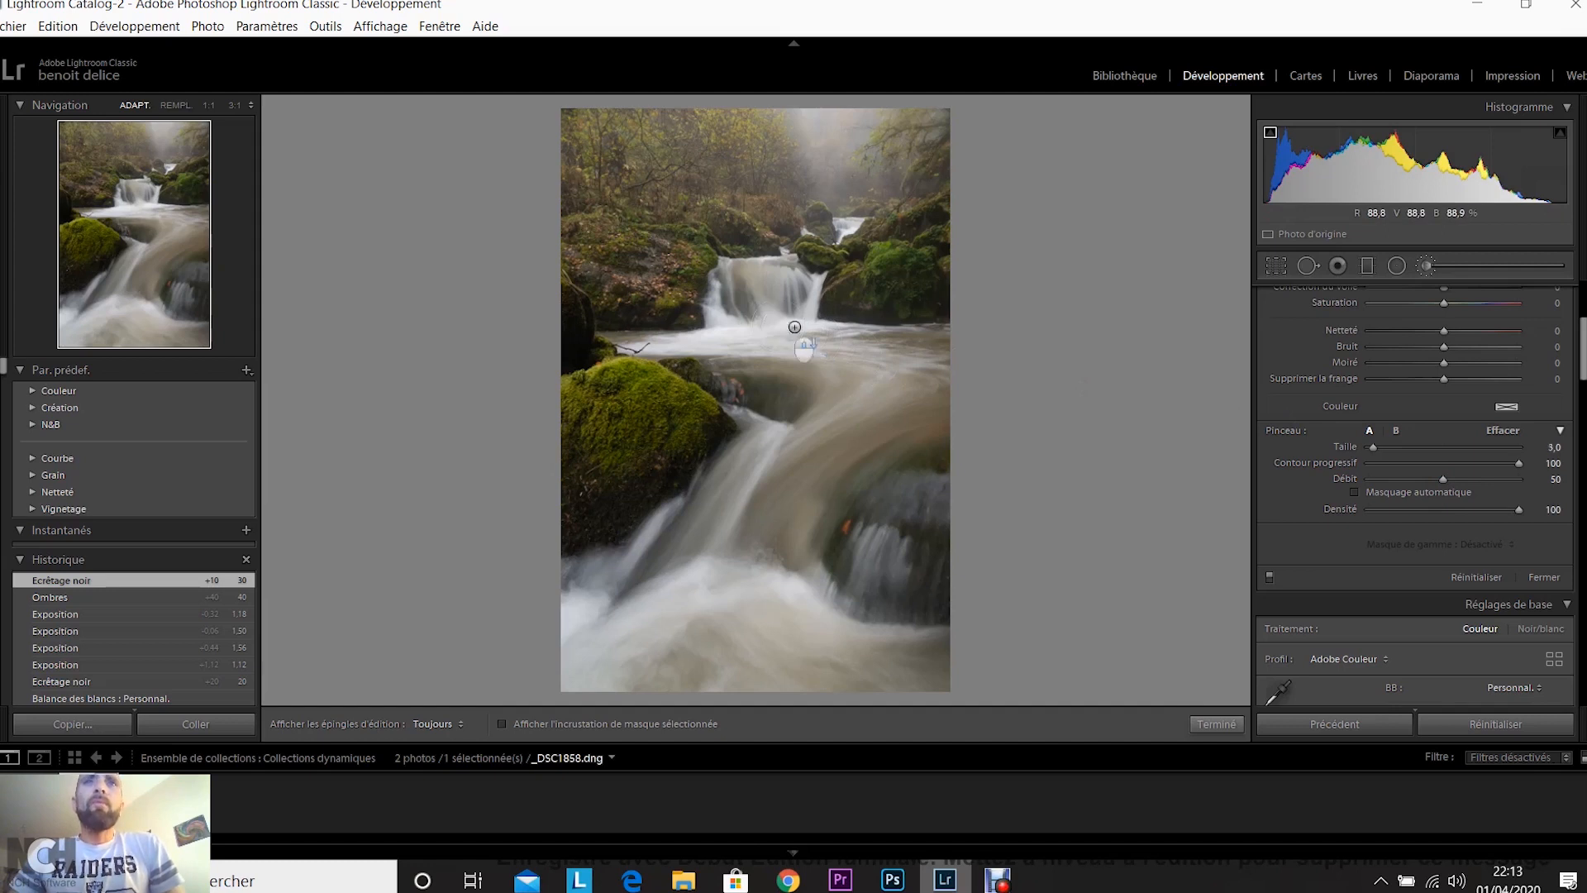
{"action": "mouse_move", "coordinate": [808, 325]}
{"action": "left_mouse_down"}
{"action": "mouse_move", "coordinate": [710, 337]}
{"action": "mouse_move", "coordinate": [817, 327]}
{"action": "mouse_move", "coordinate": [783, 324]}
{"action": "left_mouse_up"}
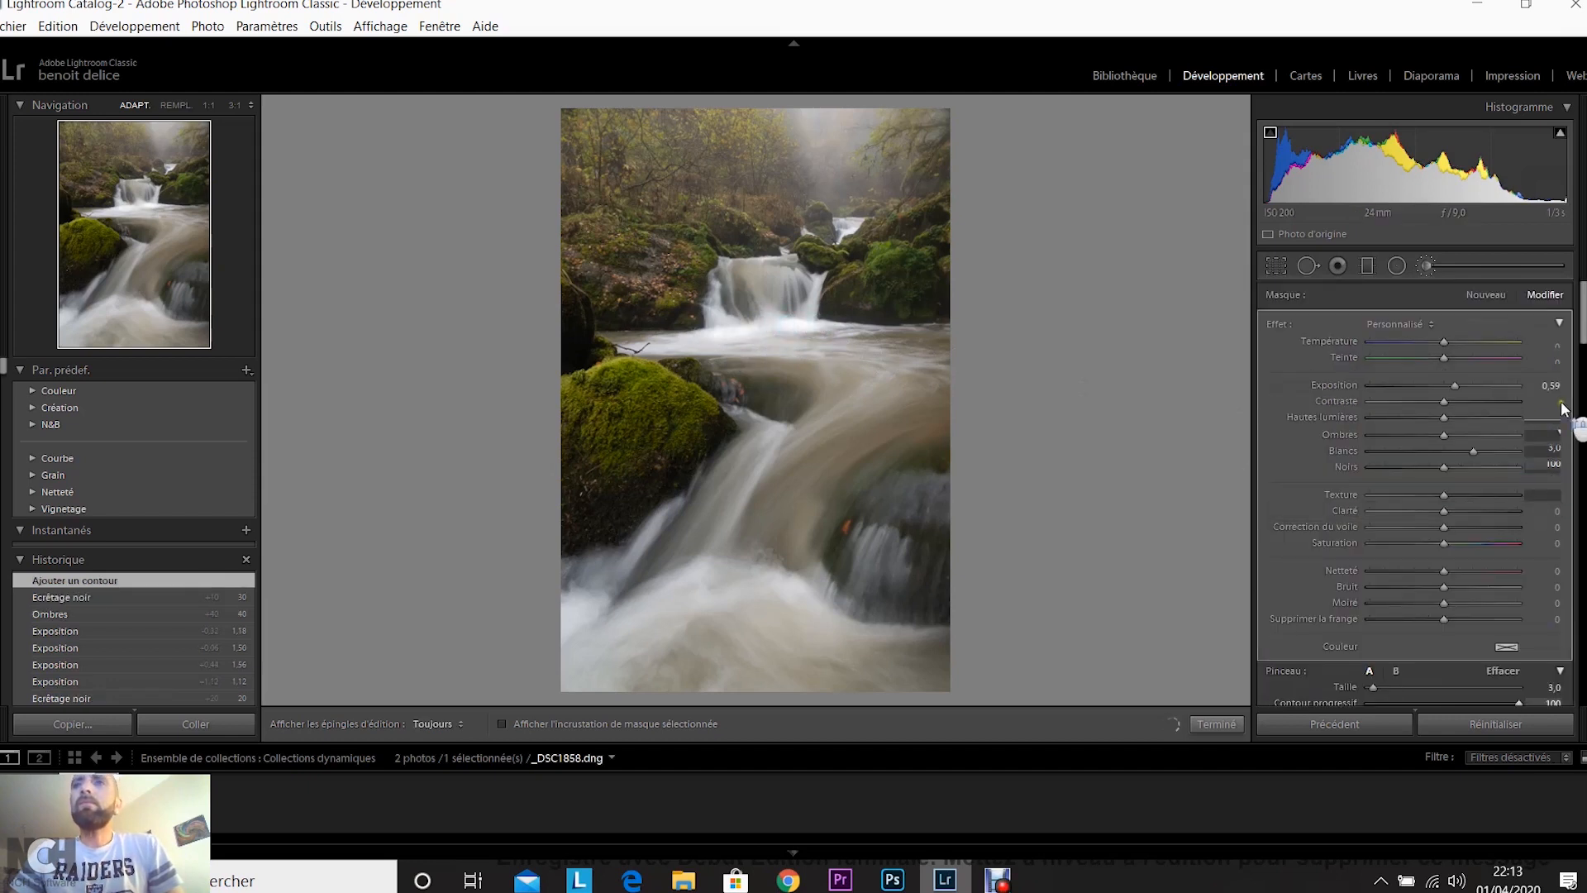
Reset the brush mask's exposure and whites (Blancs) to 0 and lower its highlights (Hautes lumières) to -68
{"action": "double_click", "coordinate": [1455, 386]}
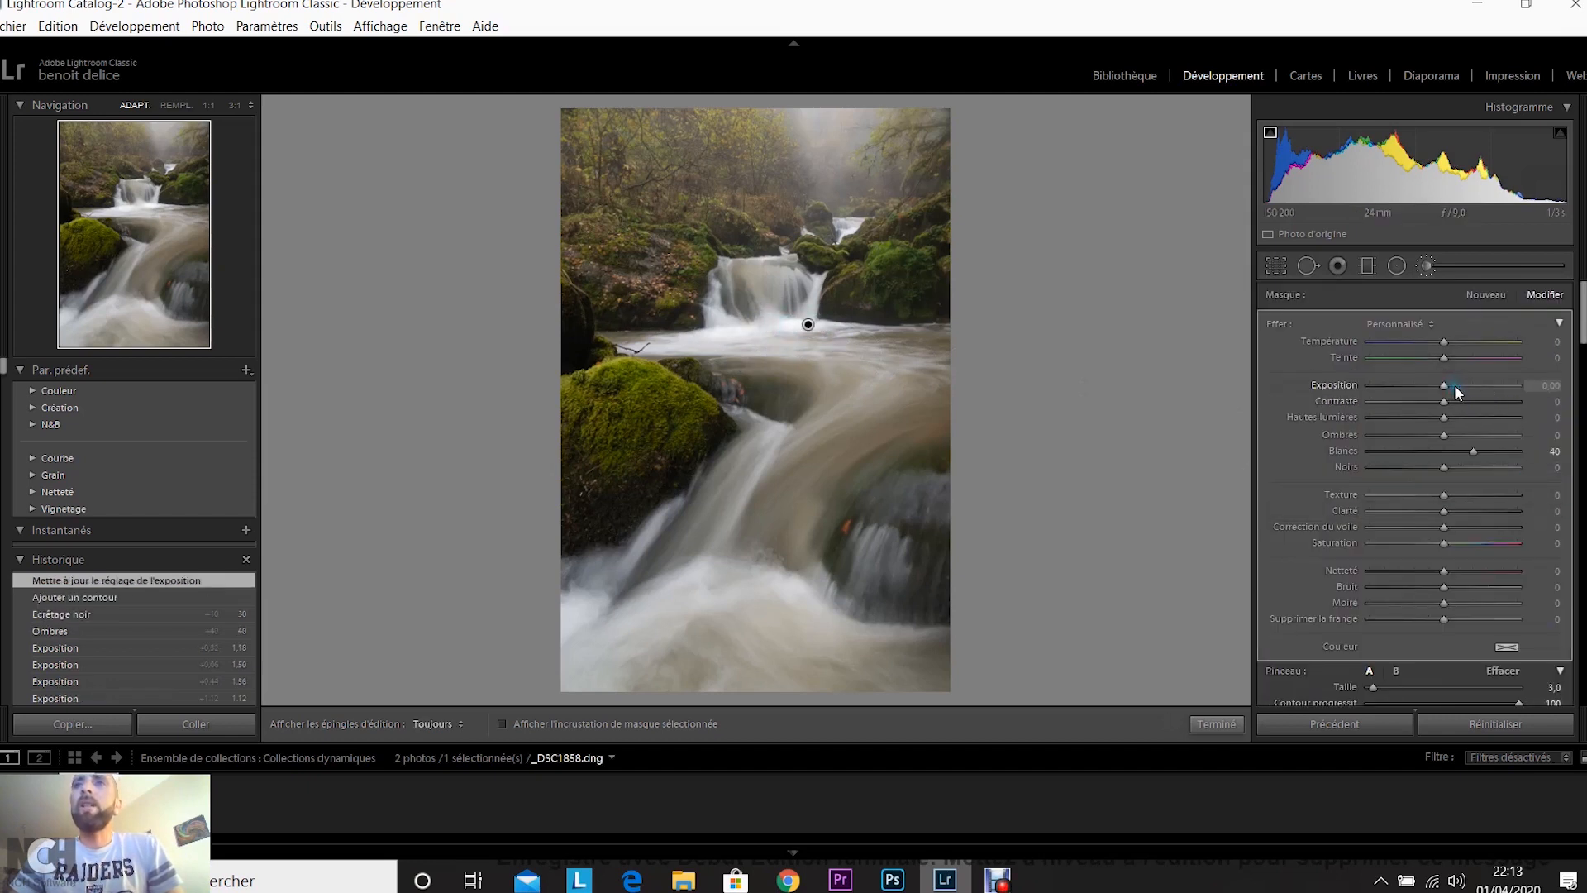
{"action": "double_click", "coordinate": [1277, 327]}
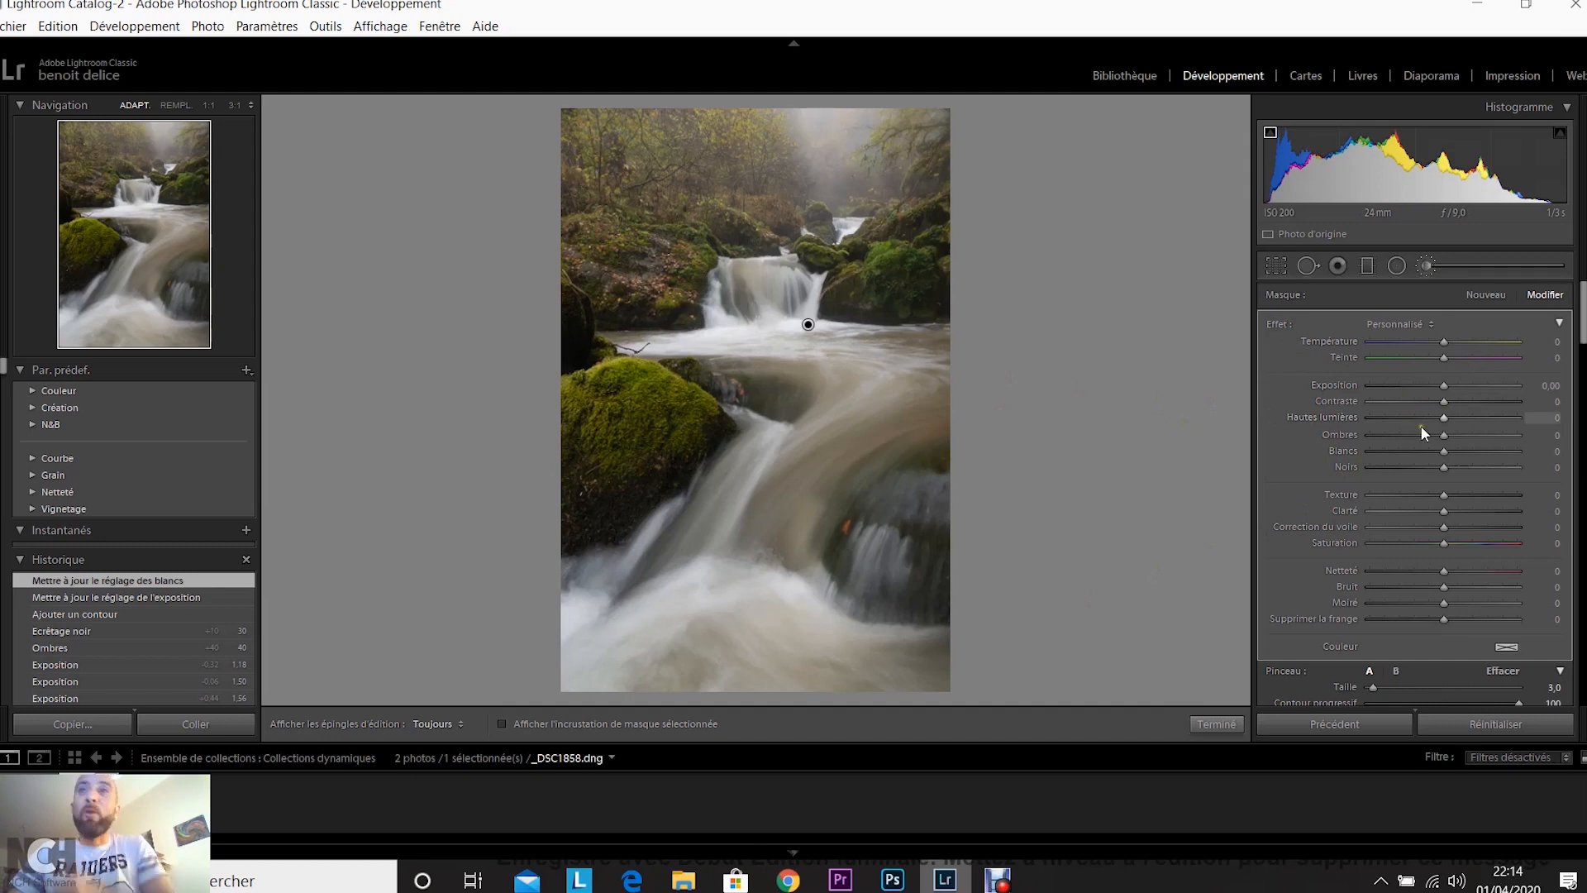
{"action": "left_click_drag", "start_coordinate": [1443, 418], "coordinate": [1395, 422]}
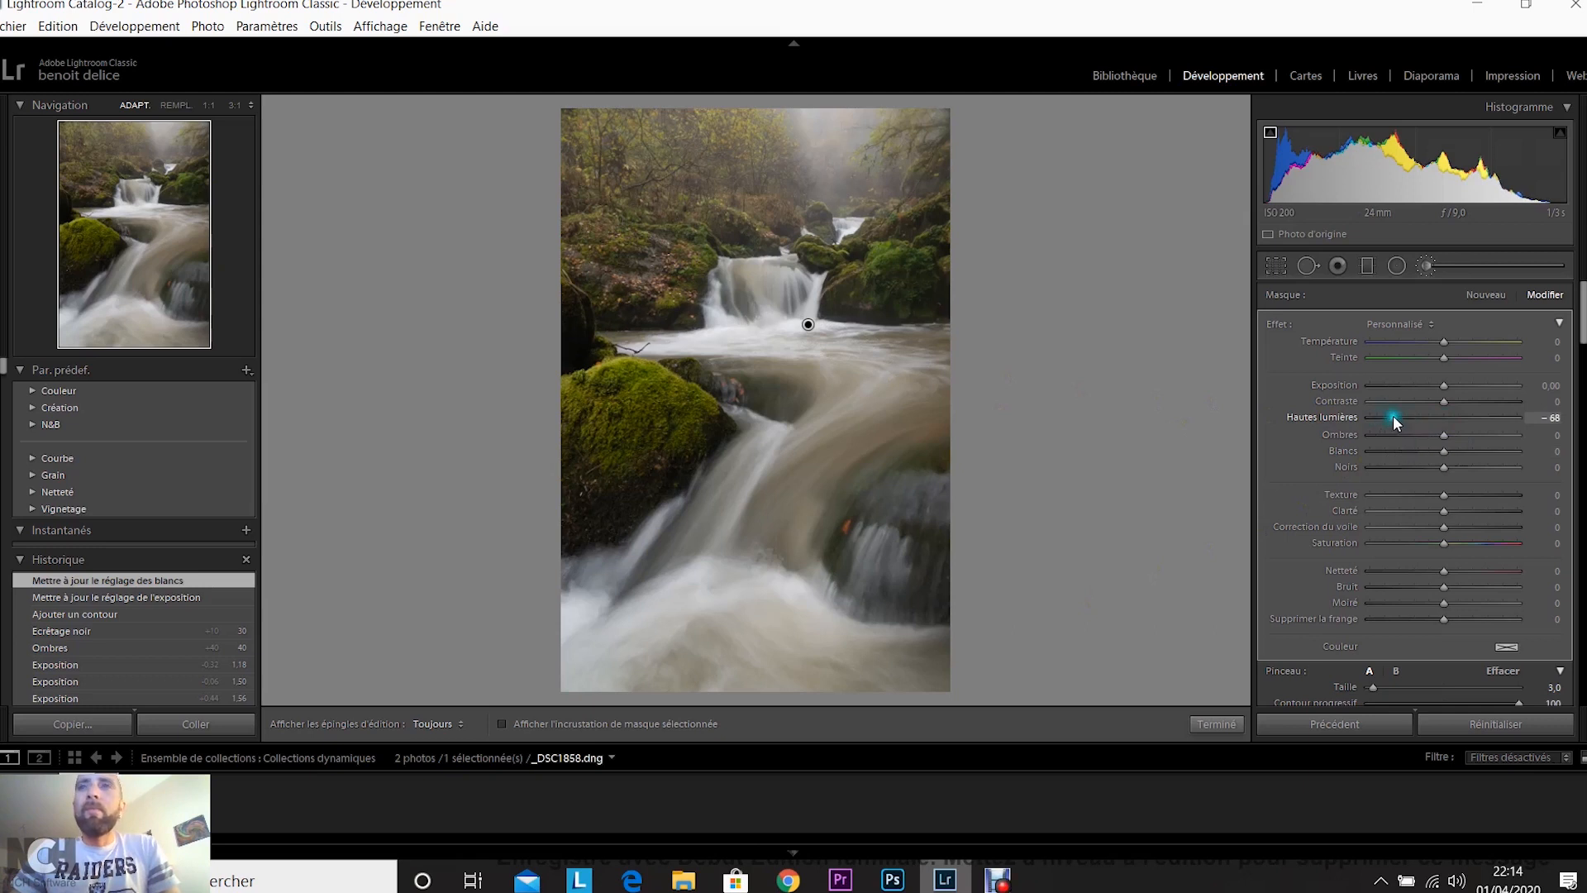
{"action": "key", "text": "Return"}
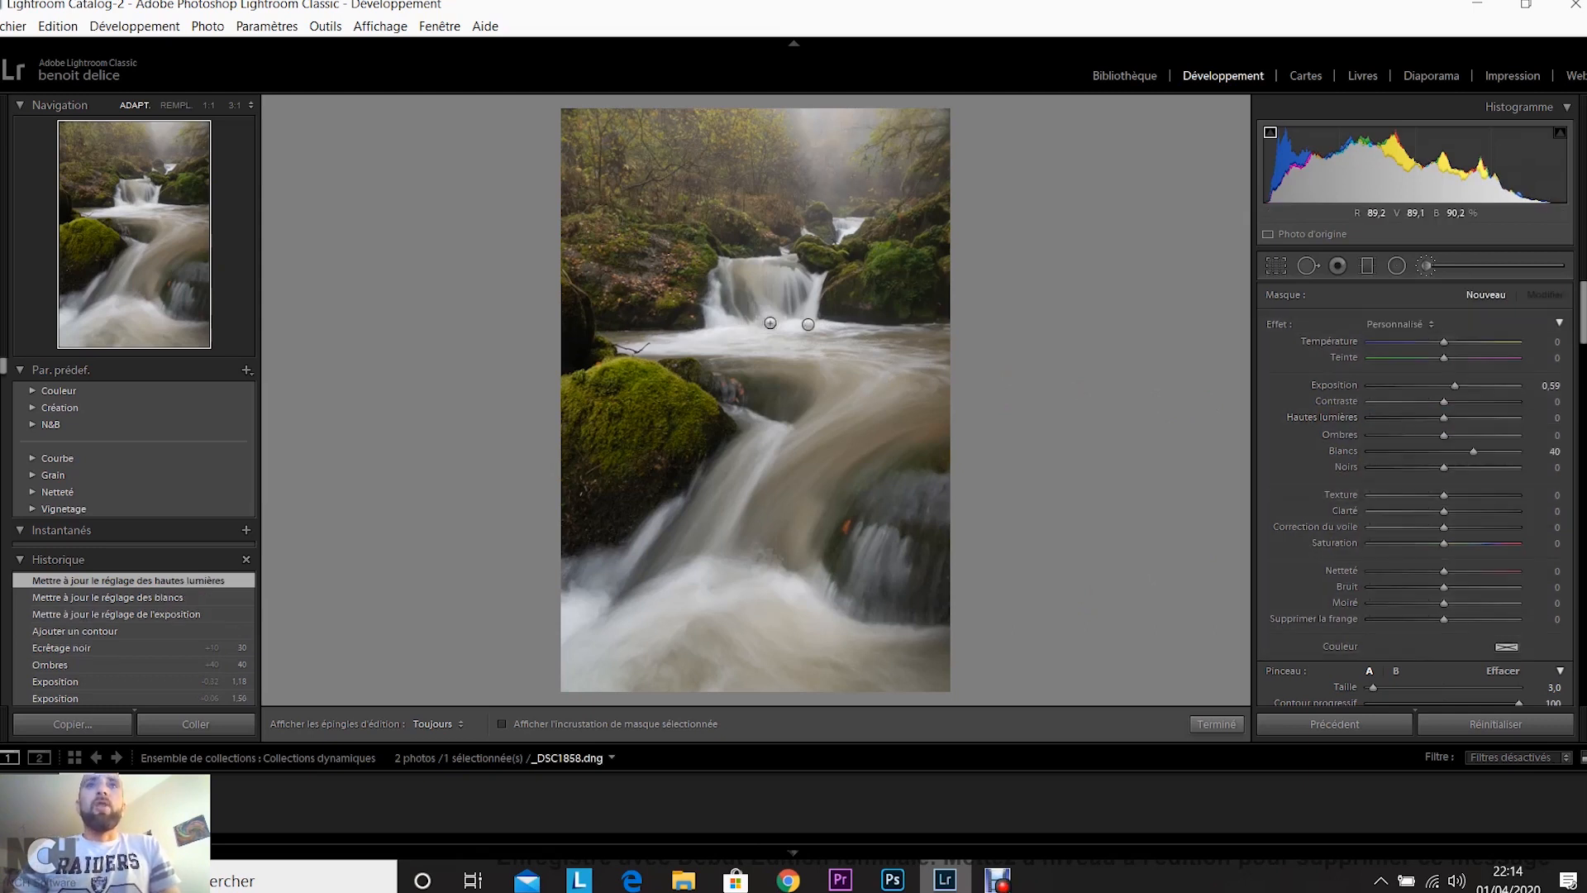
Zoom to 1:1 on the upper waterfall's foam and select its existing brush mask for editing
{"action": "key", "text": "k"}
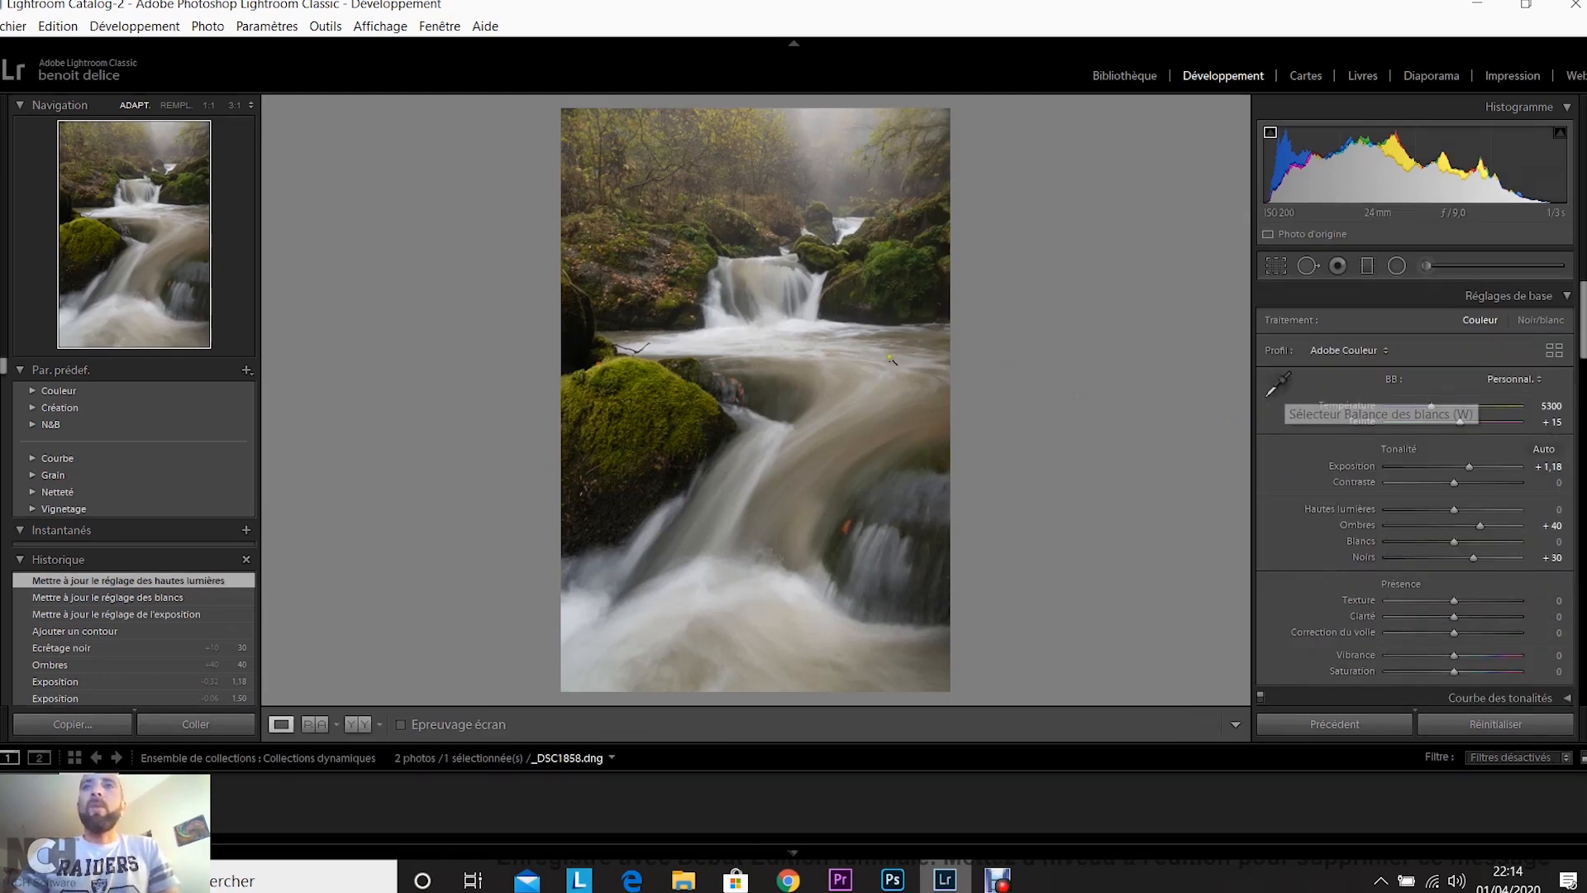
{"action": "left_click", "coordinate": [762, 320]}
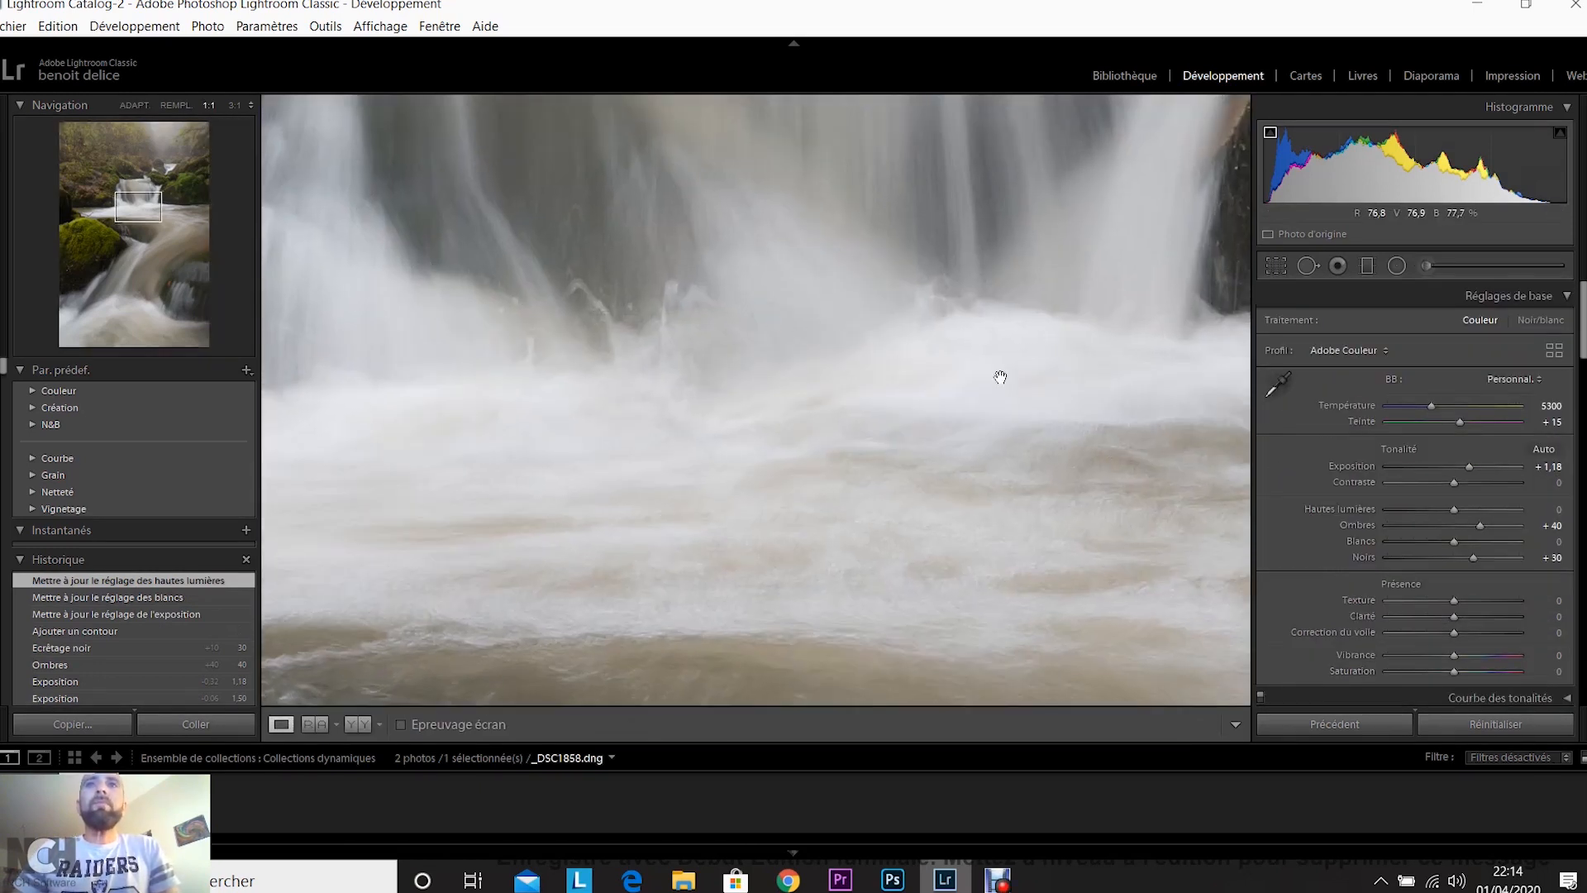
{"action": "left_click", "coordinate": [1426, 265]}
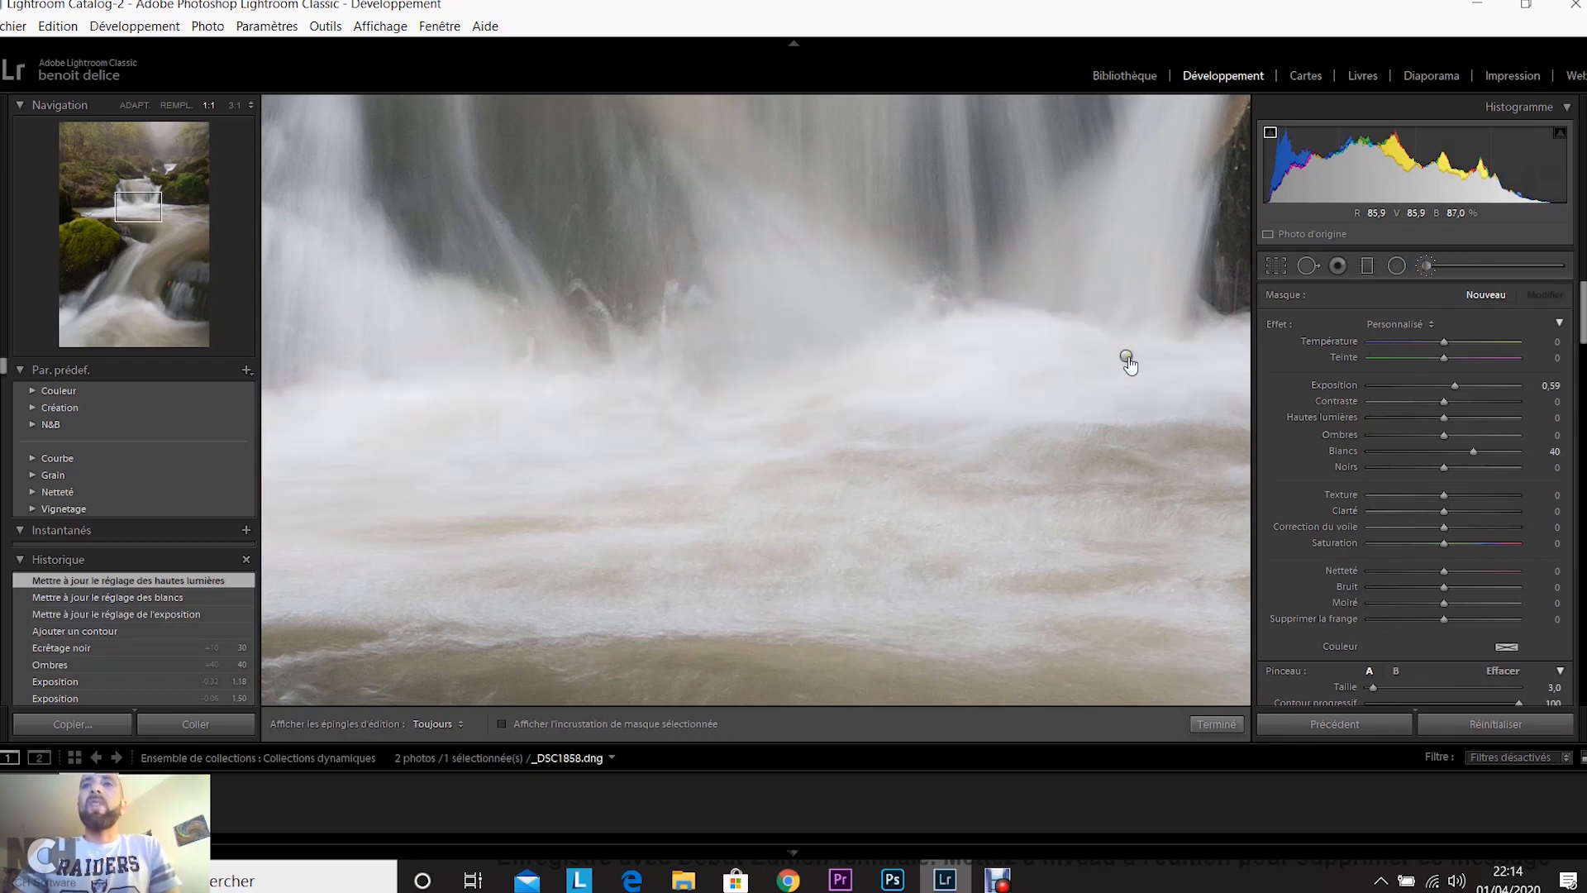
{"action": "mouse_move", "coordinate": [1127, 361]}
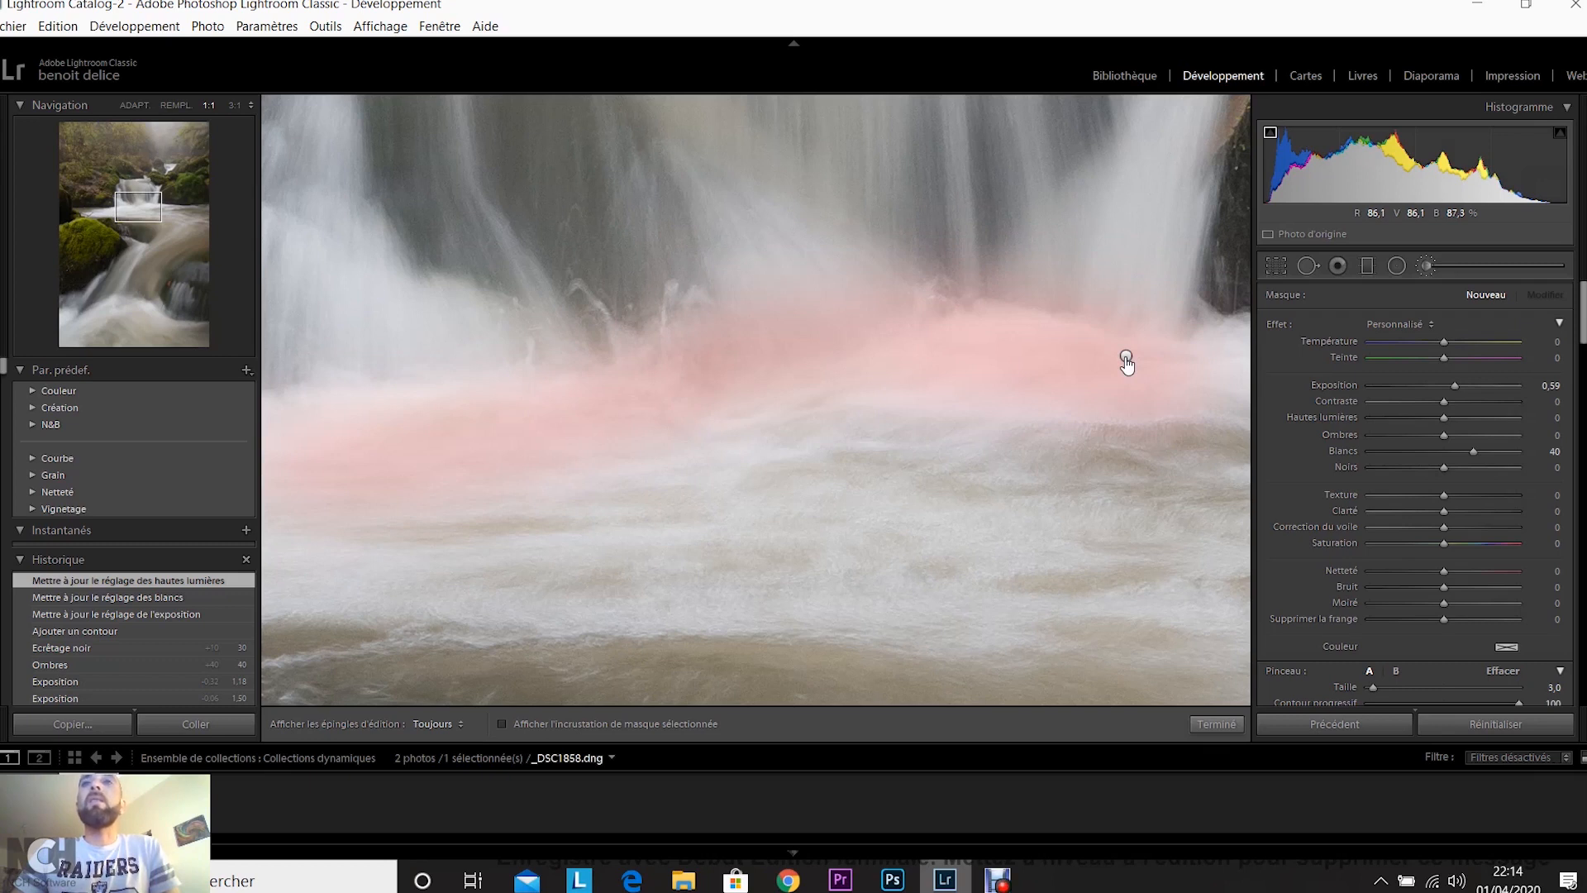
{"action": "left_click", "coordinate": [1126, 361]}
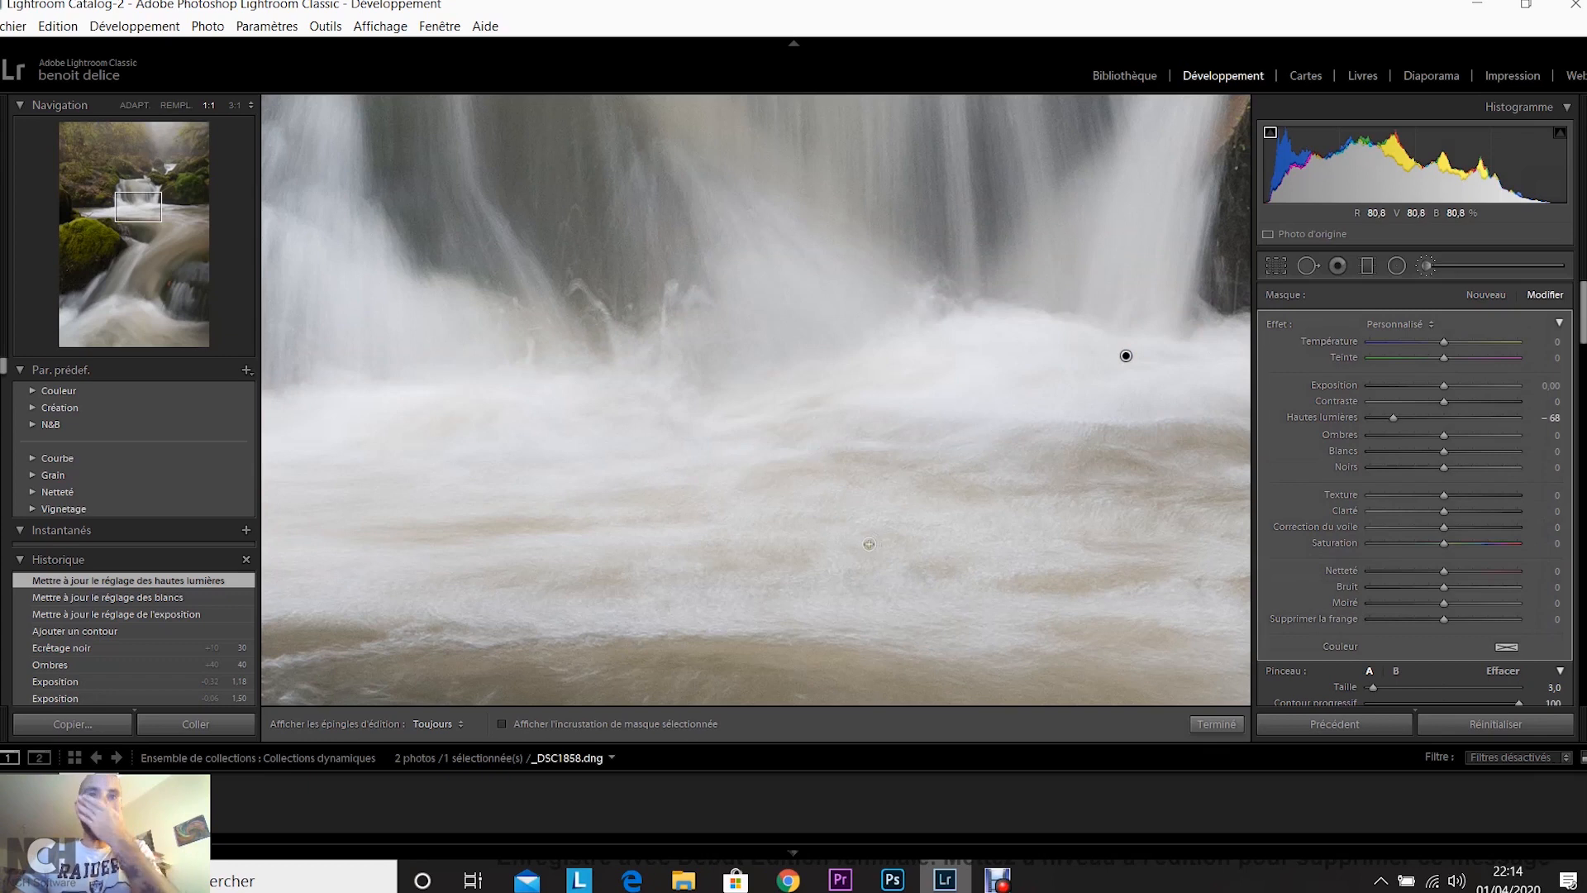
Show and hide the selected mask's overlay to check which part of the foam is painted
{"action": "left_click", "coordinate": [502, 723]}
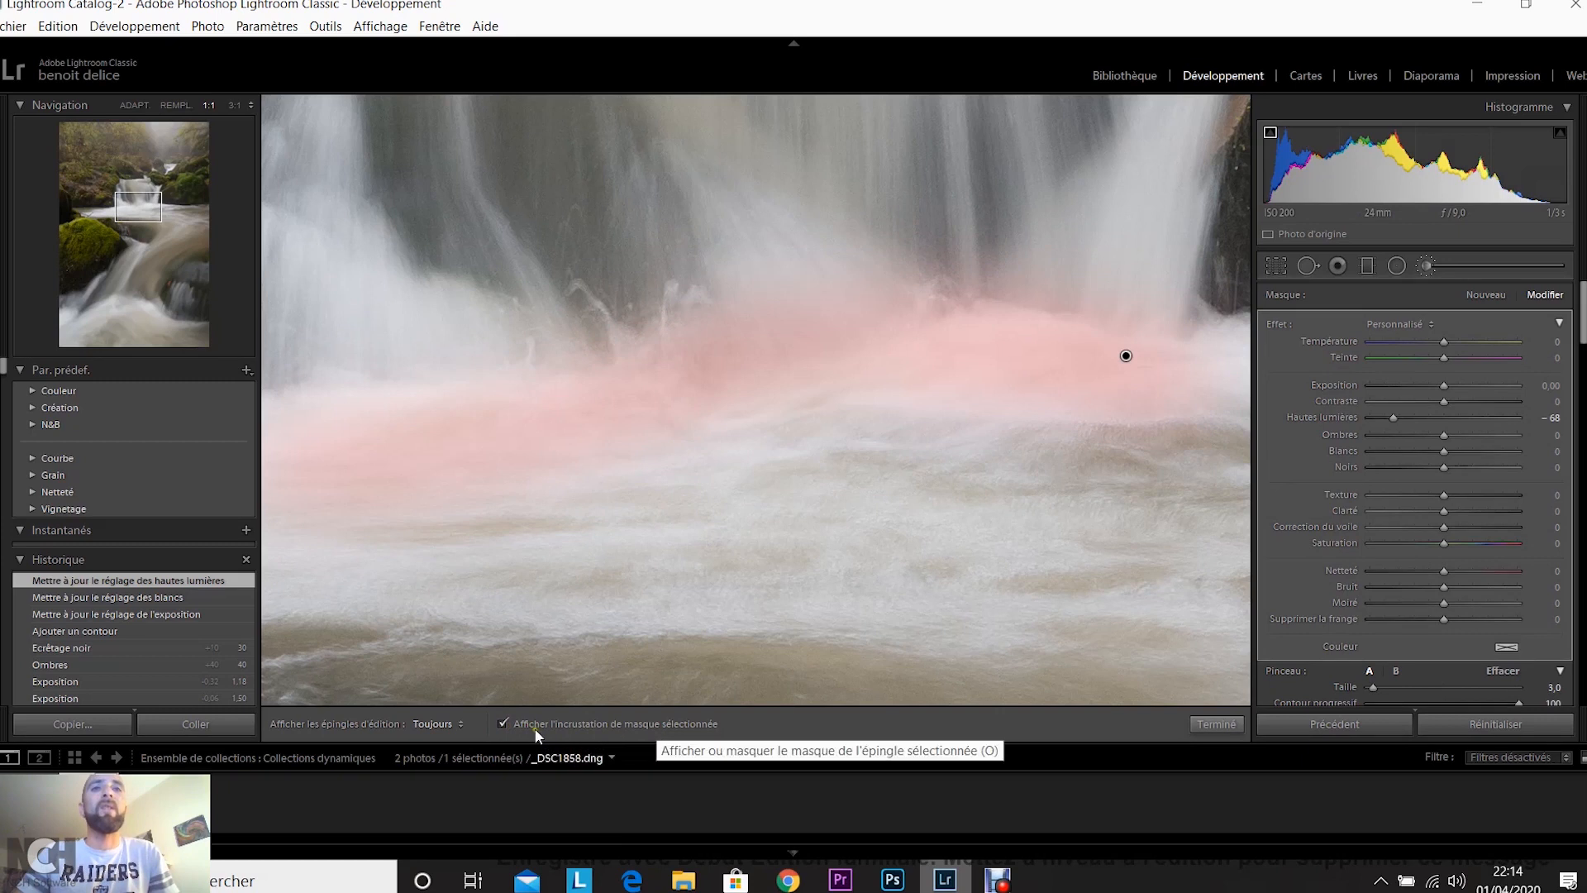
{"action": "left_click", "coordinate": [503, 724]}
{"action": "left_click", "coordinate": [504, 723]}
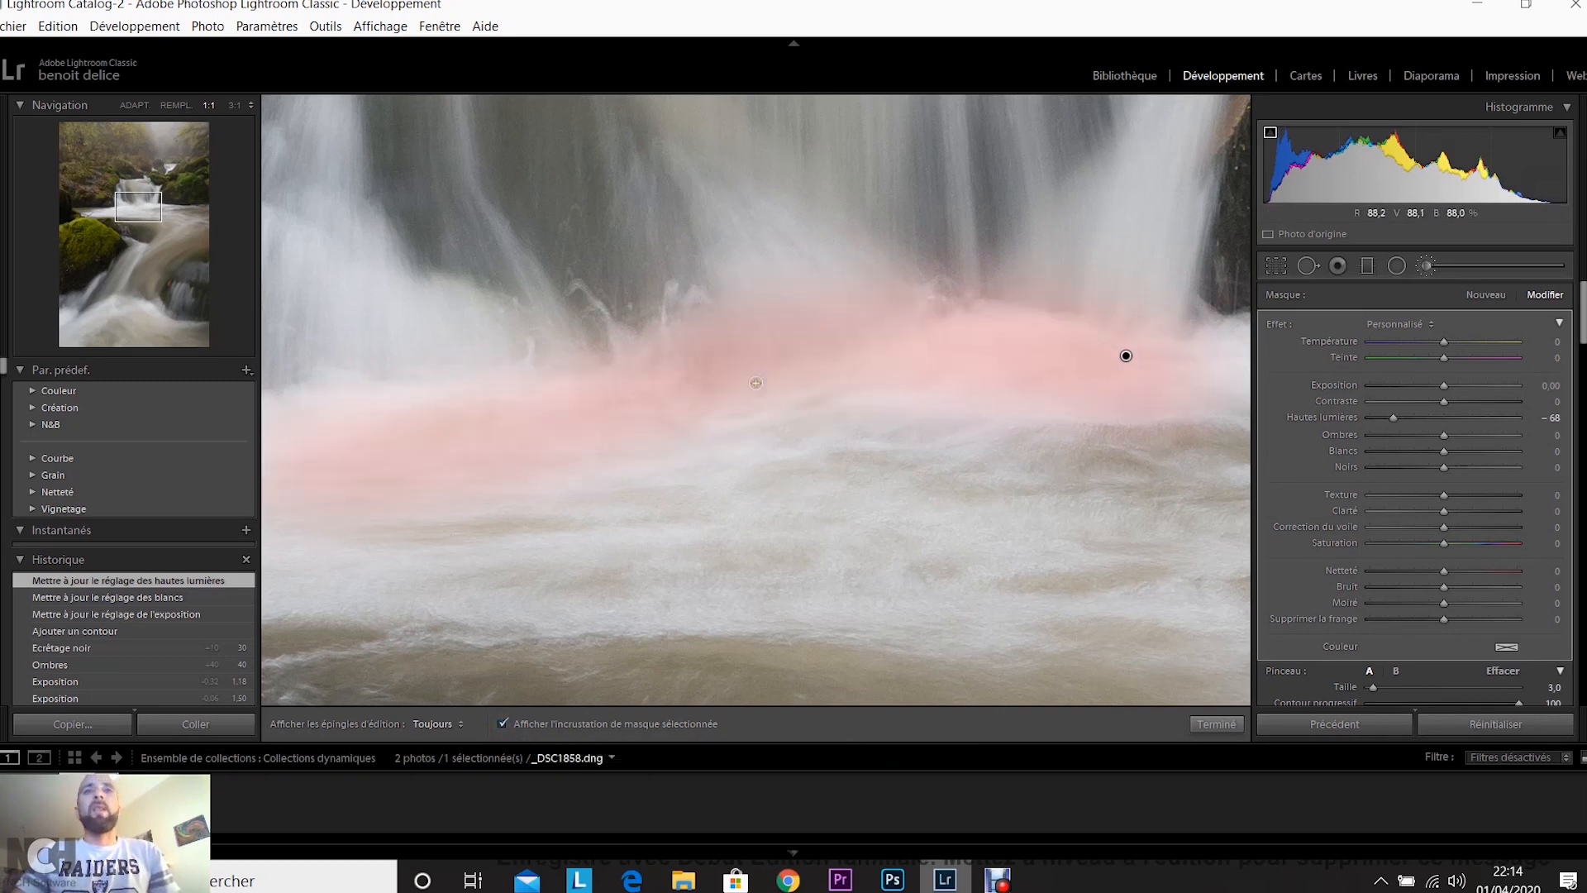
{"action": "left_click", "coordinate": [503, 723]}
Enlarge the brush to size 13, extend the highlights mask across the foam, and return to the full photo
{"action": "scroll", "coordinate": [853, 542], "scroll_direction": "up", "scroll_amount": 10}
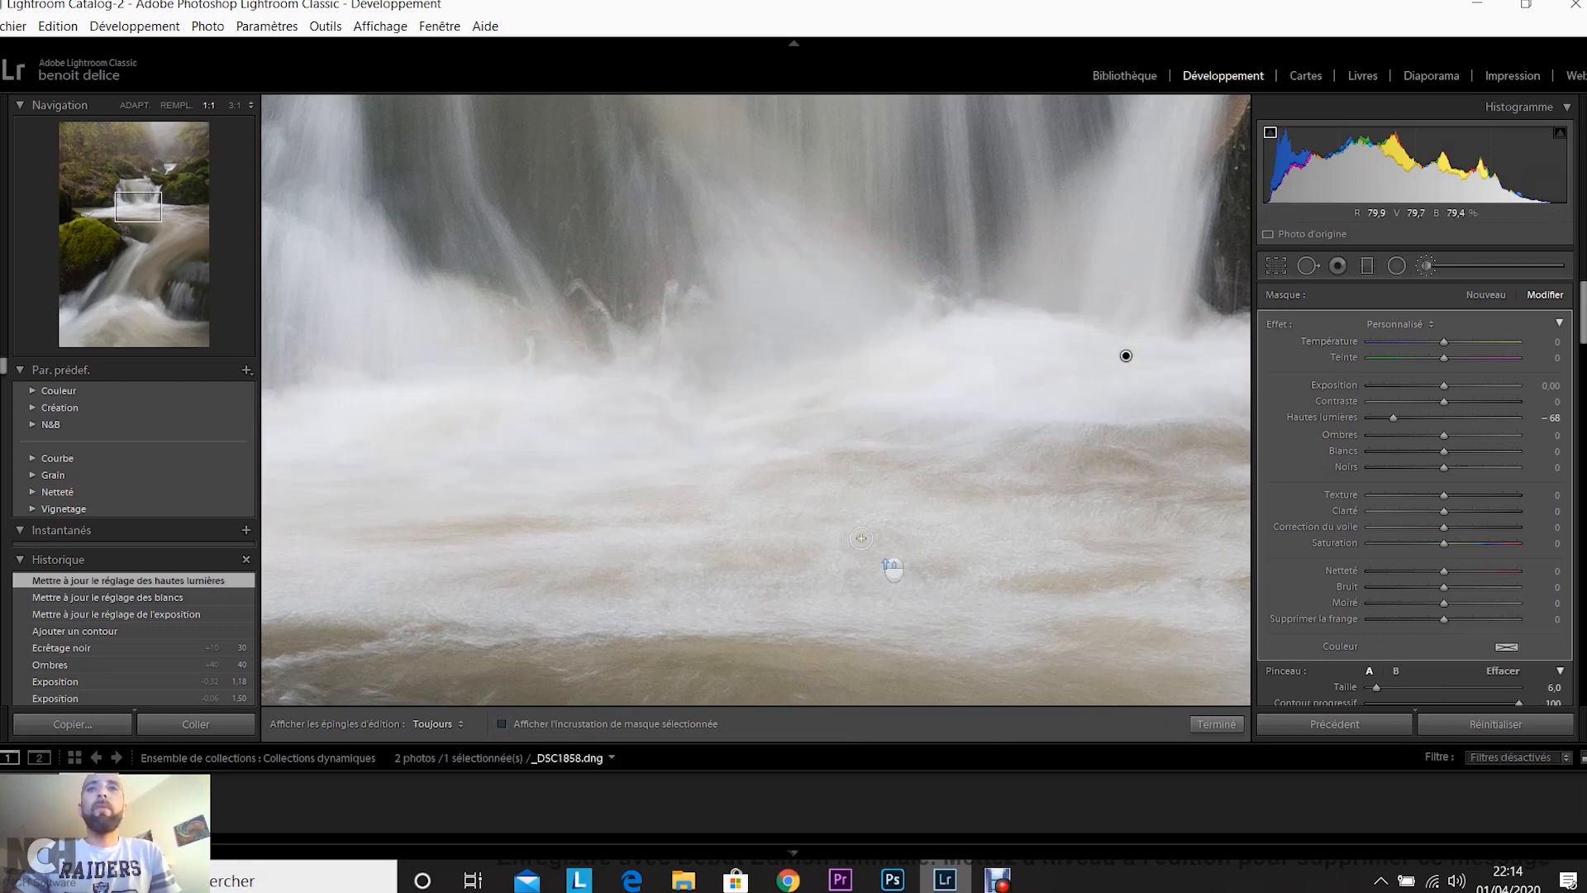
{"action": "mouse_move", "coordinate": [972, 362]}
{"action": "left_mouse_down"}
{"action": "mouse_move", "coordinate": [1048, 353]}
{"action": "mouse_move", "coordinate": [897, 363]}
{"action": "mouse_move", "coordinate": [1106, 344]}
{"action": "mouse_move", "coordinate": [871, 347]}
{"action": "mouse_move", "coordinate": [988, 347]}
{"action": "mouse_move", "coordinate": [1007, 376]}
{"action": "mouse_move", "coordinate": [782, 394]}
{"action": "mouse_move", "coordinate": [754, 424]}
{"action": "mouse_move", "coordinate": [380, 423]}
{"action": "mouse_move", "coordinate": [800, 409]}
{"action": "mouse_move", "coordinate": [1045, 366]}
{"action": "mouse_move", "coordinate": [957, 406]}
{"action": "mouse_move", "coordinate": [867, 419]}
{"action": "mouse_move", "coordinate": [1250, 365]}
{"action": "left_mouse_up"}
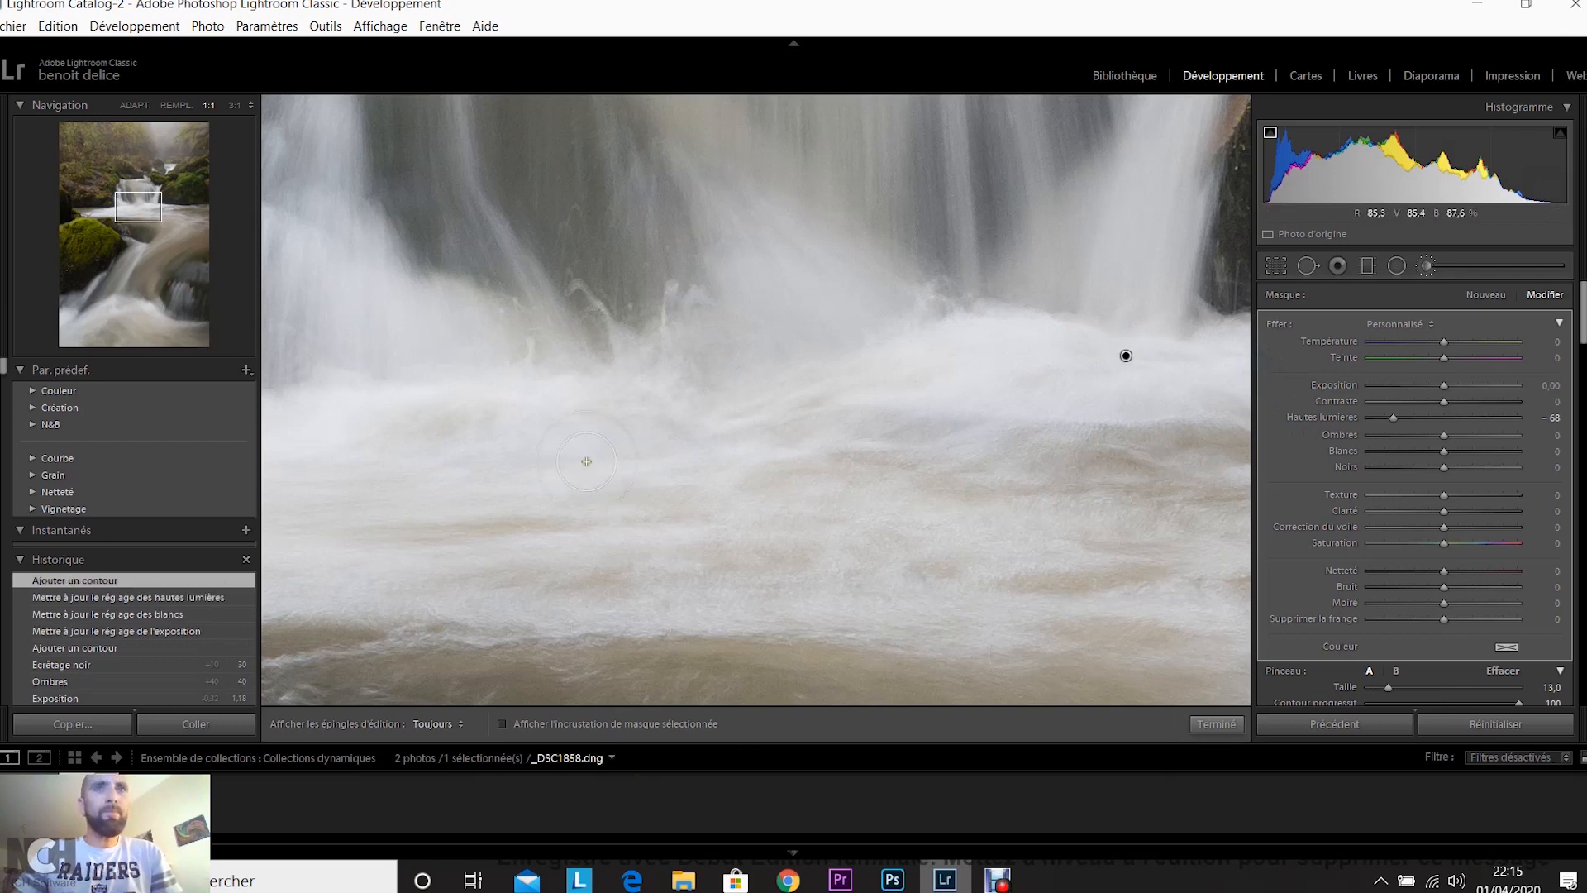
{"action": "mouse_move", "coordinate": [526, 413]}
{"action": "left_mouse_down"}
{"action": "mouse_move", "coordinate": [447, 386]}
{"action": "mouse_move", "coordinate": [273, 407]}
{"action": "mouse_move", "coordinate": [407, 401]}
{"action": "mouse_move", "coordinate": [292, 417]}
{"action": "mouse_move", "coordinate": [387, 421]}
{"action": "mouse_move", "coordinate": [289, 419]}
{"action": "mouse_move", "coordinate": [1018, 420]}
{"action": "mouse_move", "coordinate": [1159, 405]}
{"action": "mouse_move", "coordinate": [1016, 405]}
{"action": "mouse_move", "coordinate": [1147, 413]}
{"action": "mouse_move", "coordinate": [1055, 379]}
{"action": "mouse_move", "coordinate": [1123, 361]}
{"action": "mouse_move", "coordinate": [1192, 384]}
{"action": "mouse_move", "coordinate": [1161, 398]}
{"action": "mouse_move", "coordinate": [1149, 383]}
{"action": "mouse_move", "coordinate": [1167, 374]}
{"action": "mouse_move", "coordinate": [1093, 384]}
{"action": "left_mouse_up"}
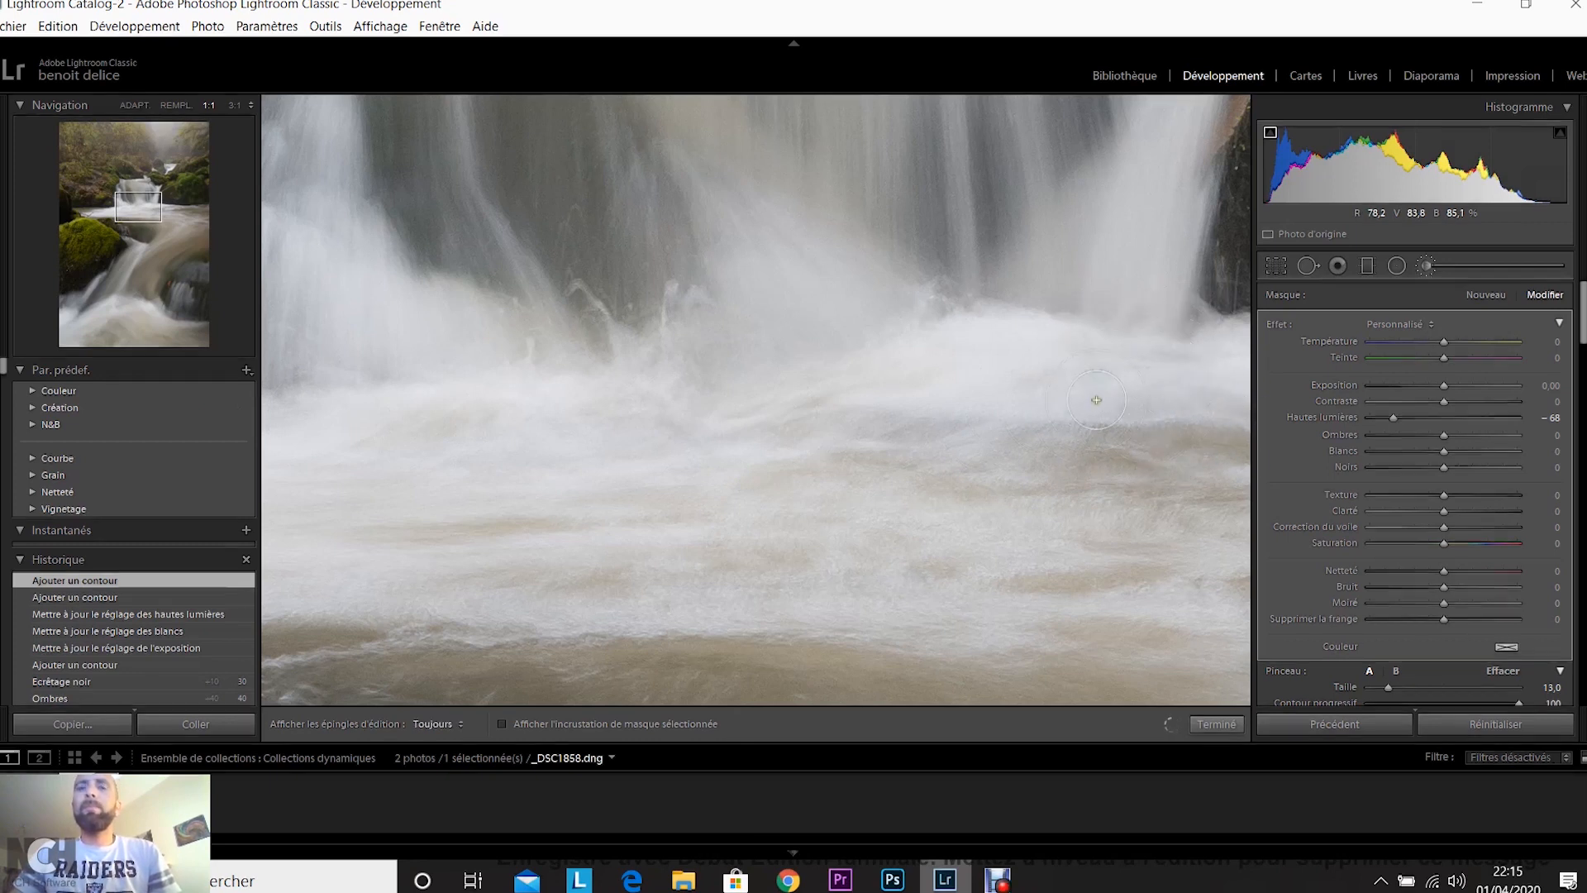
{"action": "key", "text": "k"}
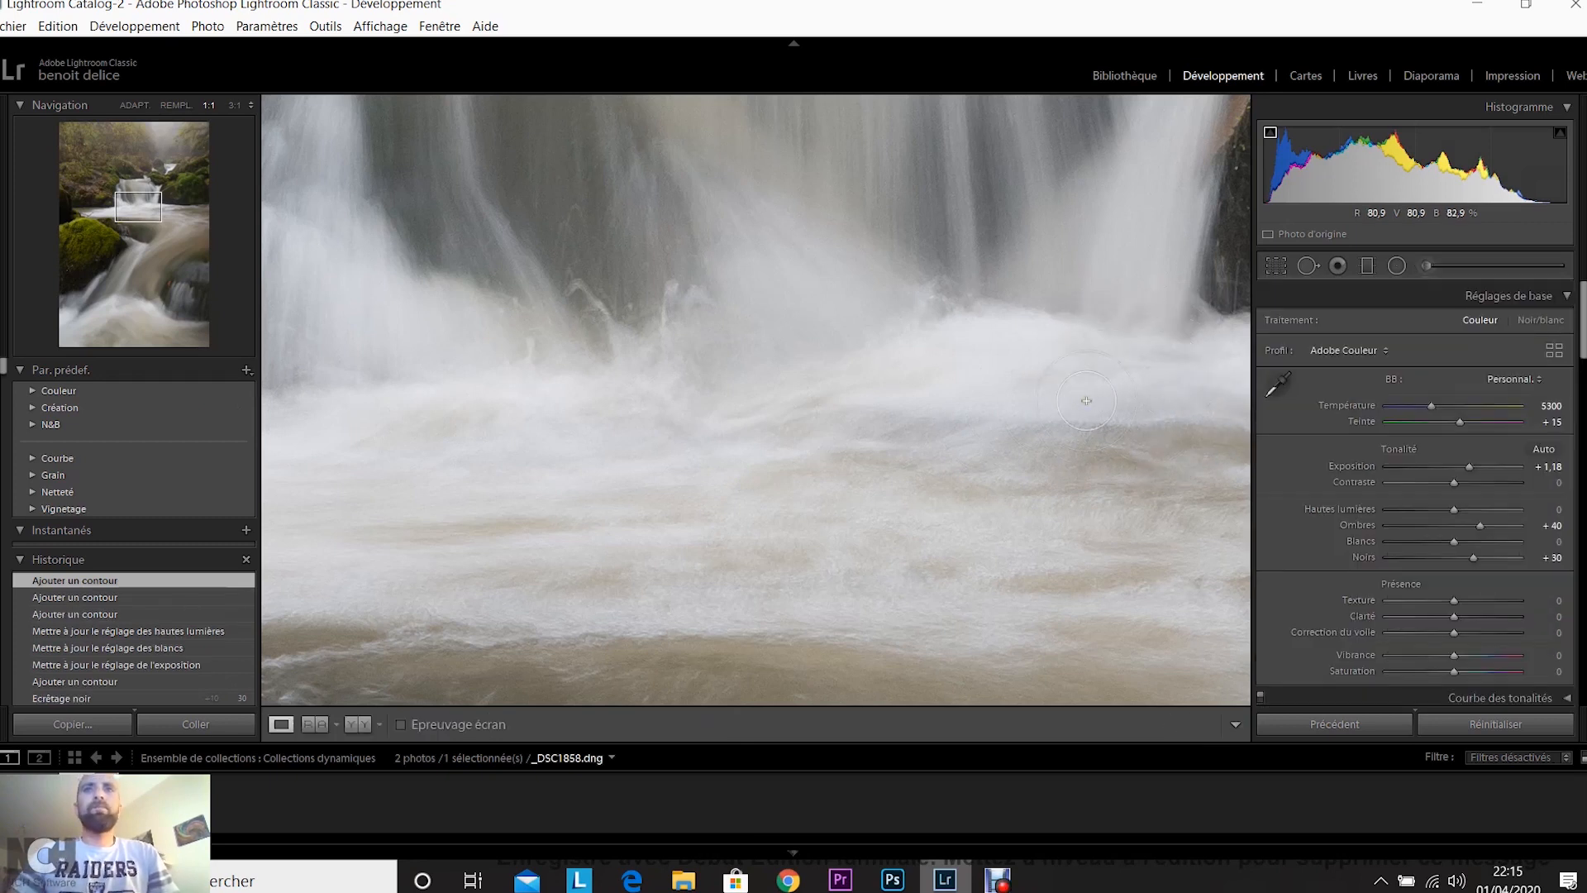
{"action": "left_click", "coordinate": [911, 362]}
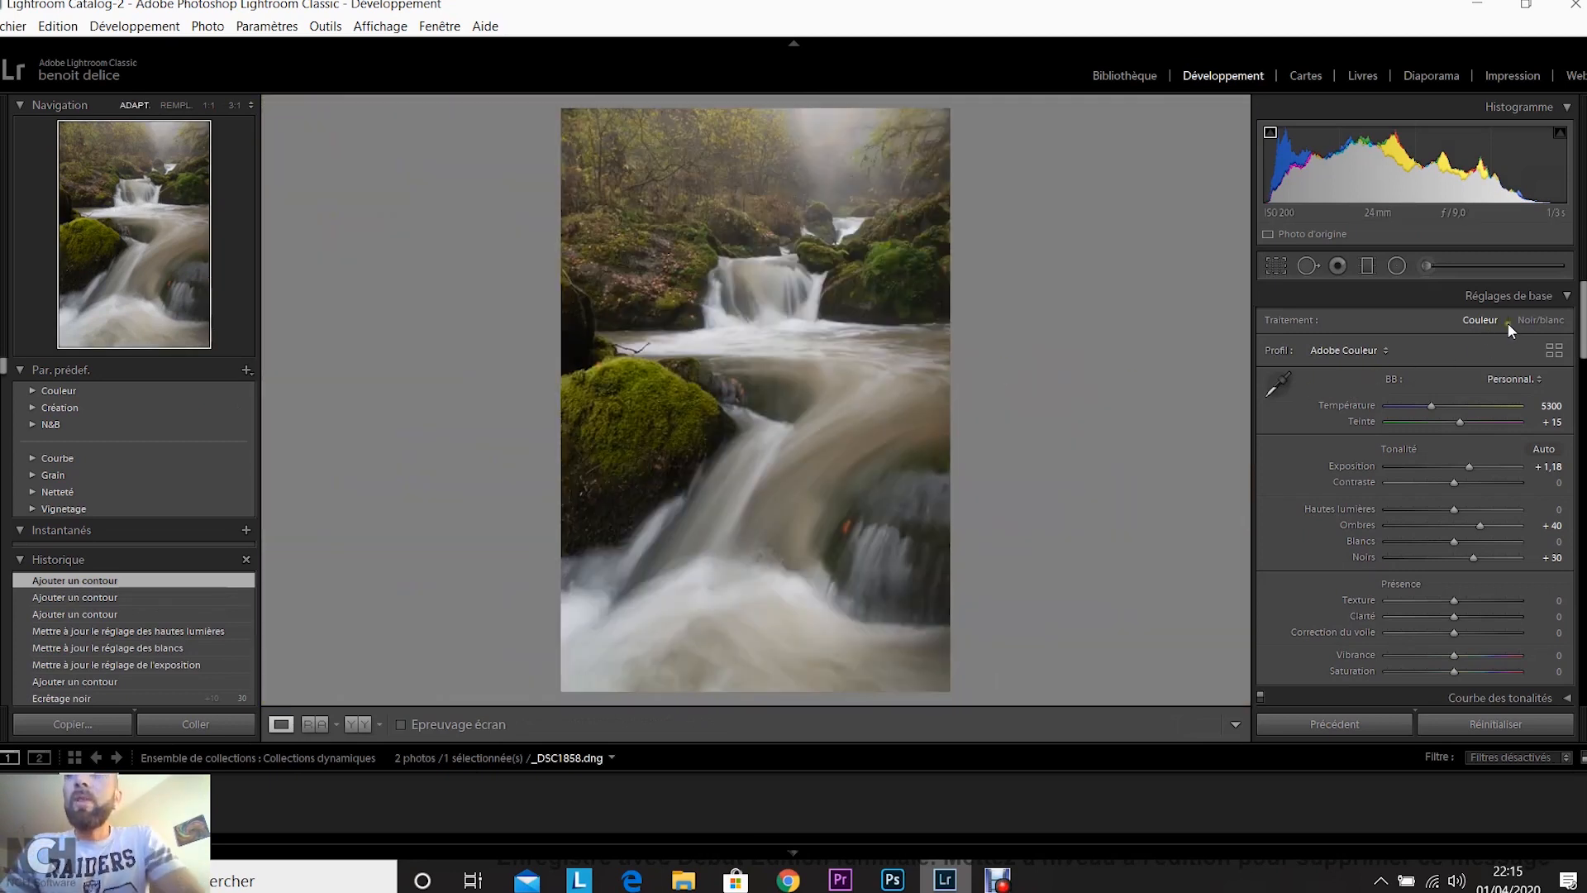
Try painting a new size 3 brush mask along the upper waterfall's foam, and undo the stroke
{"action": "left_click", "coordinate": [1427, 265]}
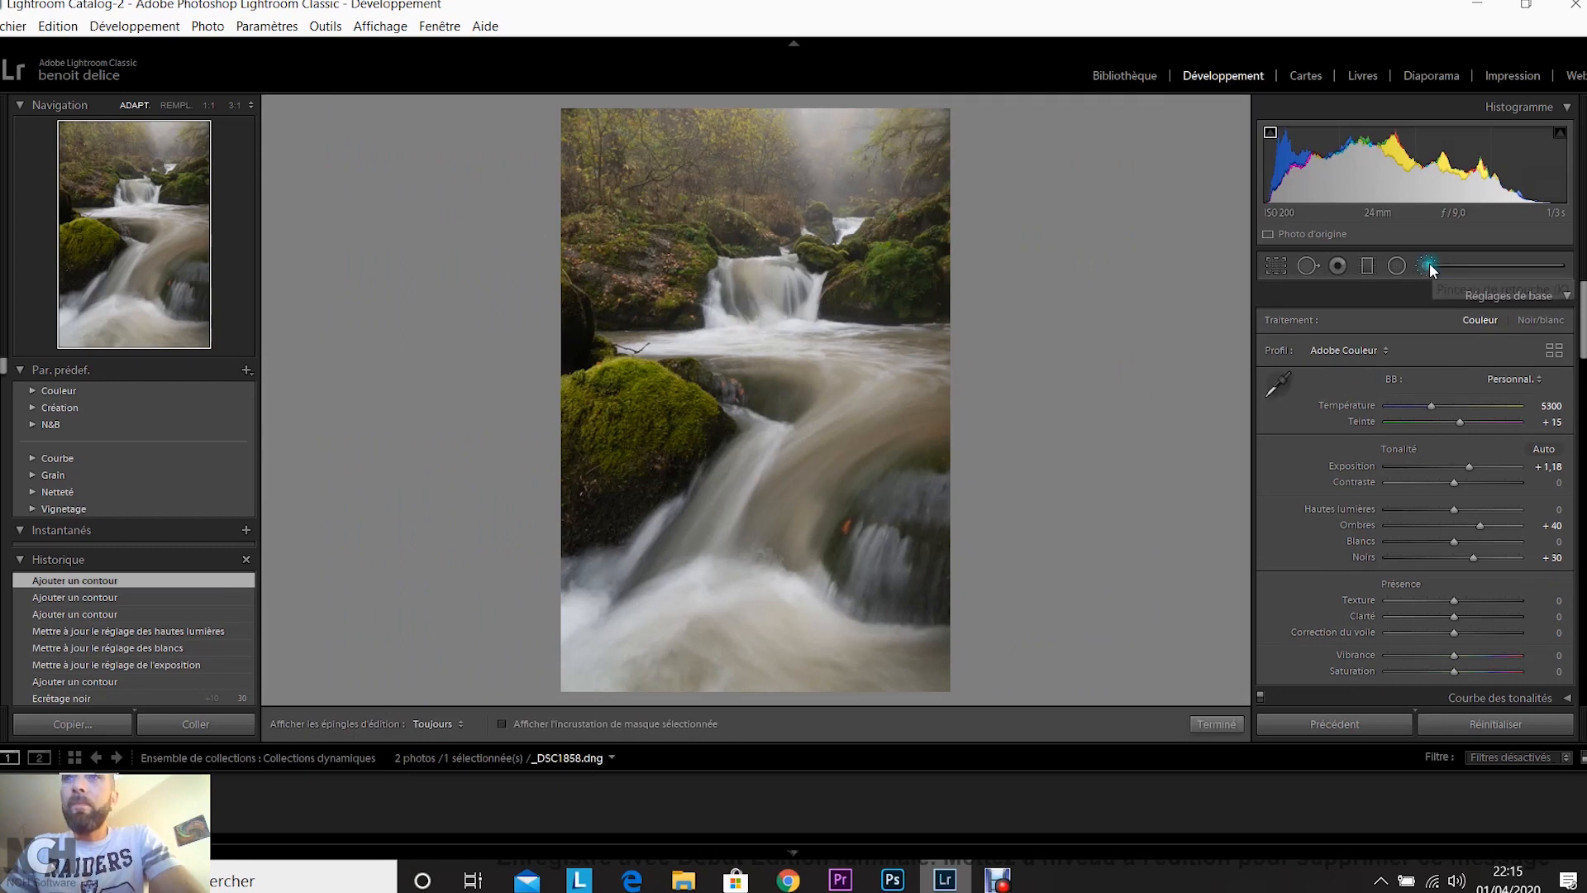
{"action": "scroll", "coordinate": [795, 339], "scroll_direction": "down", "scroll_amount": 5}
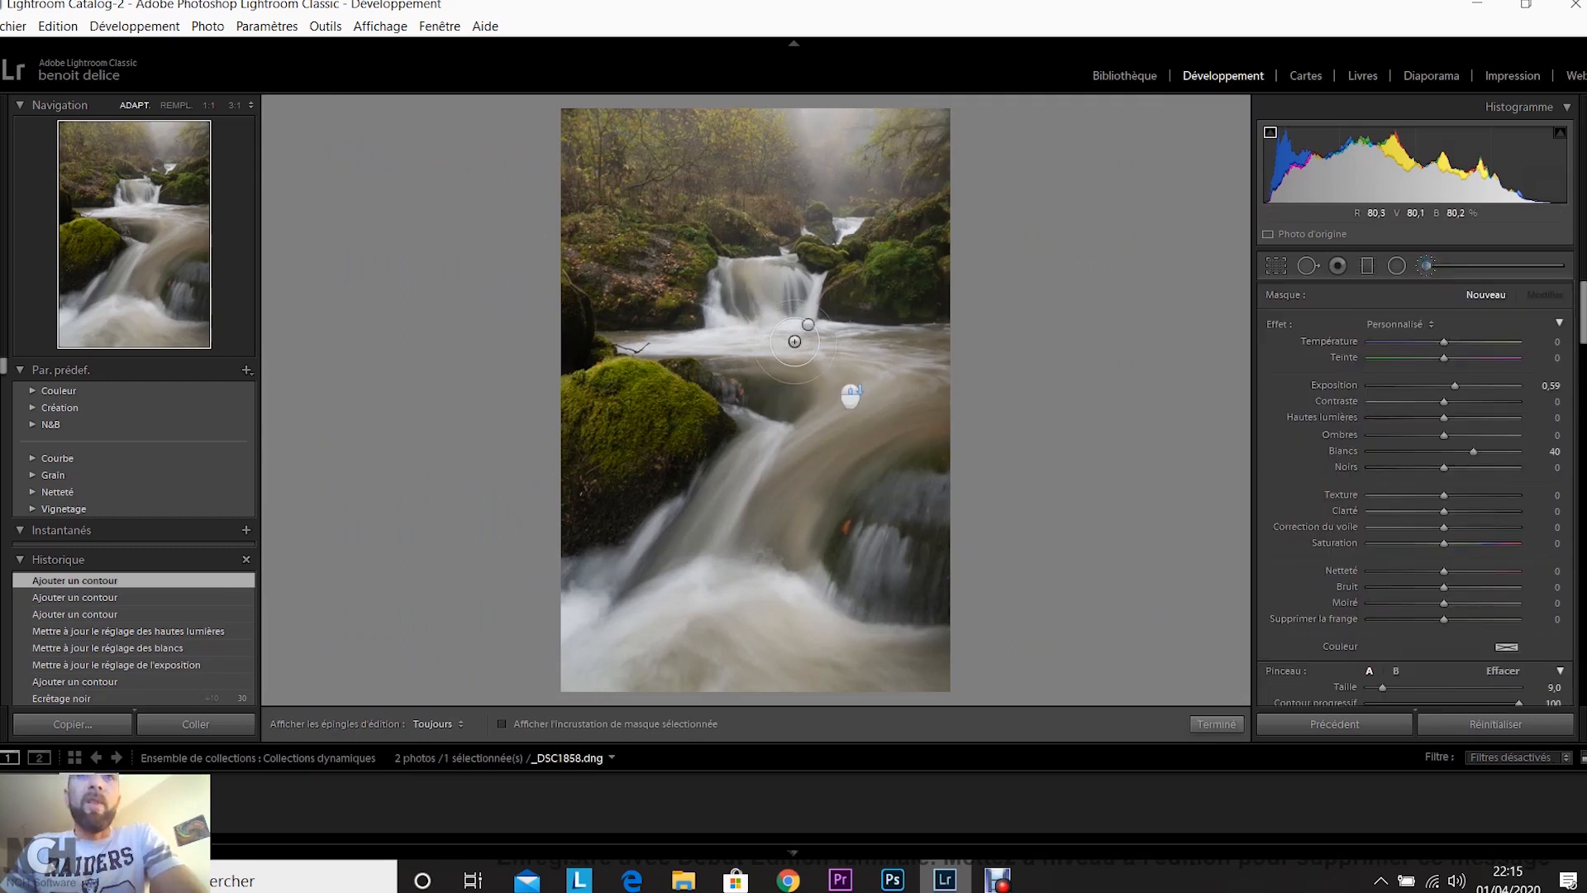
{"action": "scroll", "coordinate": [794, 339], "scroll_direction": "down", "scroll_amount": 3}
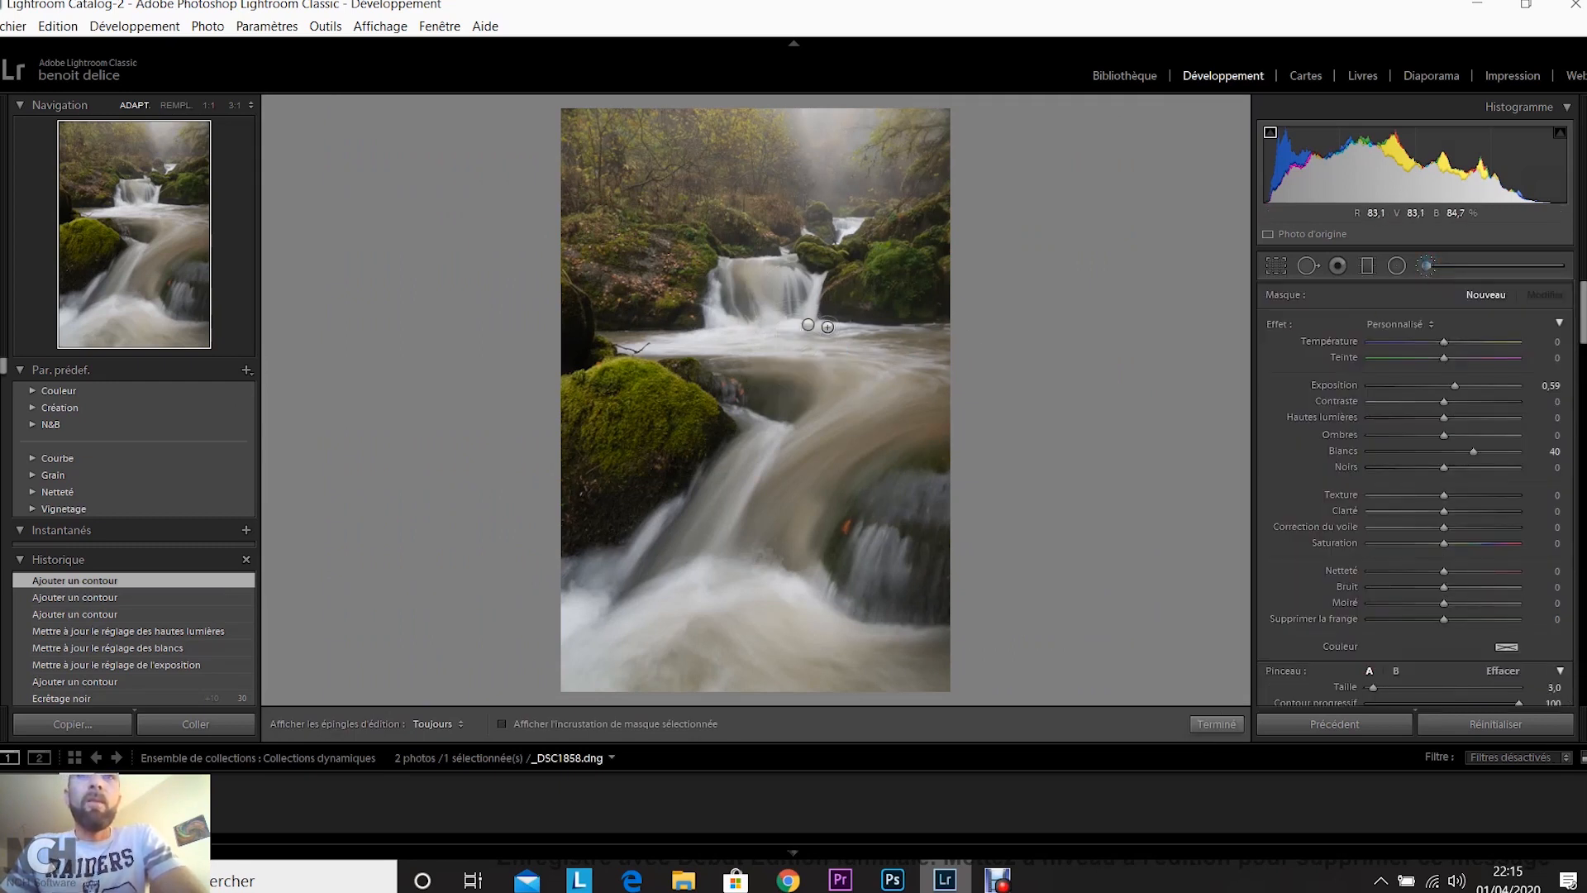
{"action": "mouse_move", "coordinate": [710, 328]}
{"action": "left_mouse_down"}
{"action": "mouse_move", "coordinate": [692, 333]}
{"action": "mouse_move", "coordinate": [835, 322]}
{"action": "left_mouse_up"}
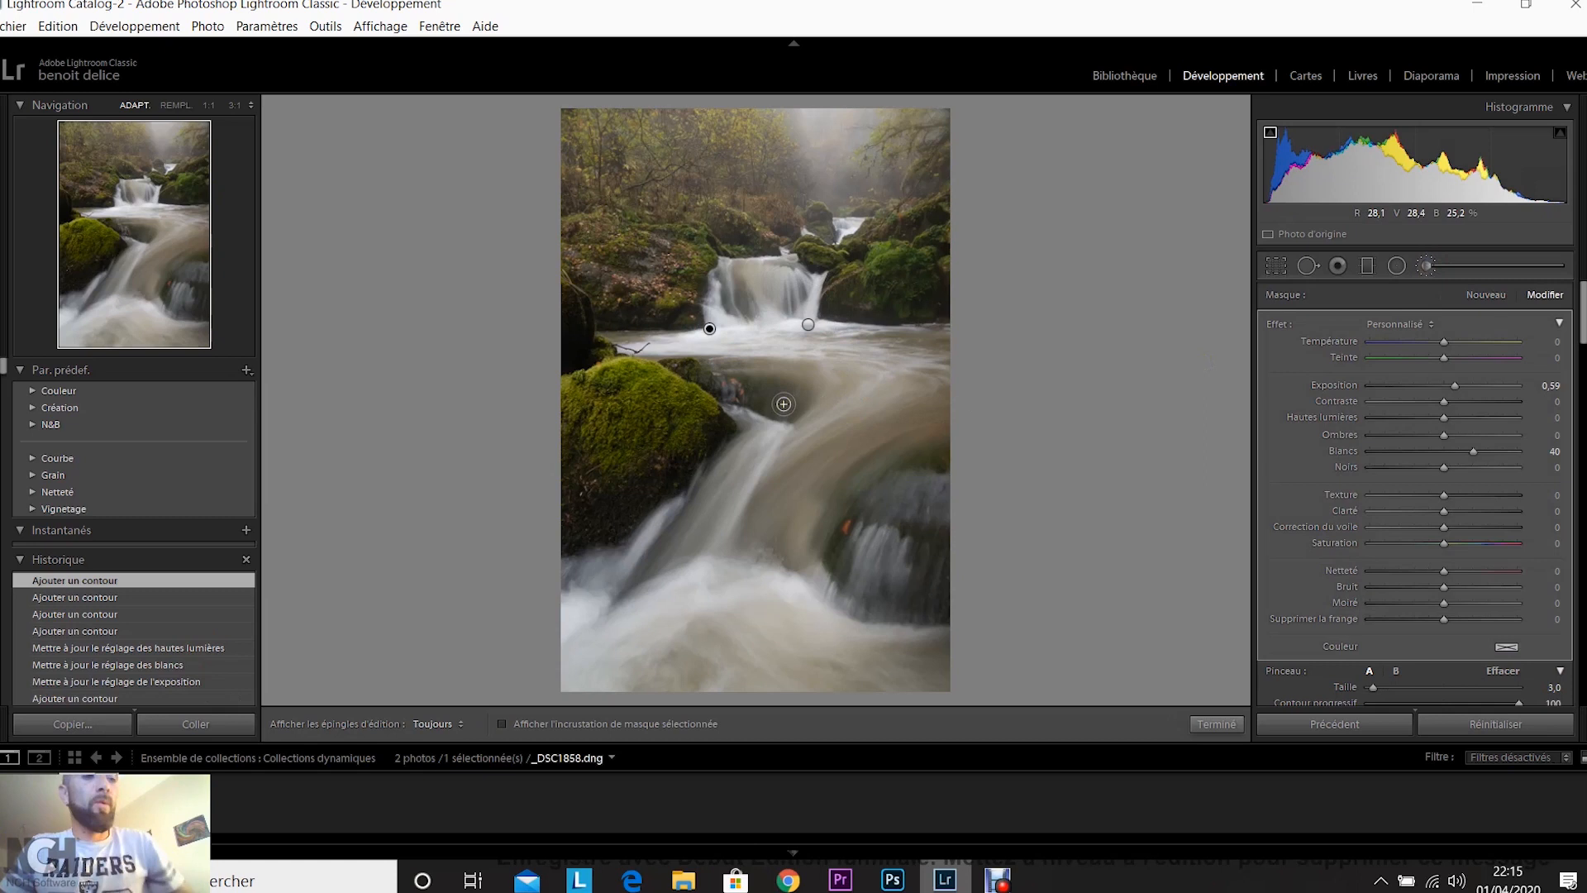
{"action": "key", "text": "ctrl+z"}
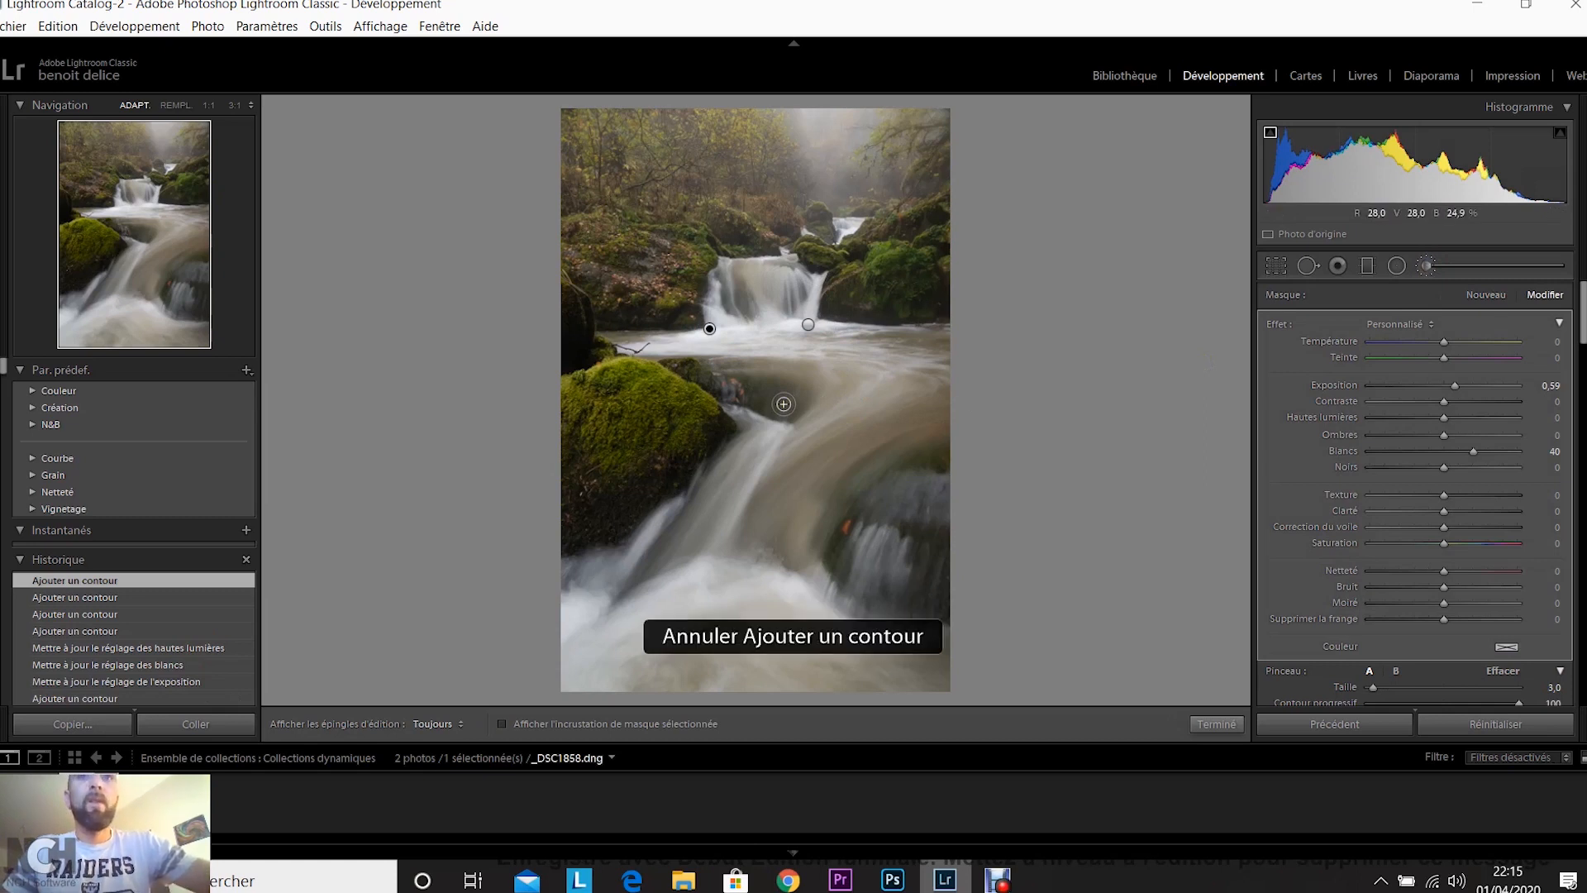
Select the existing highlights mask at the upper waterfall's base, paint another size 3 stroke over the foam, and close the brush
{"action": "left_click", "coordinate": [808, 327]}
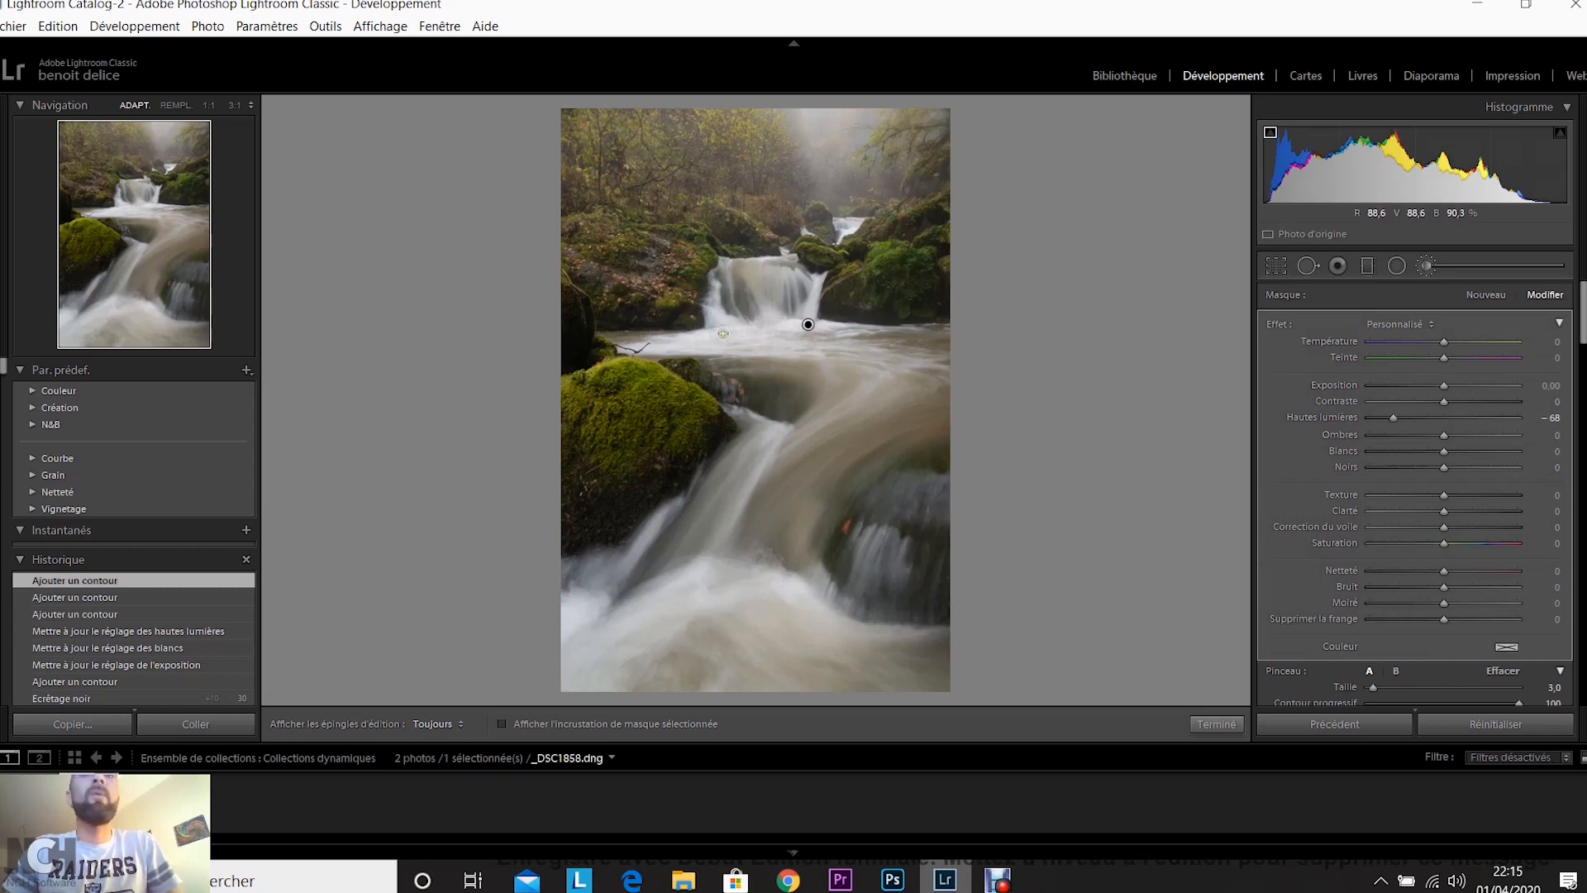
{"action": "mouse_move", "coordinate": [765, 325]}
{"action": "left_mouse_down"}
{"action": "mouse_move", "coordinate": [696, 322]}
{"action": "mouse_move", "coordinate": [722, 324]}
{"action": "mouse_move", "coordinate": [713, 316]}
{"action": "mouse_move", "coordinate": [677, 340]}
{"action": "mouse_move", "coordinate": [825, 330]}
{"action": "left_mouse_up"}
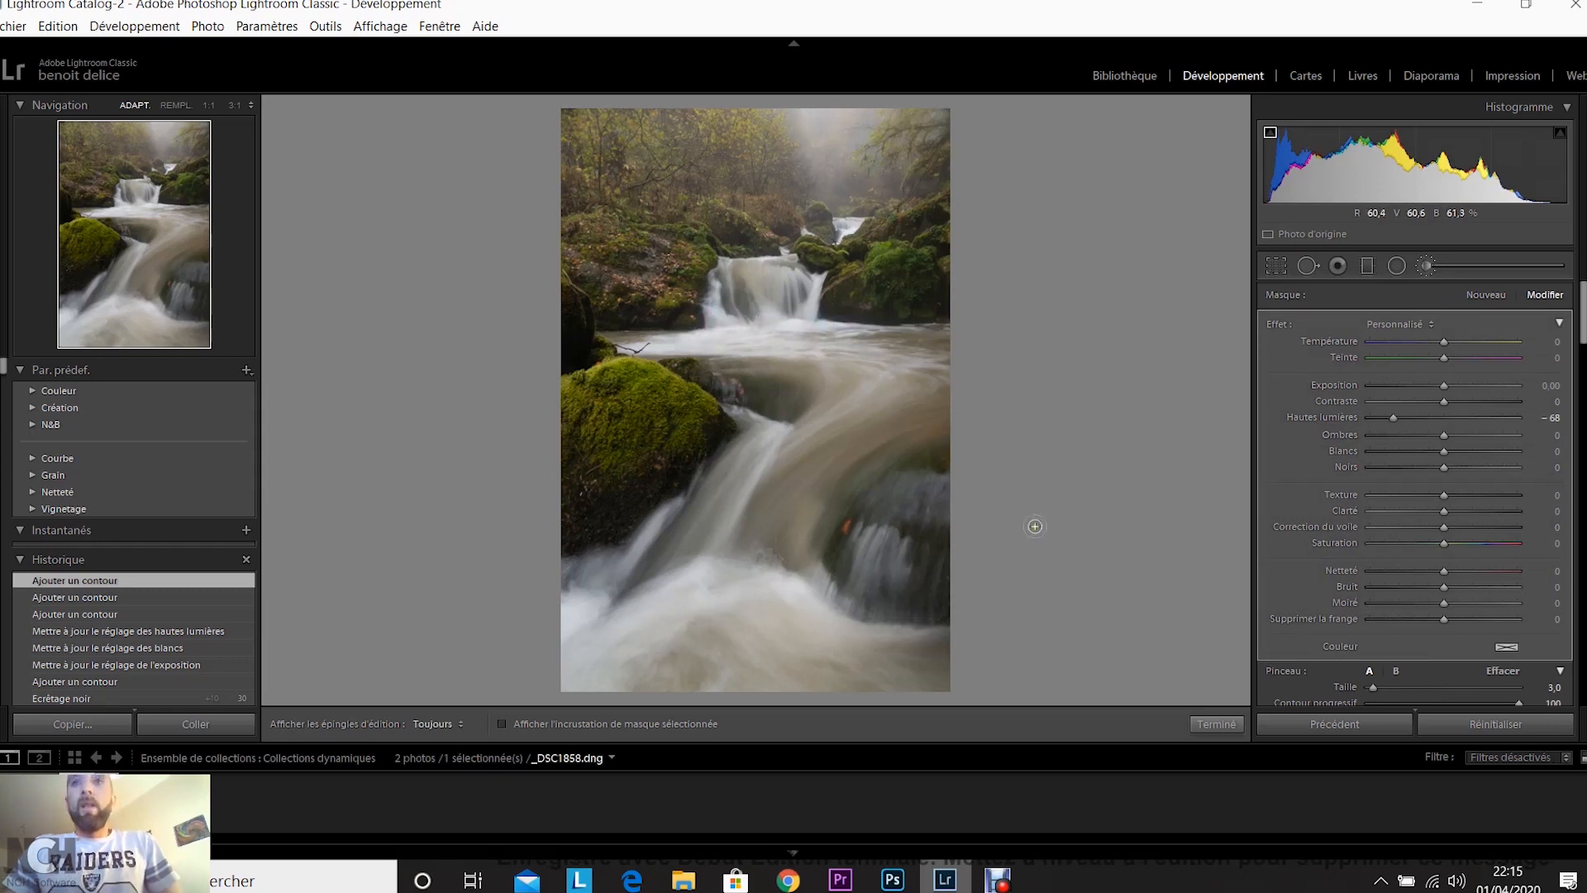
{"action": "key", "text": "k"}
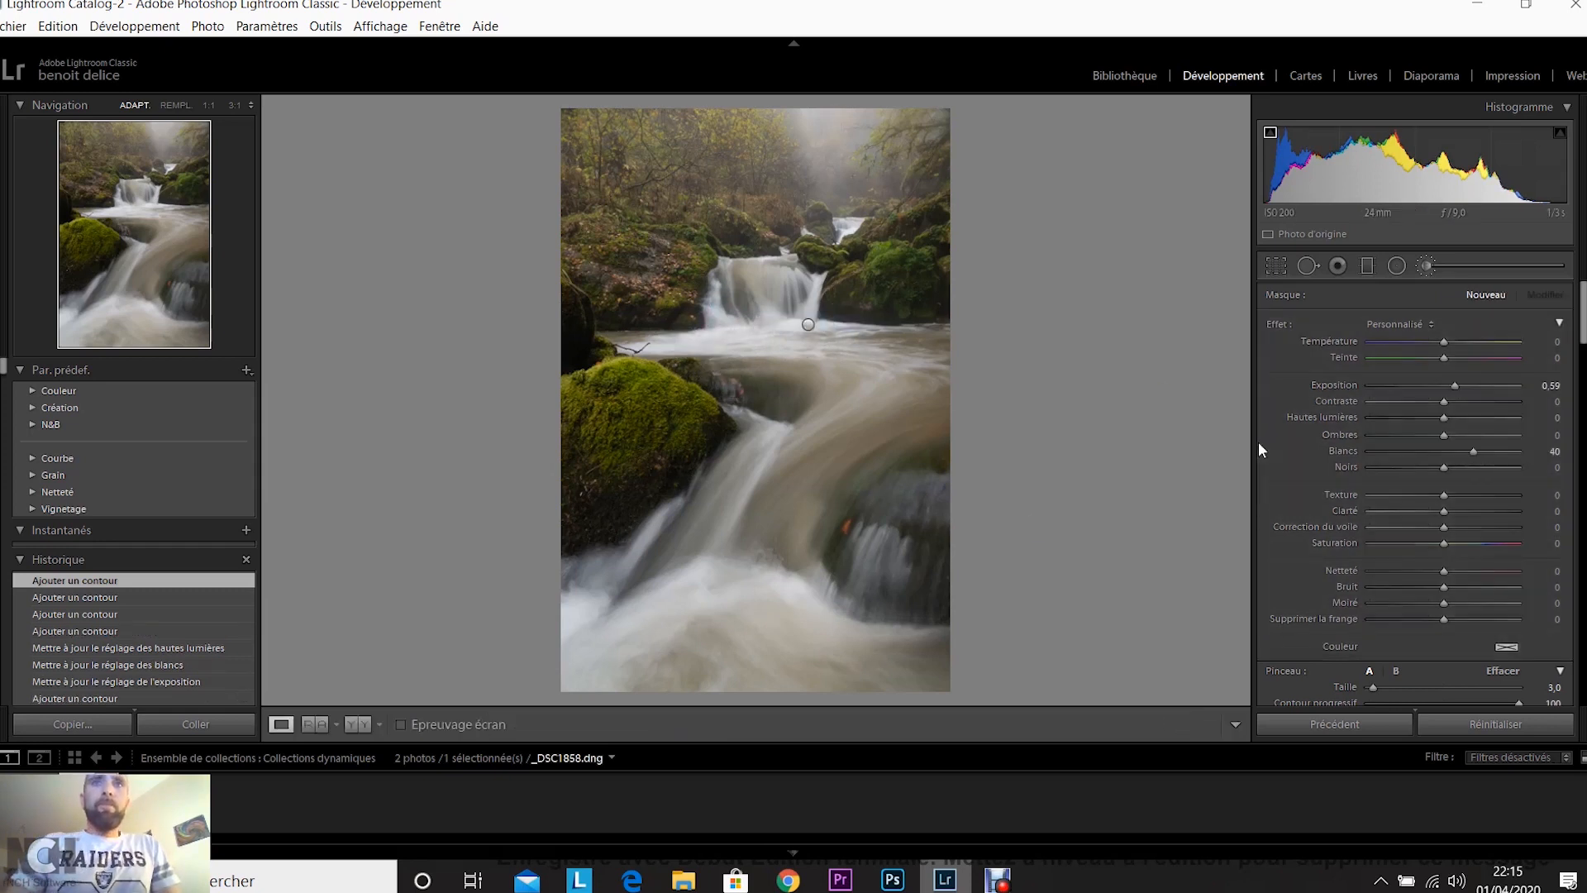
Zoom to 1:1 on the upper waterfall's base, reopen the adjustment brush and select the mask with highlights at −68
{"action": "left_click", "coordinate": [754, 314]}
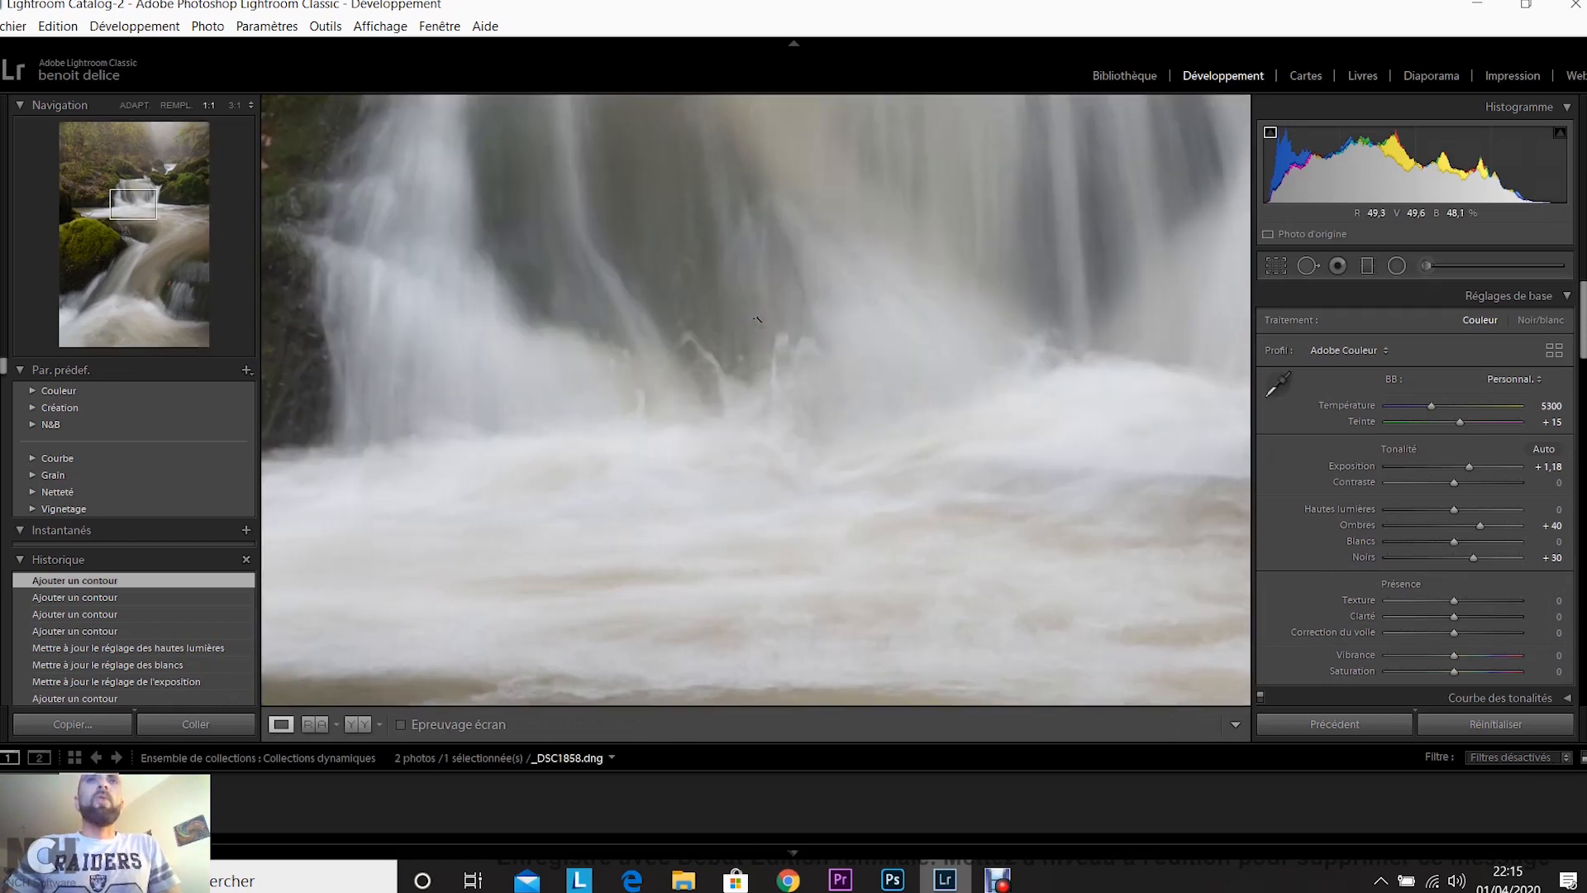
{"action": "scroll", "coordinate": [1352, 549], "scroll_direction": "down", "scroll_amount": 5}
{"action": "scroll", "coordinate": [1352, 547], "scroll_direction": "down", "scroll_amount": 2}
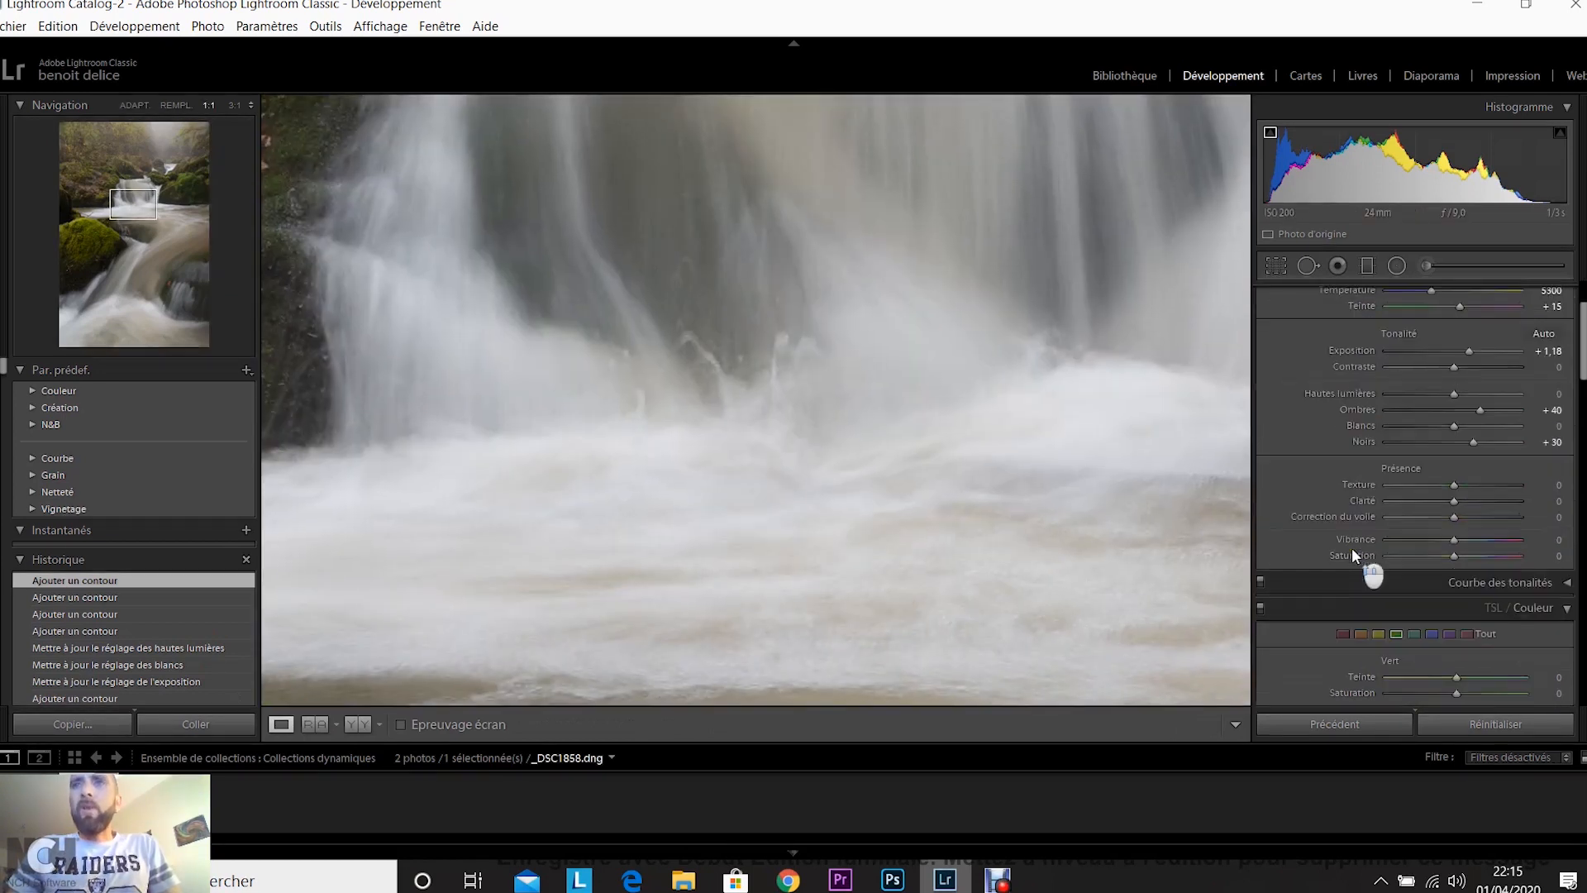
{"action": "scroll", "coordinate": [1355, 540], "scroll_direction": "down", "scroll_amount": 2}
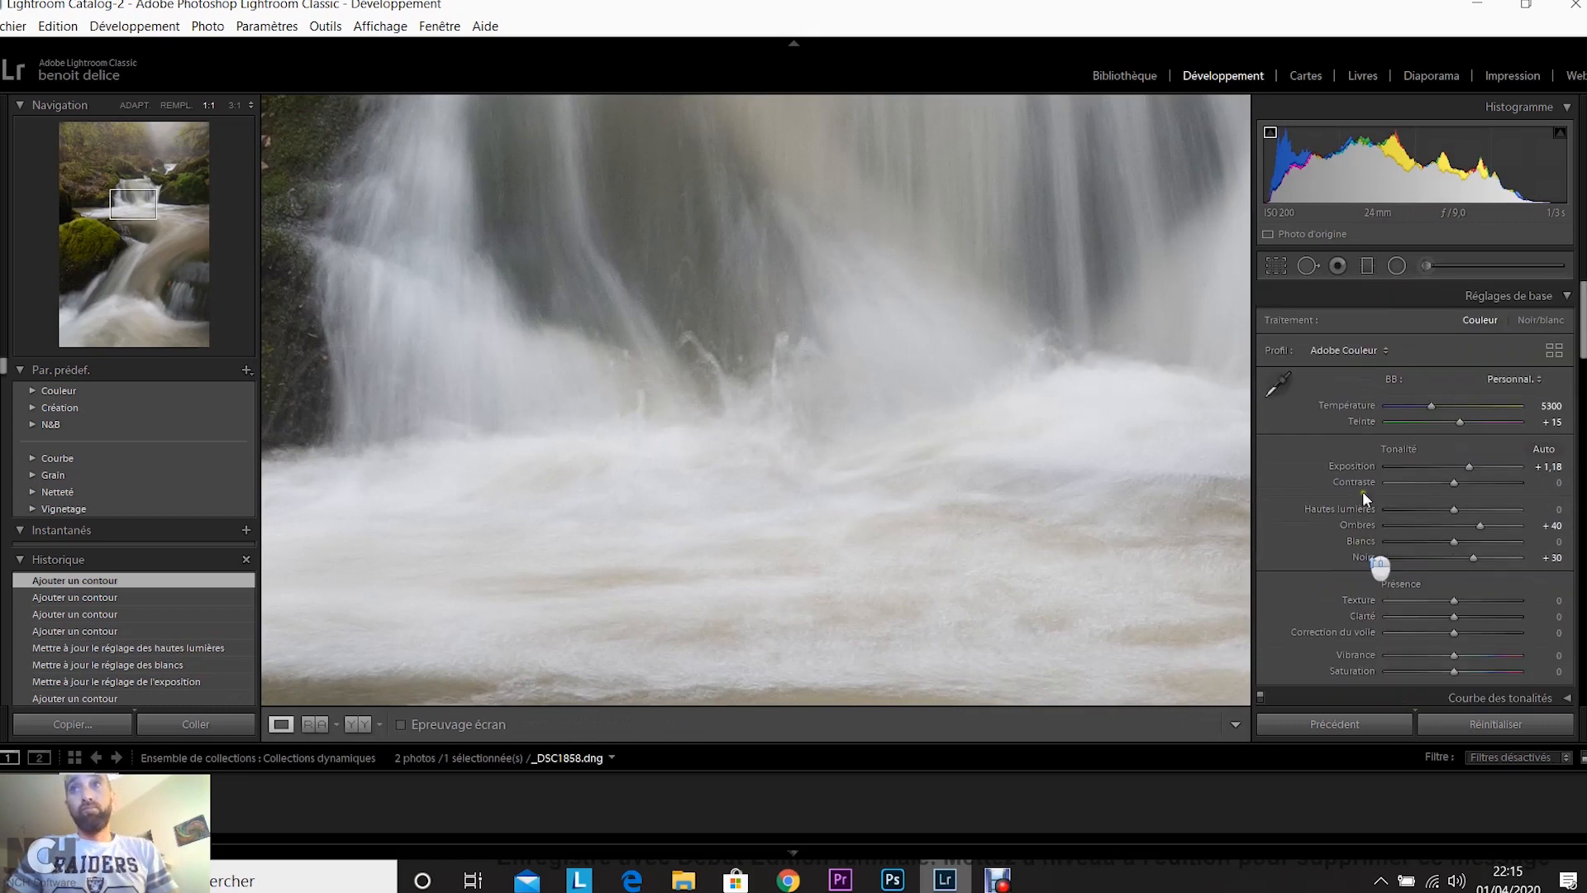
{"action": "left_click", "coordinate": [1423, 268]}
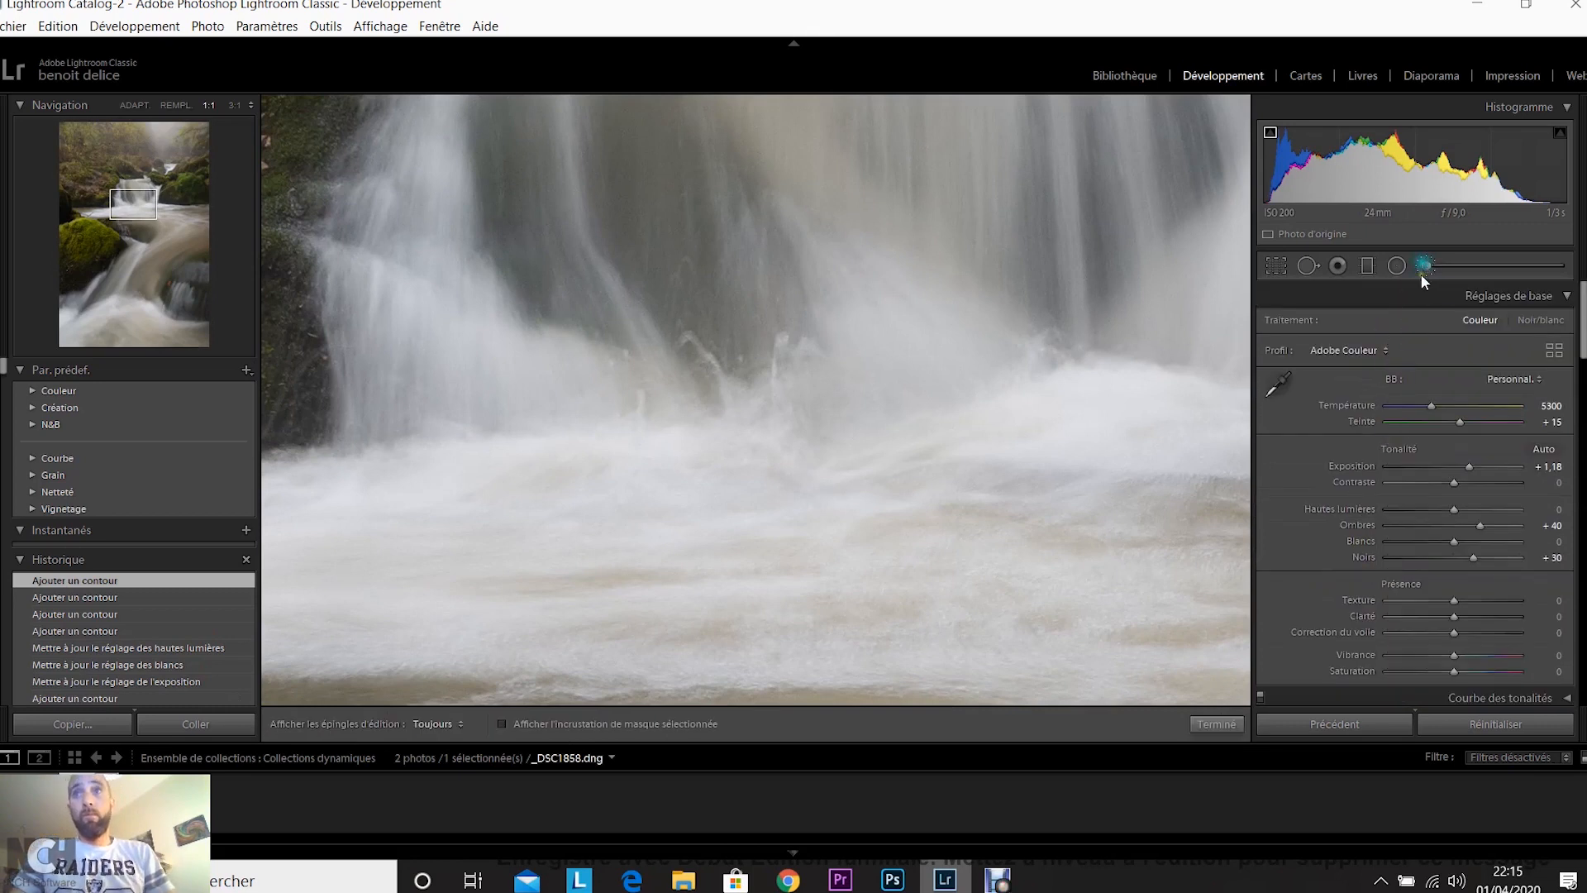
{"action": "left_click", "coordinate": [1236, 408]}
{"action": "scroll", "coordinate": [1426, 514], "scroll_direction": "down", "scroll_amount": 2}
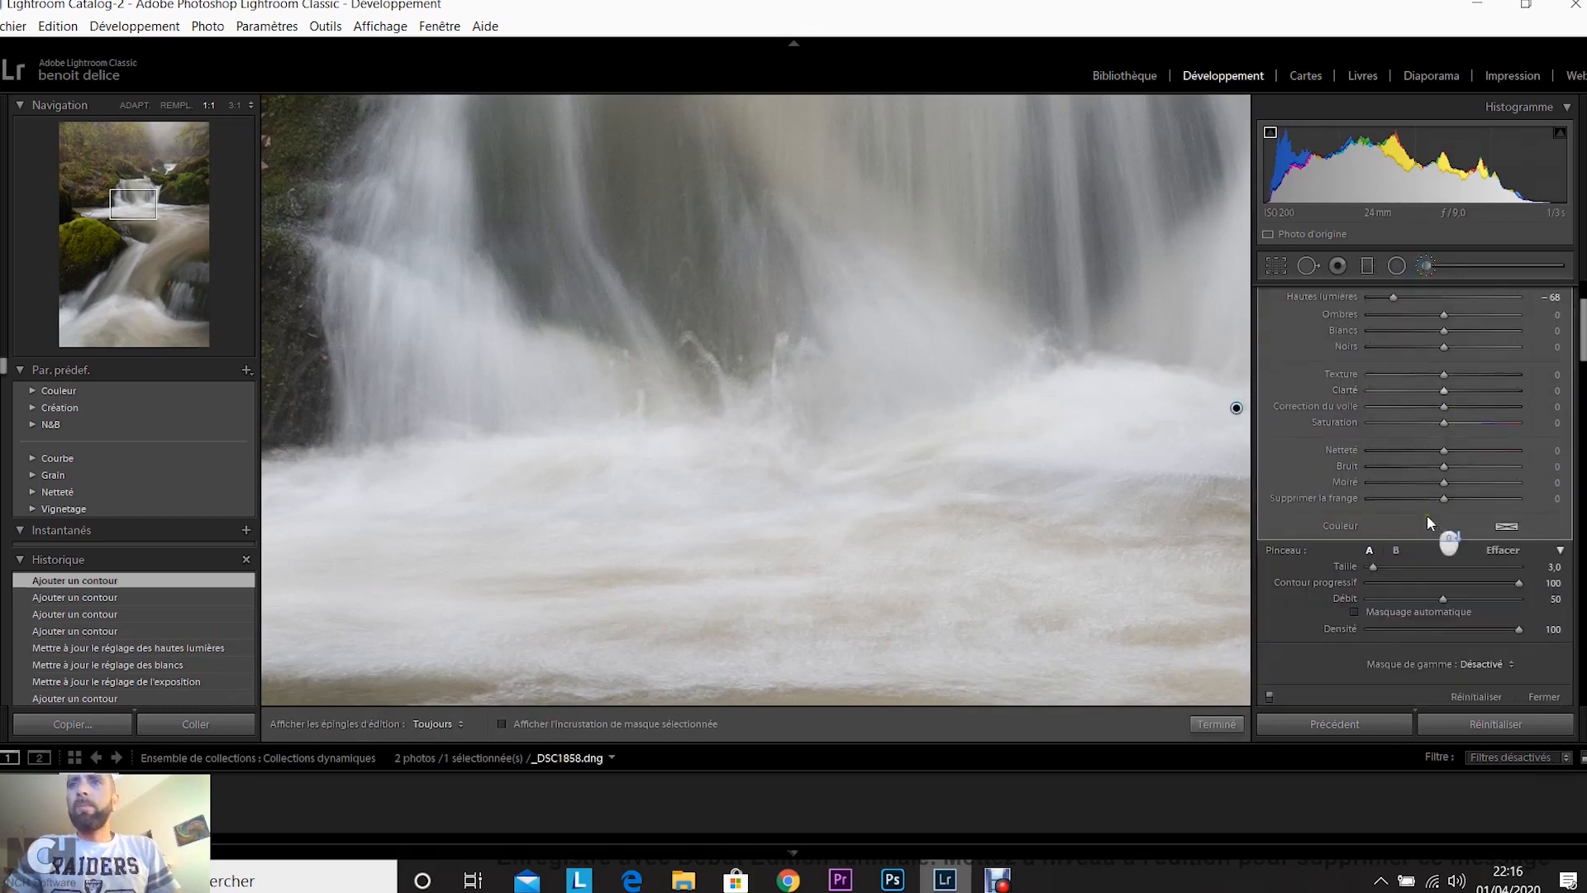
Toggle the brush adjustments off and on to compare the foam's detail, close the brush and return to the full photo
{"action": "left_click", "coordinate": [1267, 699]}
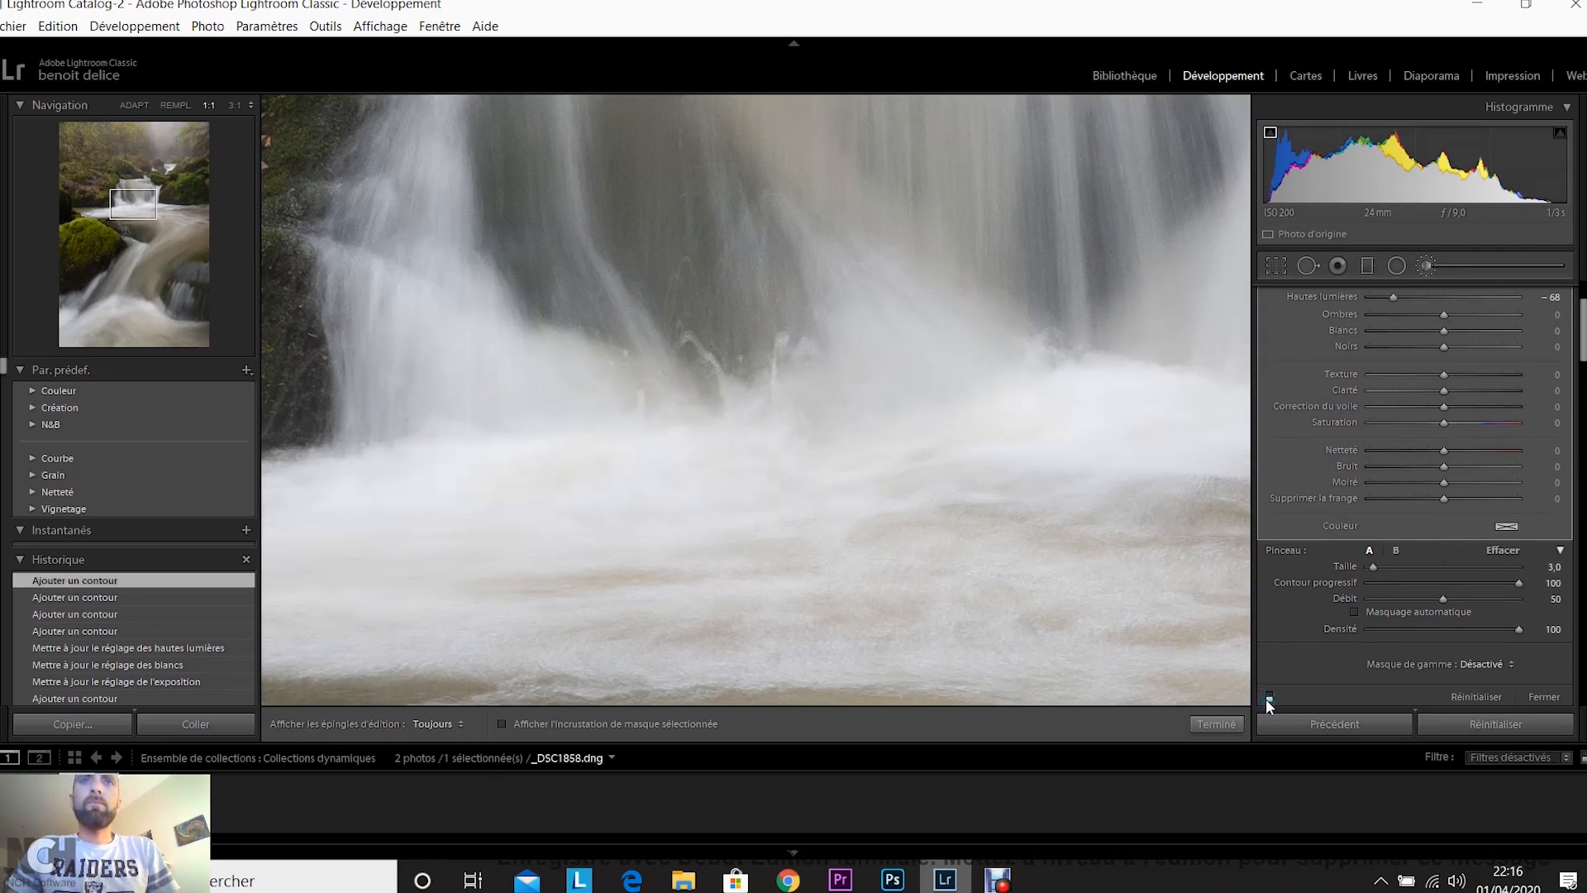
{"action": "left_click", "coordinate": [1267, 698]}
{"action": "left_click", "coordinate": [1267, 698]}
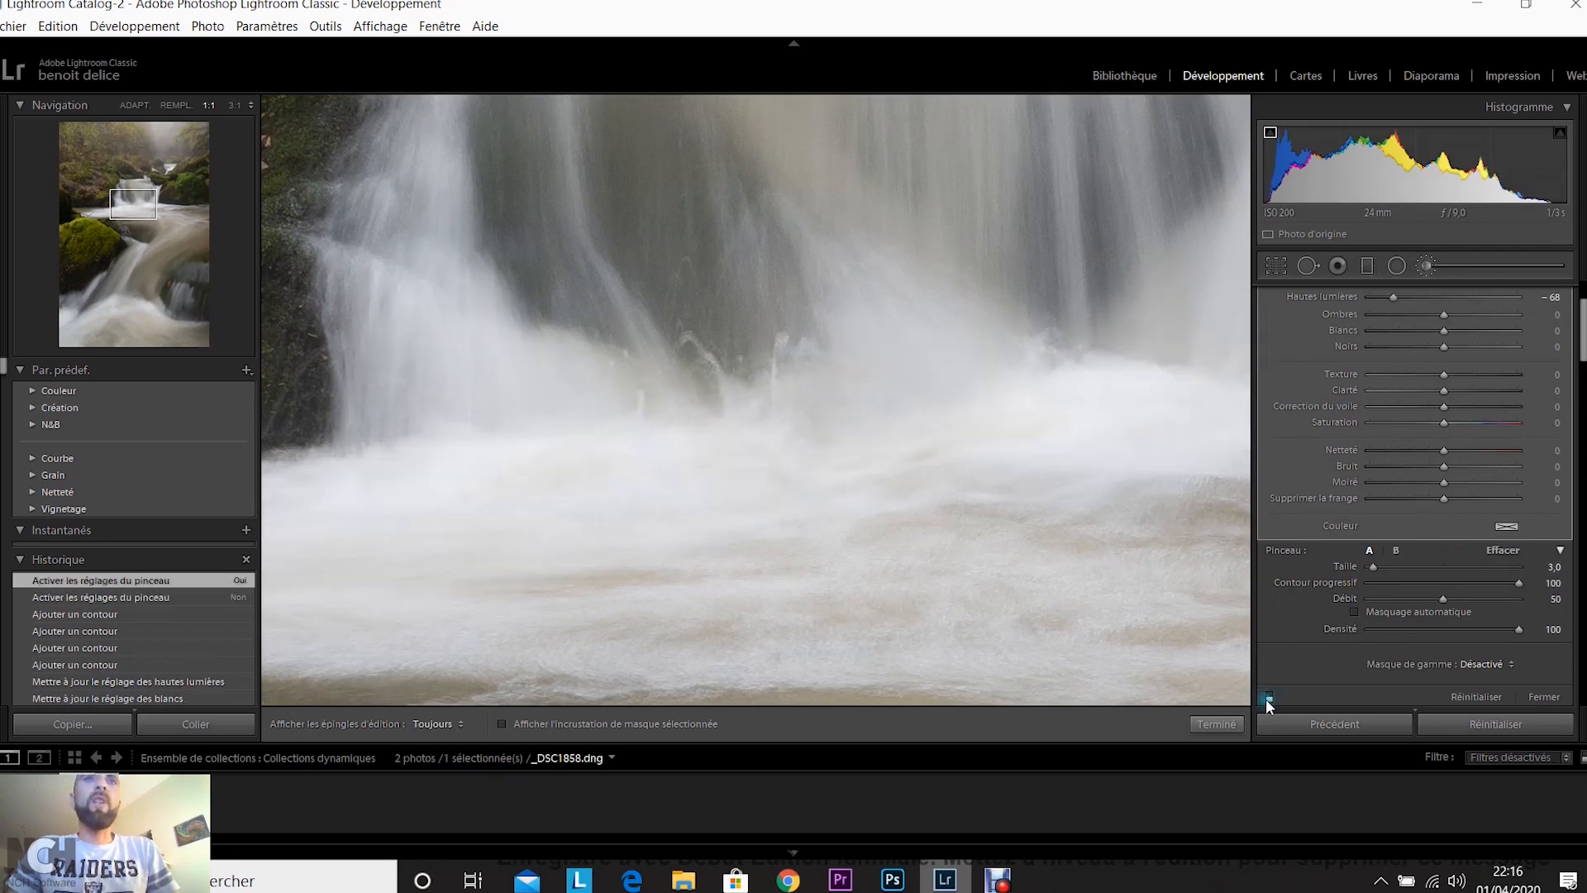
{"action": "left_click", "coordinate": [1267, 698]}
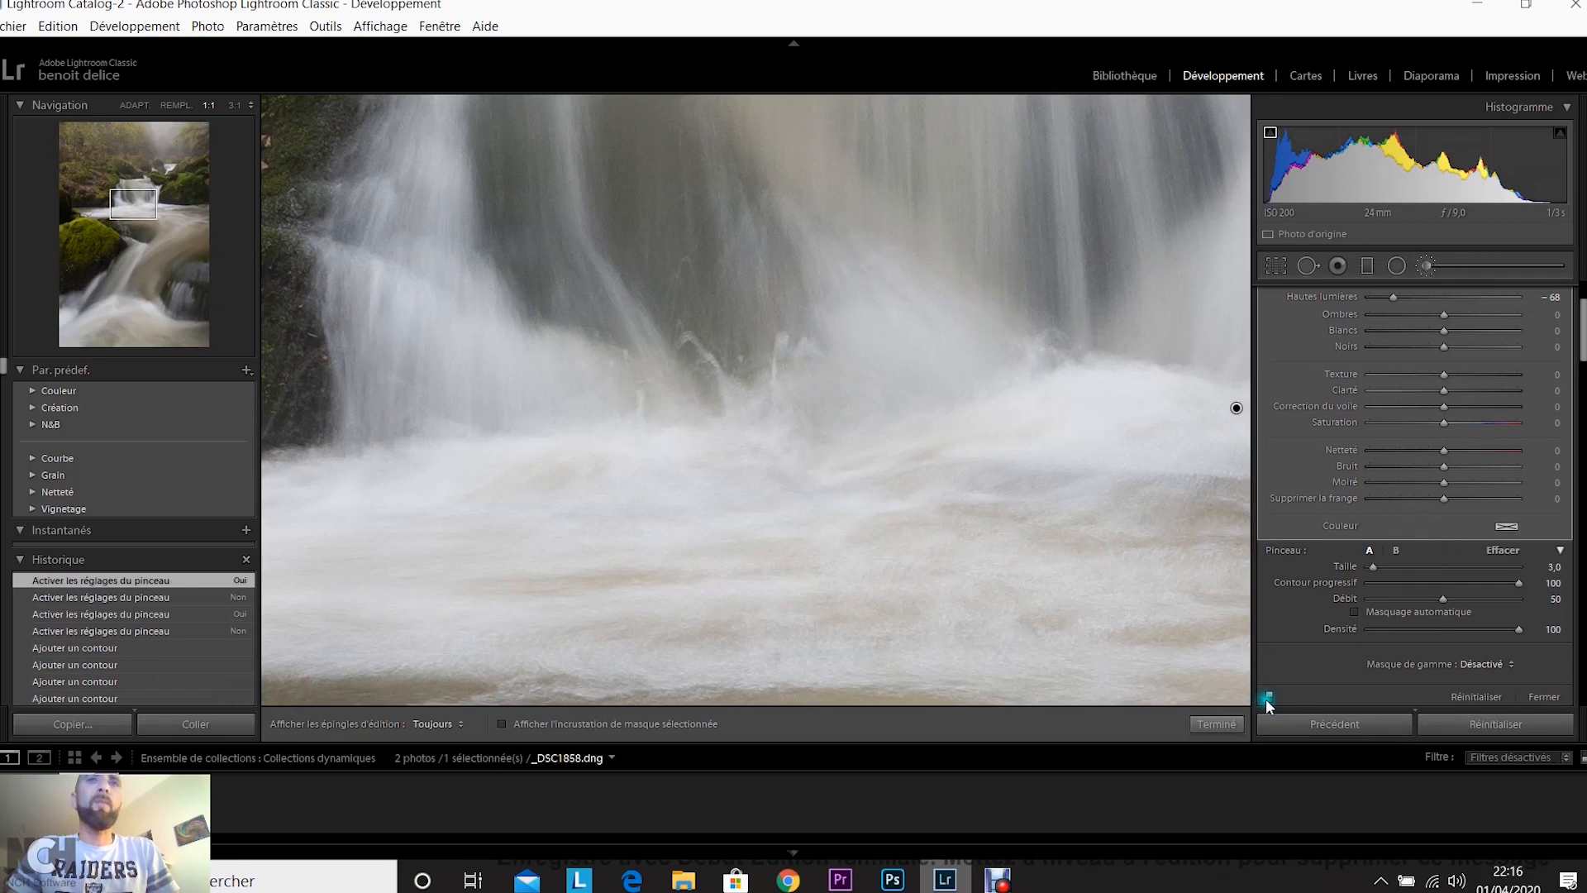
{"action": "left_click", "coordinate": [1267, 698]}
{"action": "left_click", "coordinate": [1267, 697]}
{"action": "left_click", "coordinate": [1269, 699]}
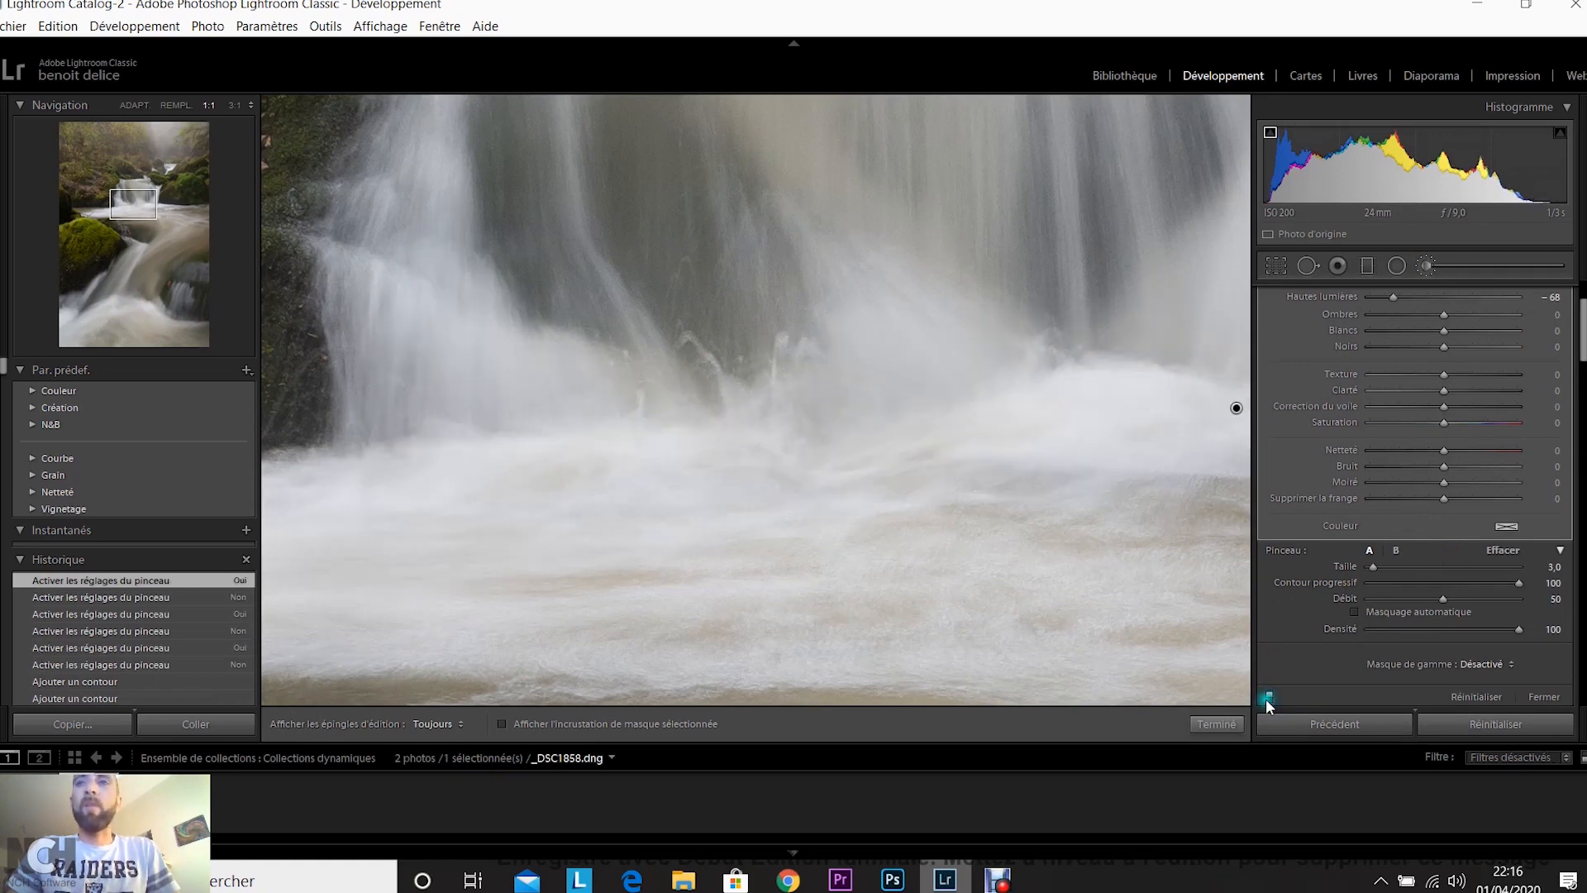
{"action": "left_click", "coordinate": [1268, 698]}
{"action": "key", "text": "k"}
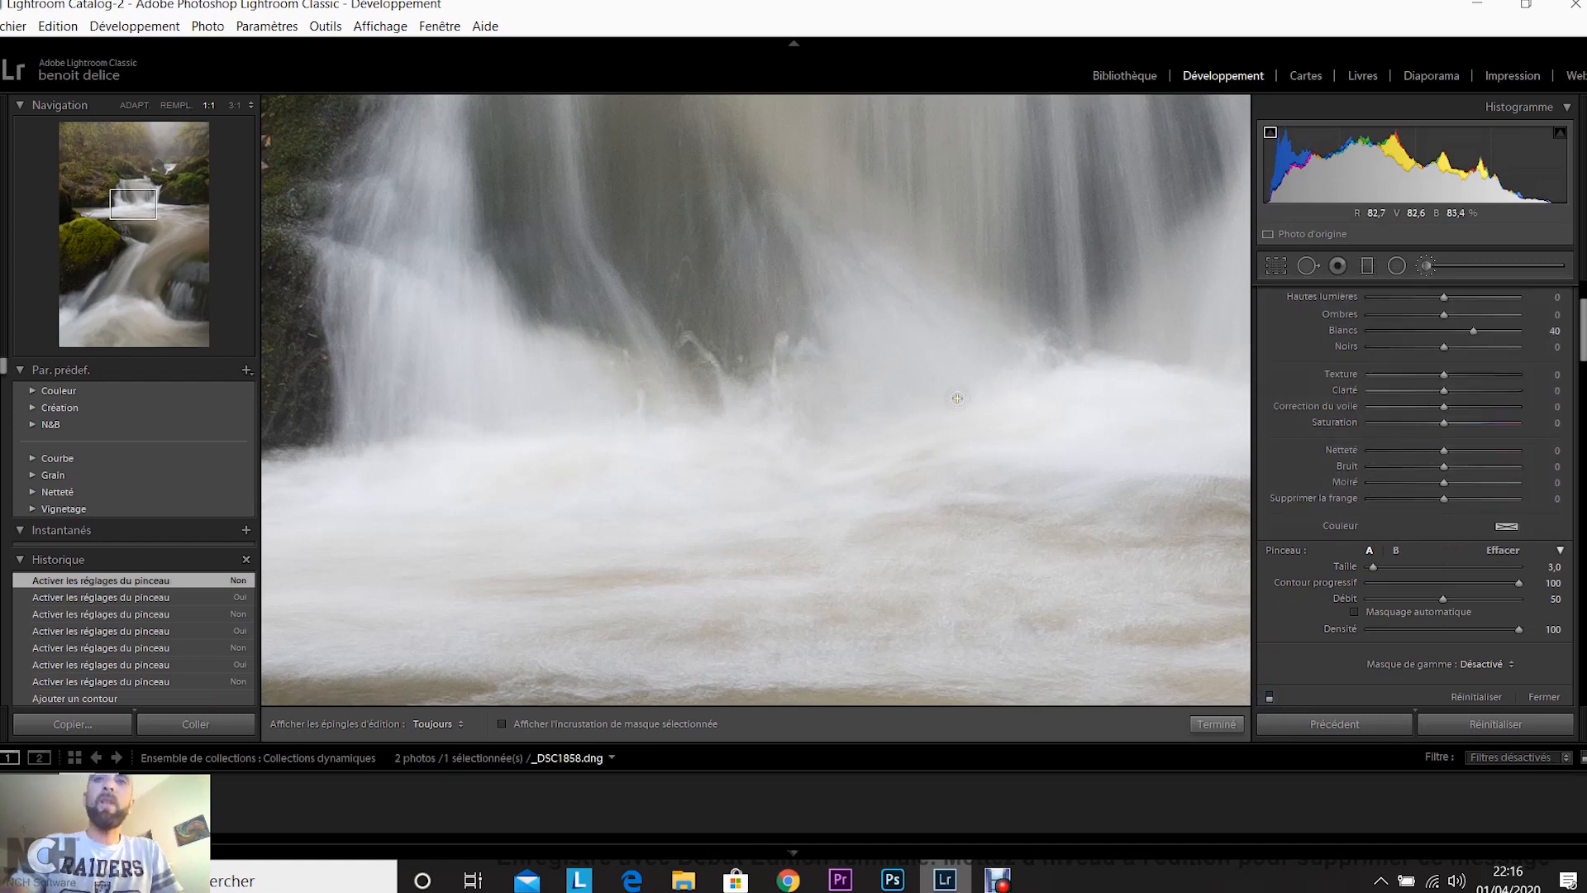
{"action": "left_click", "coordinate": [957, 398]}
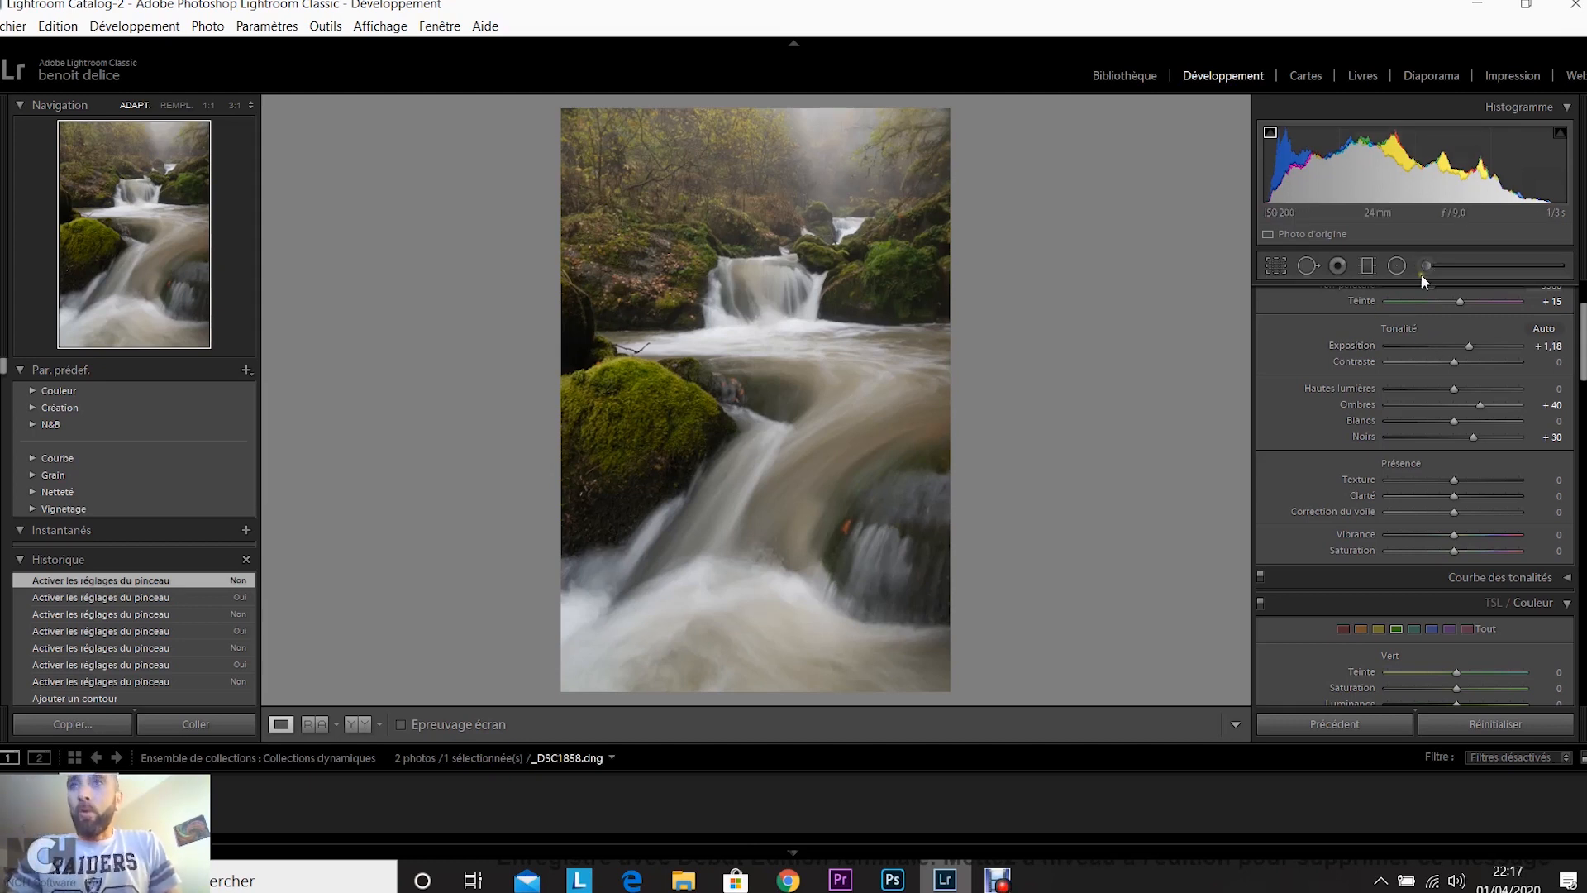
Start a new size 8 brush mask on the water and set its exposure to 0.55, highlights to 15 and whites to 26
{"action": "left_click", "coordinate": [1424, 266]}
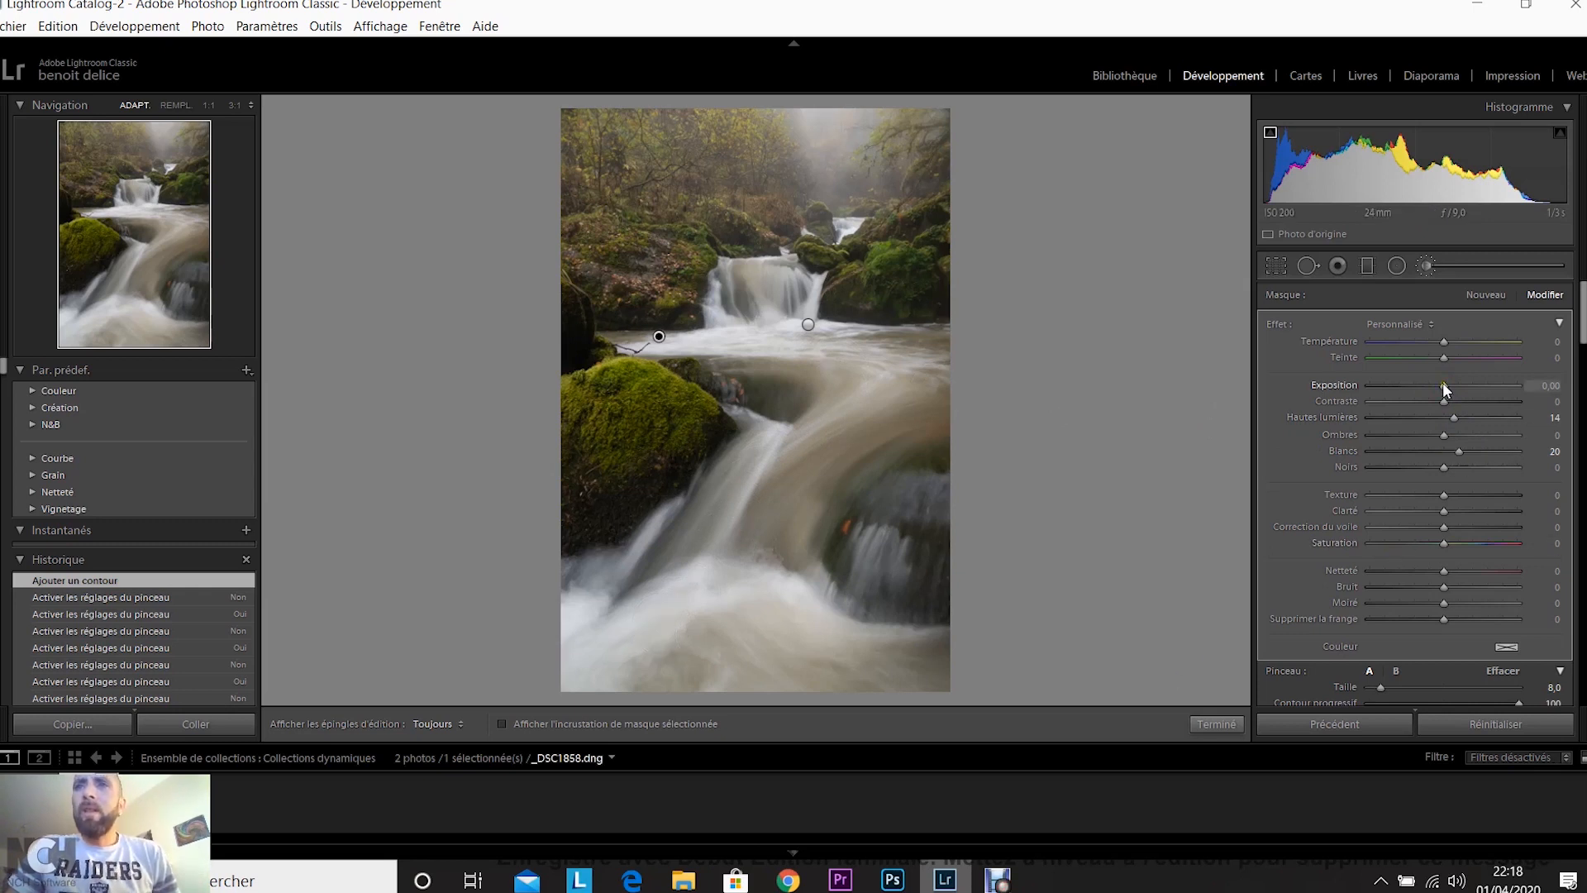
{"action": "left_click_drag", "start_coordinate": [1451, 415], "coordinate": [1459, 456]}
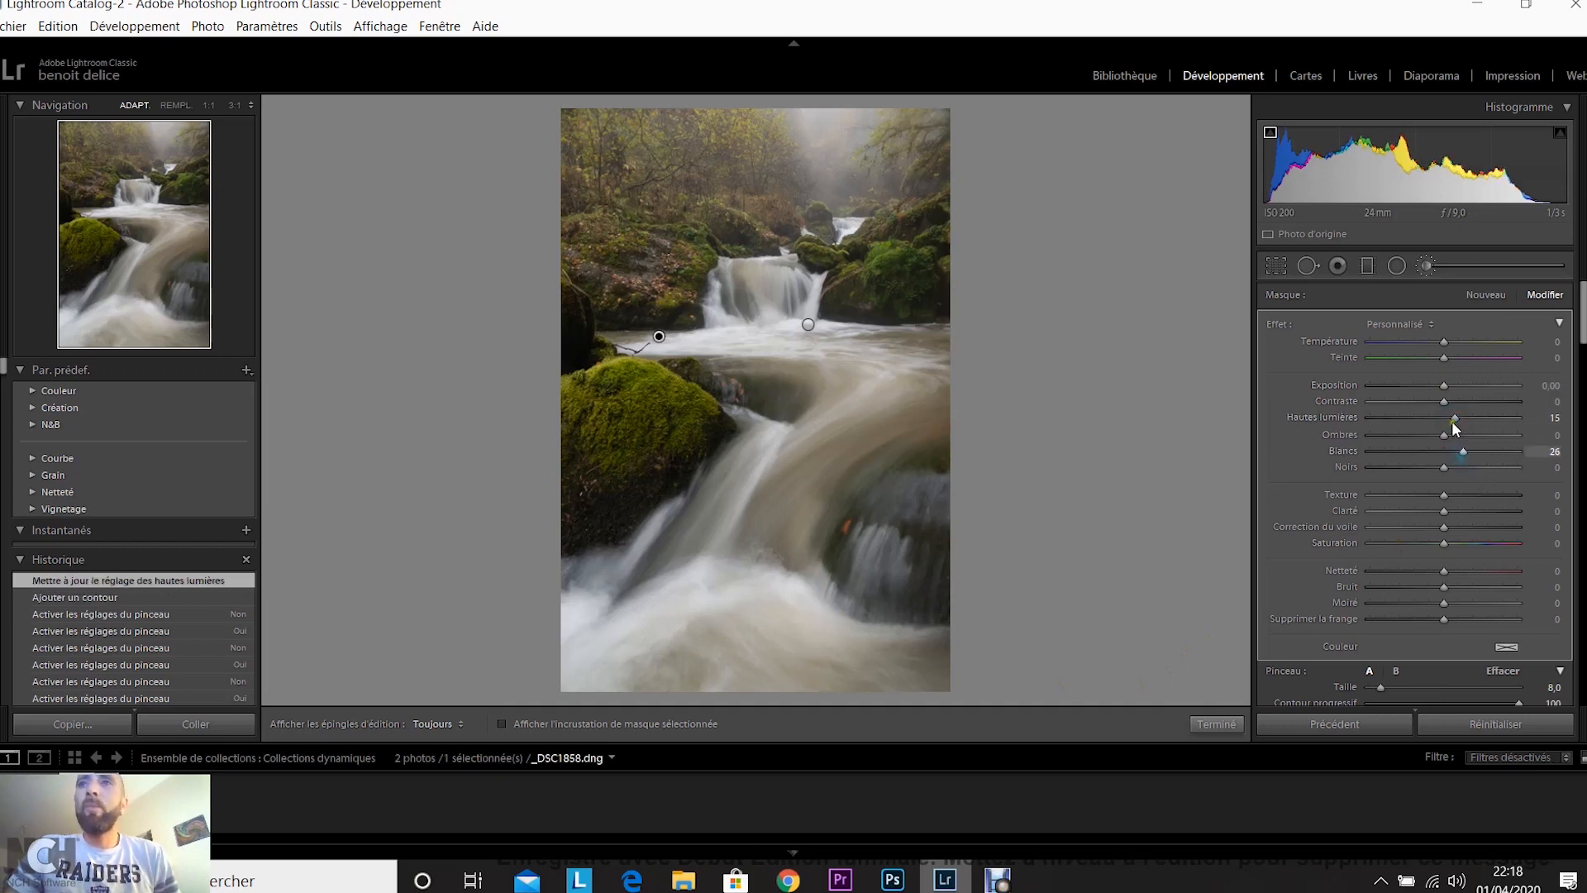
{"action": "left_click_drag", "start_coordinate": [1443, 385], "coordinate": [1453, 394]}
Extend the brightening mask with size 8 strokes along the curving stream and across the foreground foam
{"action": "mouse_move", "coordinate": [895, 365]}
{"action": "left_mouse_down"}
{"action": "mouse_move", "coordinate": [790, 343]}
{"action": "mouse_move", "coordinate": [866, 346]}
{"action": "mouse_move", "coordinate": [891, 385]}
{"action": "mouse_move", "coordinate": [740, 487]}
{"action": "mouse_move", "coordinate": [782, 420]}
{"action": "mouse_move", "coordinate": [734, 552]}
{"action": "mouse_move", "coordinate": [782, 576]}
{"action": "mouse_move", "coordinate": [784, 607]}
{"action": "mouse_move", "coordinate": [737, 606]}
{"action": "mouse_move", "coordinate": [704, 662]}
{"action": "mouse_move", "coordinate": [720, 637]}
{"action": "mouse_move", "coordinate": [719, 673]}
{"action": "mouse_move", "coordinate": [659, 610]}
{"action": "mouse_move", "coordinate": [577, 628]}
{"action": "mouse_move", "coordinate": [622, 591]}
{"action": "mouse_move", "coordinate": [582, 615]}
{"action": "mouse_move", "coordinate": [727, 607]}
{"action": "mouse_move", "coordinate": [716, 700]}
{"action": "left_mouse_up"}
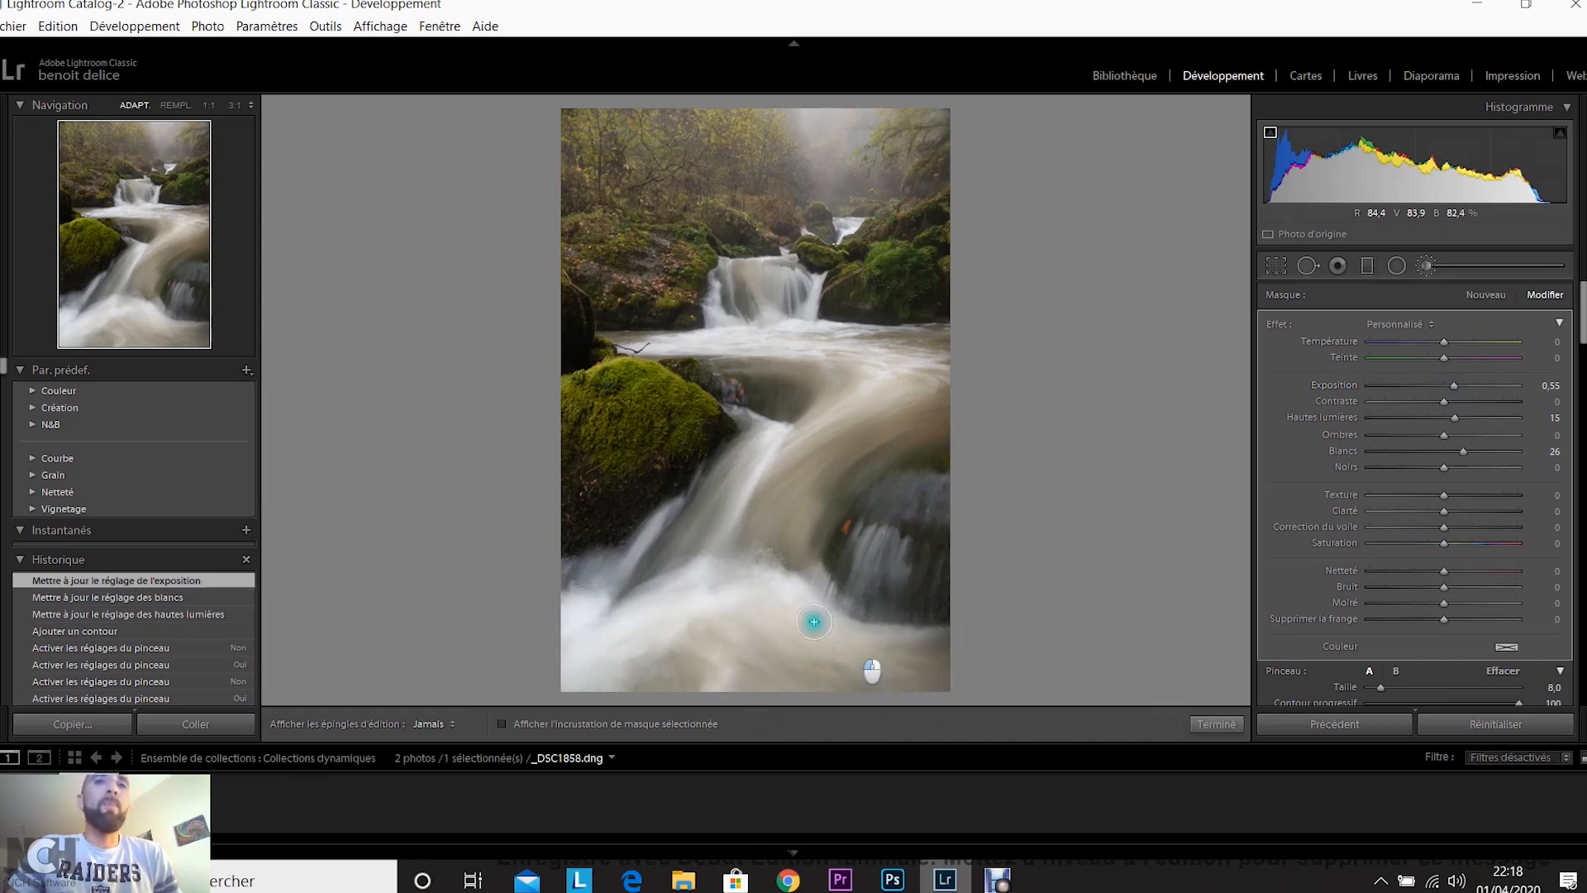
{"action": "mouse_move", "coordinate": [754, 581]}
{"action": "left_mouse_down"}
{"action": "mouse_move", "coordinate": [733, 552]}
{"action": "mouse_move", "coordinate": [768, 457]}
{"action": "mouse_move", "coordinate": [915, 377]}
{"action": "mouse_move", "coordinate": [815, 345]}
{"action": "left_mouse_up"}
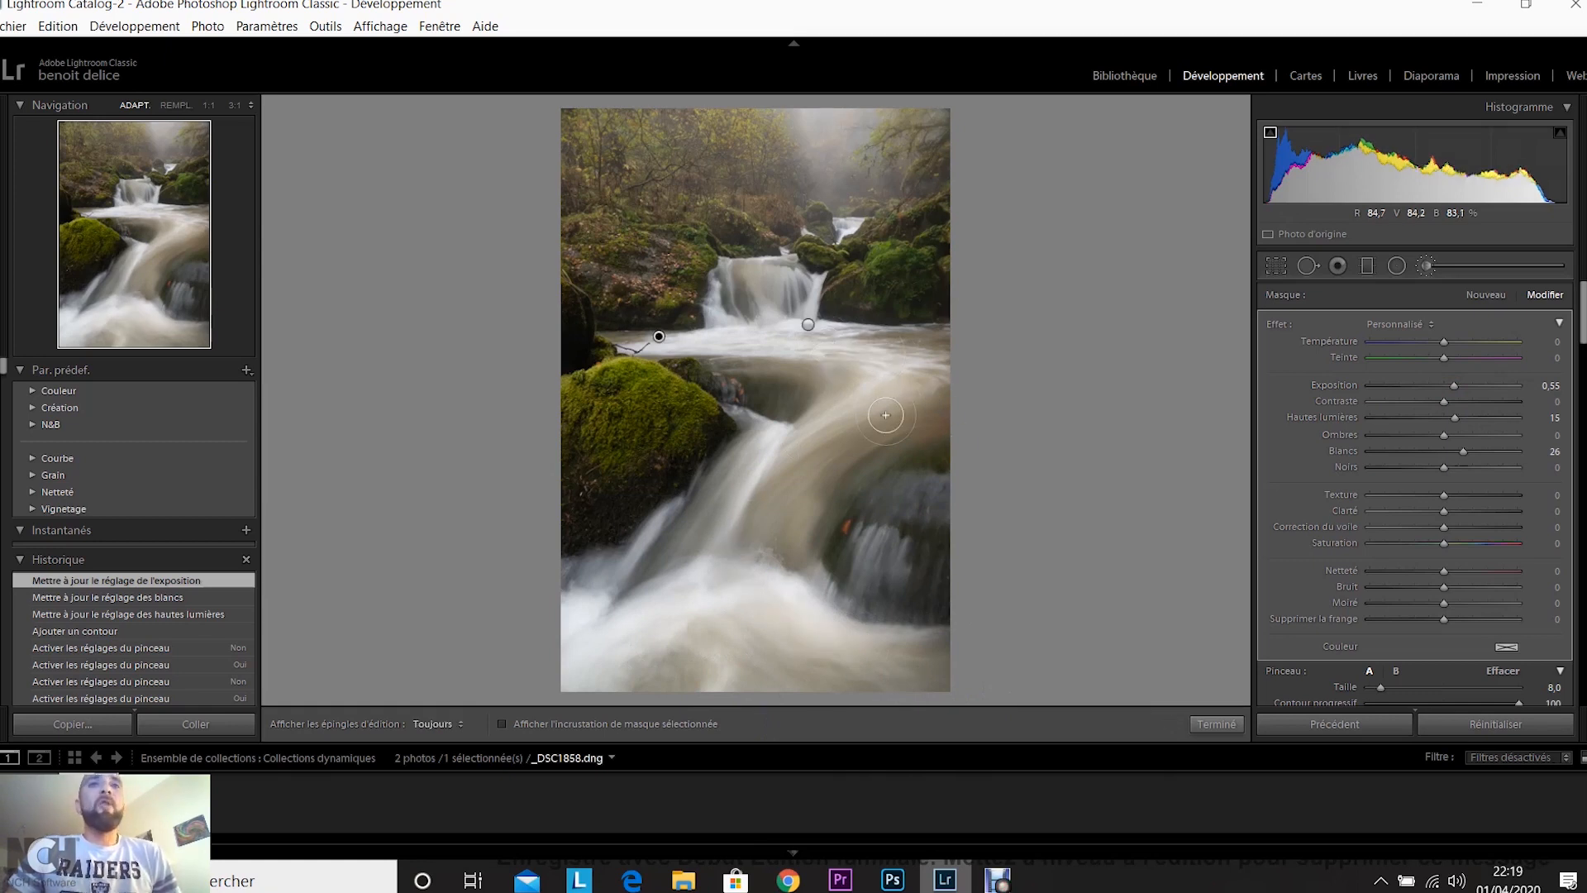
{"action": "key", "text": "h"}
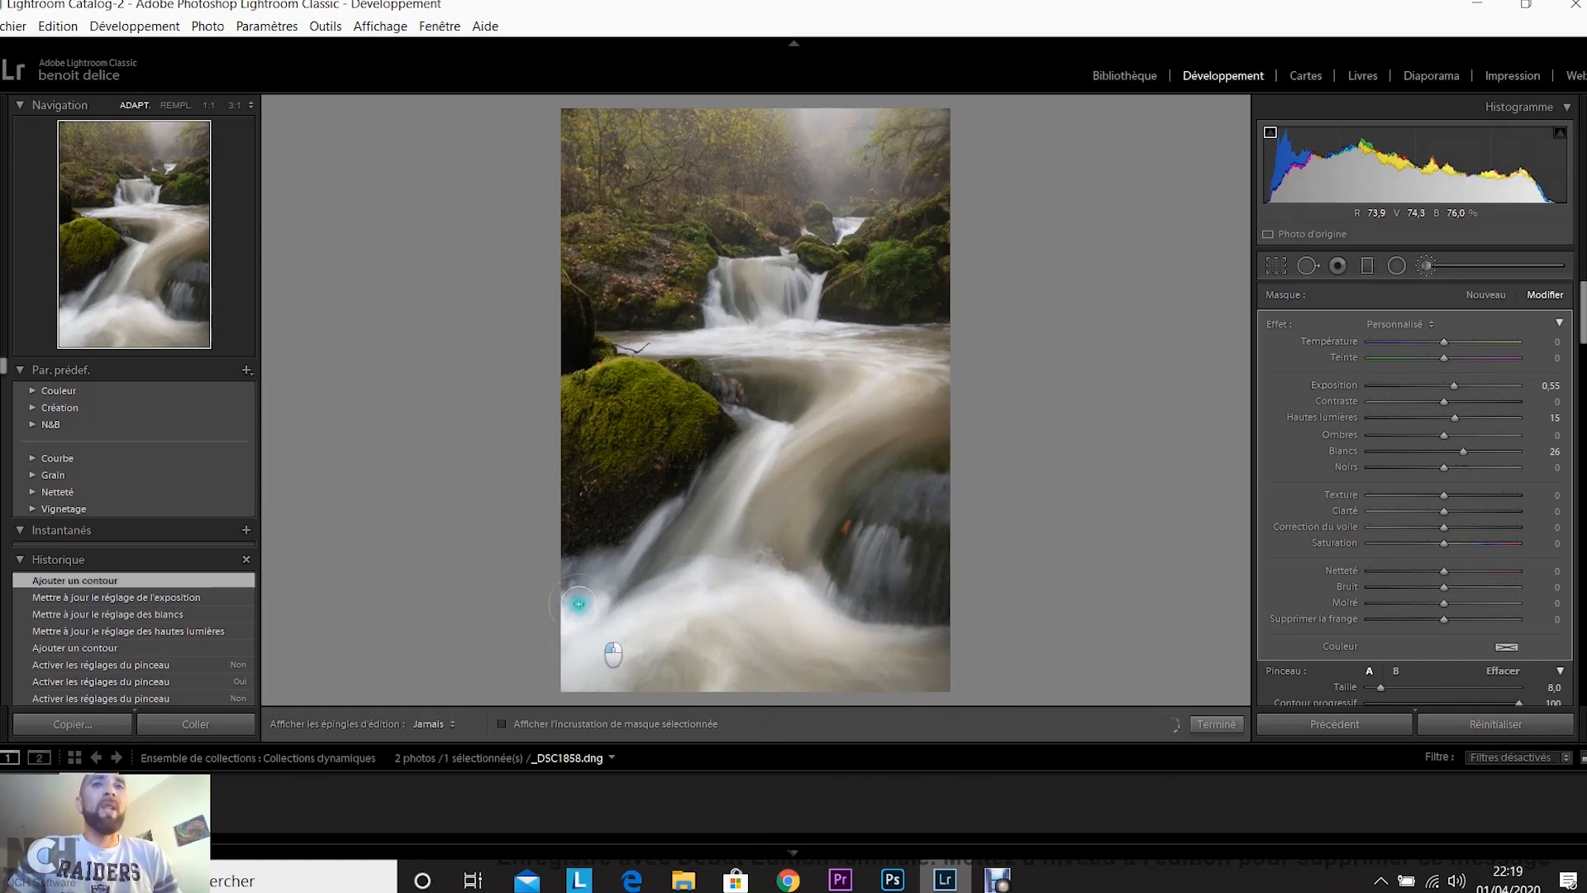
{"action": "left_click", "coordinate": [596, 617]}
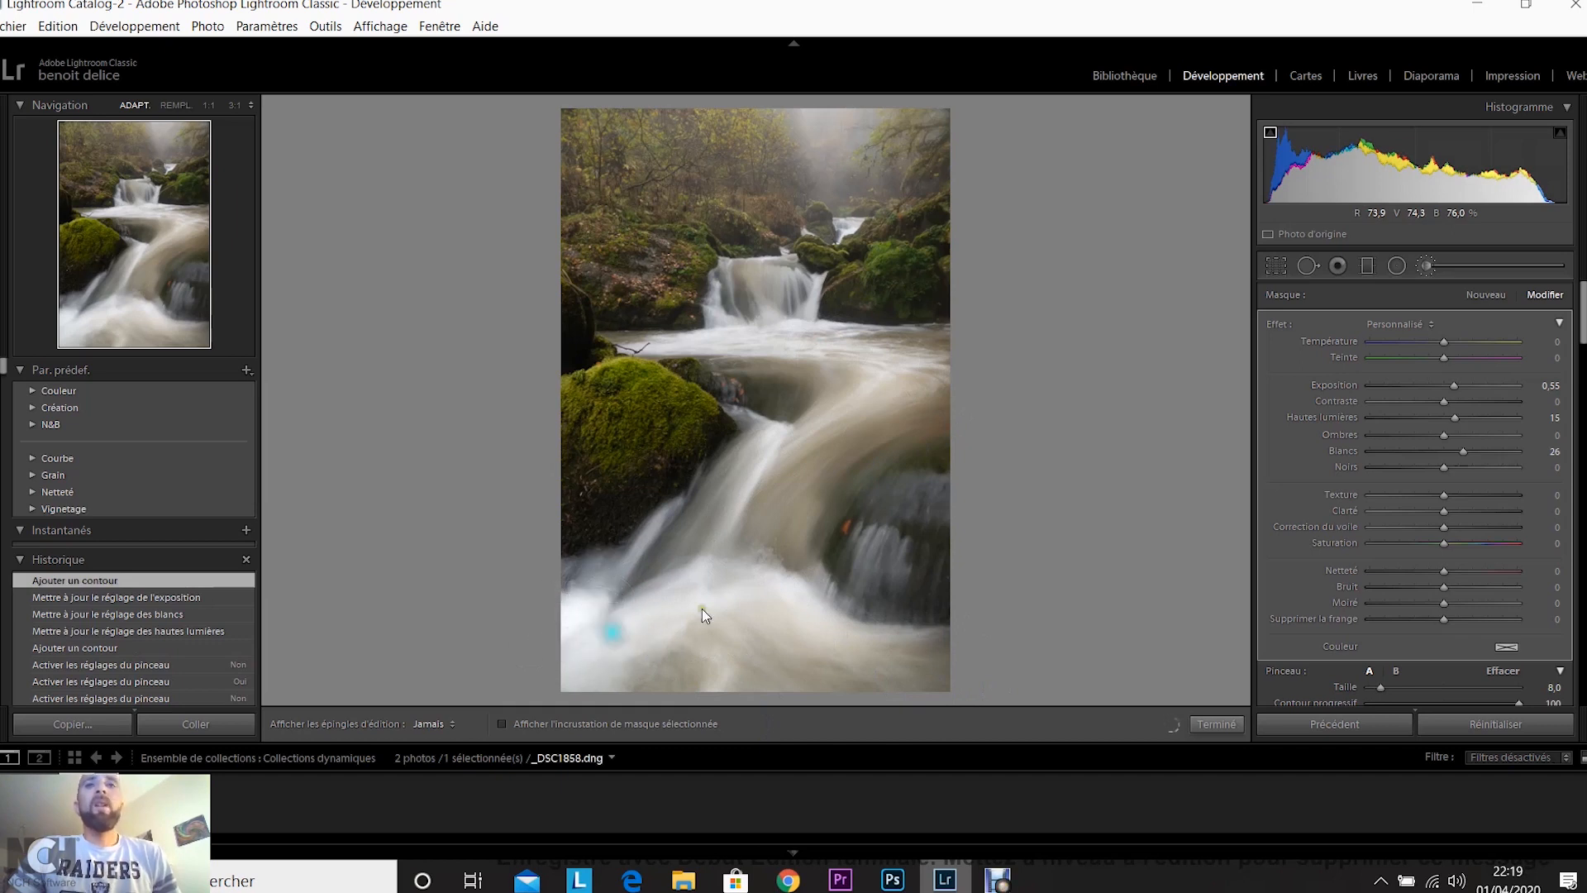
Set the brush mask's range mask type to Luminance and display the luminance mask
{"action": "scroll", "coordinate": [1446, 570], "scroll_direction": "down", "scroll_amount": 3}
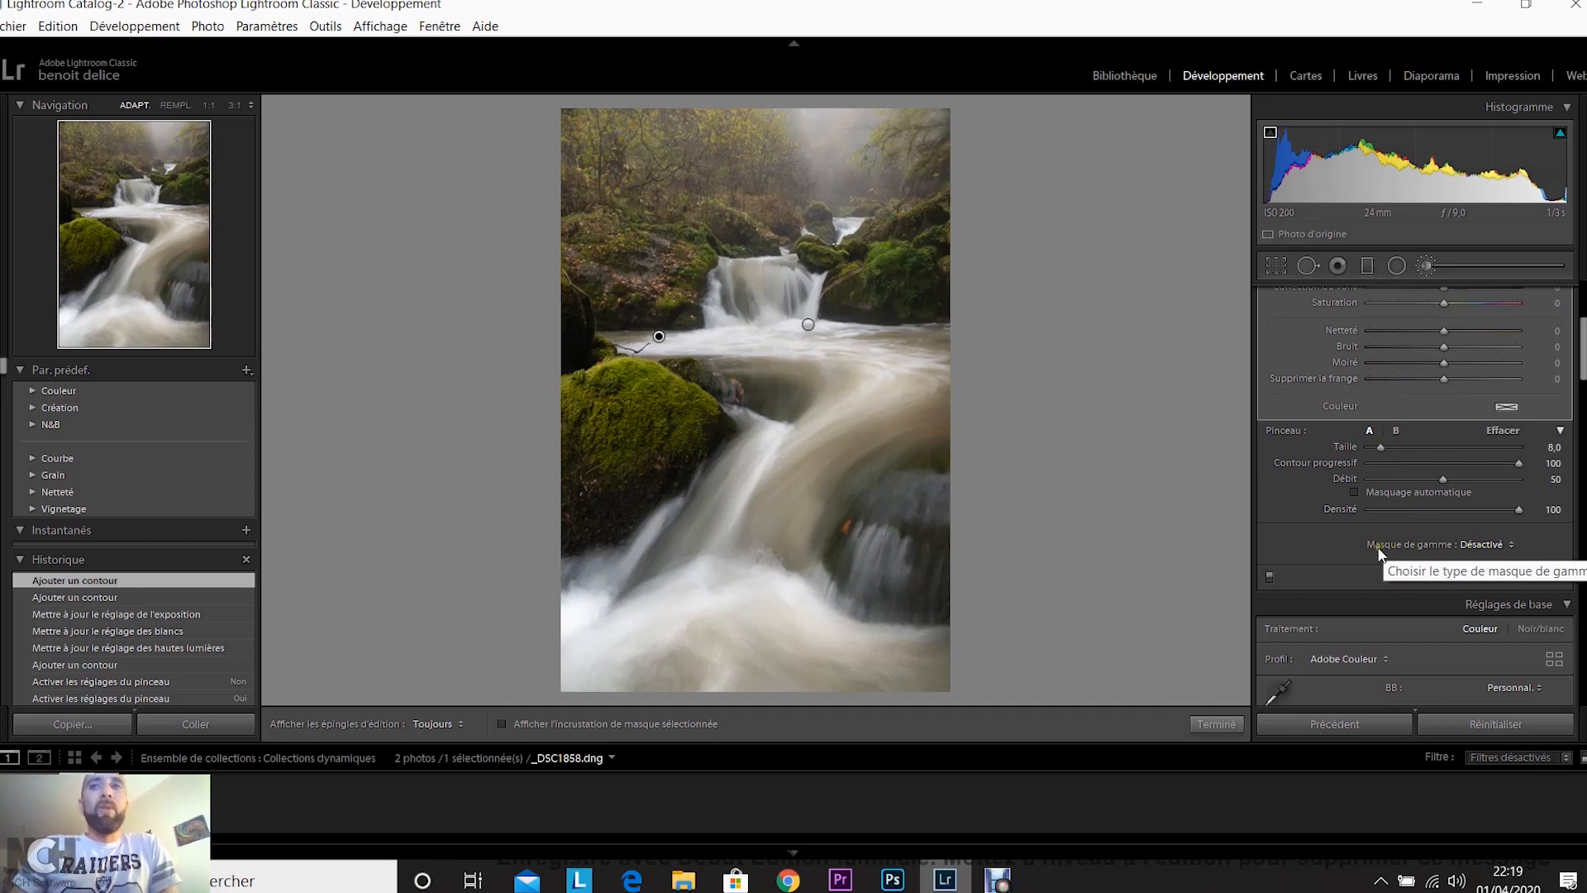
{"action": "left_click", "coordinate": [1483, 545]}
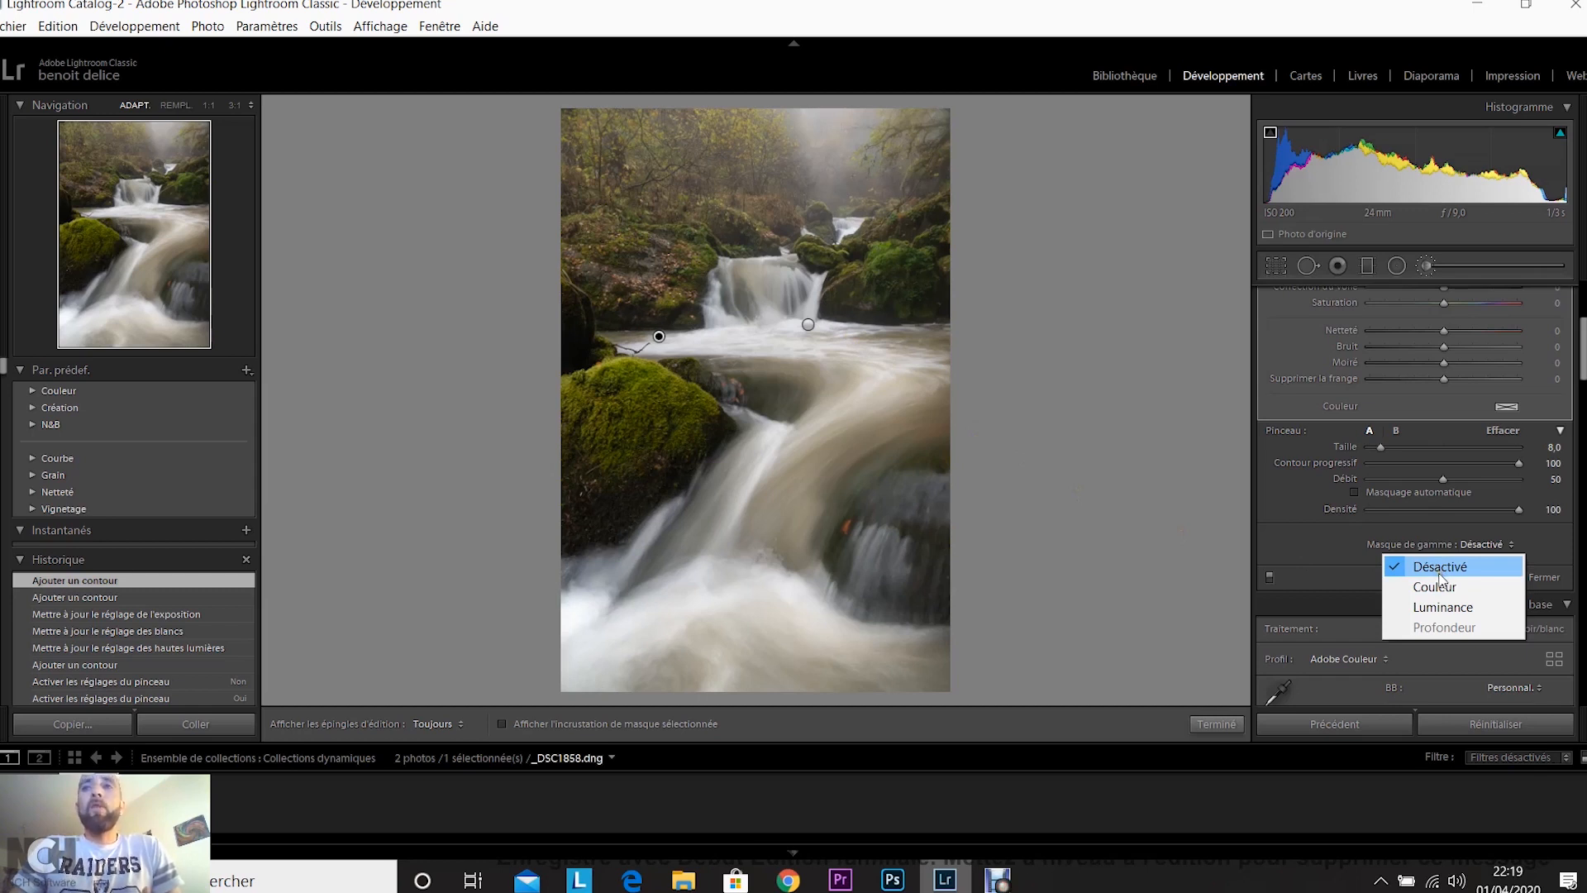
{"action": "left_click", "coordinate": [1439, 607]}
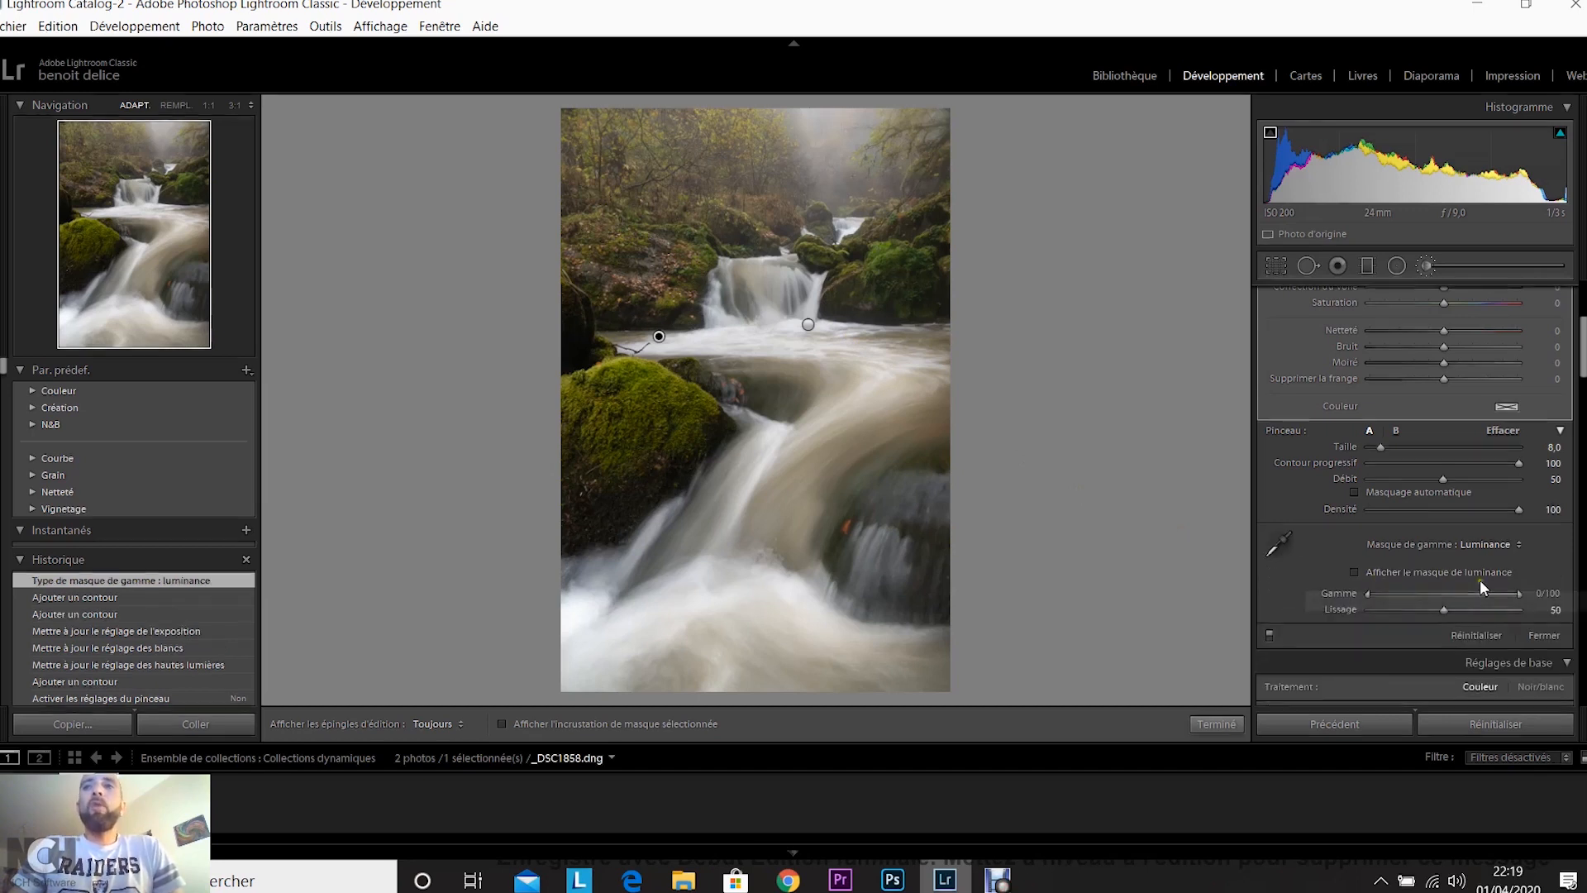
{"action": "left_click", "coordinate": [1380, 572]}
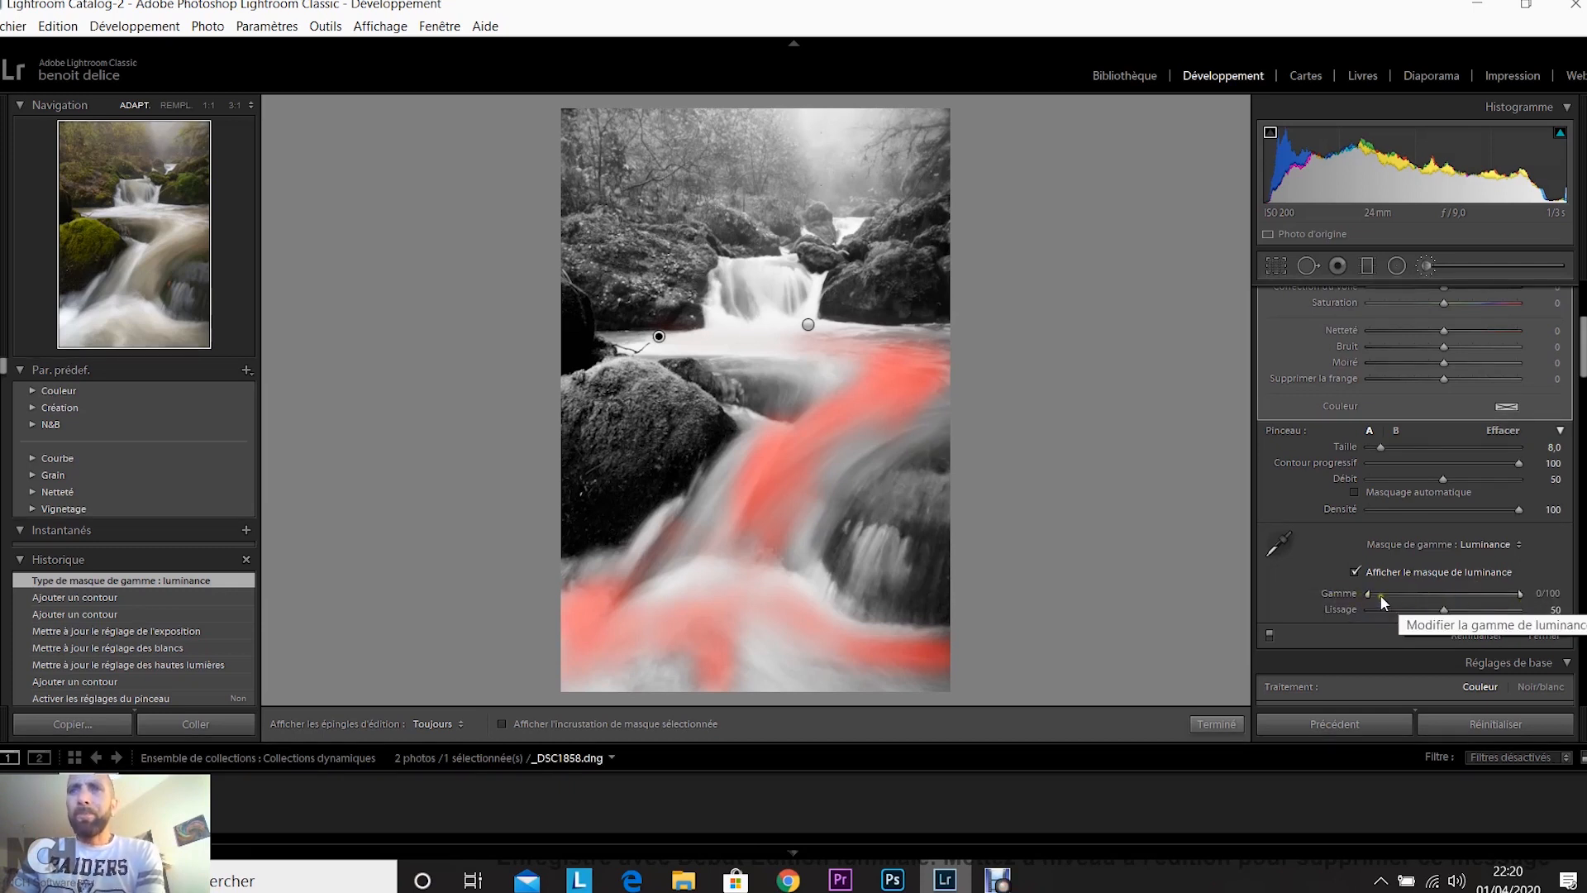
Try narrowing the luminance range to 68/100 with the mask displayed, and hide the luminance mask
{"action": "mouse_move", "coordinate": [1366, 594]}
{"action": "left_mouse_down"}
{"action": "mouse_move", "coordinate": [1391, 594]}
{"action": "mouse_move", "coordinate": [1350, 594]}
{"action": "left_mouse_up"}
{"action": "left_click_drag", "start_coordinate": [1525, 594], "coordinate": [1517, 593]}
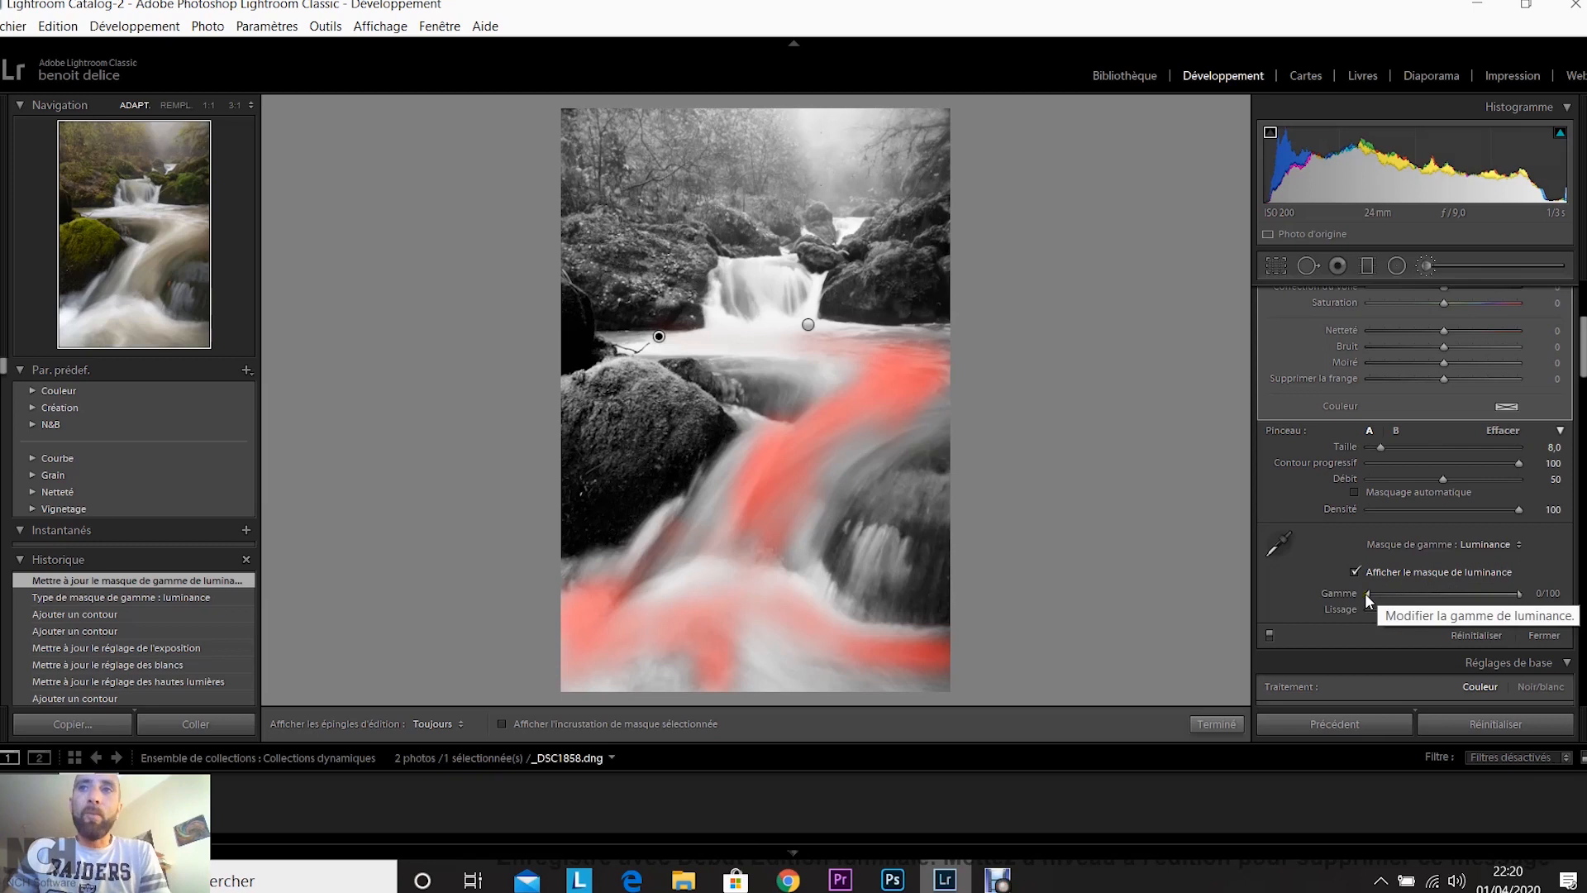
{"action": "left_click_drag", "start_coordinate": [1366, 593], "coordinate": [1366, 592]}
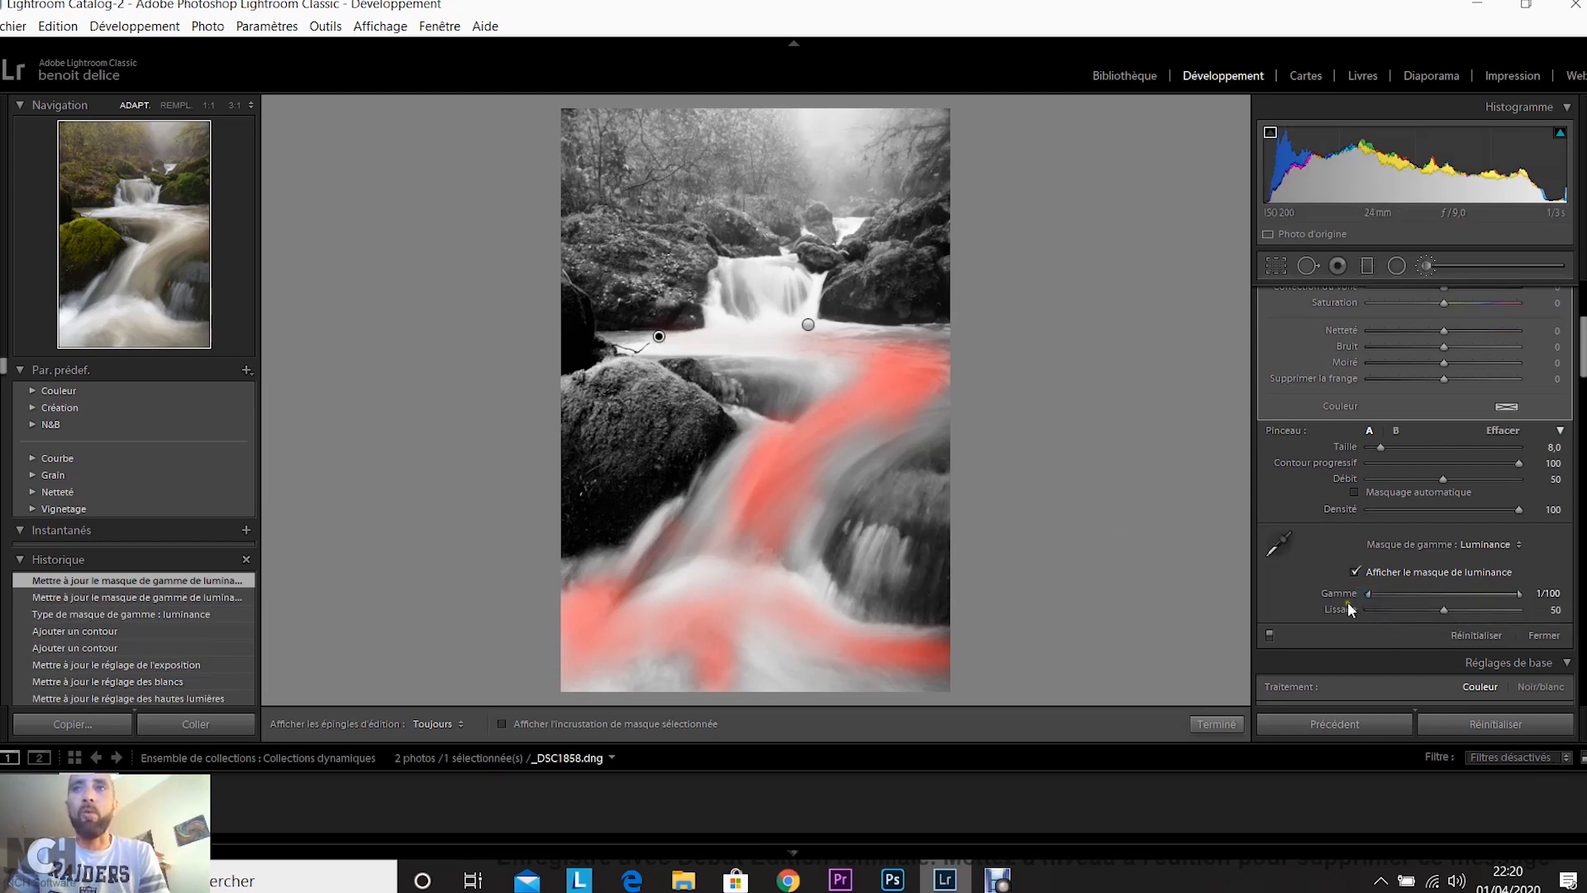
{"action": "left_click", "coordinate": [1366, 592]}
{"action": "left_click_drag", "start_coordinate": [1380, 594], "coordinate": [1470, 608]}
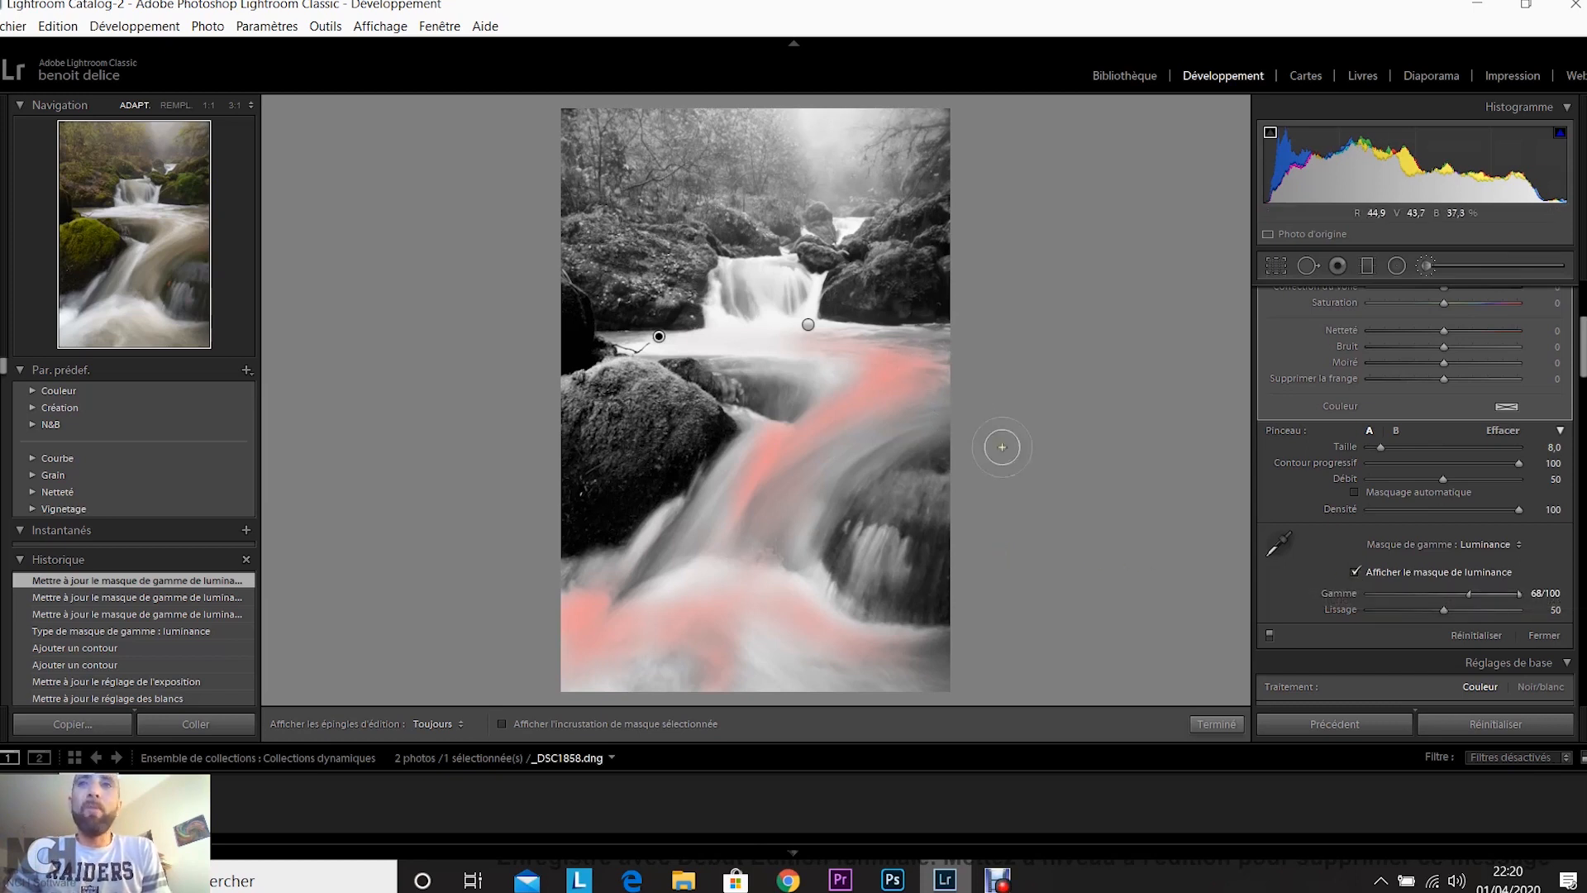
{"action": "left_click", "coordinate": [1356, 571]}
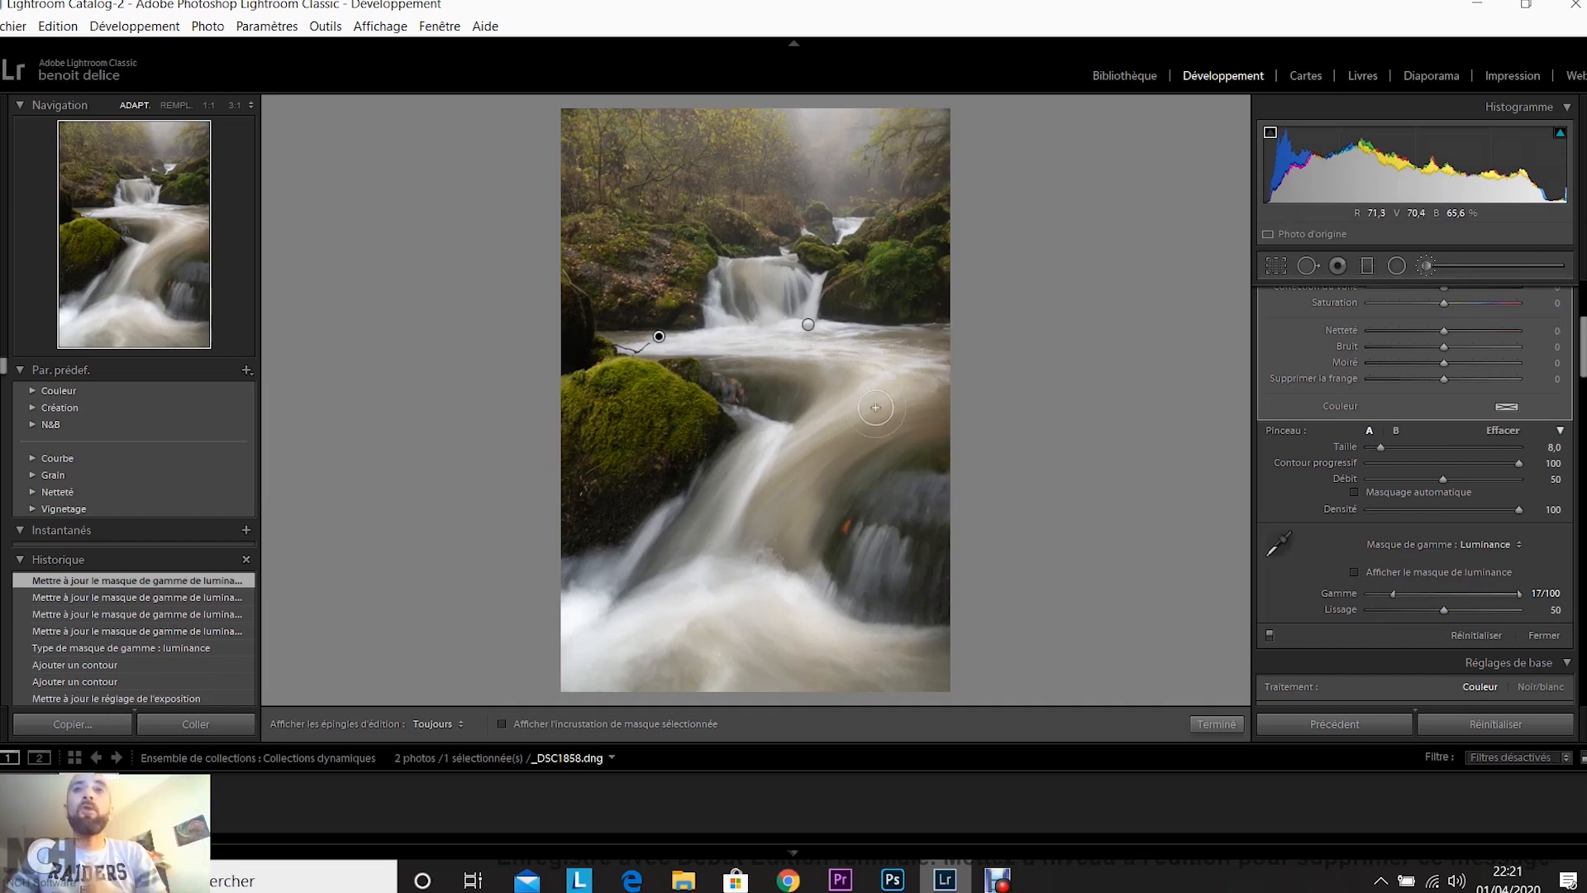
Try a luminance range of 76/100 on the brightening mask
{"action": "left_click", "coordinate": [1392, 595]}
{"action": "left_click_drag", "start_coordinate": [1396, 594], "coordinate": [1476, 597]}
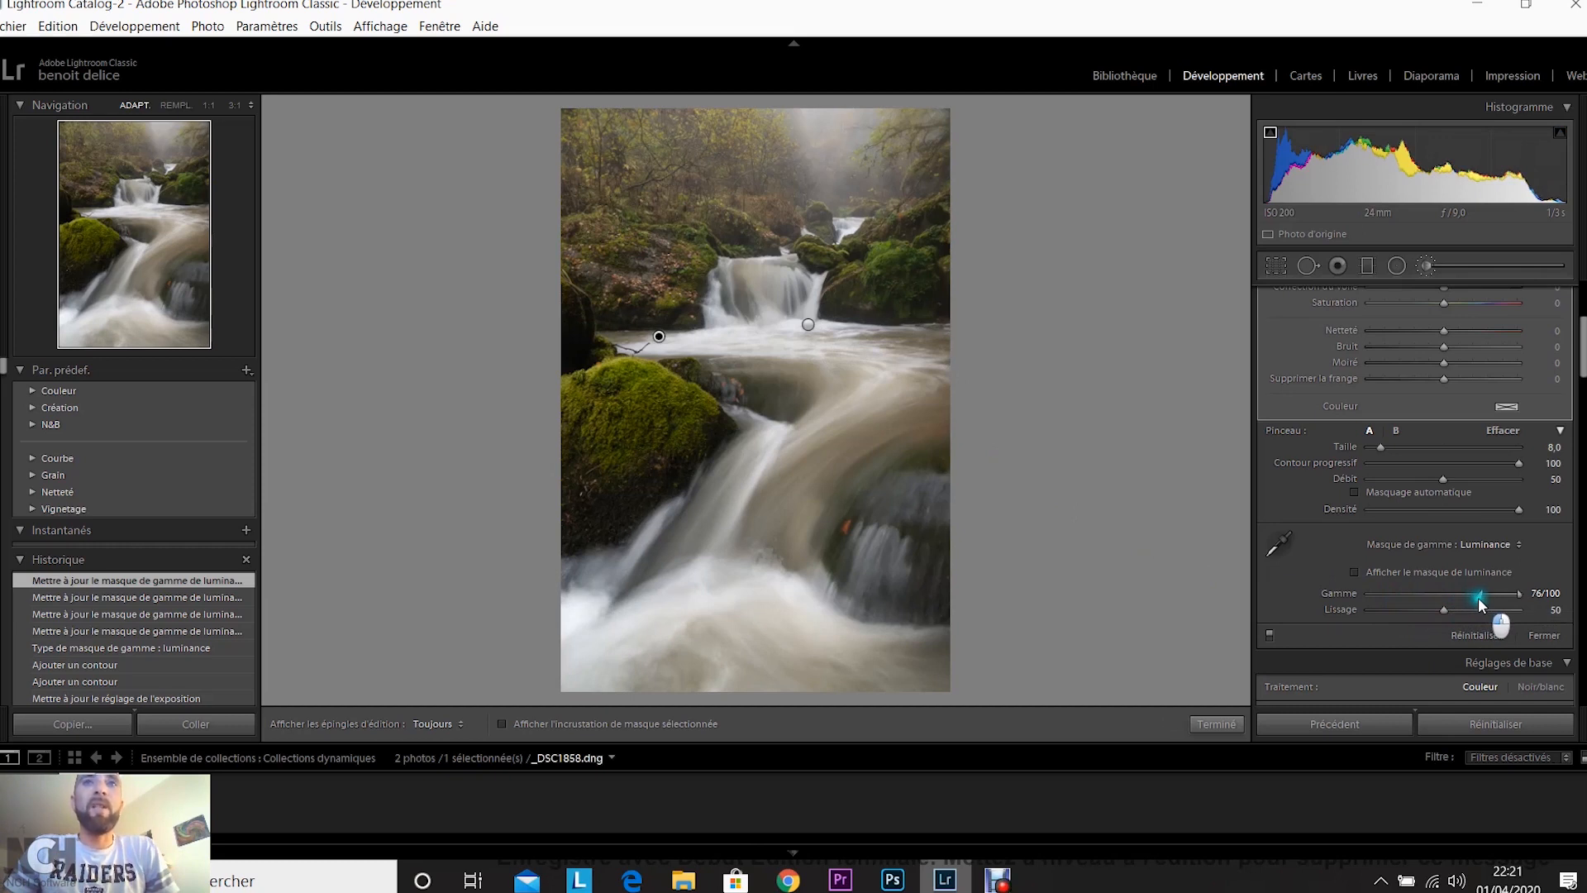
{"action": "left_click_drag", "start_coordinate": [1479, 601], "coordinate": [1480, 600]}
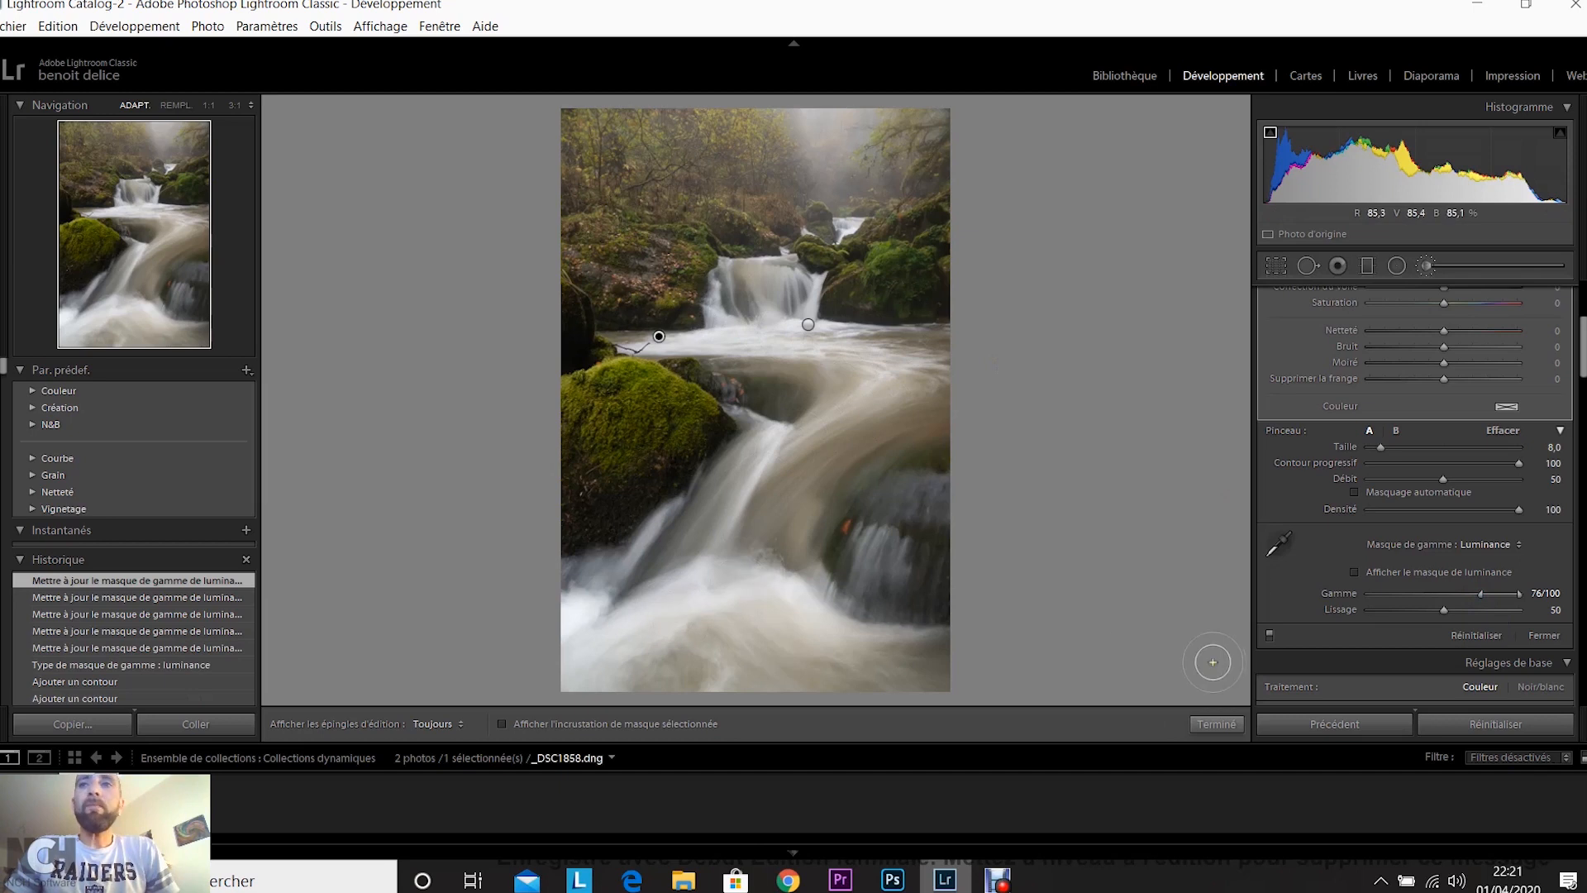
Toggle the brush adjustments off and on to compare the brightened water on the full photo
{"action": "left_click", "coordinate": [1269, 634]}
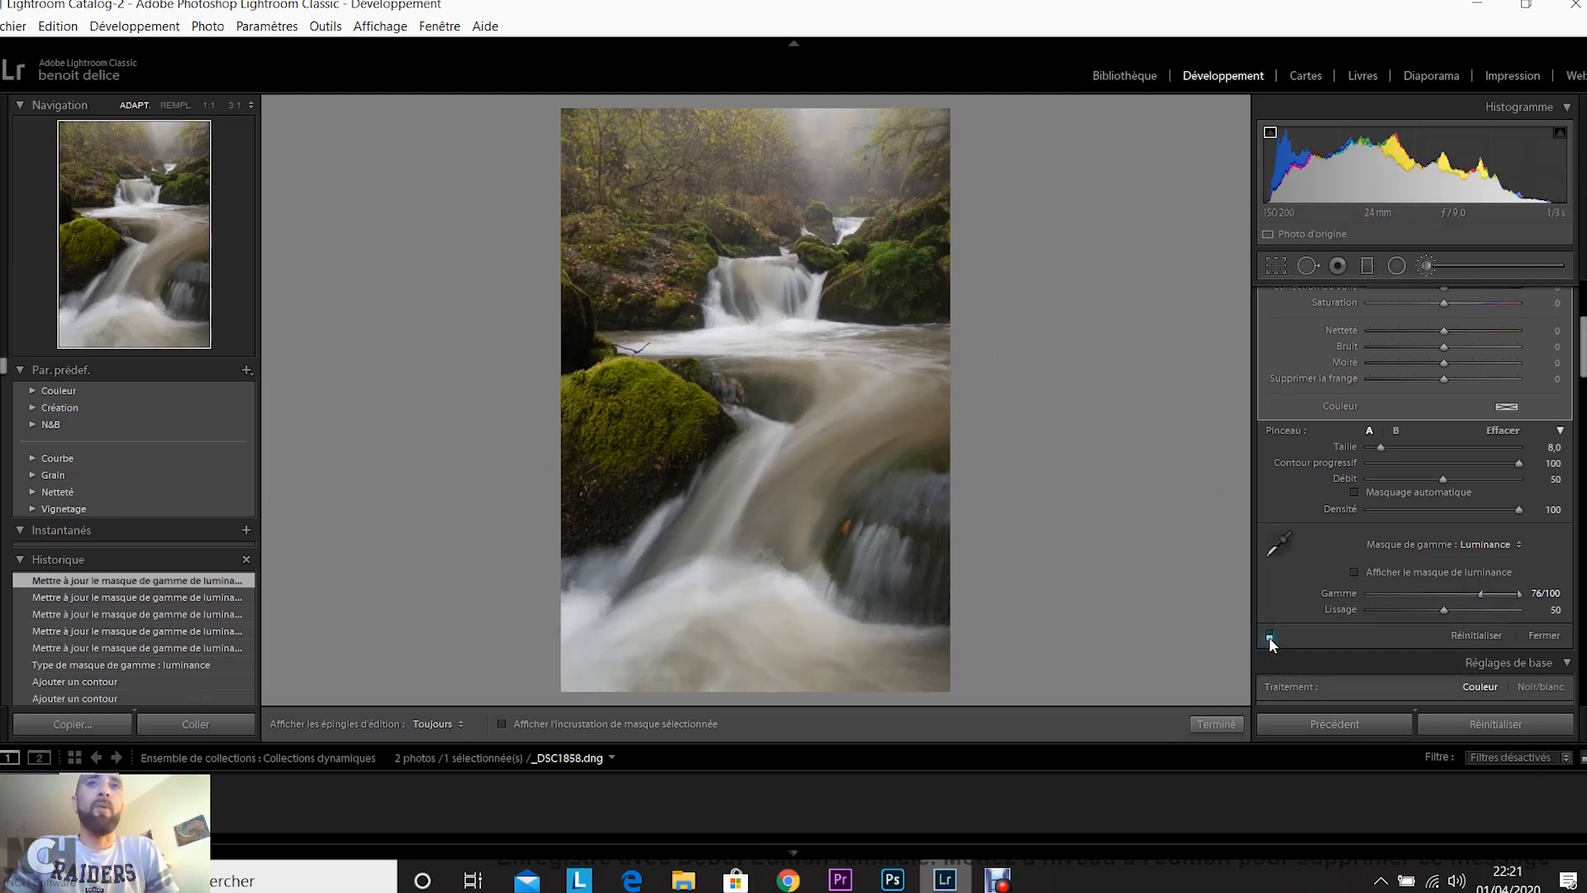
{"action": "left_click", "coordinate": [1269, 634]}
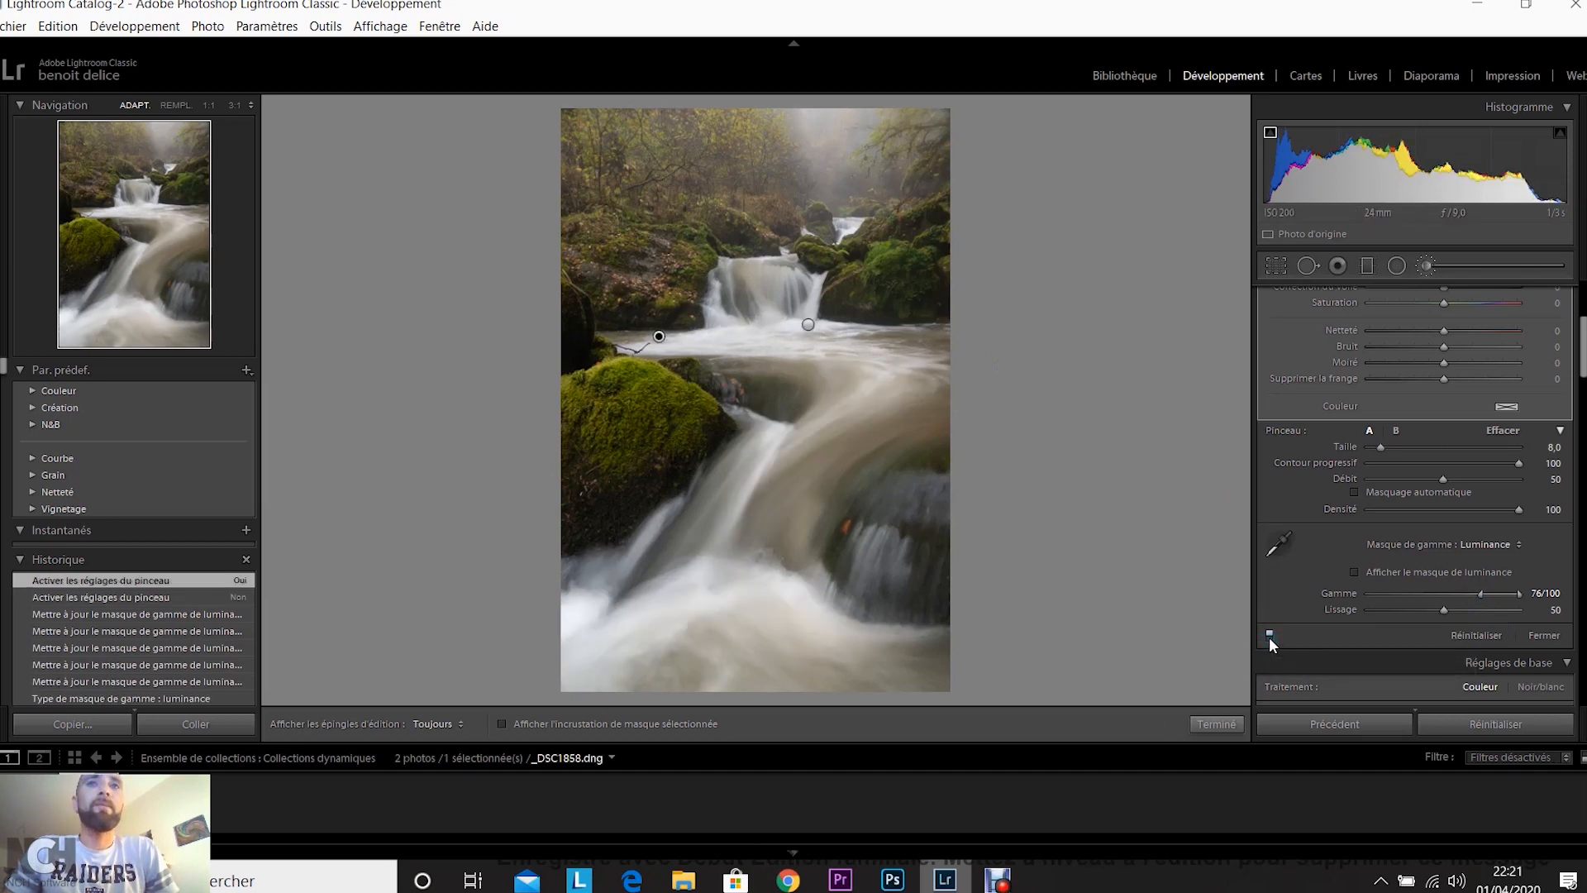
{"action": "left_click", "coordinate": [1270, 635]}
{"action": "left_click", "coordinate": [1269, 635]}
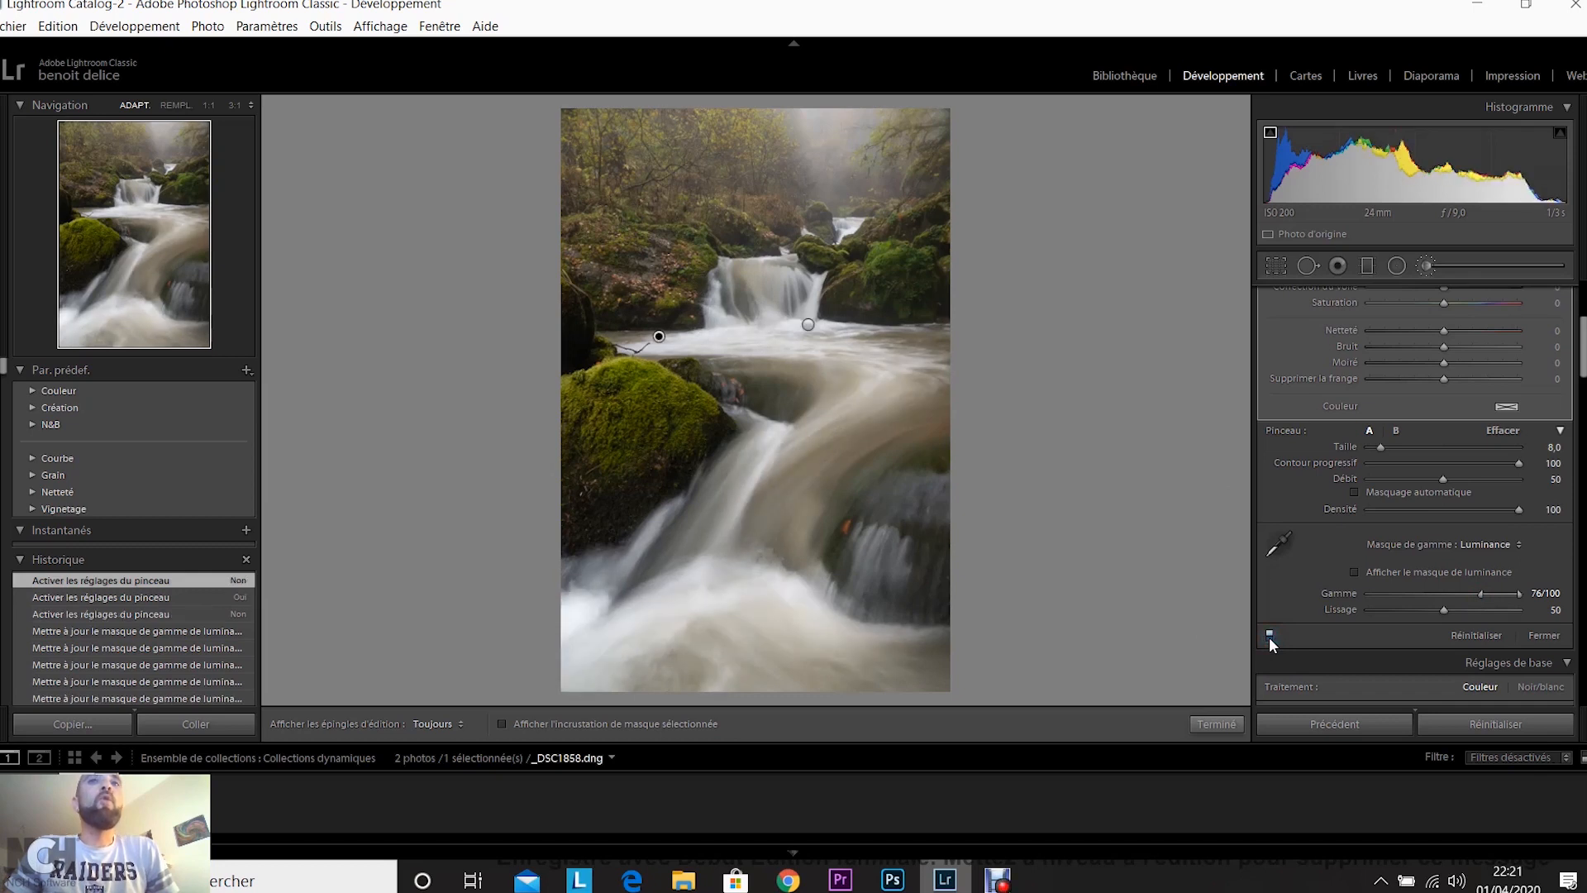
{"action": "left_click", "coordinate": [1269, 637]}
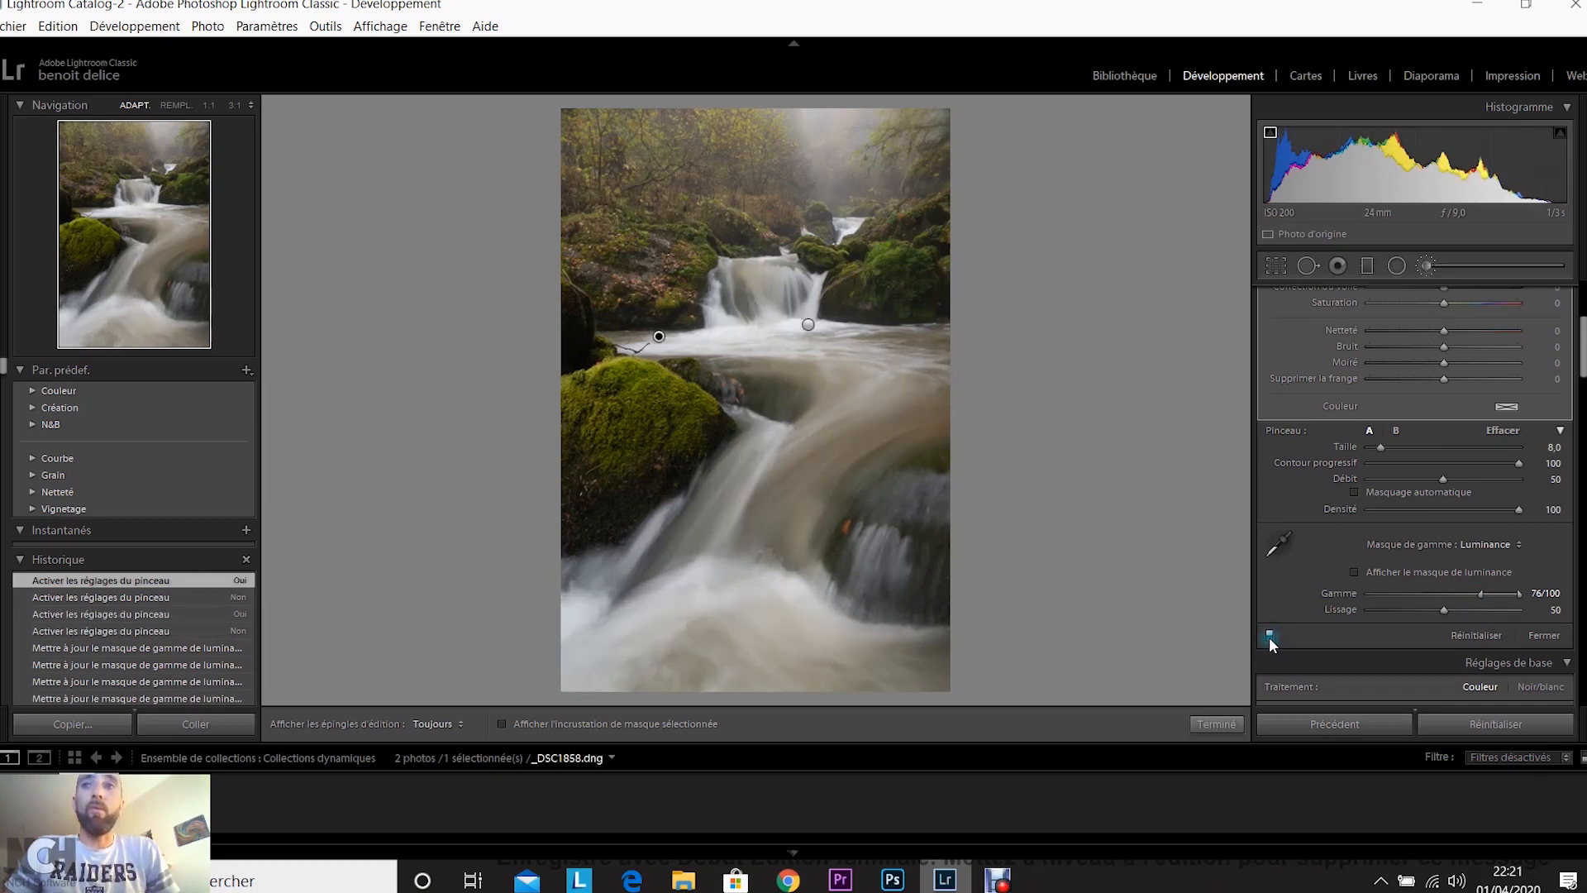
Reset the luminance range, set it to 65/100 with smoothing at 31, and display the luminance mask
{"action": "double_click", "coordinate": [1323, 593]}
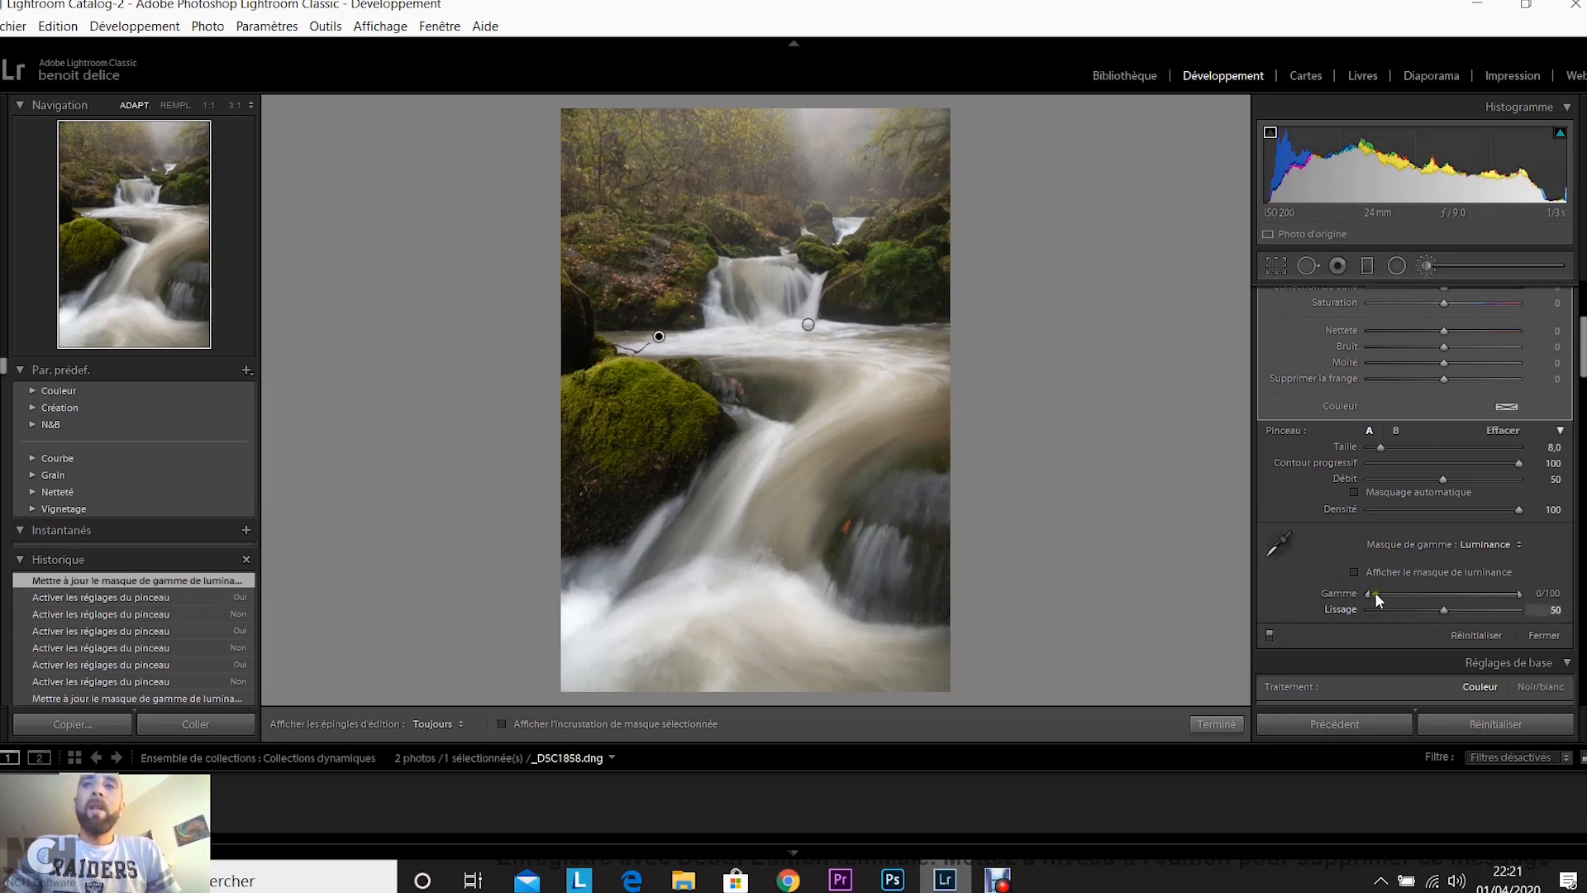
{"action": "left_click_drag", "start_coordinate": [1370, 592], "coordinate": [1473, 608]}
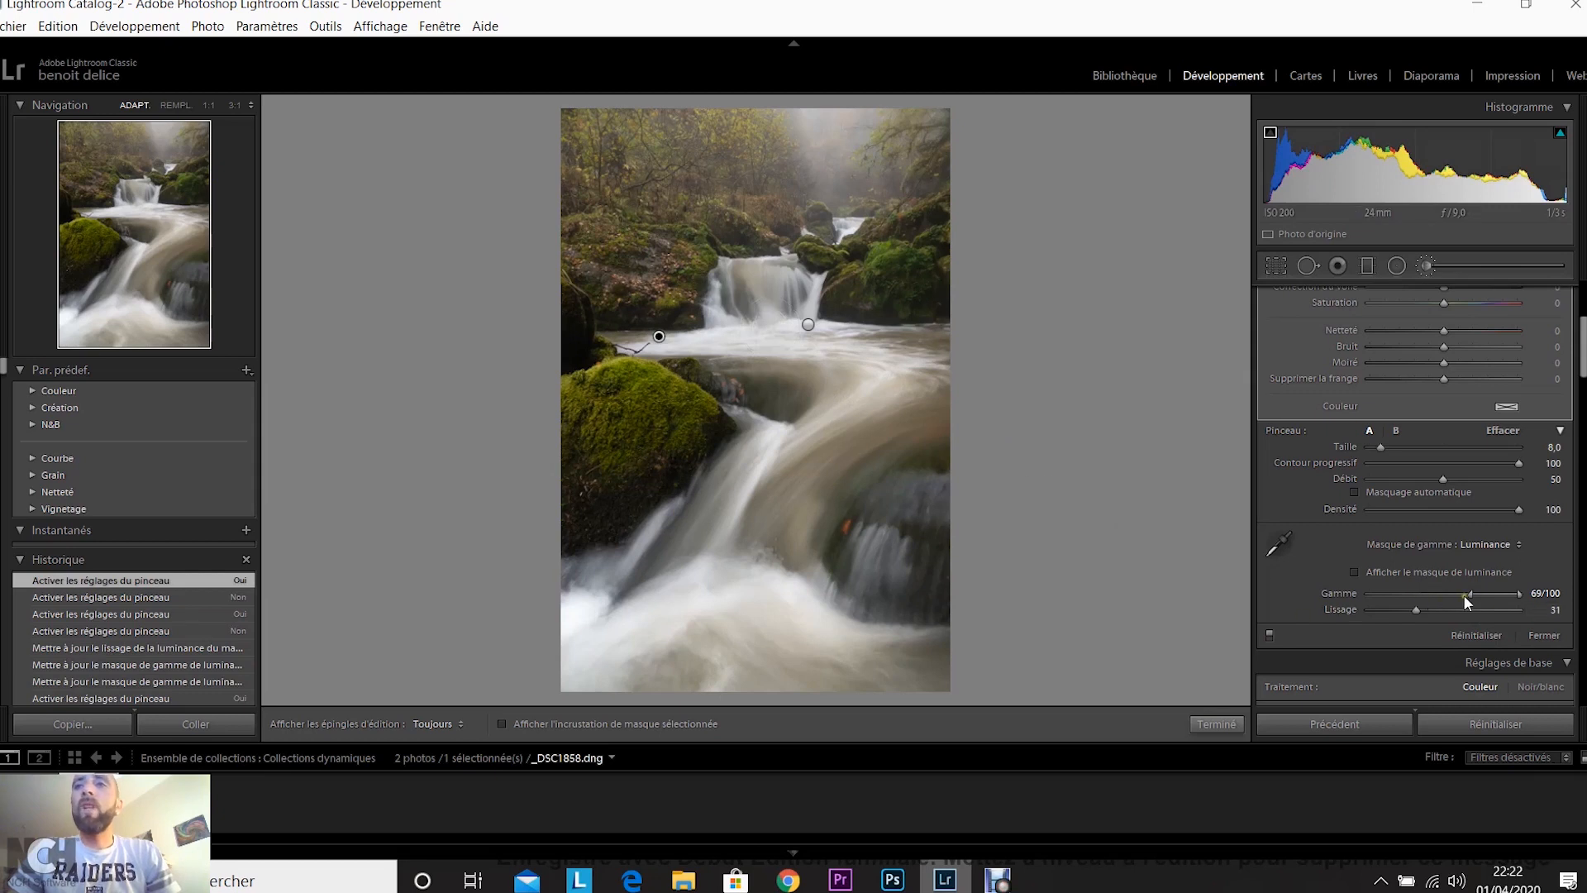
{"action": "left_click_drag", "start_coordinate": [1471, 592], "coordinate": [1465, 593]}
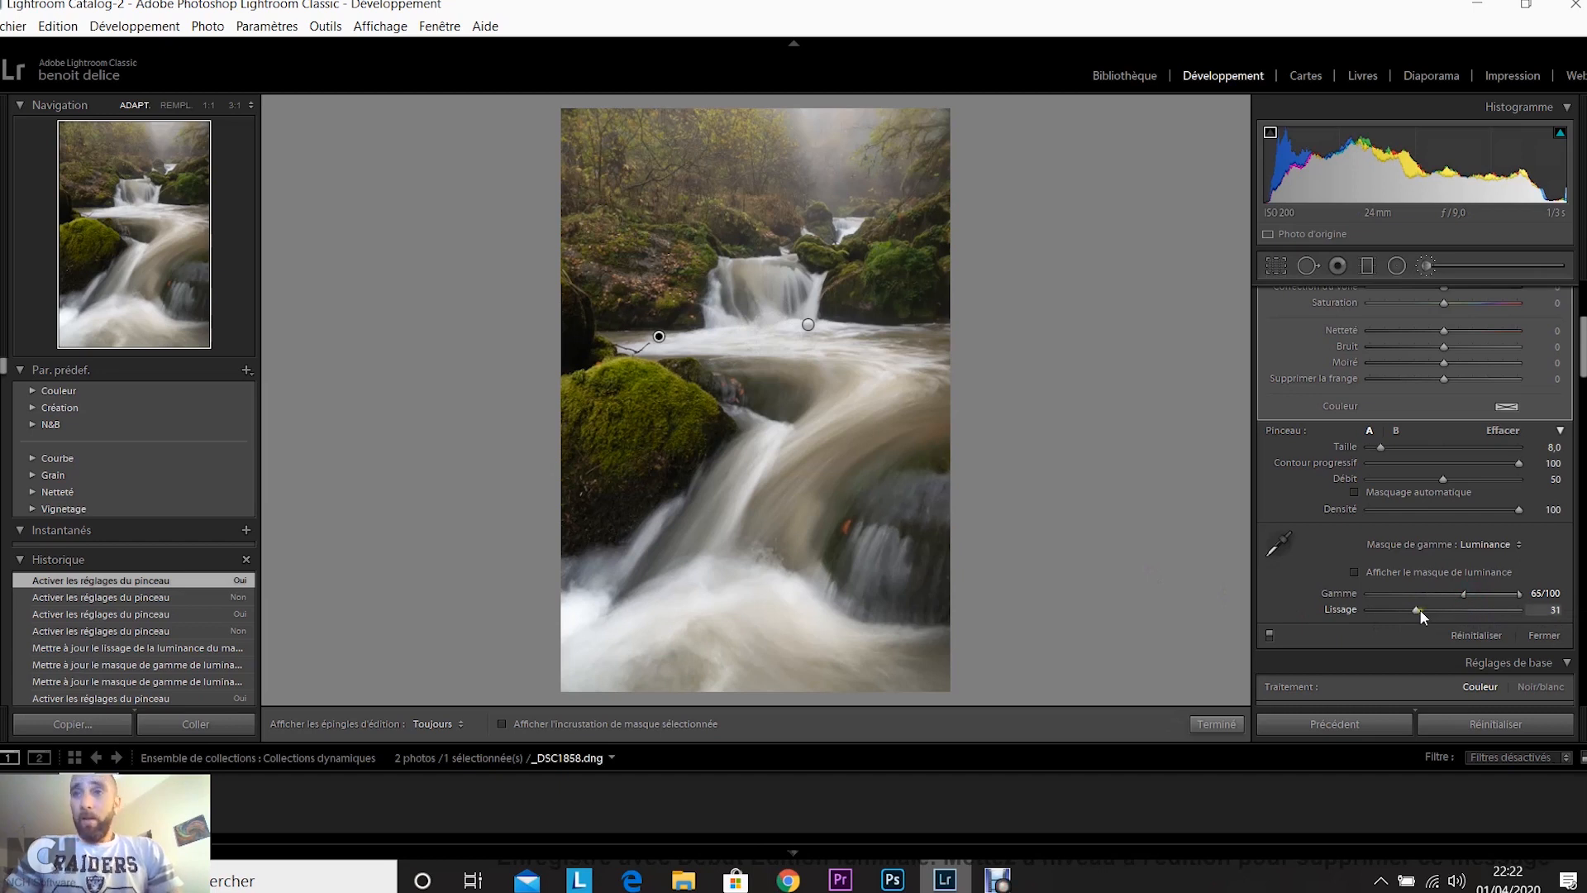
{"action": "left_click_drag", "start_coordinate": [1431, 608], "coordinate": [1416, 609]}
{"action": "left_click", "coordinate": [1354, 570]}
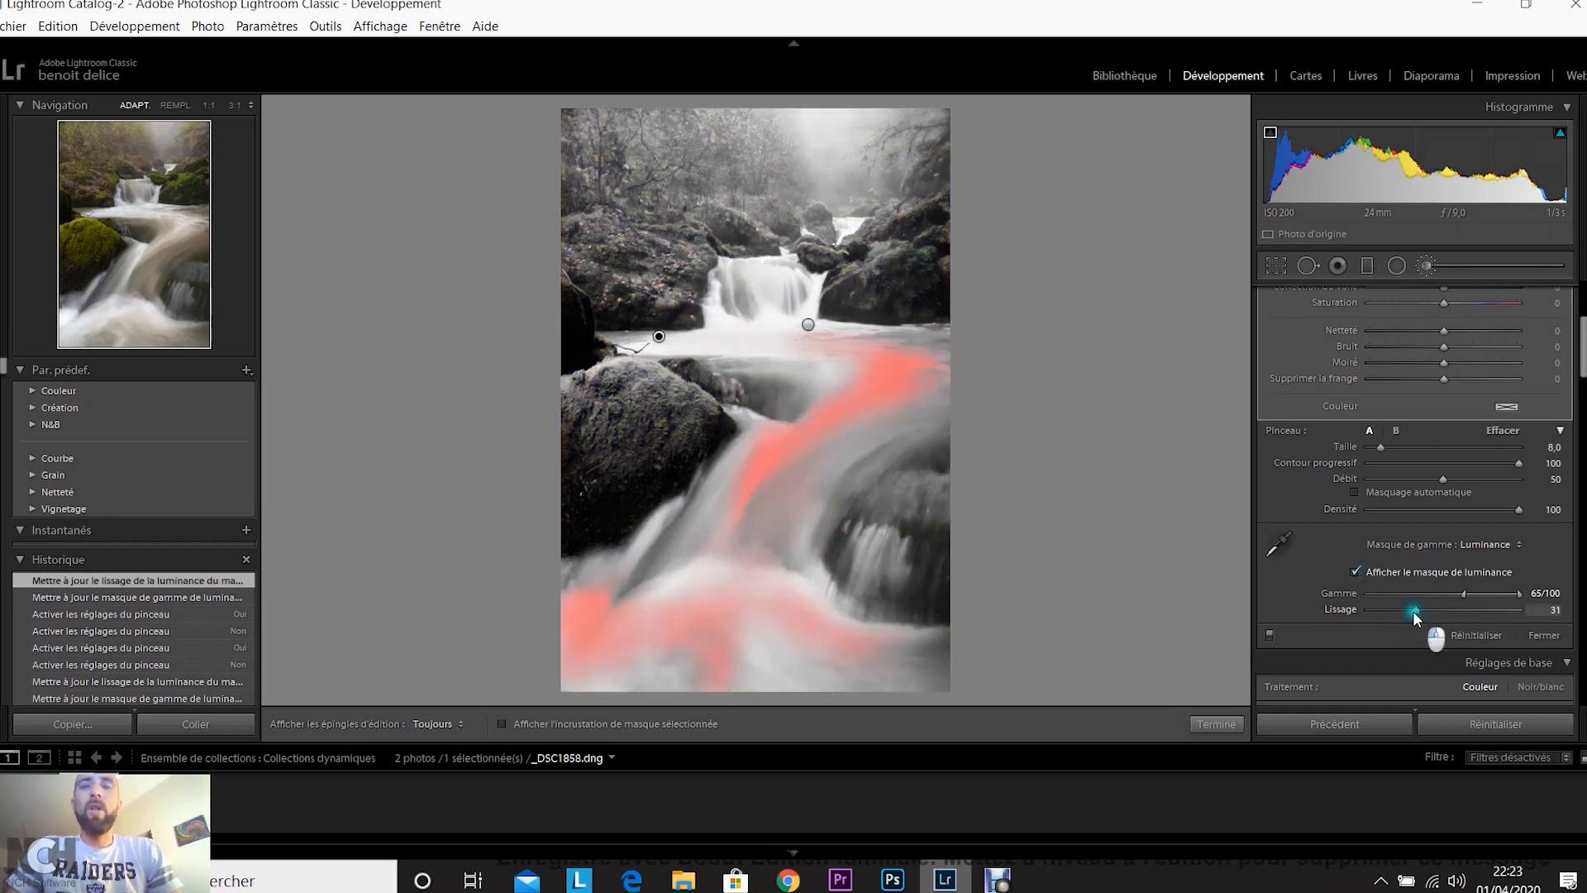
Compare smoothing values on the brightening mask, set smoothing to 17, and hide the luminance mask
{"action": "left_click_drag", "start_coordinate": [1396, 610], "coordinate": [1434, 608]}
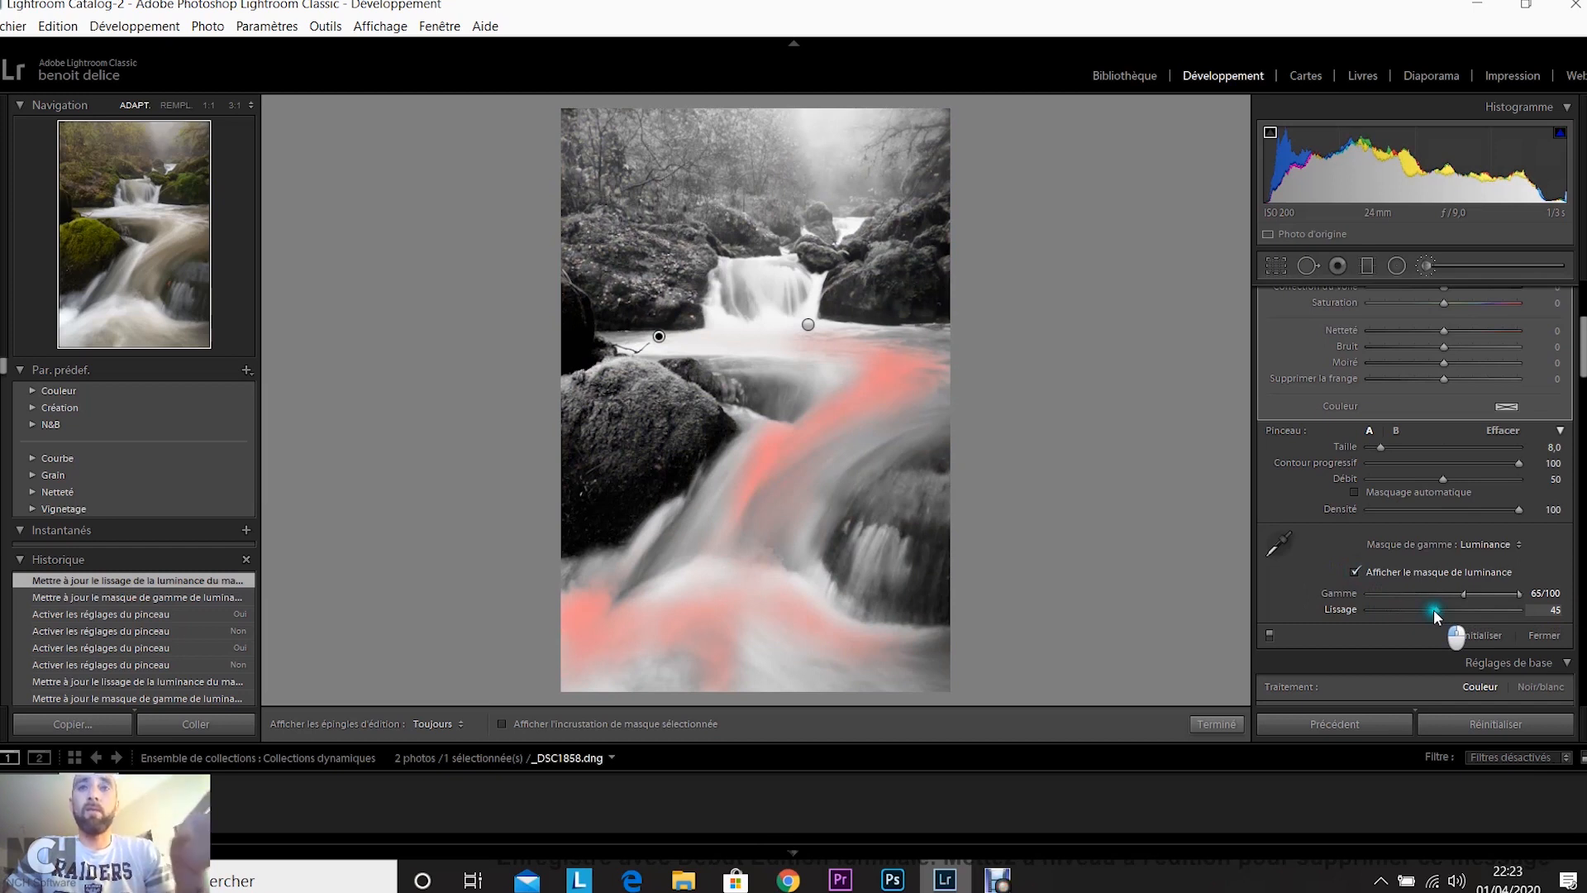
{"action": "left_click_drag", "start_coordinate": [1433, 609], "coordinate": [1395, 608]}
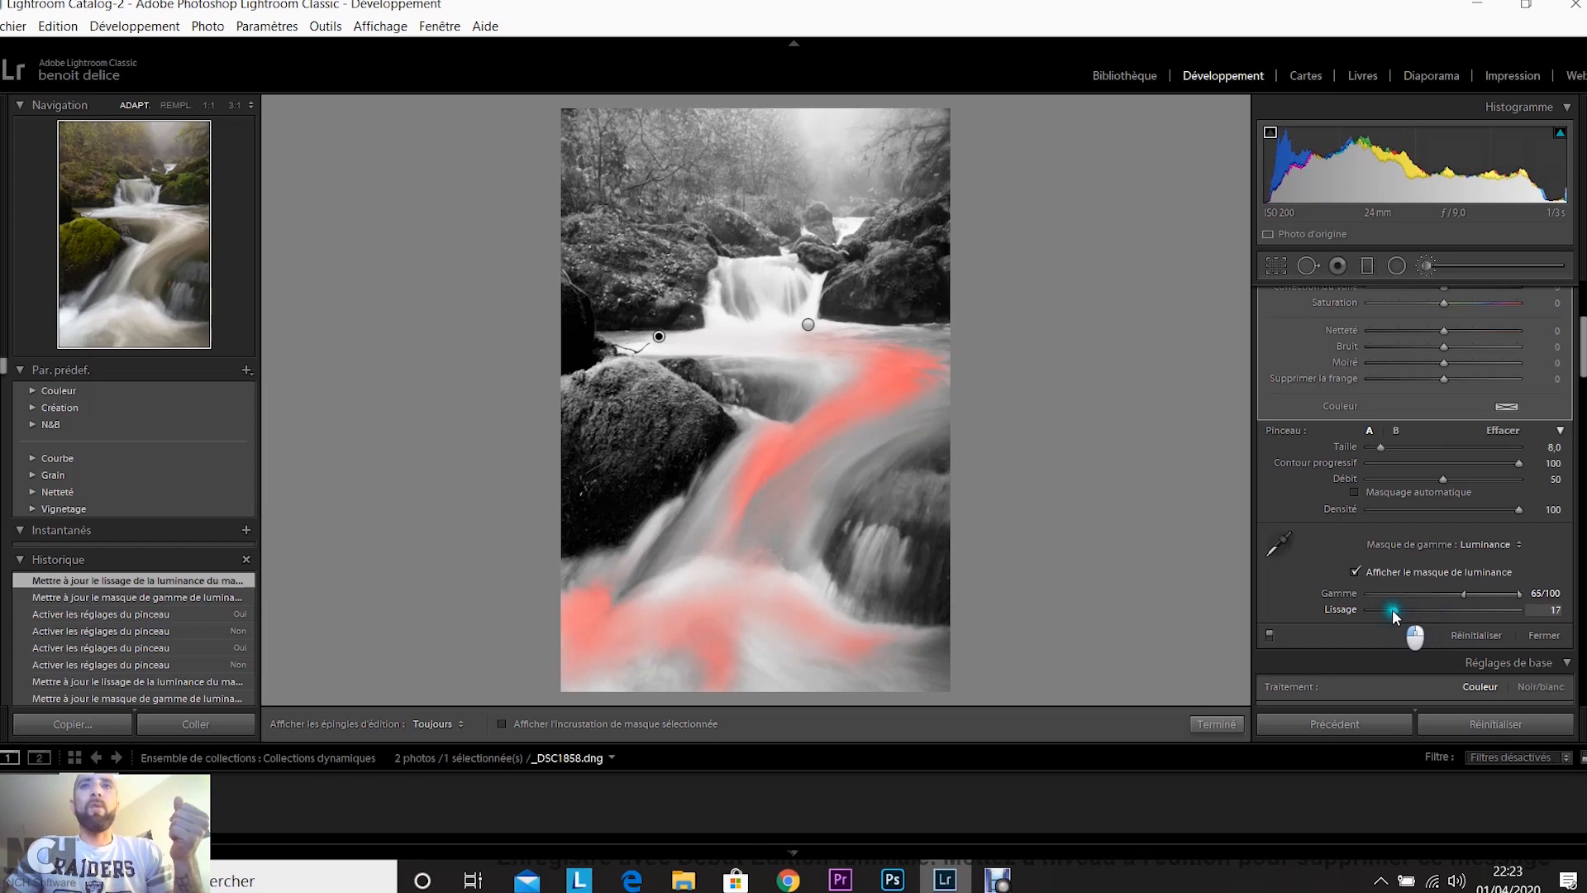
{"action": "left_click_drag", "start_coordinate": [1391, 610], "coordinate": [1392, 609]}
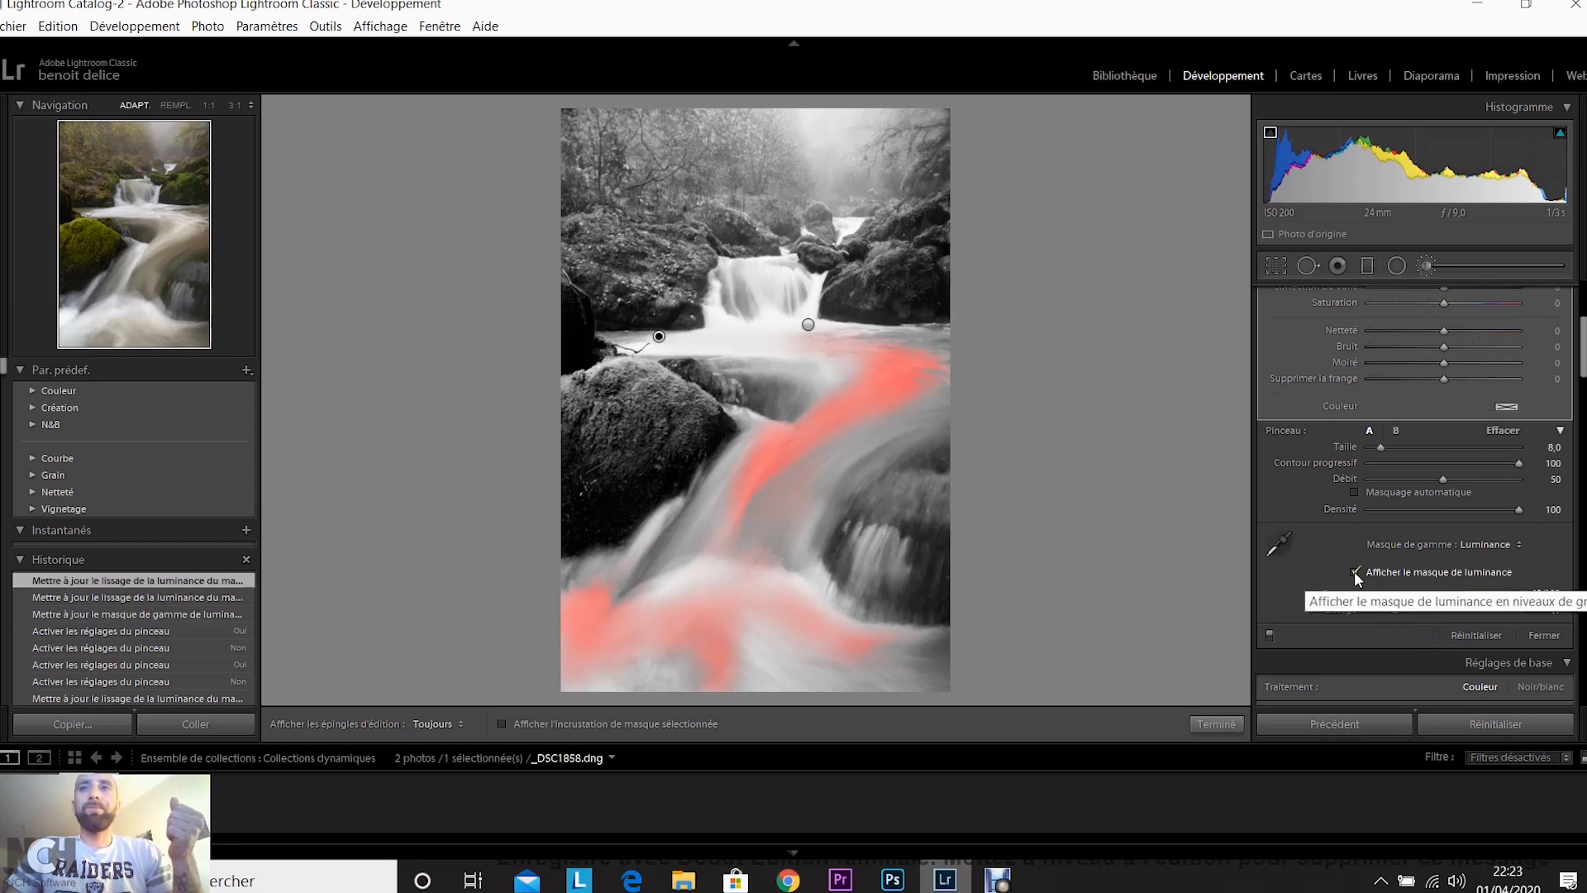
{"action": "left_click", "coordinate": [1356, 572]}
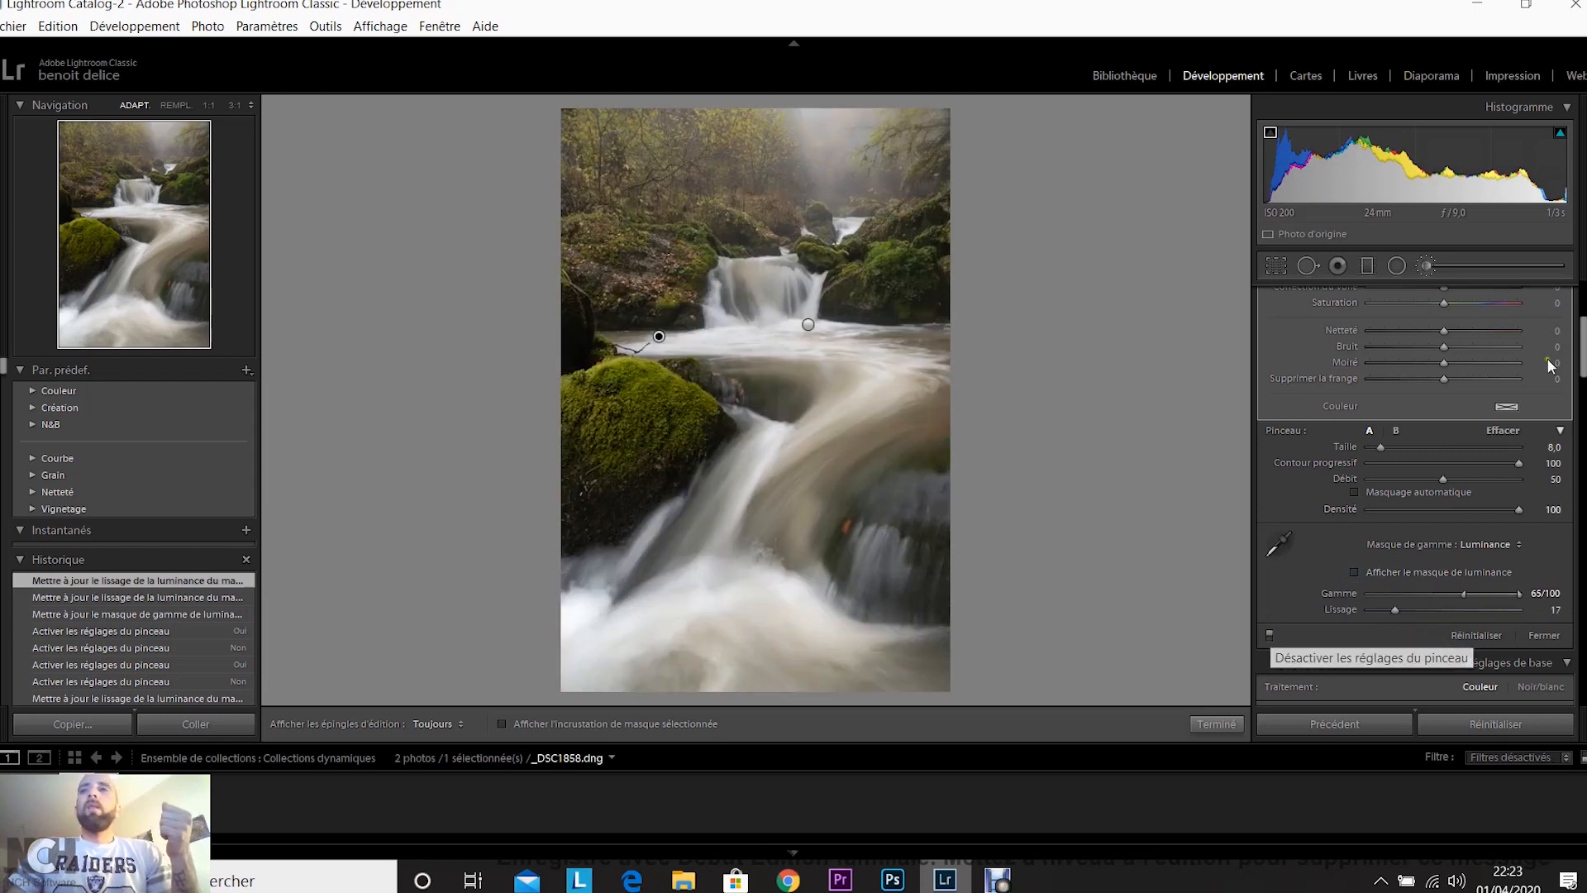
Display highlight clipping, lower the brightening mask's Whites to 17, and close the adjustment brush
{"action": "left_click_drag", "start_coordinate": [1584, 347], "coordinate": [1583, 311]}
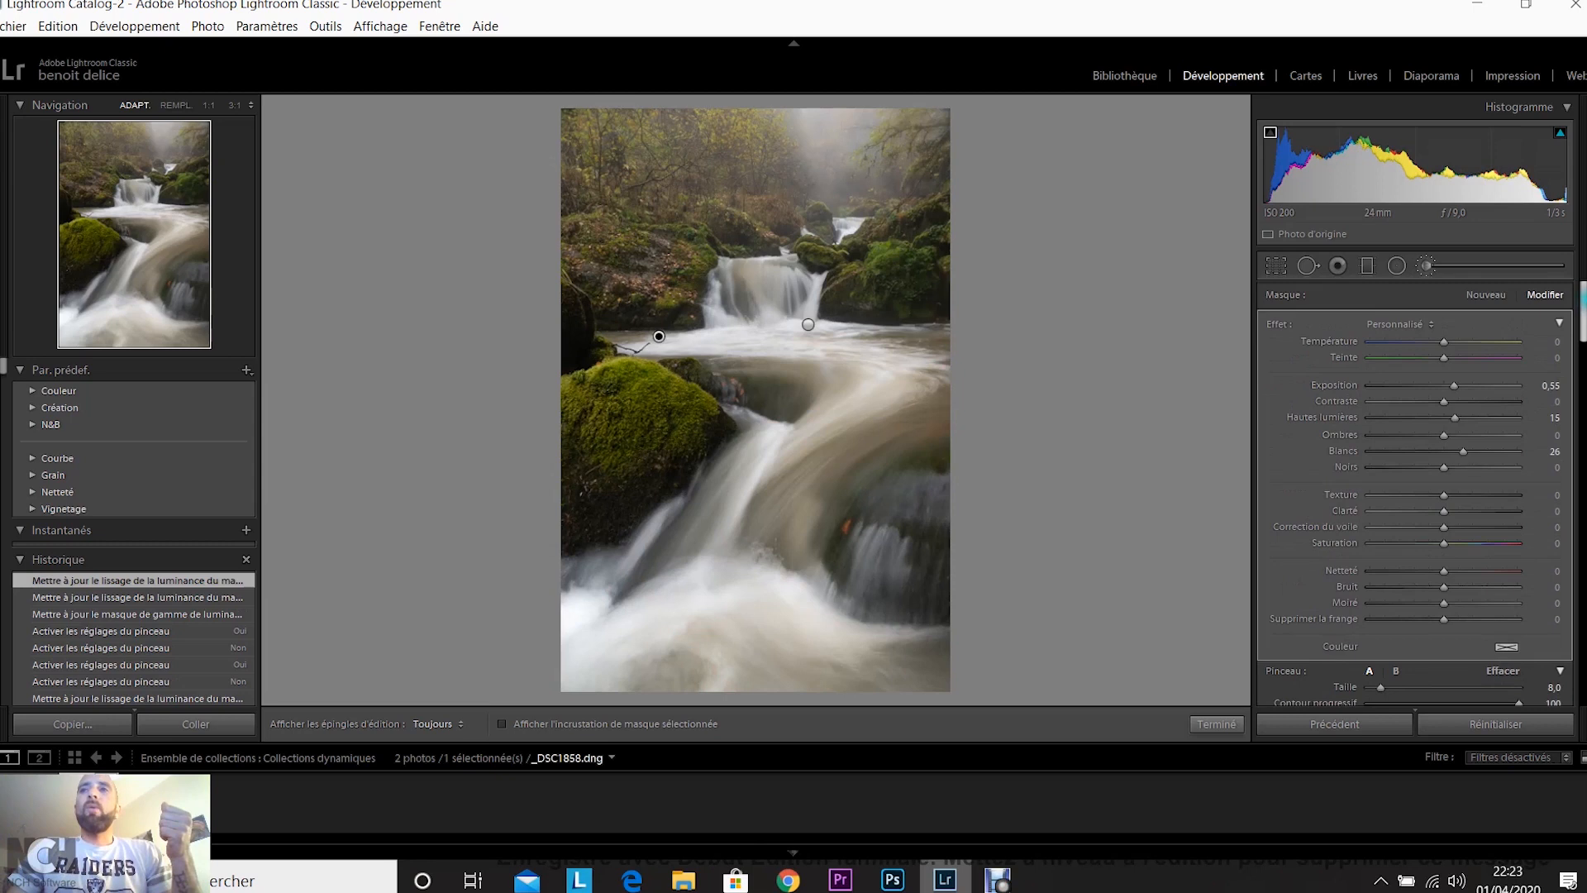
{"action": "mouse_move", "coordinate": [1562, 138]}
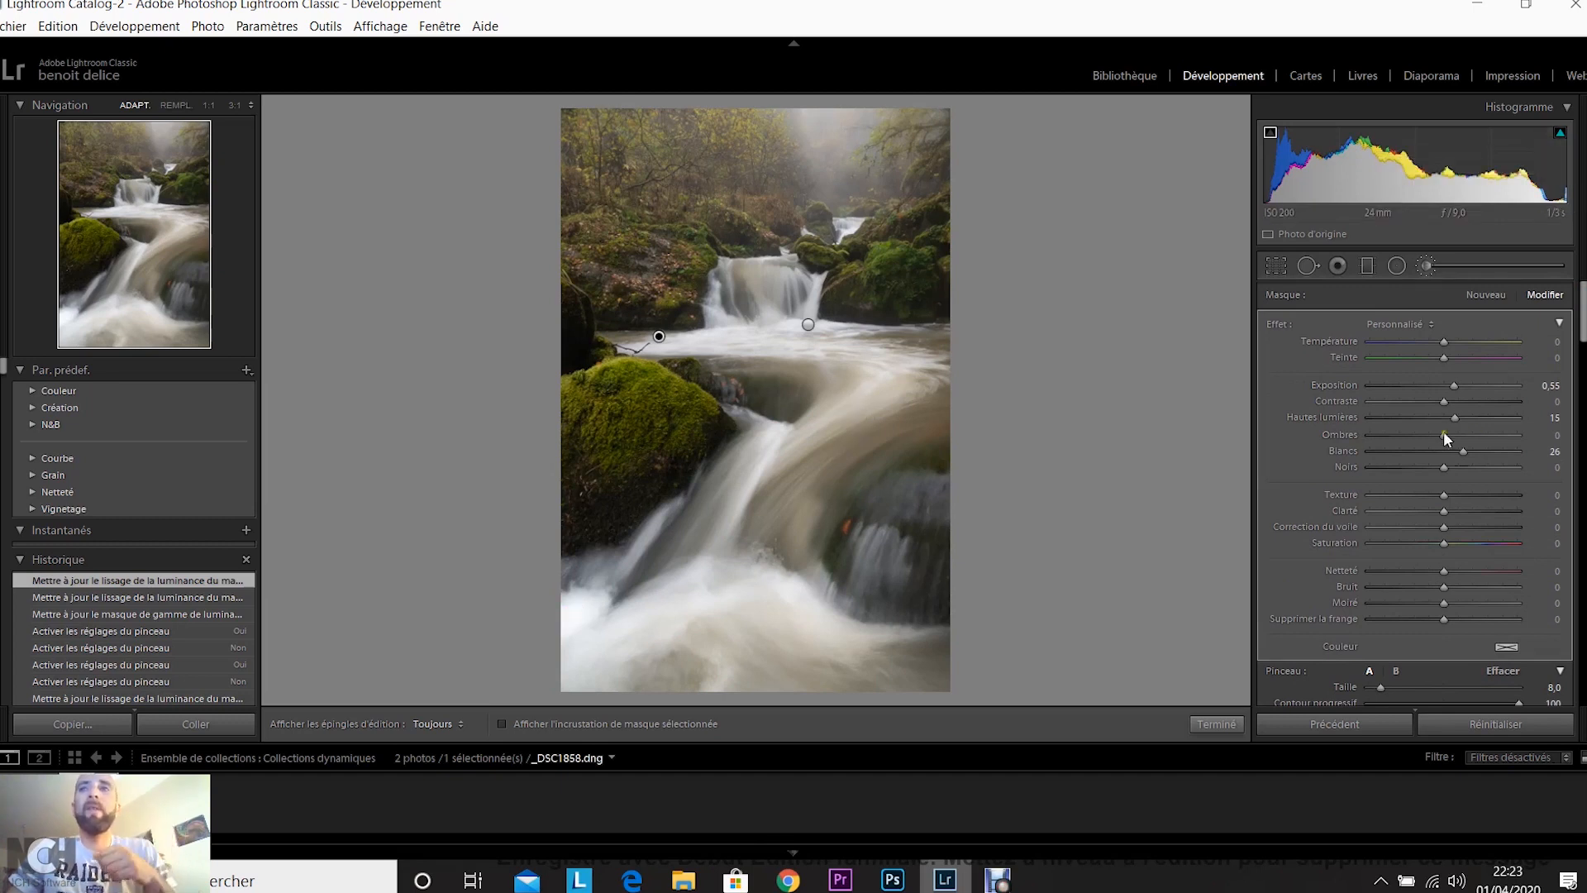
{"action": "left_click", "coordinate": [1561, 141]}
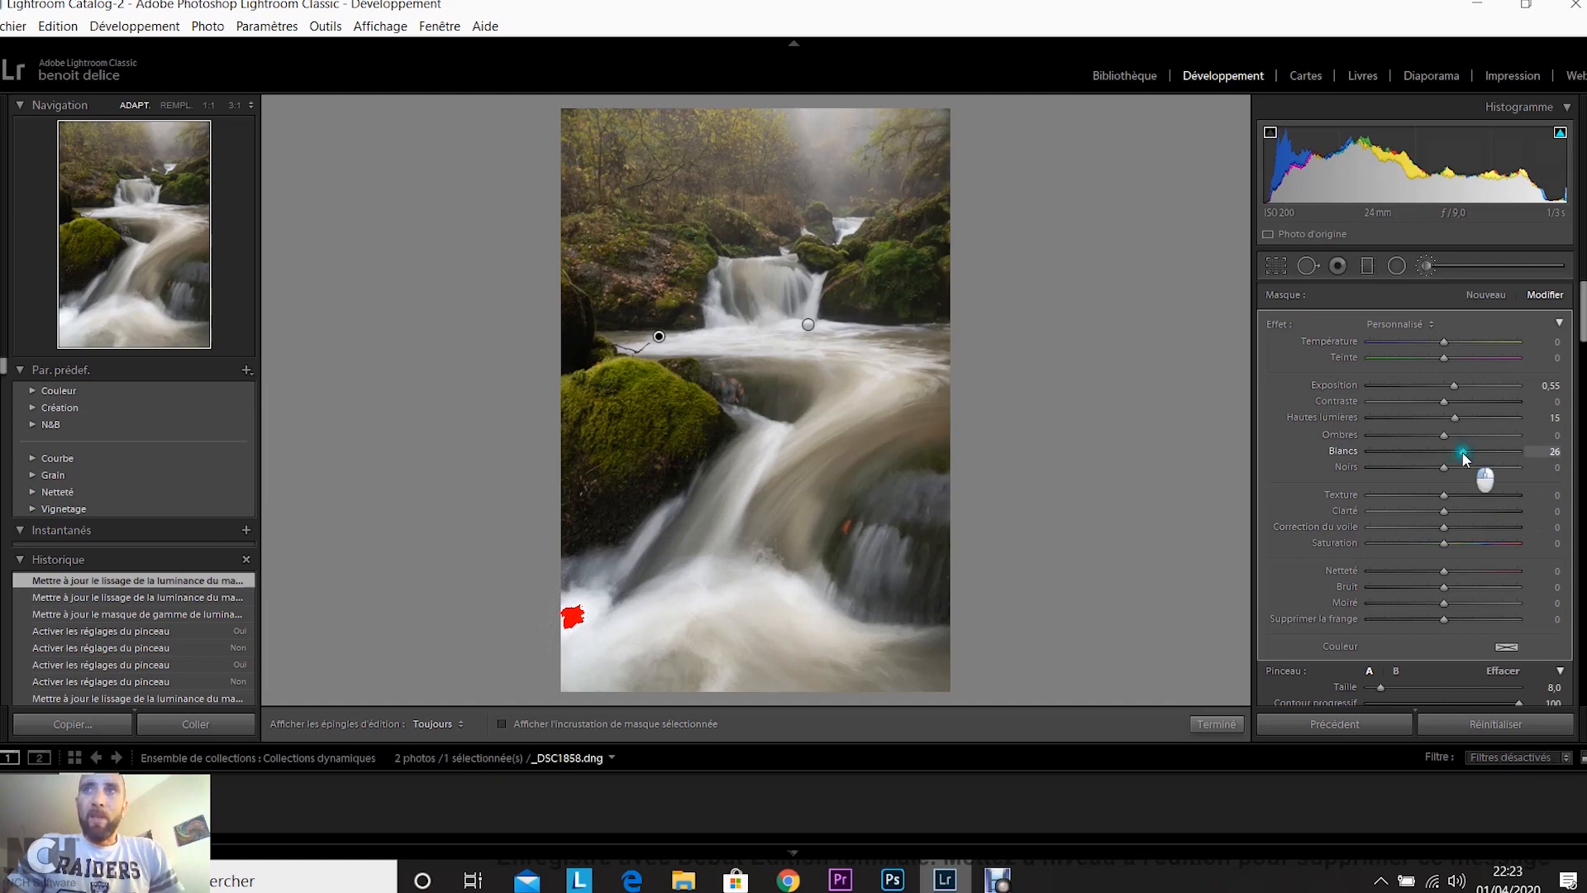
{"action": "left_click_drag", "start_coordinate": [1461, 453], "coordinate": [1454, 451]}
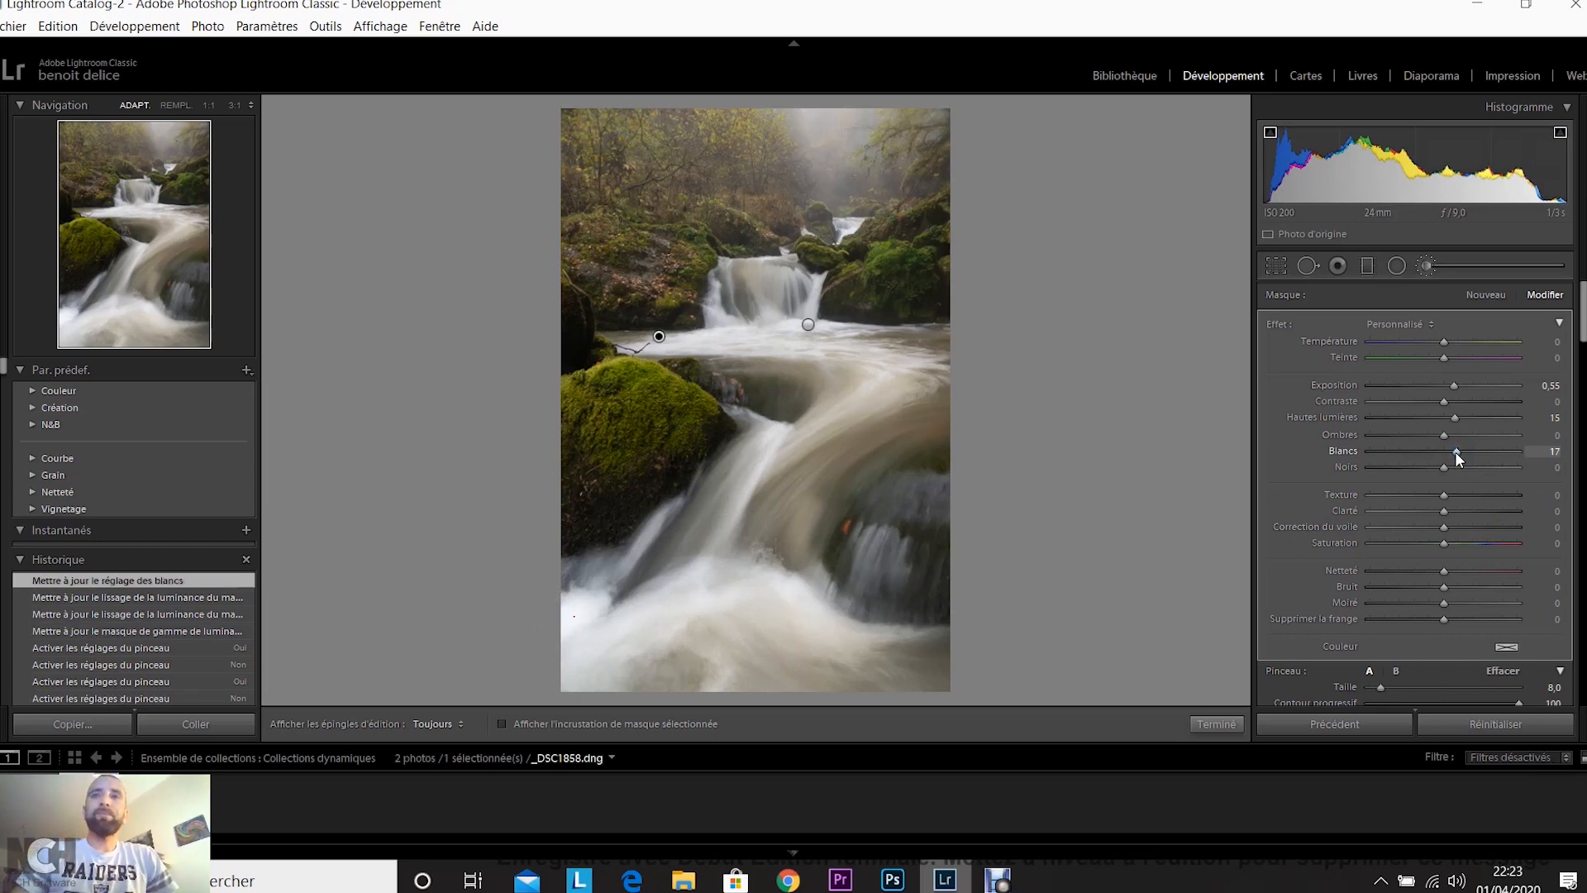
{"action": "left_click", "coordinate": [1083, 419]}
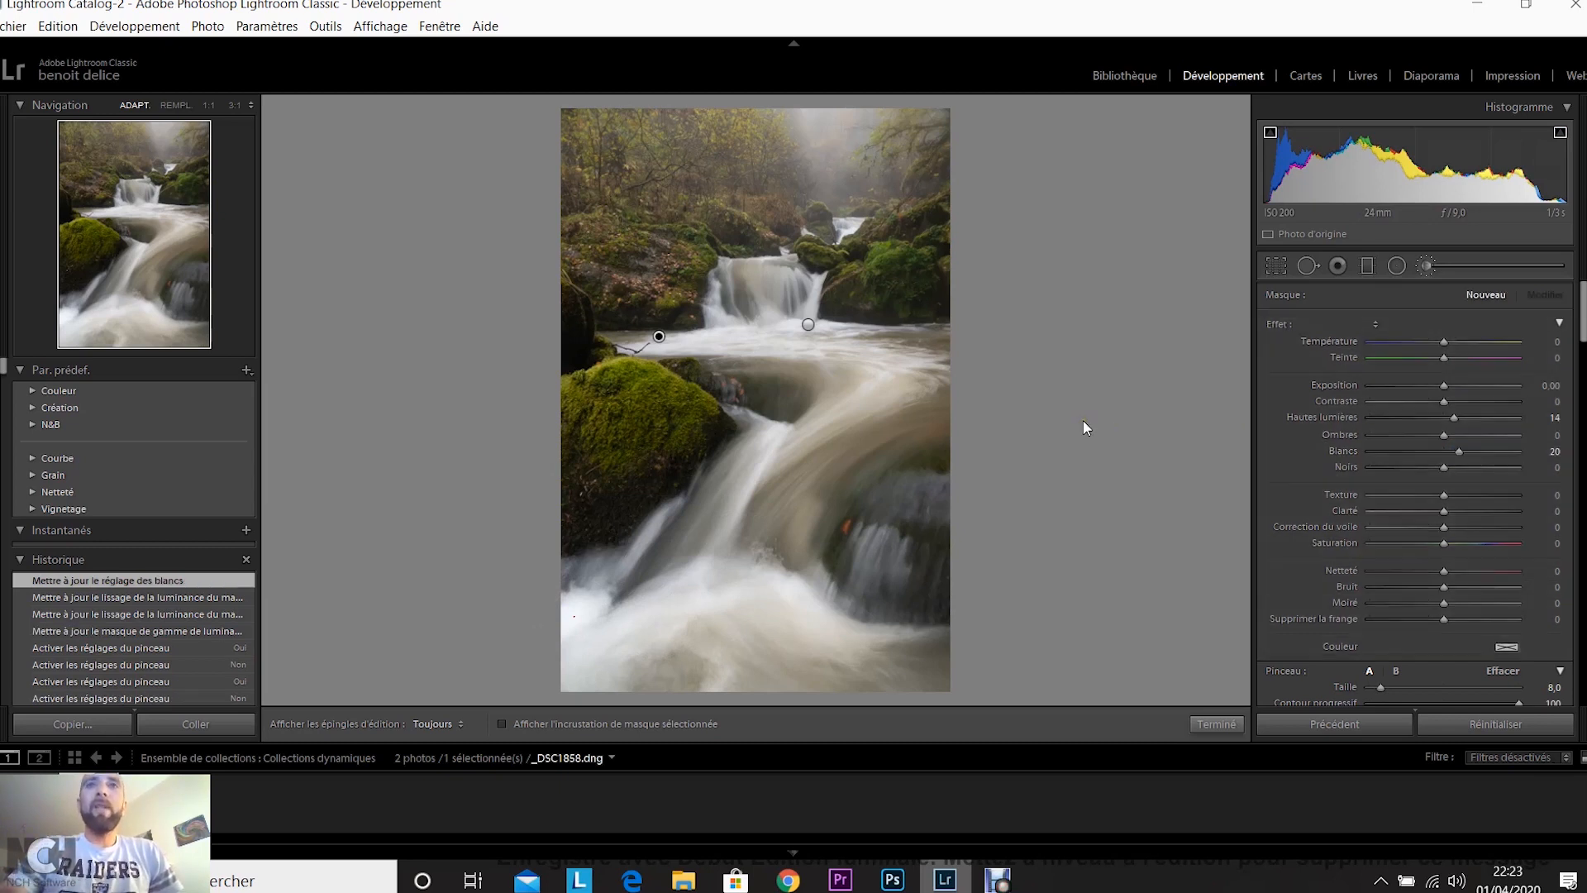
{"action": "key", "text": "k"}
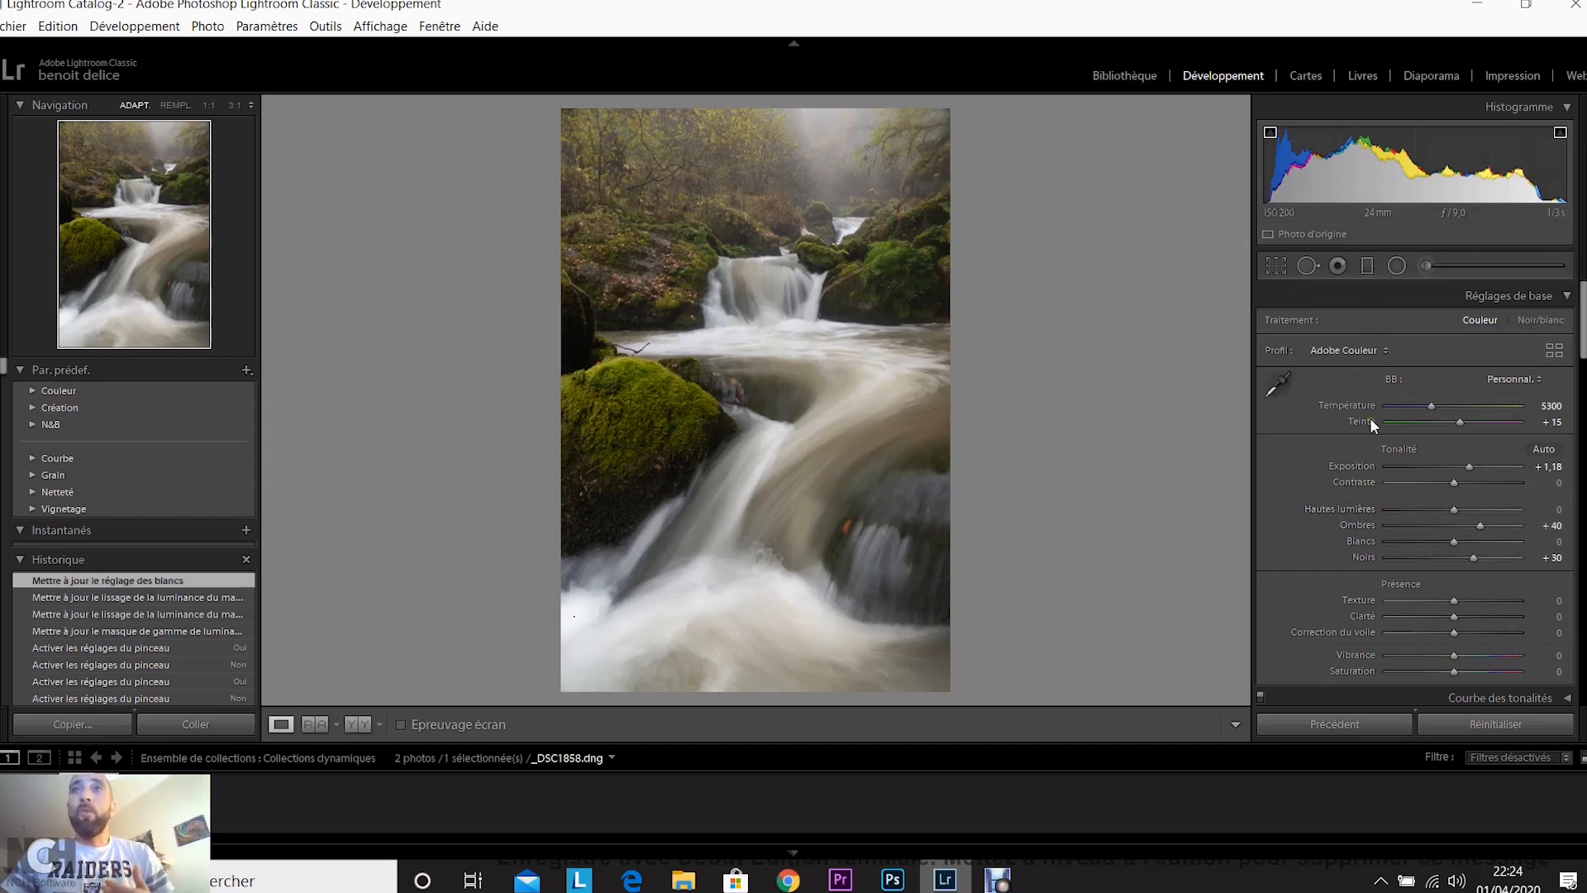
Reset the effect settings for a new adjustment brush and set Exposure to −0.64, Shadows to −3 and Blacks to −15
{"action": "left_click", "coordinate": [1425, 265]}
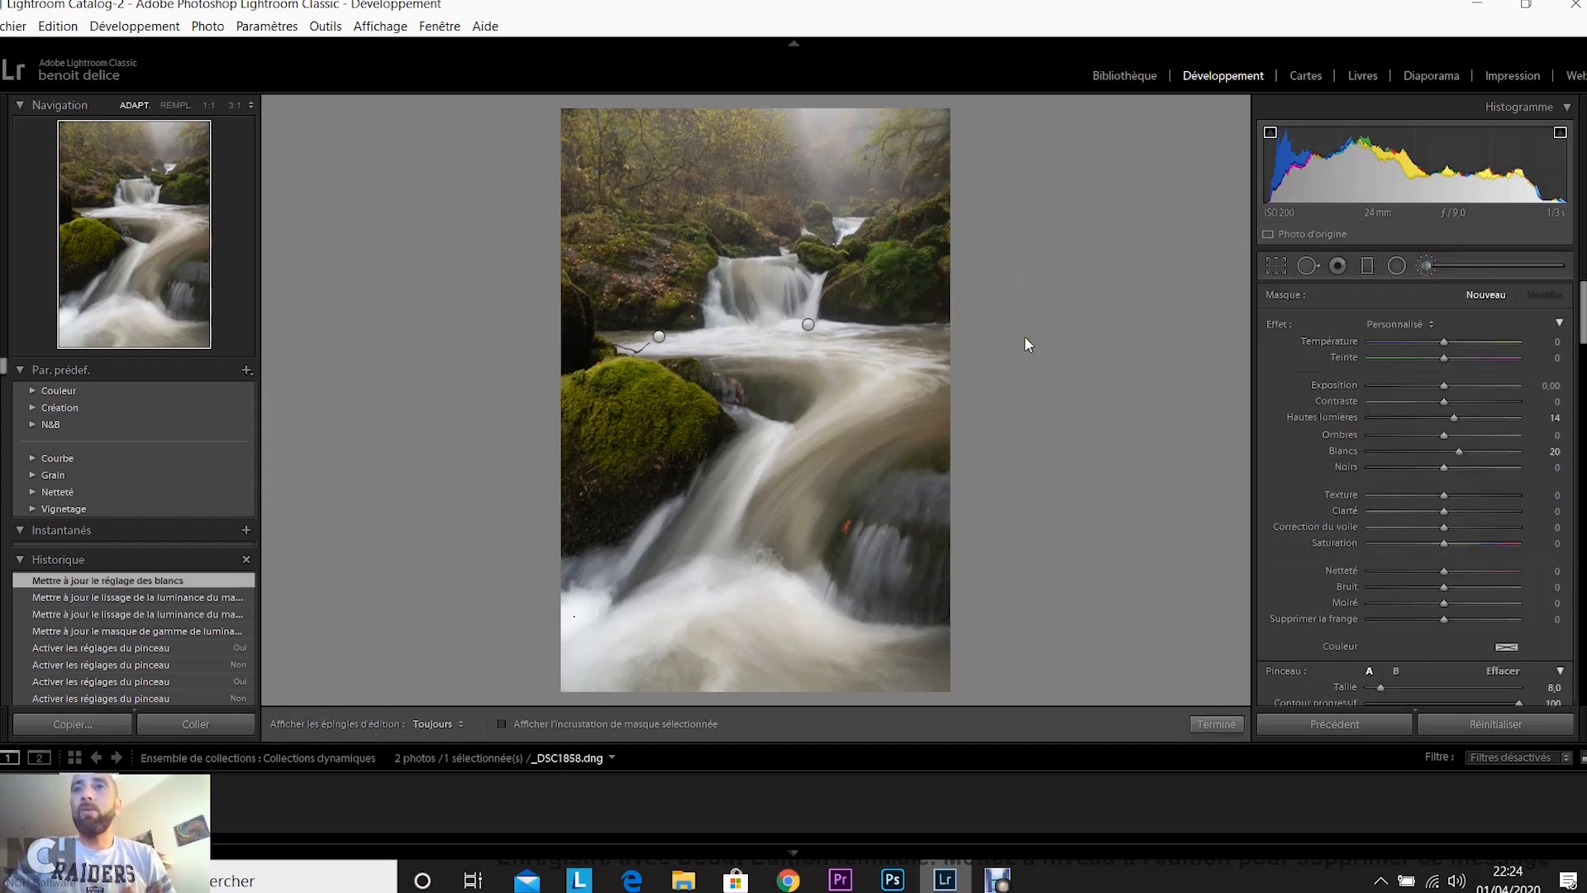
{"action": "left_click", "coordinate": [1278, 324]}
{"action": "left_click", "coordinate": [1278, 324]}
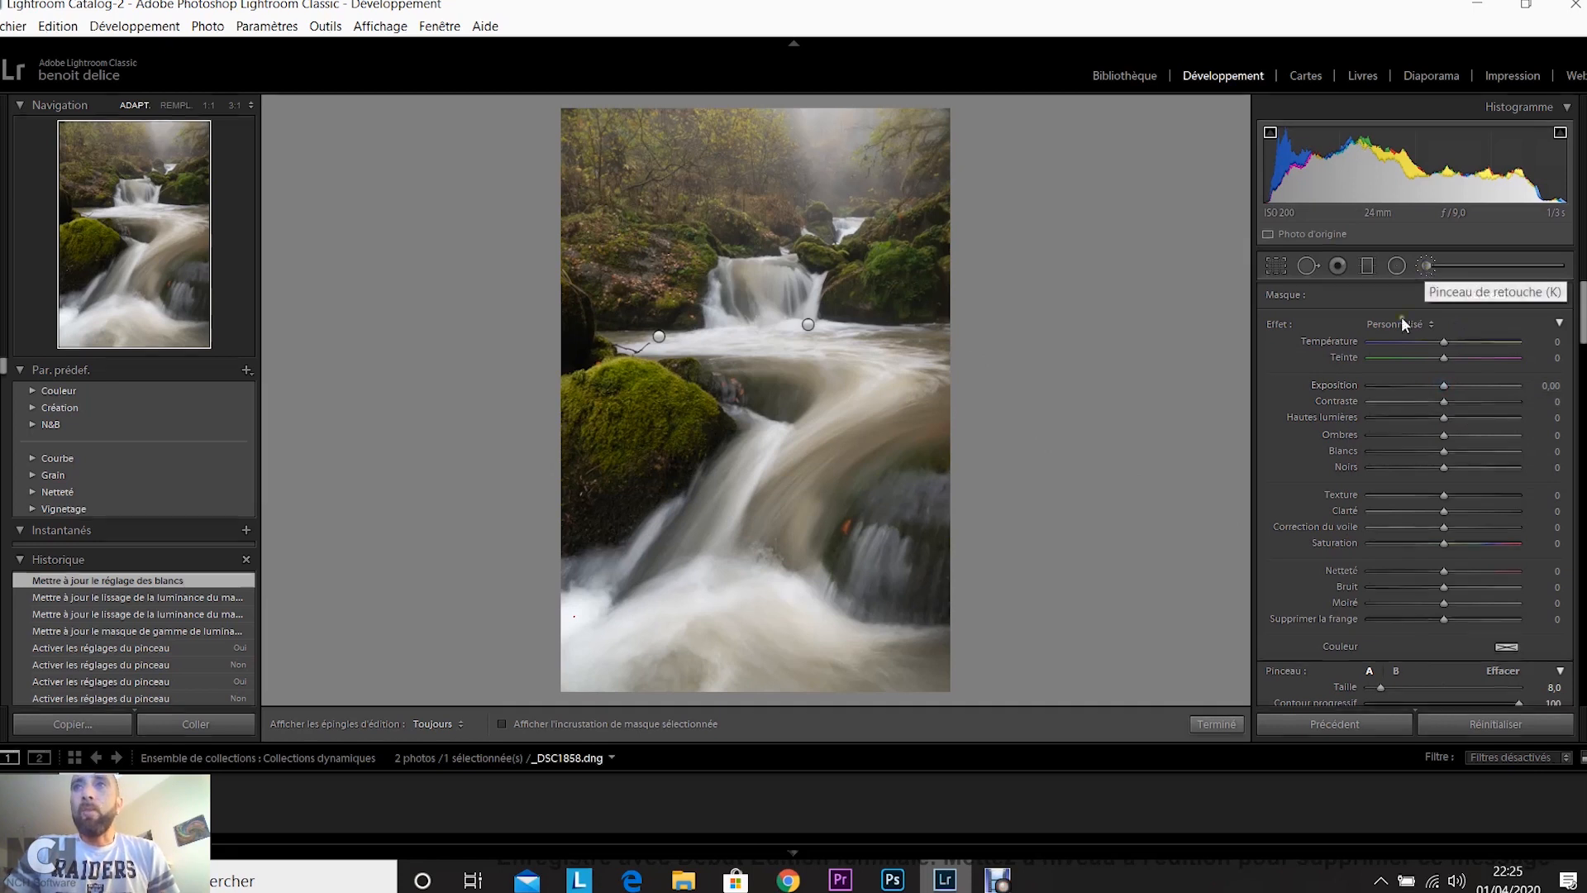
{"action": "left_click", "coordinate": [1445, 389]}
{"action": "left_click_drag", "start_coordinate": [1443, 388], "coordinate": [1433, 390]}
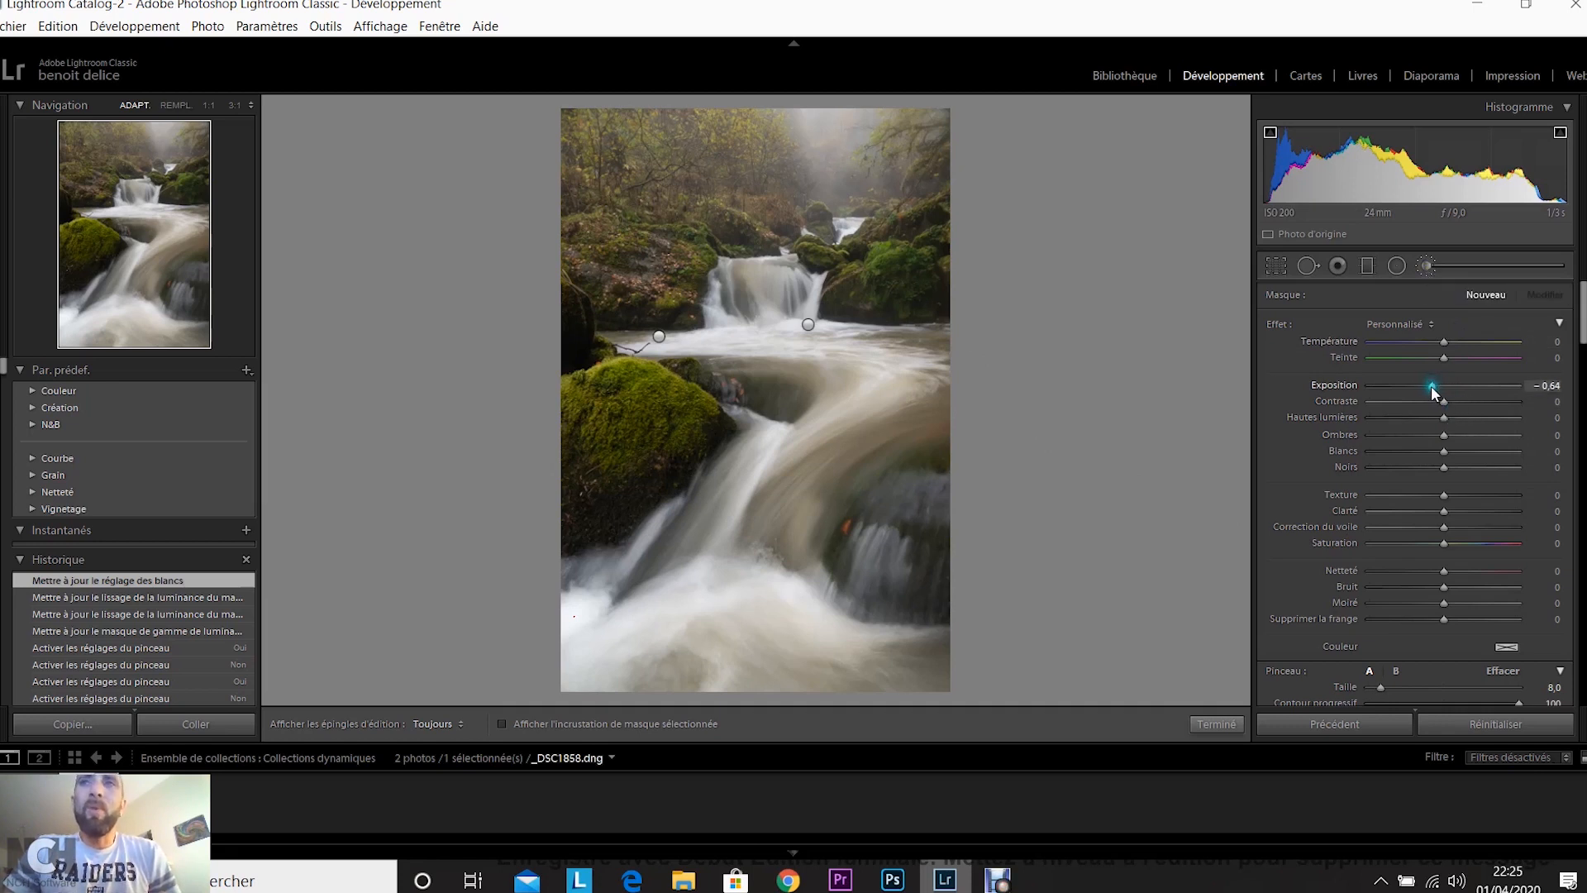
{"action": "left_click", "coordinate": [1445, 436]}
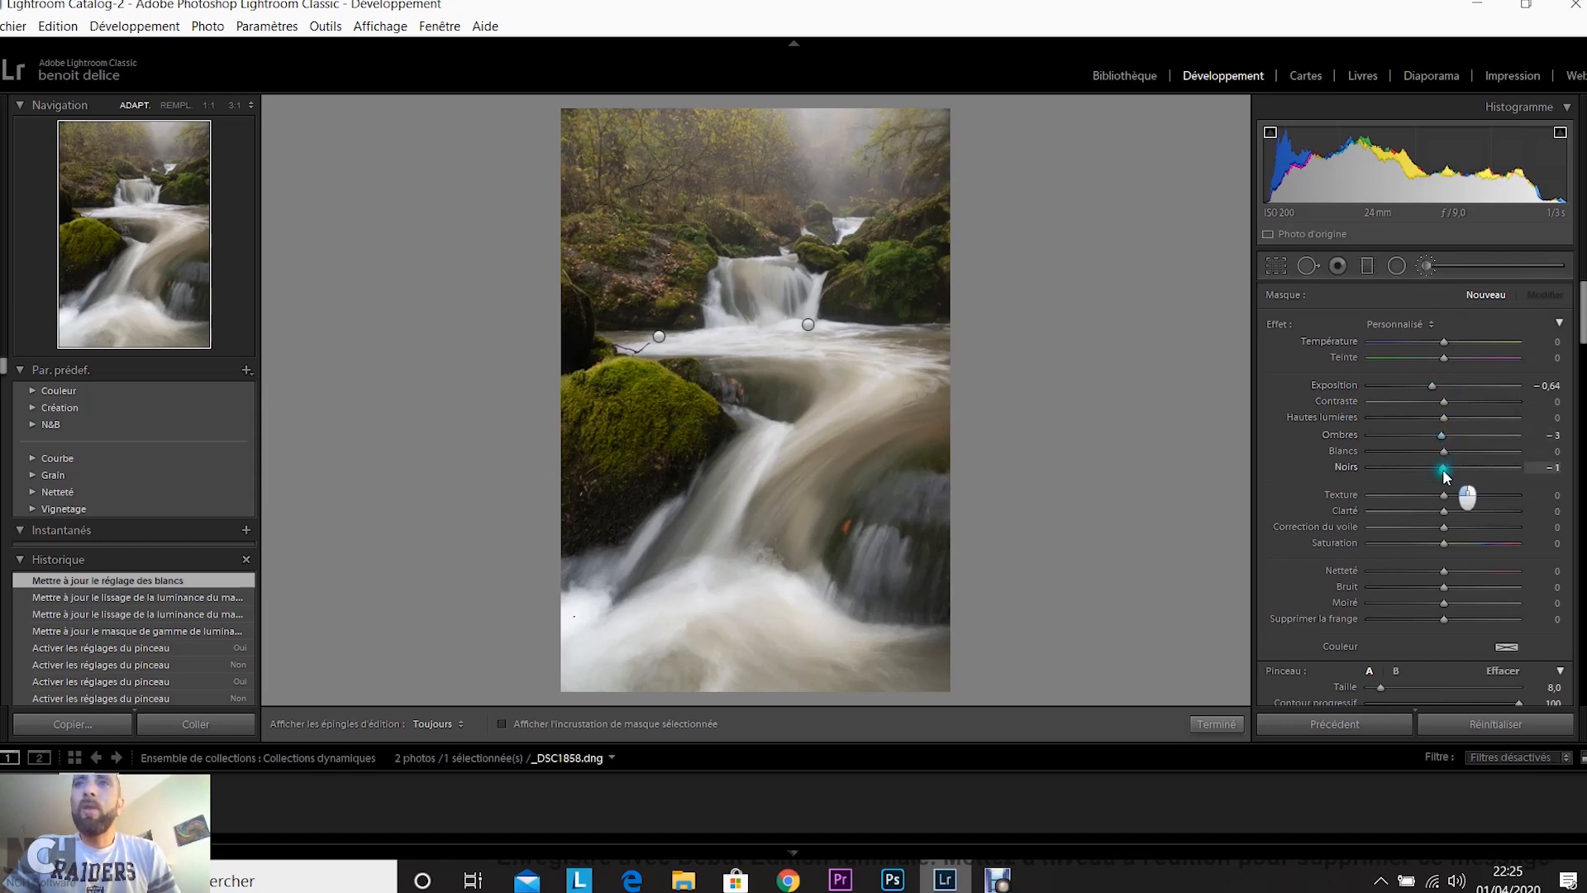
{"action": "left_click_drag", "start_coordinate": [1437, 469], "coordinate": [1437, 468]}
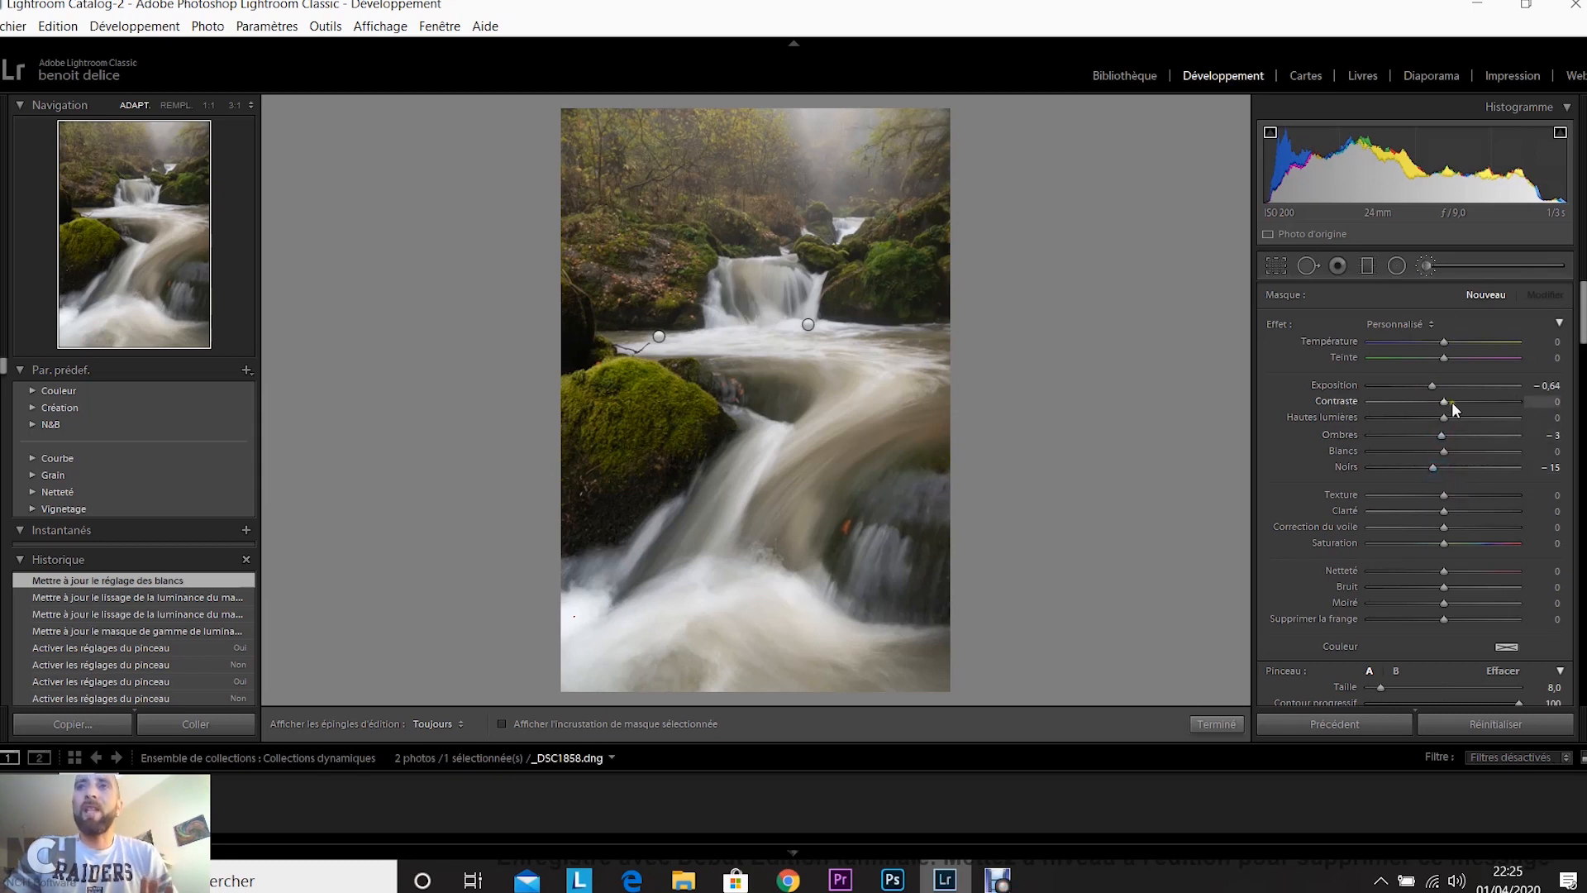
Paint the darkening brush at size 8 over the shaded water and rocks along the photo's lower right edge
{"action": "scroll", "coordinate": [1417, 509], "scroll_direction": "down", "scroll_amount": 5}
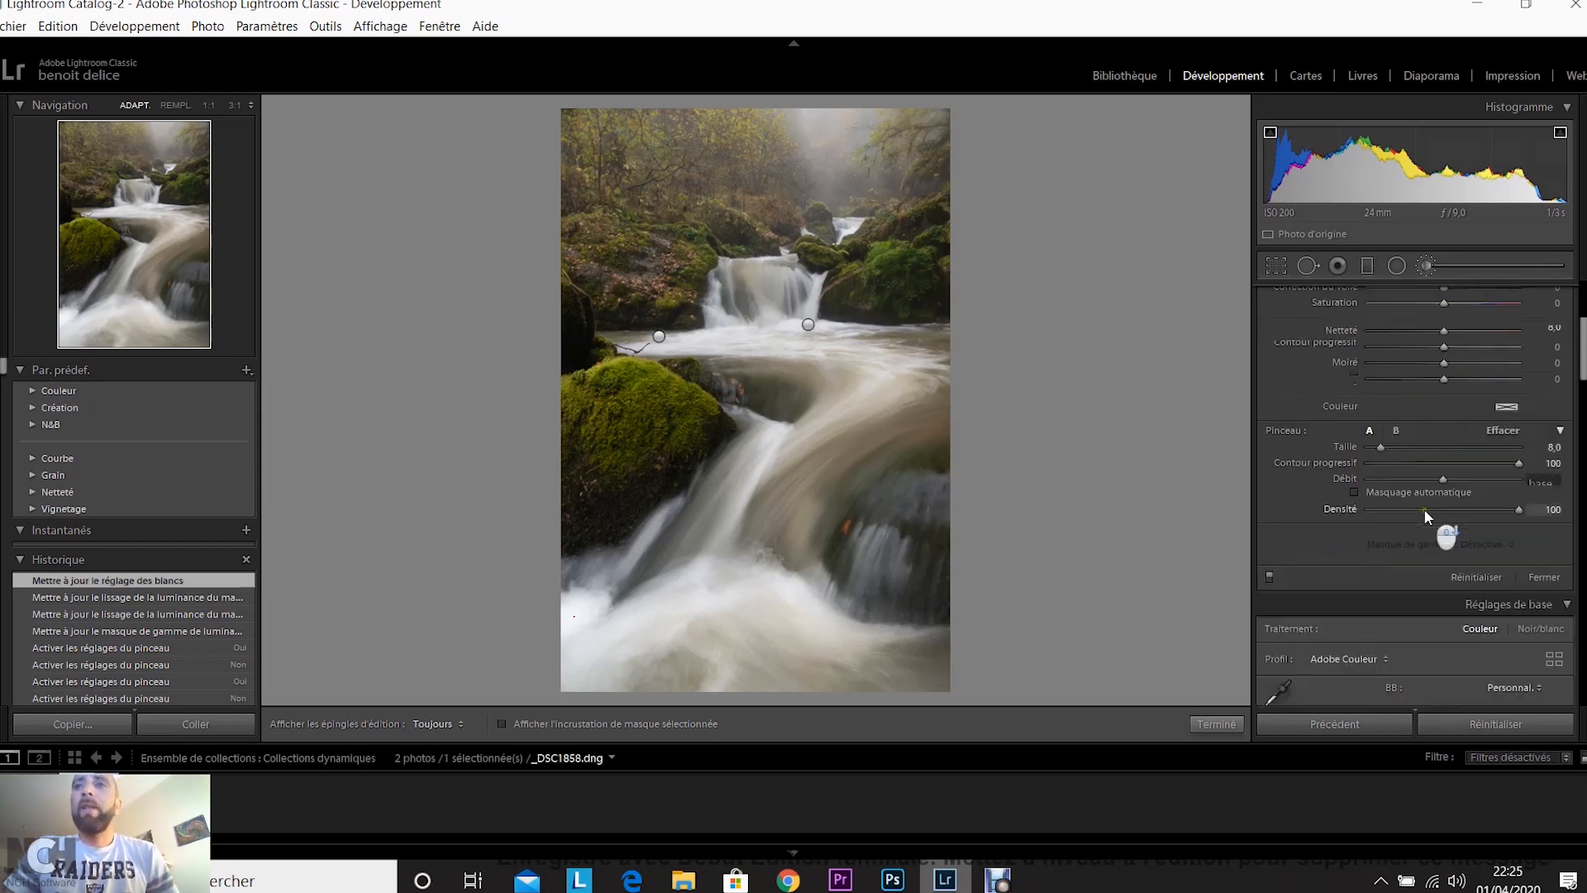
{"action": "scroll", "coordinate": [1425, 509], "scroll_direction": "up", "scroll_amount": 3}
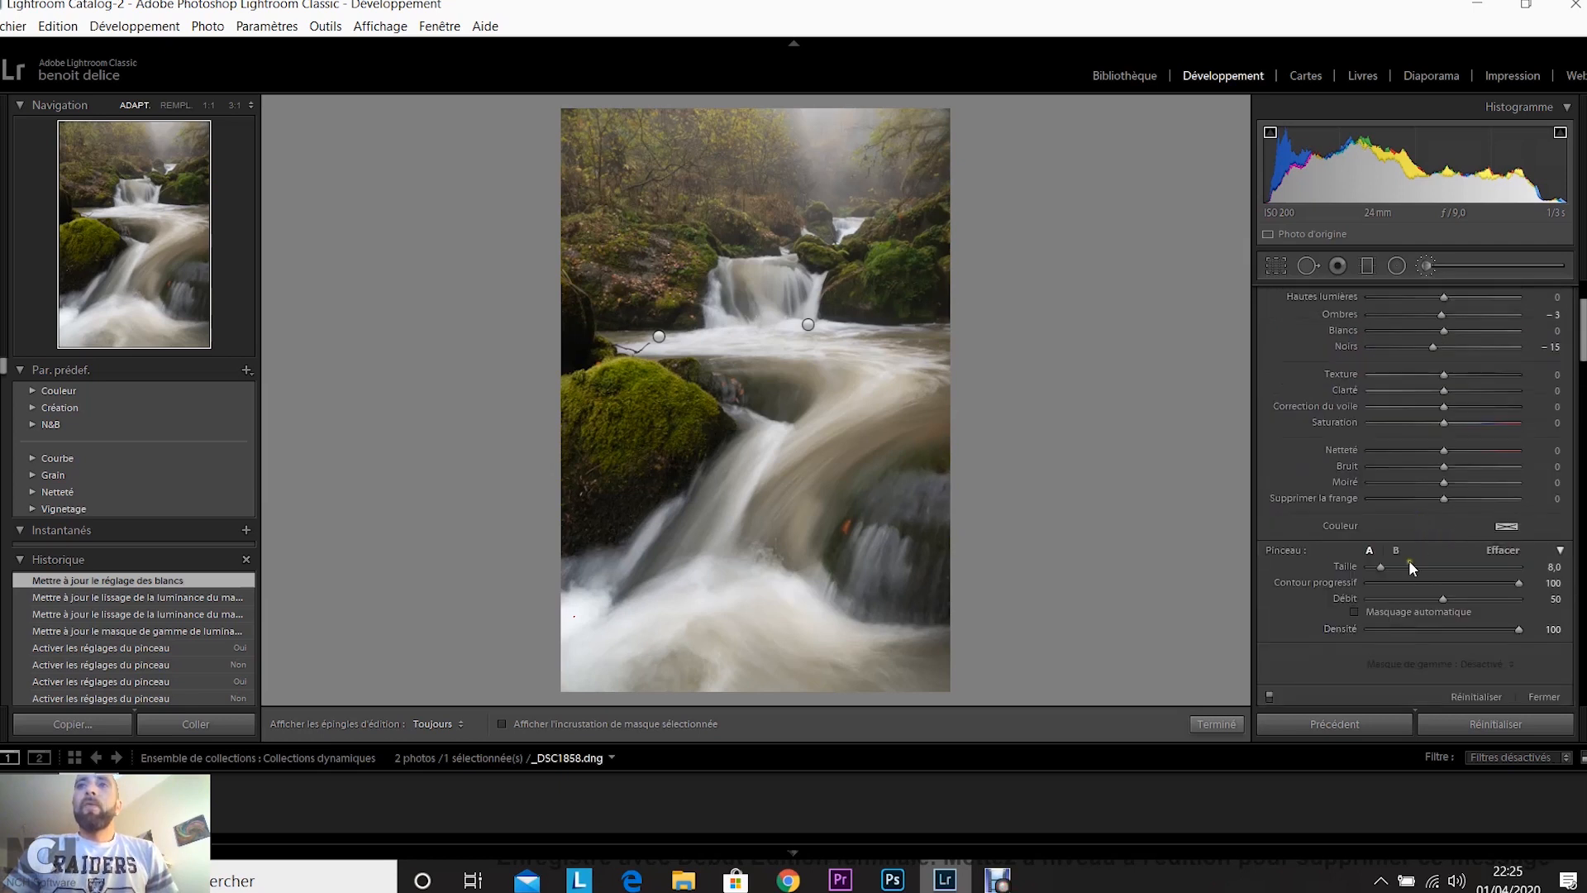
{"action": "scroll", "coordinate": [843, 423], "scroll_direction": "up", "scroll_amount": 4}
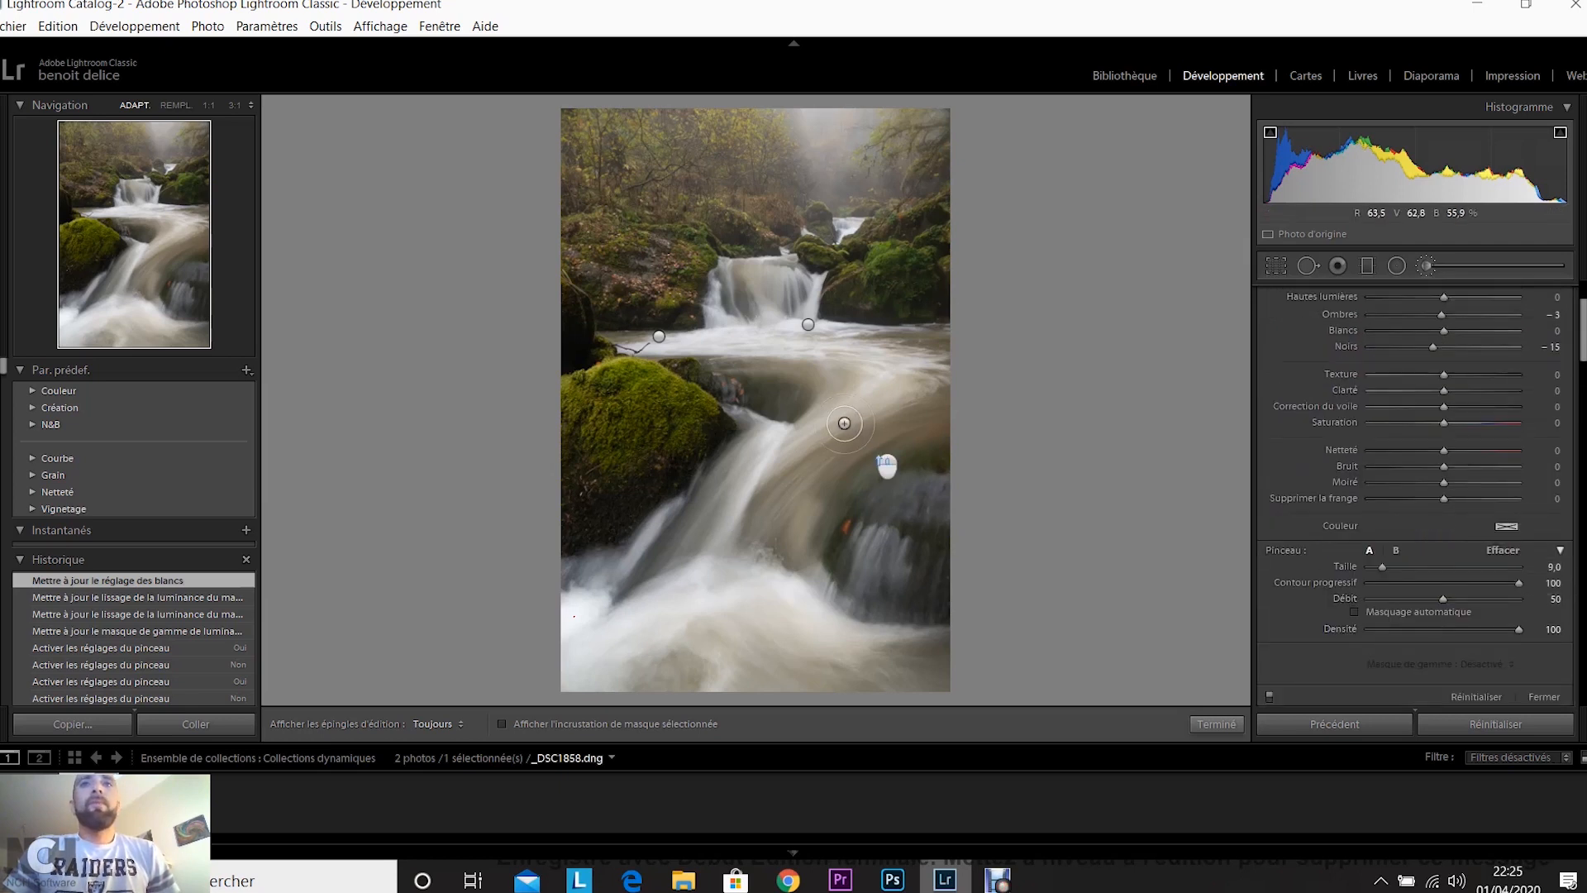
{"action": "scroll", "coordinate": [844, 423], "scroll_direction": "down", "scroll_amount": 4}
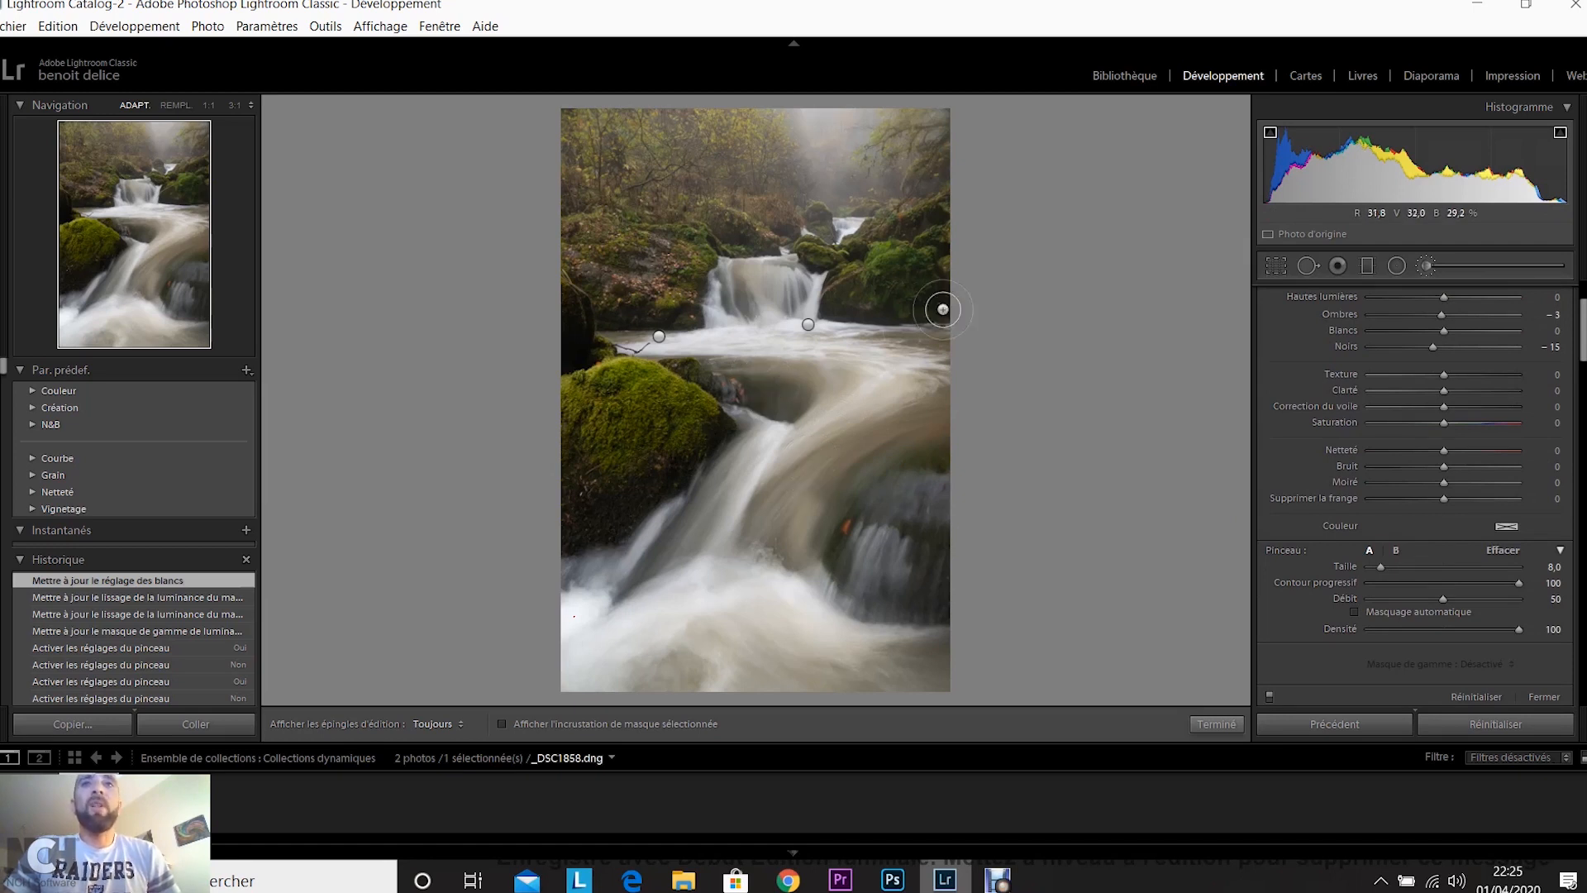
{"action": "scroll", "coordinate": [928, 342], "scroll_direction": "down", "scroll_amount": 2}
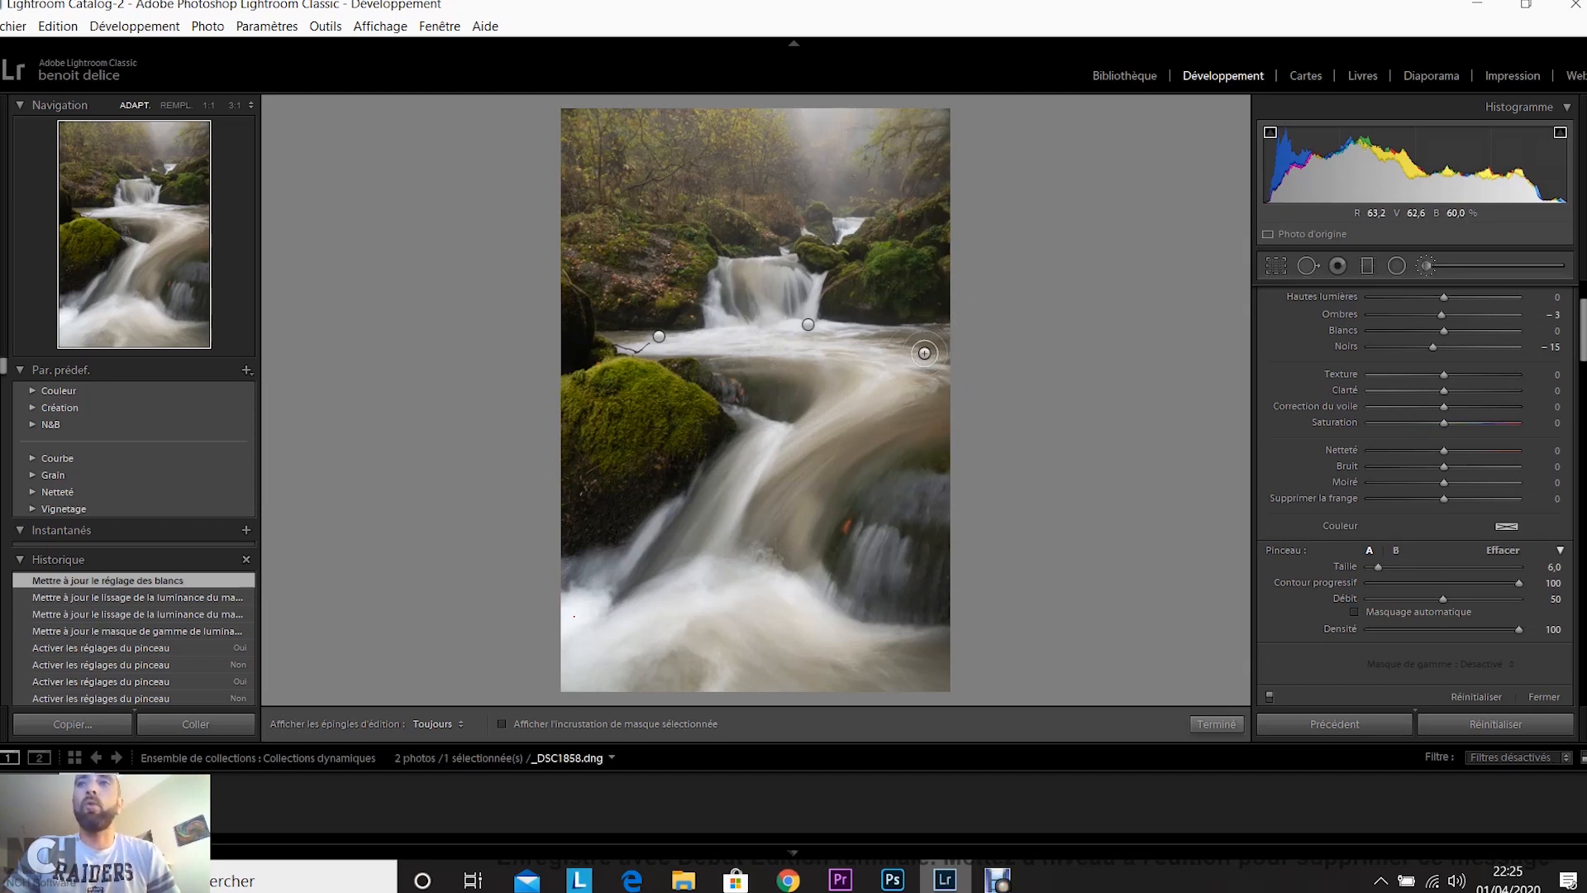
{"action": "scroll", "coordinate": [856, 445], "scroll_direction": "up", "scroll_amount": 1}
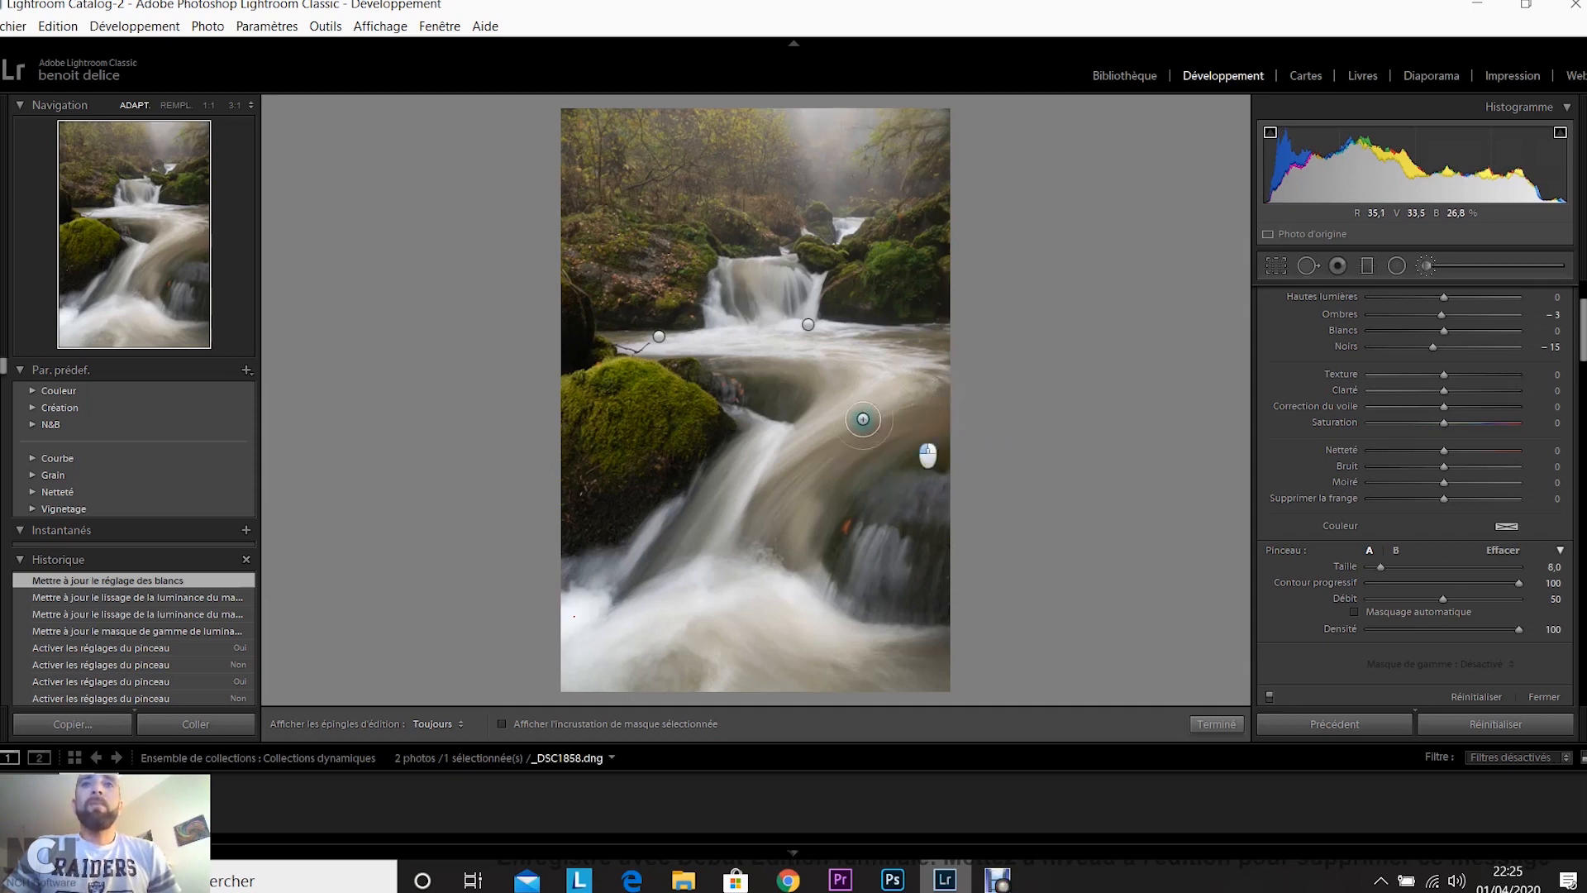
{"action": "key", "text": "h"}
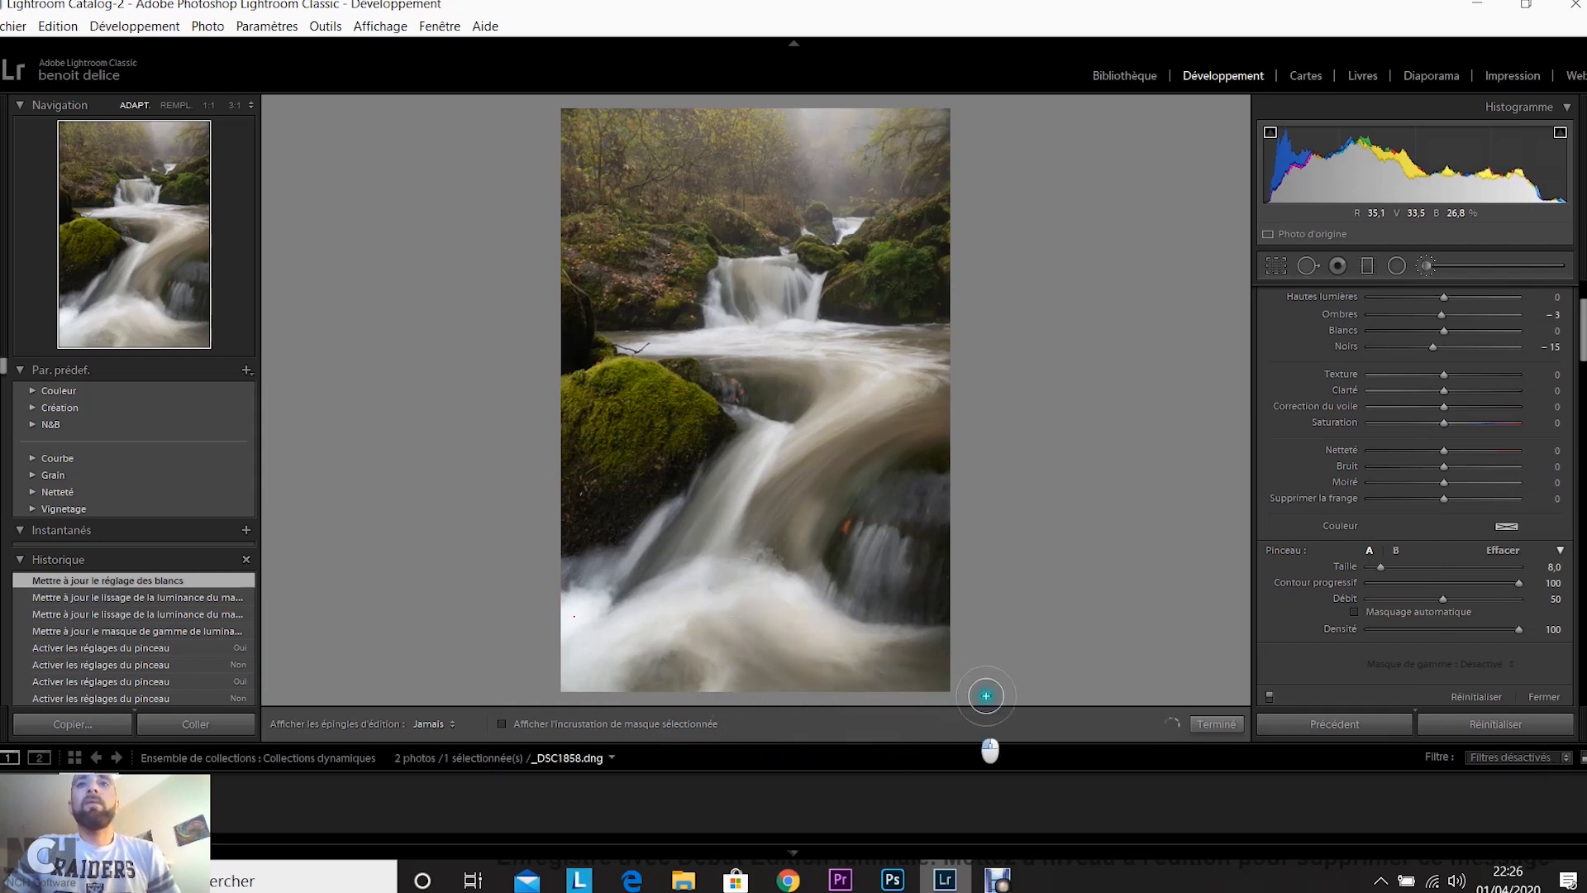
{"action": "key", "text": "h"}
Extend the darkening mask with brush sizes 7 and 5 over the dark streaks left of the stream, mid-stream and near the right edge
{"action": "scroll", "coordinate": [695, 518], "scroll_direction": "down", "scroll_amount": 3}
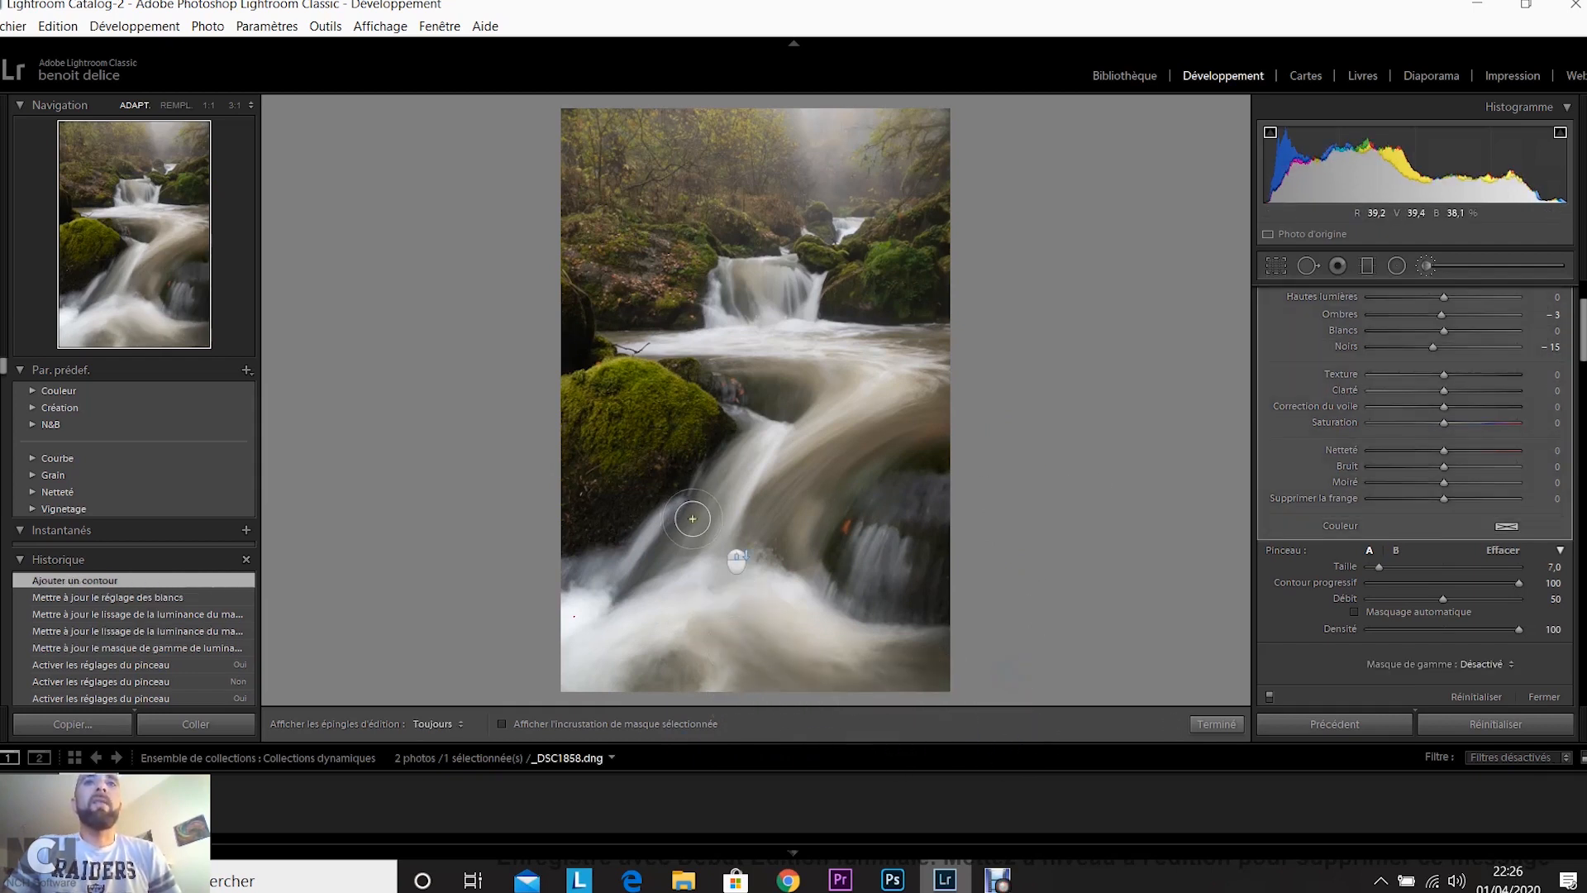
{"action": "mouse_move", "coordinate": [644, 548]}
{"action": "left_mouse_down"}
{"action": "mouse_move", "coordinate": [713, 484]}
{"action": "mouse_move", "coordinate": [636, 579]}
{"action": "mouse_move", "coordinate": [746, 462]}
{"action": "left_mouse_up"}
{"action": "mouse_move", "coordinate": [800, 411]}
{"action": "left_mouse_down"}
{"action": "mouse_move", "coordinate": [773, 372]}
{"action": "mouse_move", "coordinate": [805, 366]}
{"action": "mouse_move", "coordinate": [789, 402]}
{"action": "mouse_move", "coordinate": [793, 364]}
{"action": "mouse_move", "coordinate": [733, 369]}
{"action": "mouse_move", "coordinate": [858, 379]}
{"action": "left_mouse_up"}
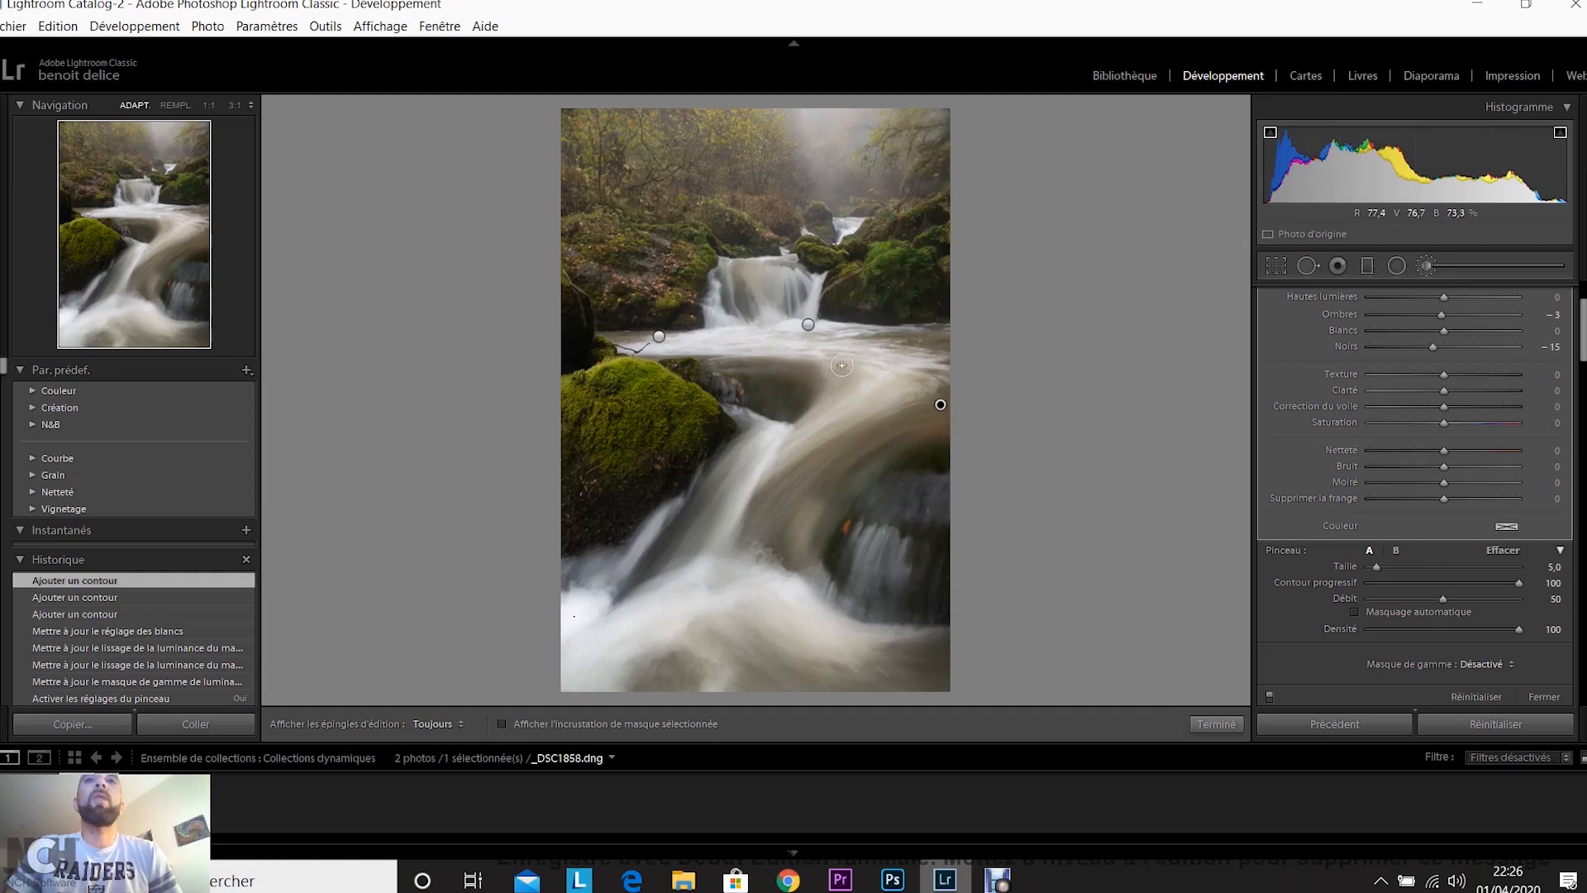
{"action": "mouse_move", "coordinate": [909, 341]}
{"action": "left_mouse_down"}
{"action": "mouse_move", "coordinate": [959, 349]}
{"action": "mouse_move", "coordinate": [895, 338]}
{"action": "mouse_move", "coordinate": [939, 347]}
{"action": "mouse_move", "coordinate": [958, 373]}
{"action": "mouse_move", "coordinate": [922, 418]}
{"action": "mouse_move", "coordinate": [942, 397]}
{"action": "mouse_move", "coordinate": [773, 494]}
{"action": "mouse_move", "coordinate": [822, 460]}
{"action": "mouse_move", "coordinate": [817, 442]}
{"action": "mouse_move", "coordinate": [819, 457]}
{"action": "mouse_move", "coordinate": [968, 365]}
{"action": "mouse_move", "coordinate": [917, 342]}
{"action": "mouse_move", "coordinate": [967, 358]}
{"action": "left_mouse_up"}
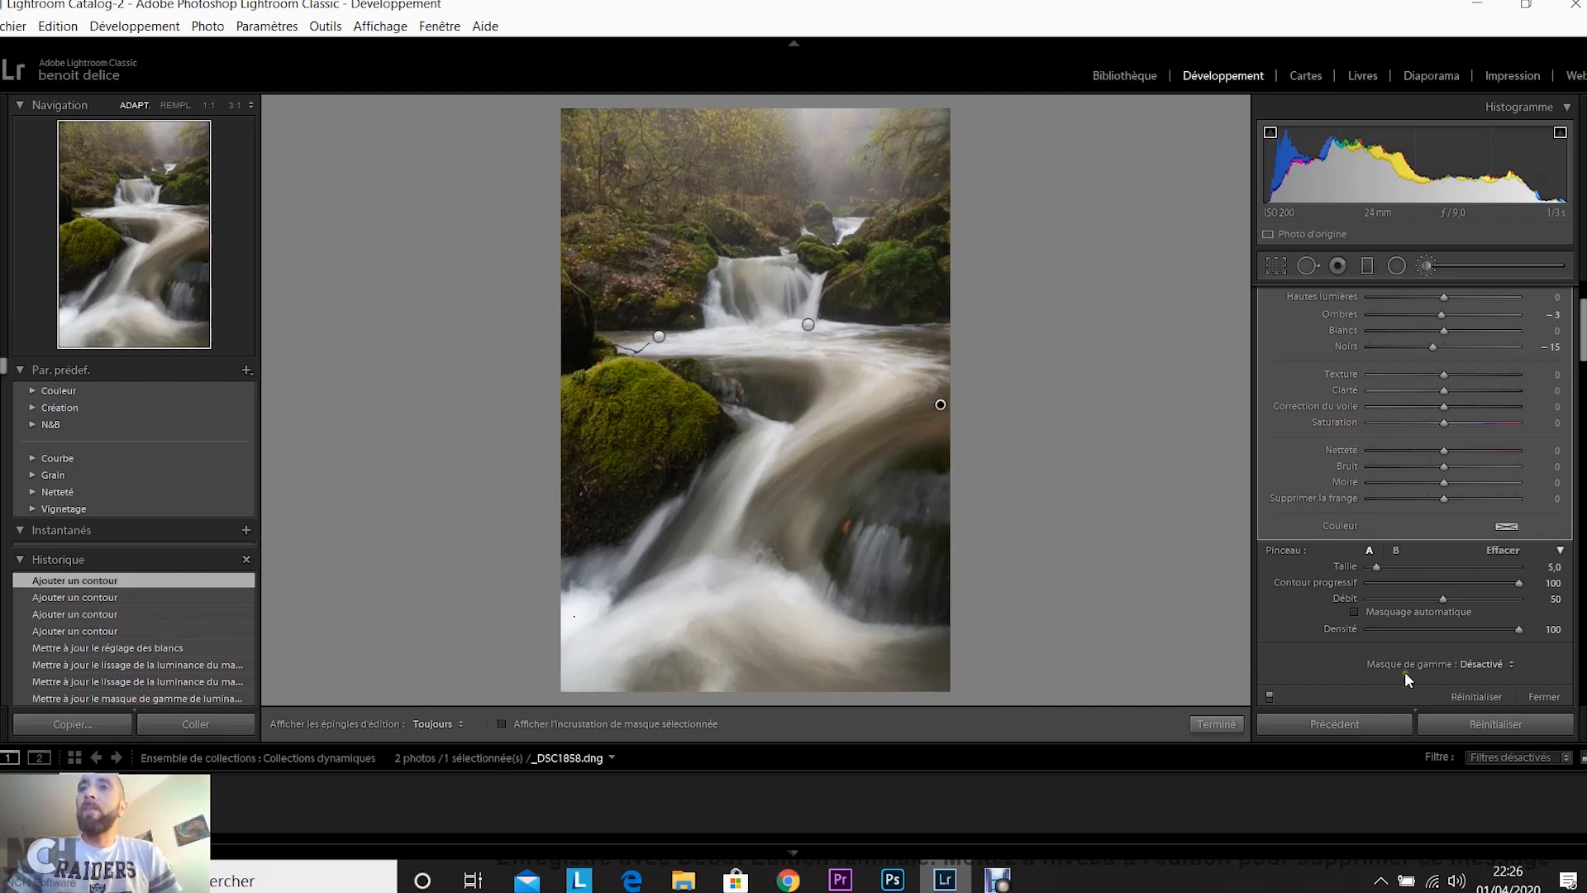
Apply a luminance range mask to the darkening brush, display it, and set the range to 0/69
{"action": "scroll", "coordinate": [1405, 671], "scroll_direction": "down", "scroll_amount": 2}
{"action": "left_click", "coordinate": [1484, 545]}
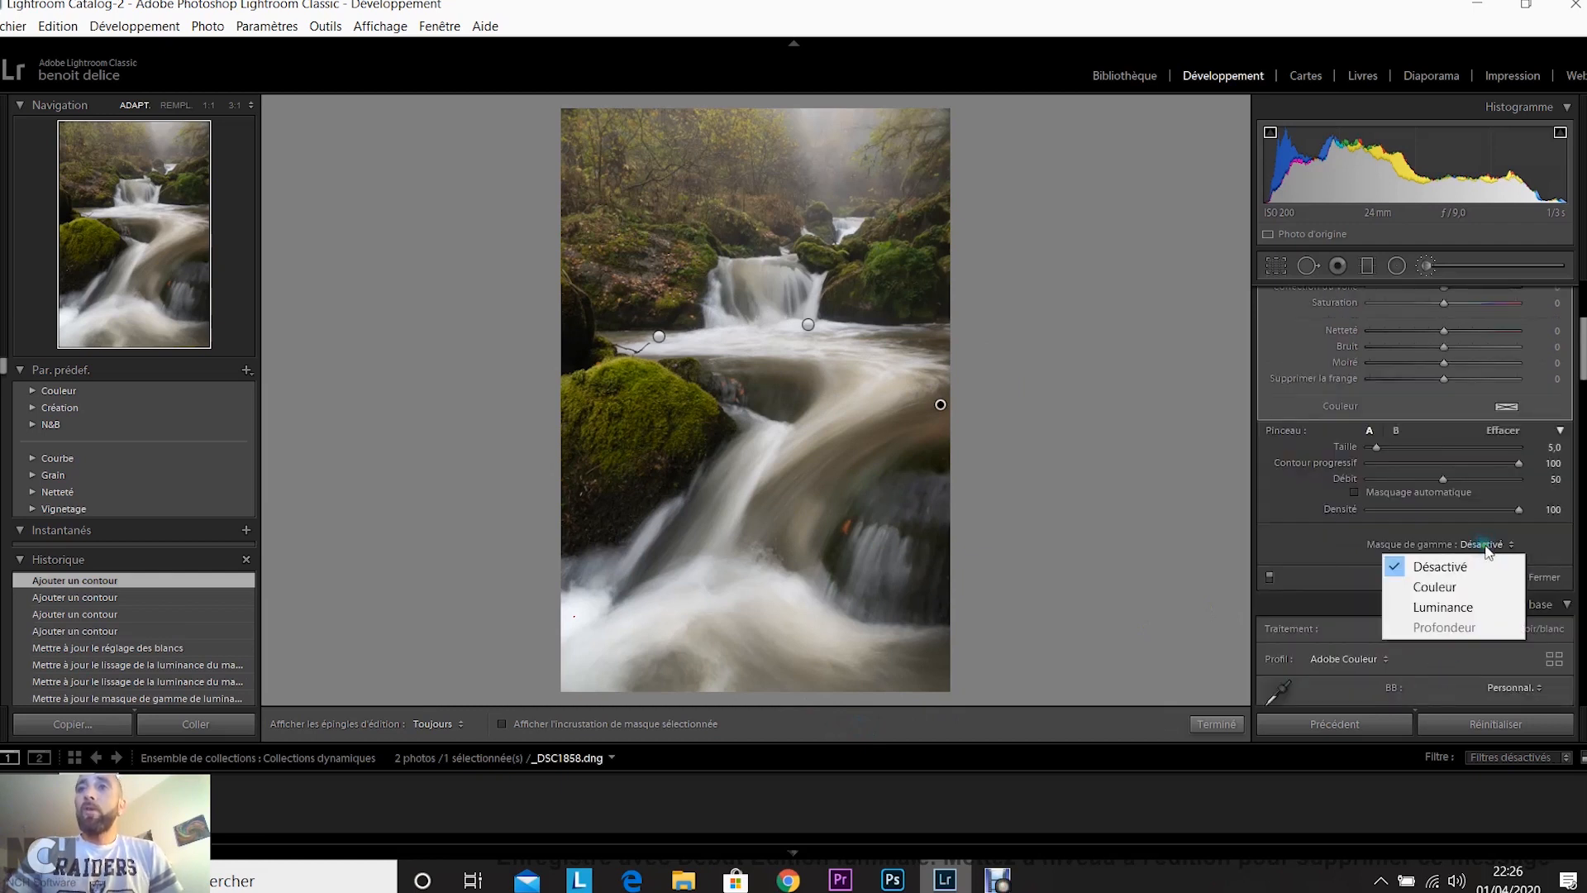
{"action": "left_click", "coordinate": [1457, 606]}
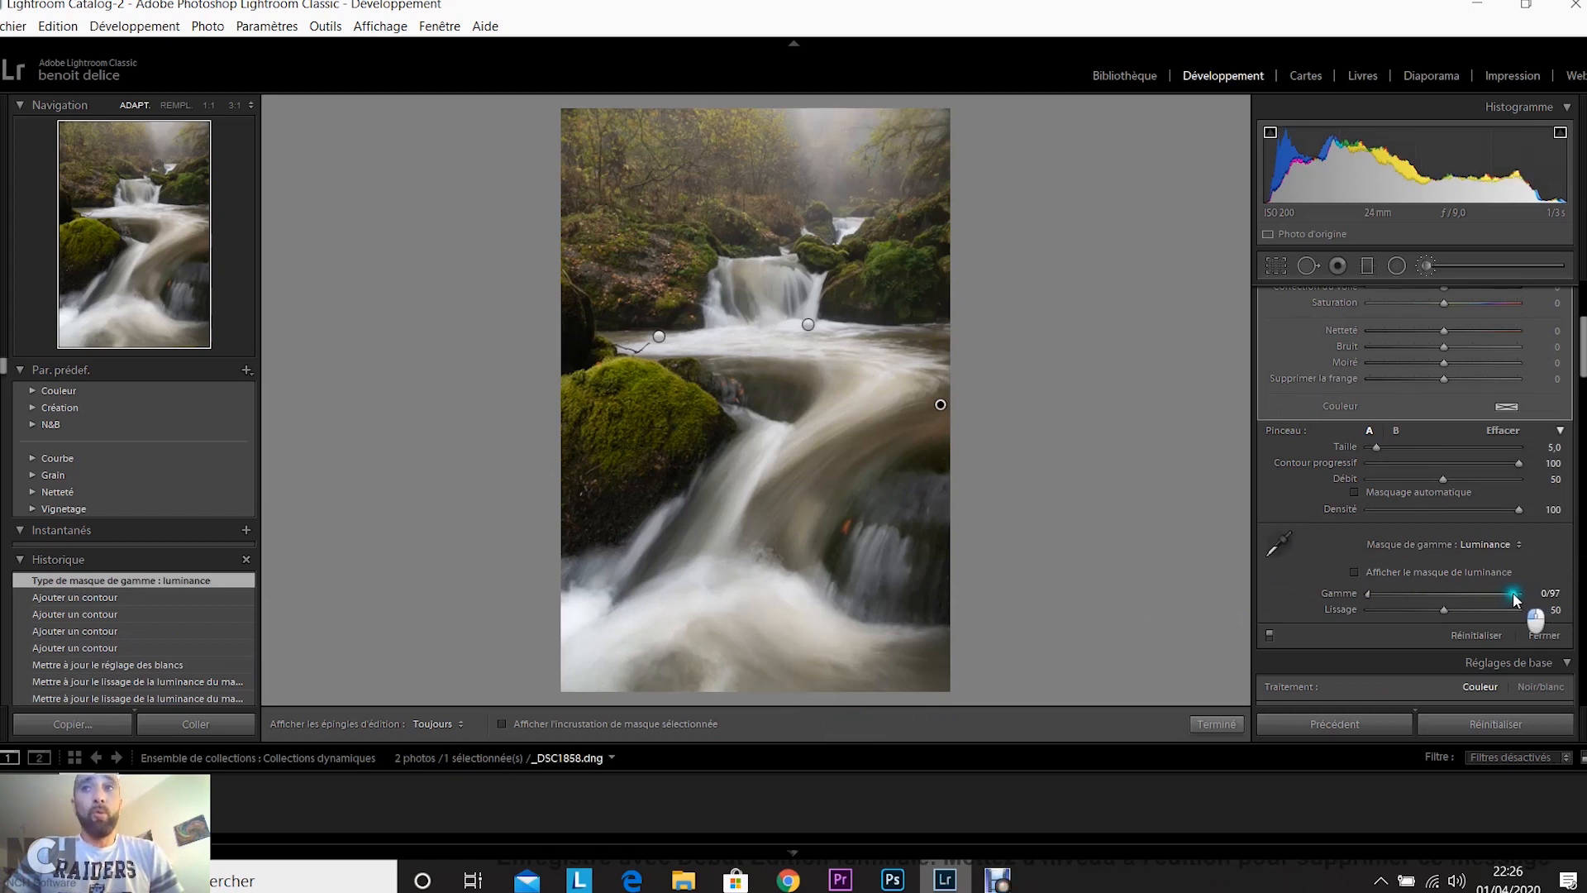
{"action": "left_click_drag", "start_coordinate": [1499, 593], "coordinate": [1452, 593]}
{"action": "left_click", "coordinate": [1356, 572]}
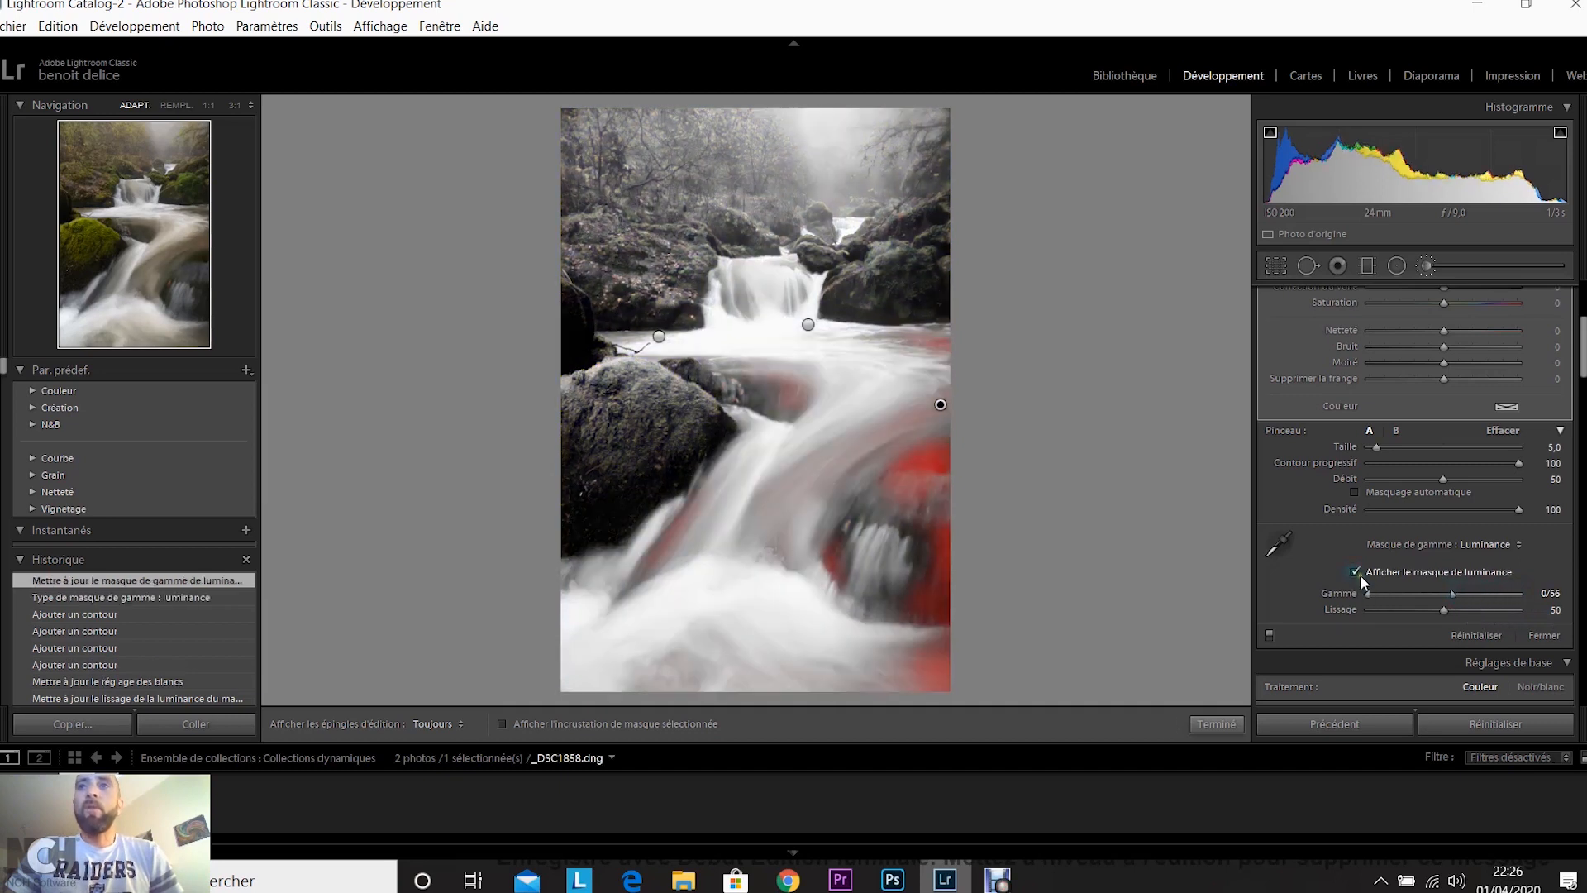
{"action": "mouse_move", "coordinate": [1463, 592]}
{"action": "left_mouse_down"}
{"action": "mouse_move", "coordinate": [1546, 599]}
{"action": "mouse_move", "coordinate": [1474, 597]}
{"action": "left_mouse_up"}
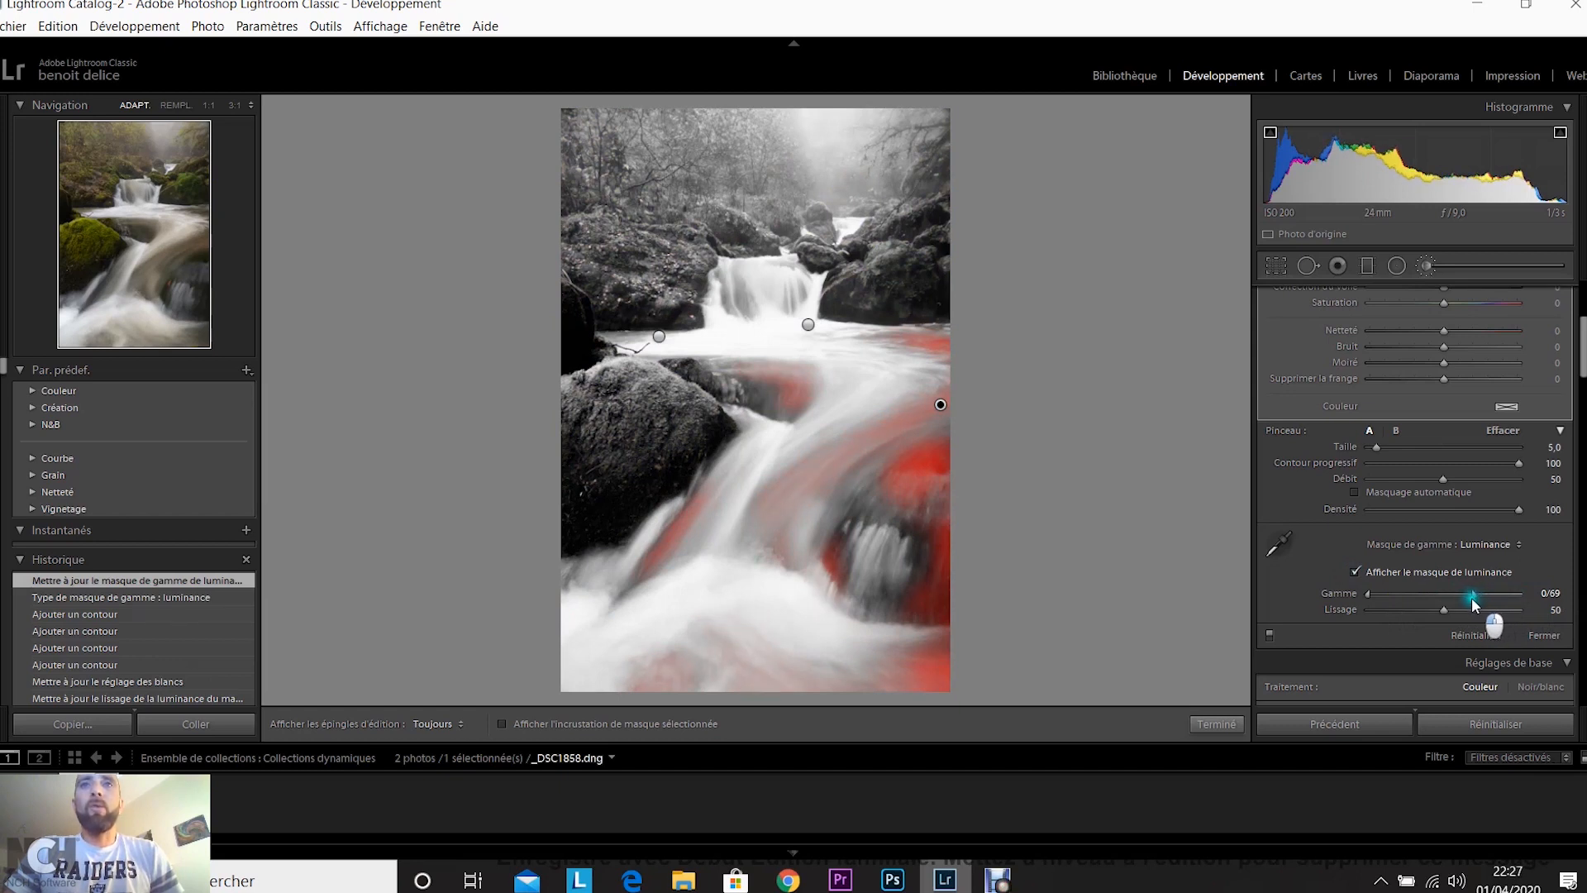
{"action": "left_click_drag", "start_coordinate": [1473, 597], "coordinate": [1473, 597]}
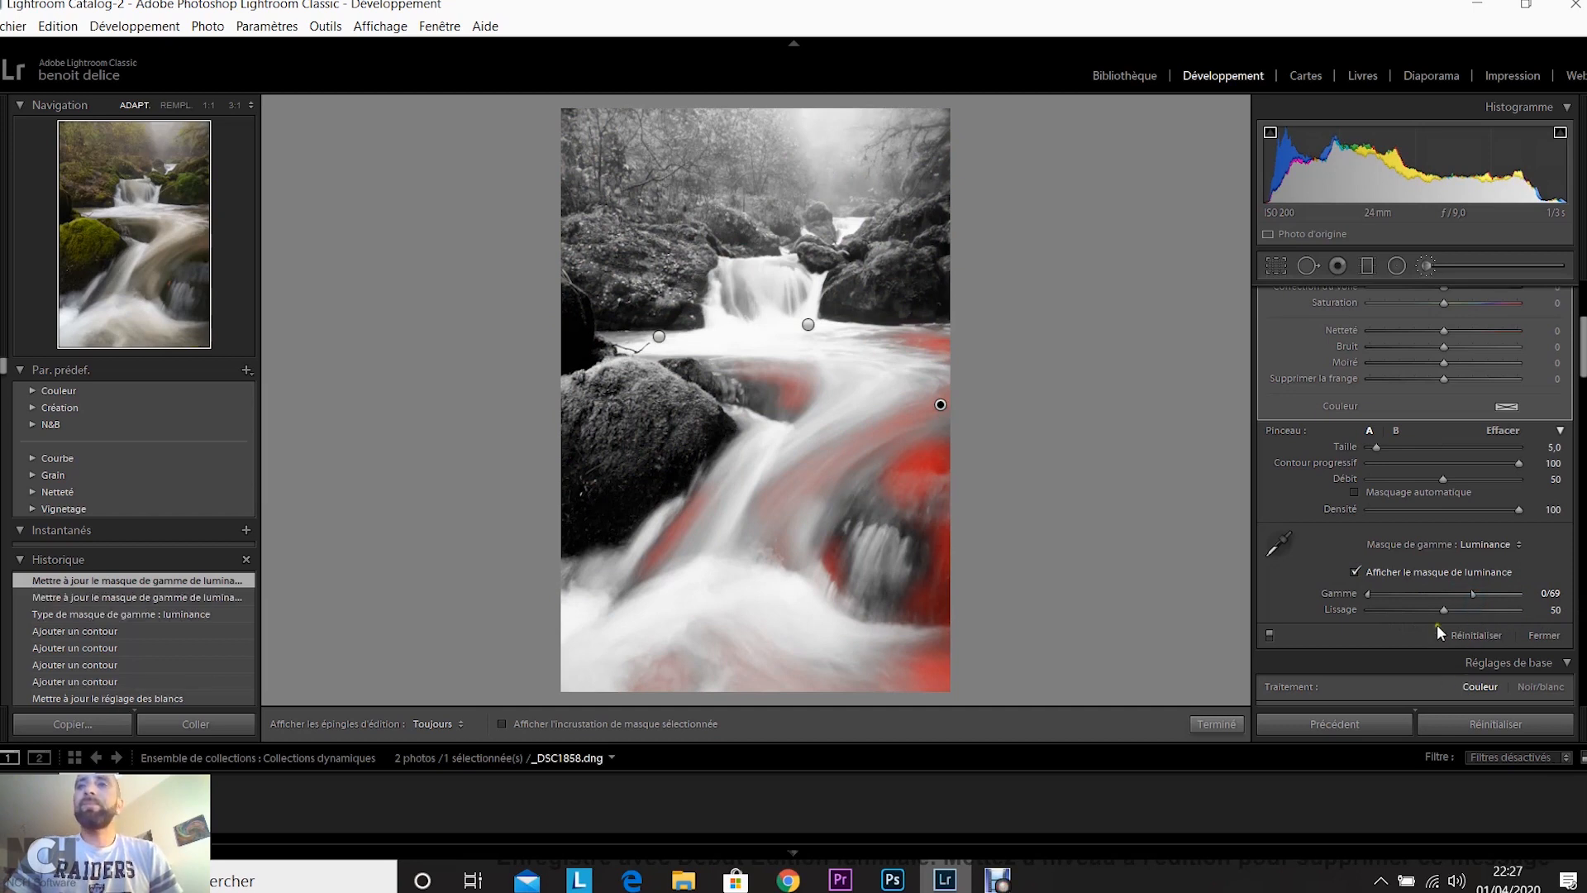
Set the darkening mask's smoothing to 16 and hide the luminance mask
{"action": "mouse_move", "coordinate": [1443, 609]}
{"action": "left_mouse_down"}
{"action": "mouse_move", "coordinate": [1376, 612]}
{"action": "mouse_move", "coordinate": [1436, 593]}
{"action": "left_mouse_up"}
{"action": "left_click", "coordinate": [1355, 493]}
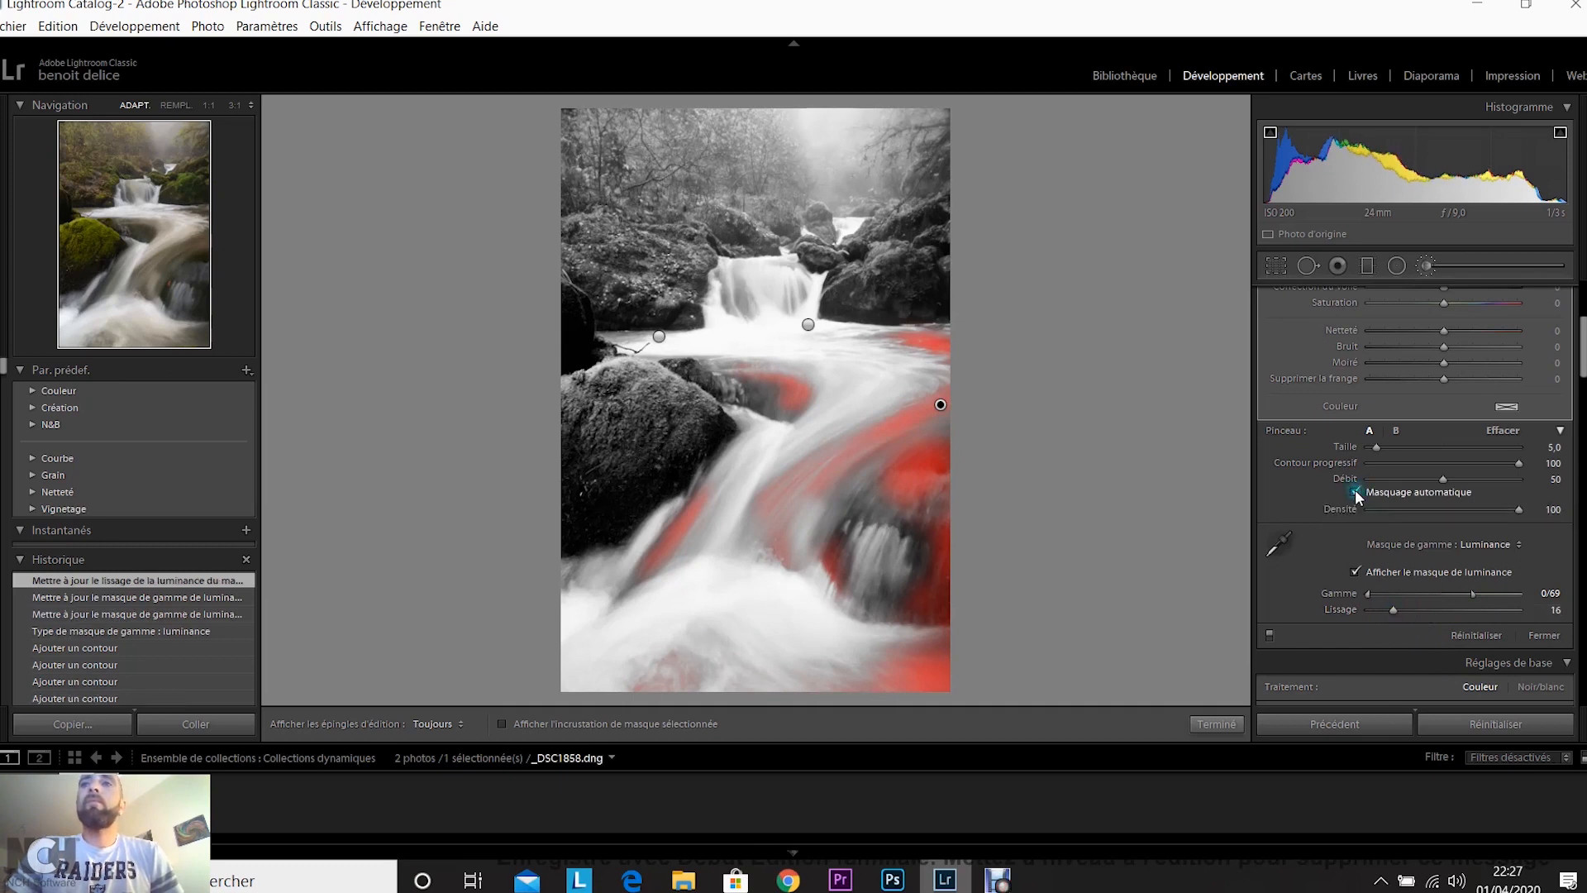
{"action": "left_click", "coordinate": [1355, 491]}
{"action": "left_click", "coordinate": [1356, 571]}
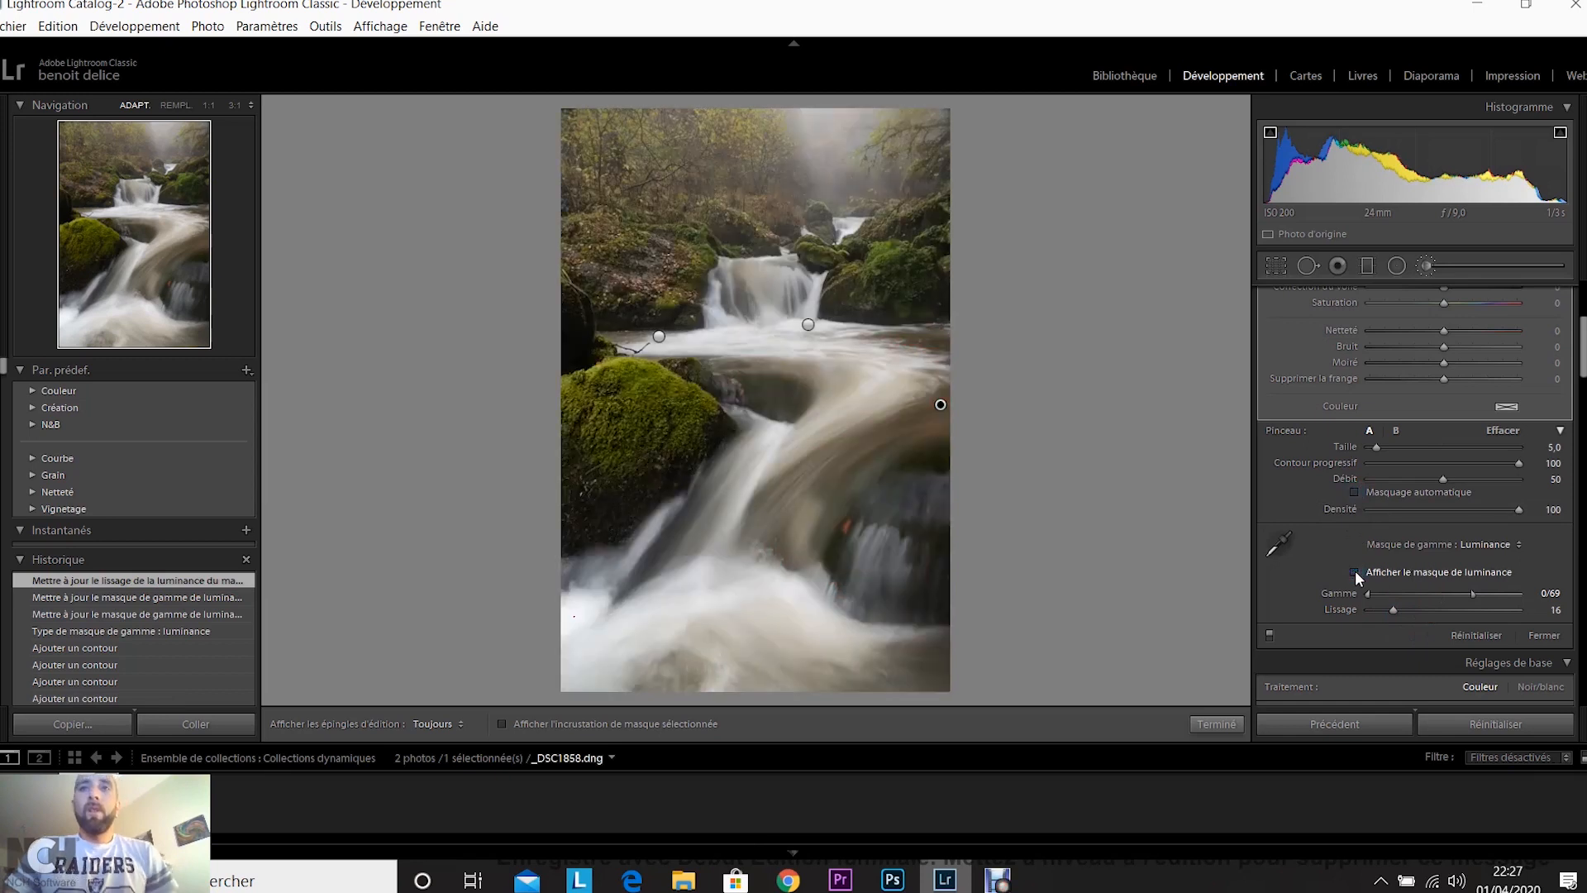
Toggle the brush adjustments off and on twice to compare the water's contrast before and after
{"action": "left_click", "coordinate": [1270, 635]}
{"action": "left_click", "coordinate": [1270, 634]}
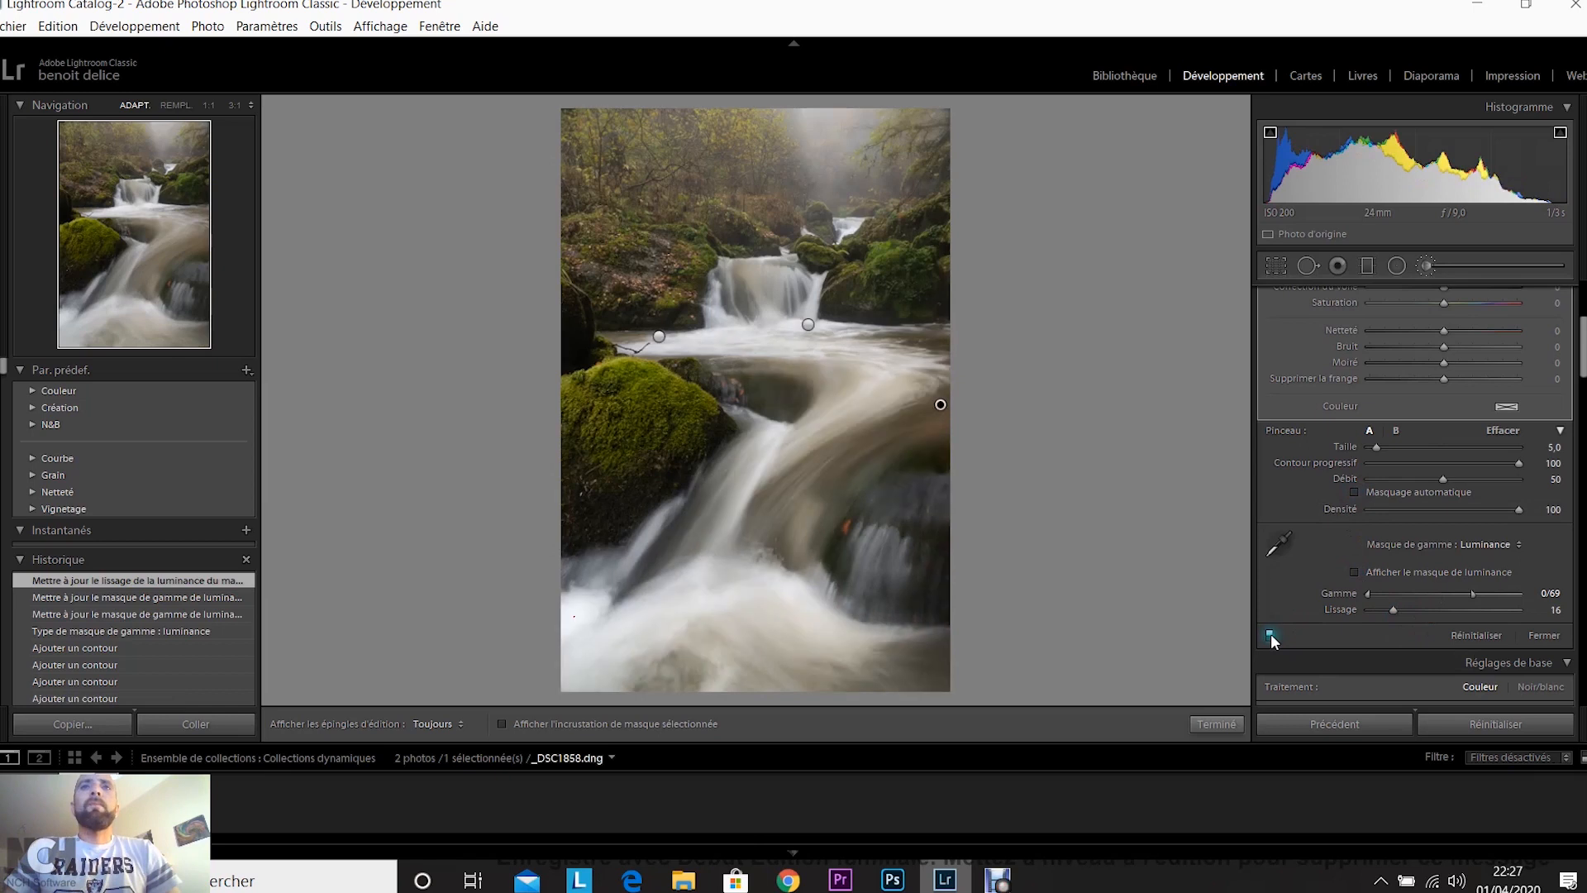
{"action": "left_click", "coordinate": [1270, 635]}
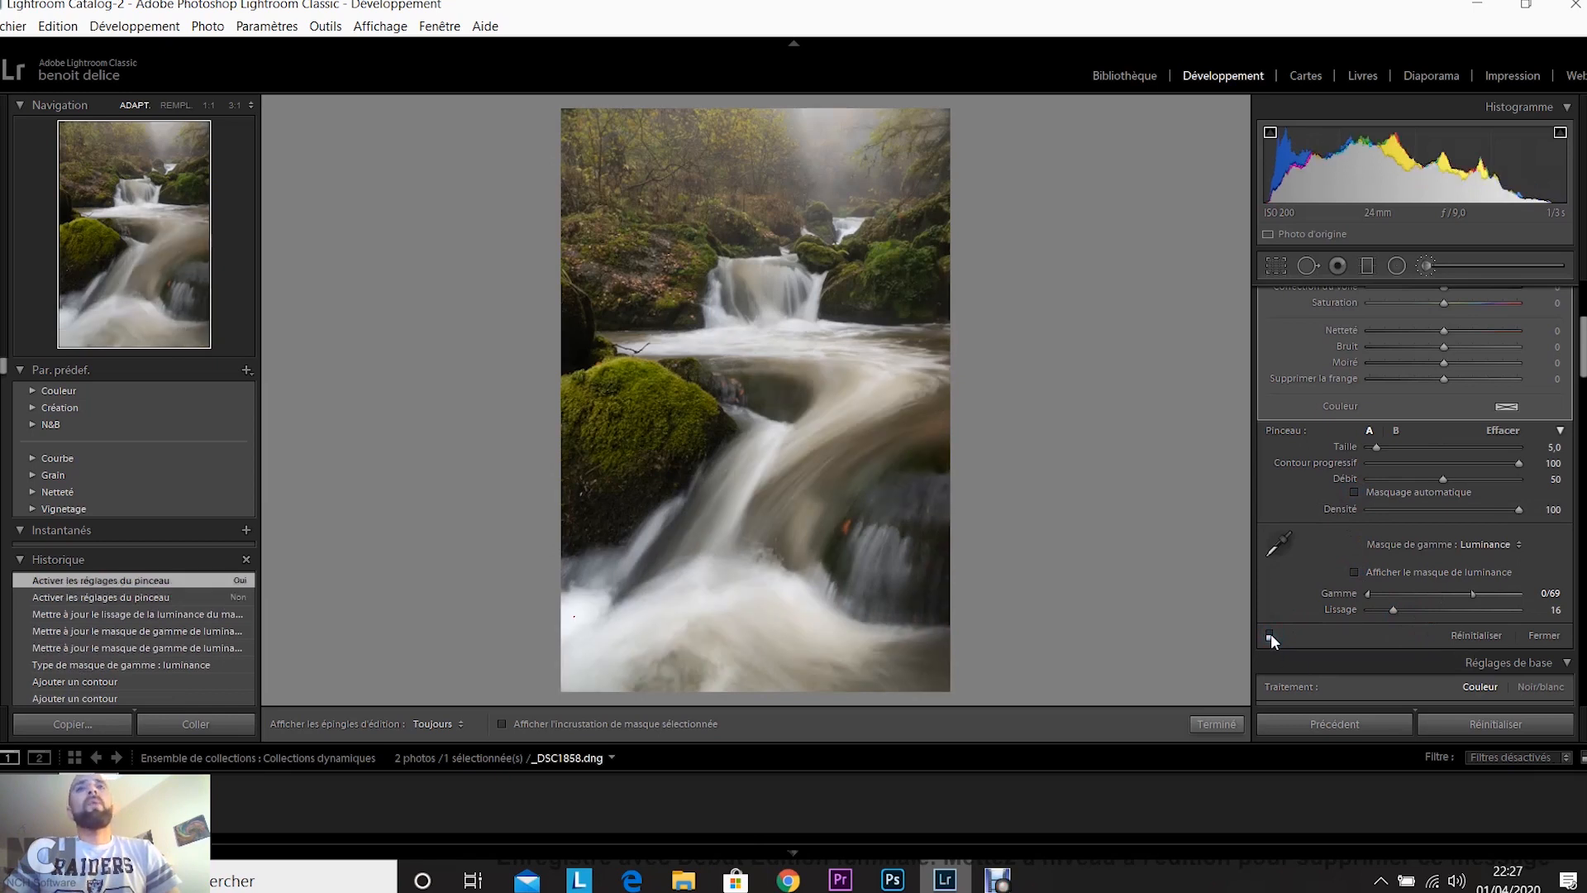
{"action": "left_click", "coordinate": [1271, 635]}
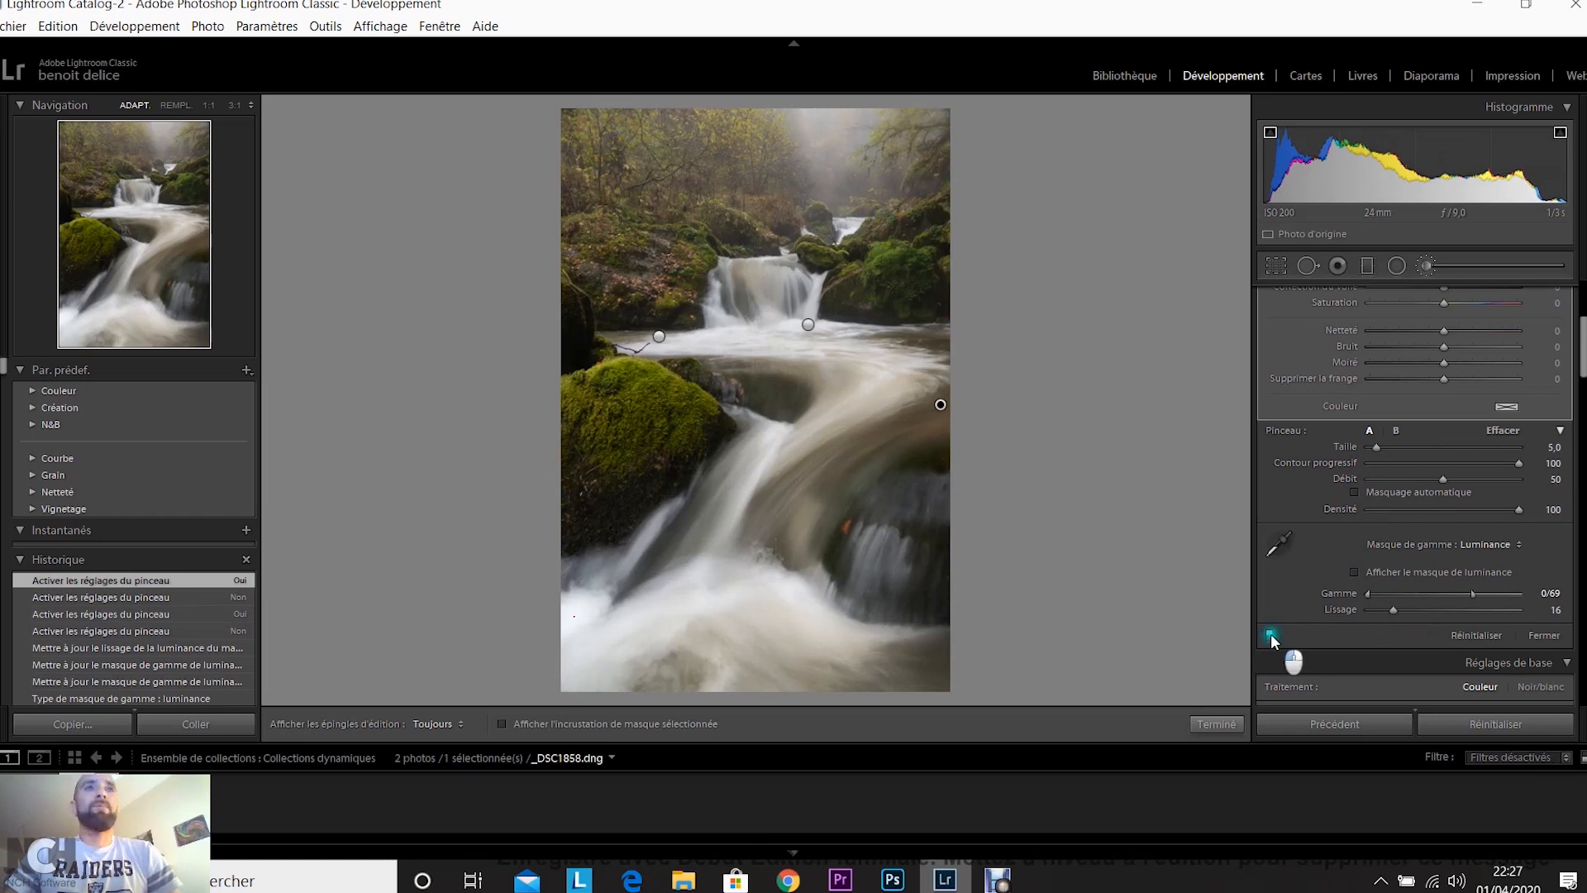
Compare the water with the brush adjustments off and on, and check the darkening mask's coverage with its overlay
{"action": "left_click", "coordinate": [1270, 634]}
{"action": "left_click", "coordinate": [1271, 634]}
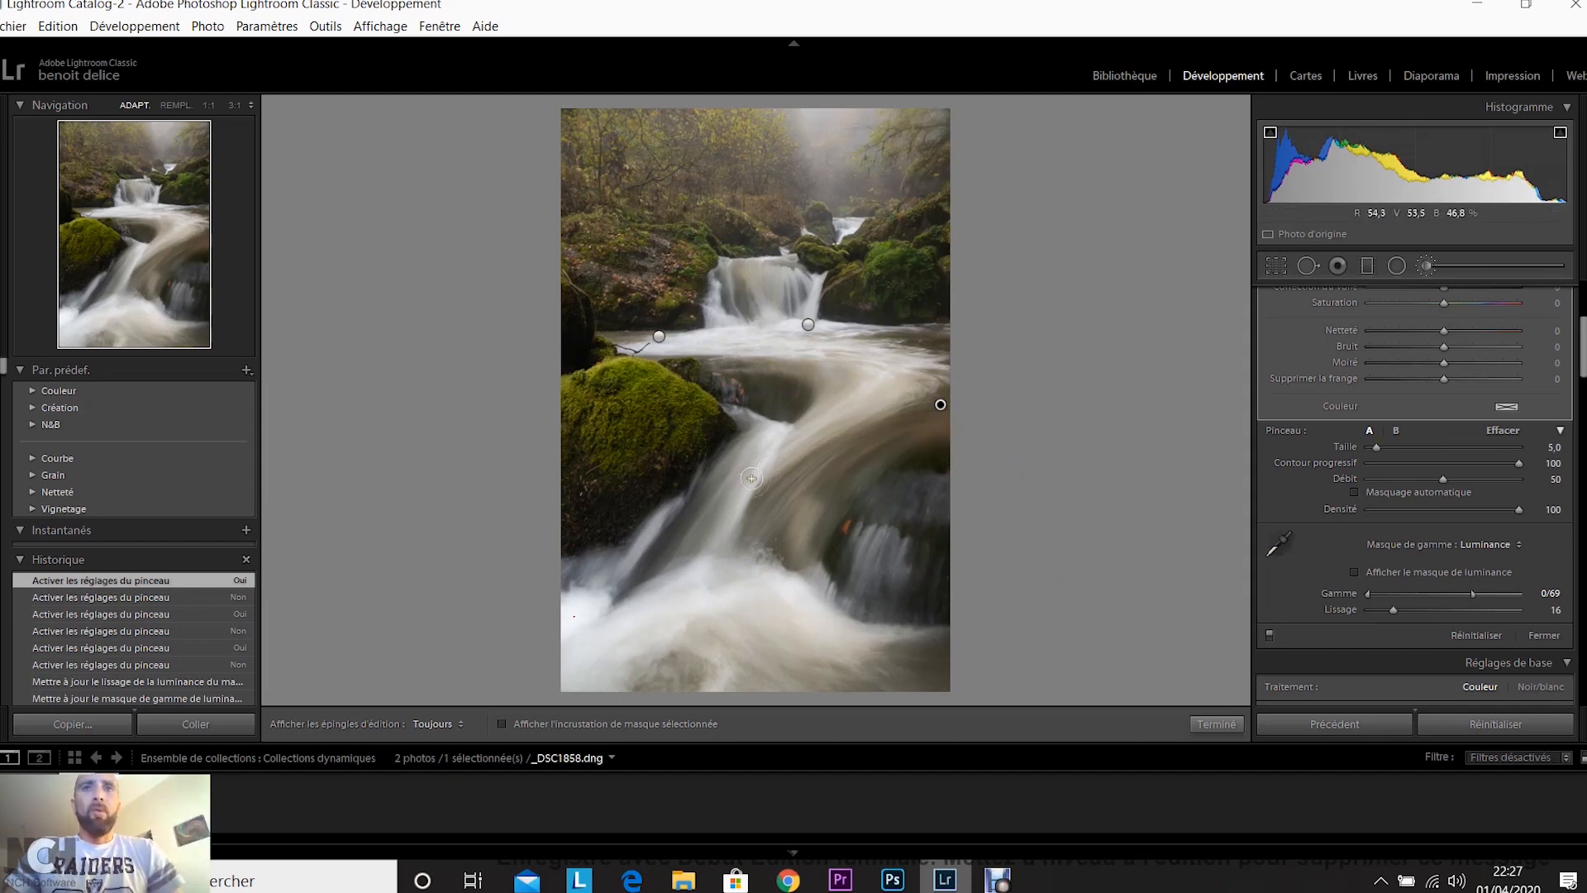
{"action": "scroll", "coordinate": [1370, 634], "scroll_direction": "up", "scroll_amount": 3}
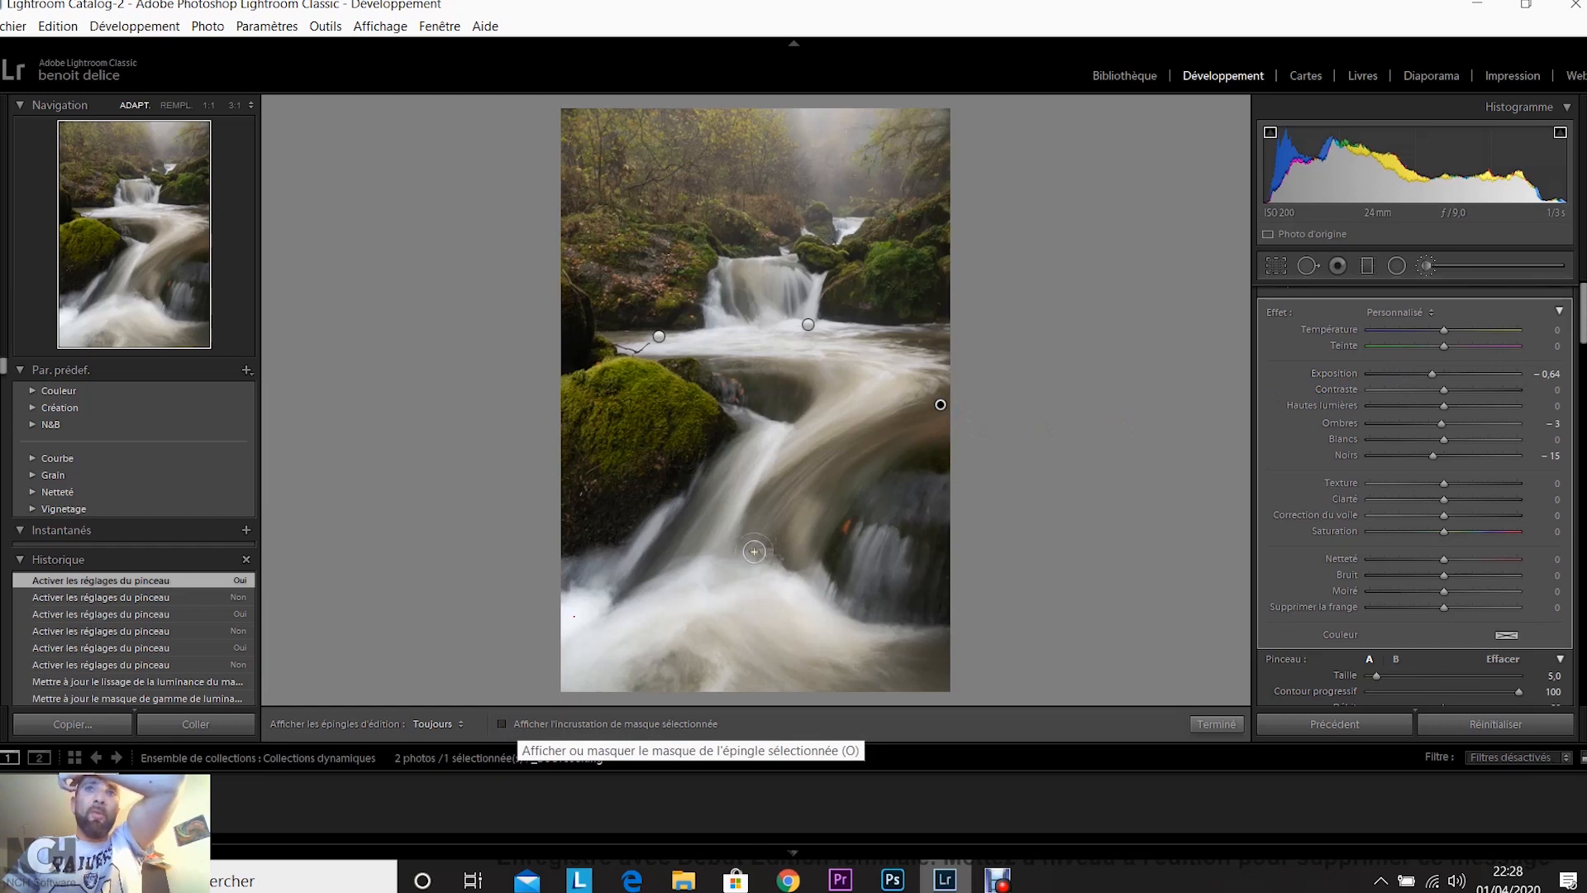
{"action": "left_click", "coordinate": [501, 724]}
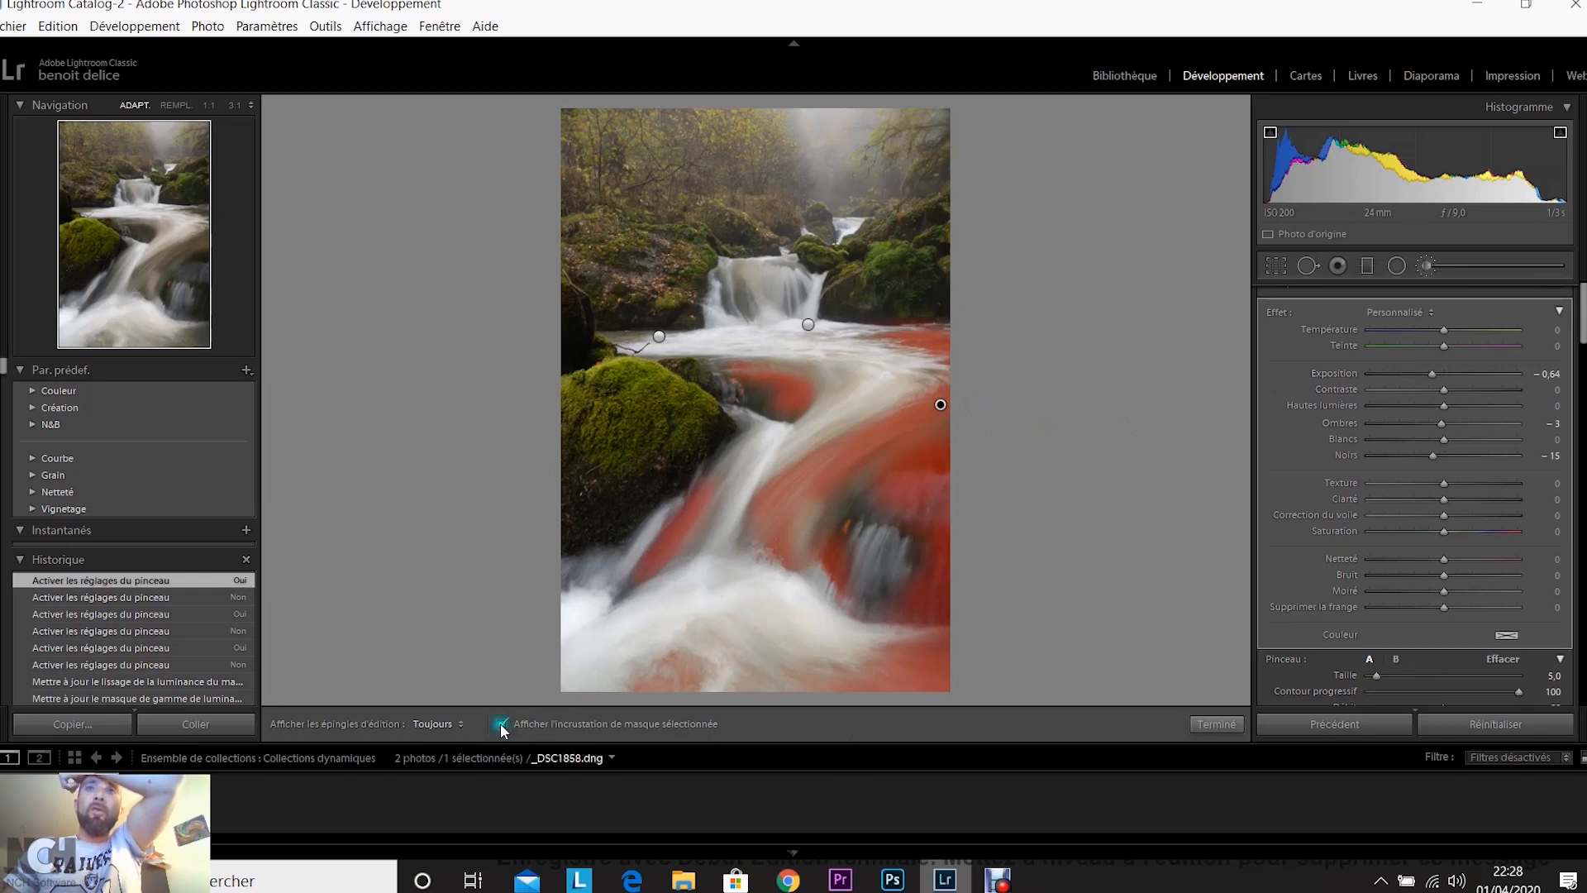
{"action": "left_click", "coordinate": [501, 723]}
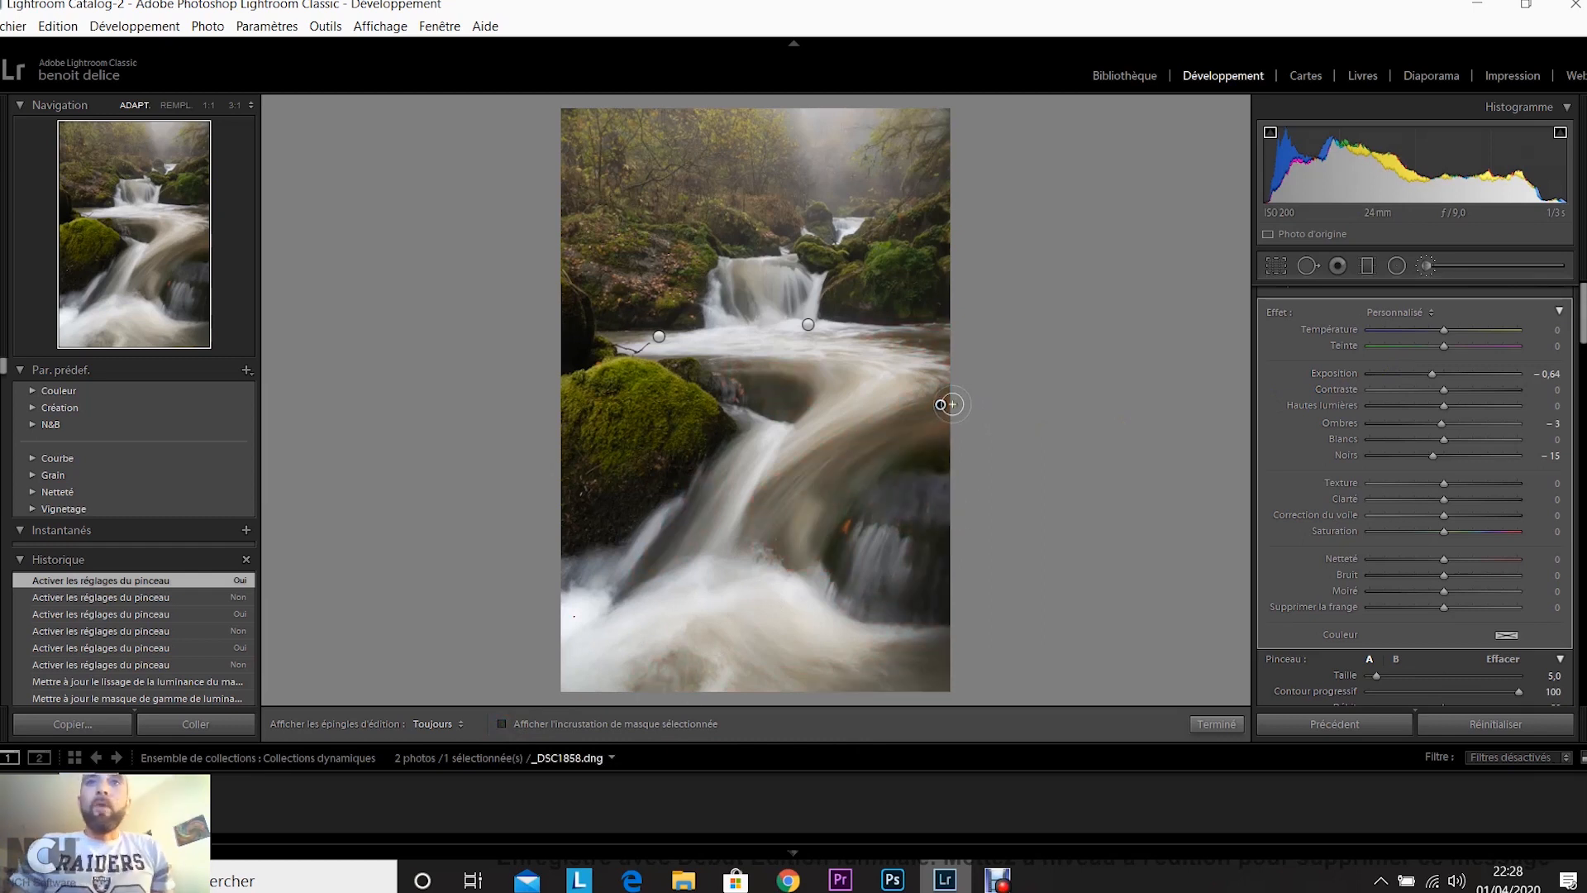
Set the darkening brush mask's exposure to −0,32
{"action": "mouse_move", "coordinate": [939, 405]}
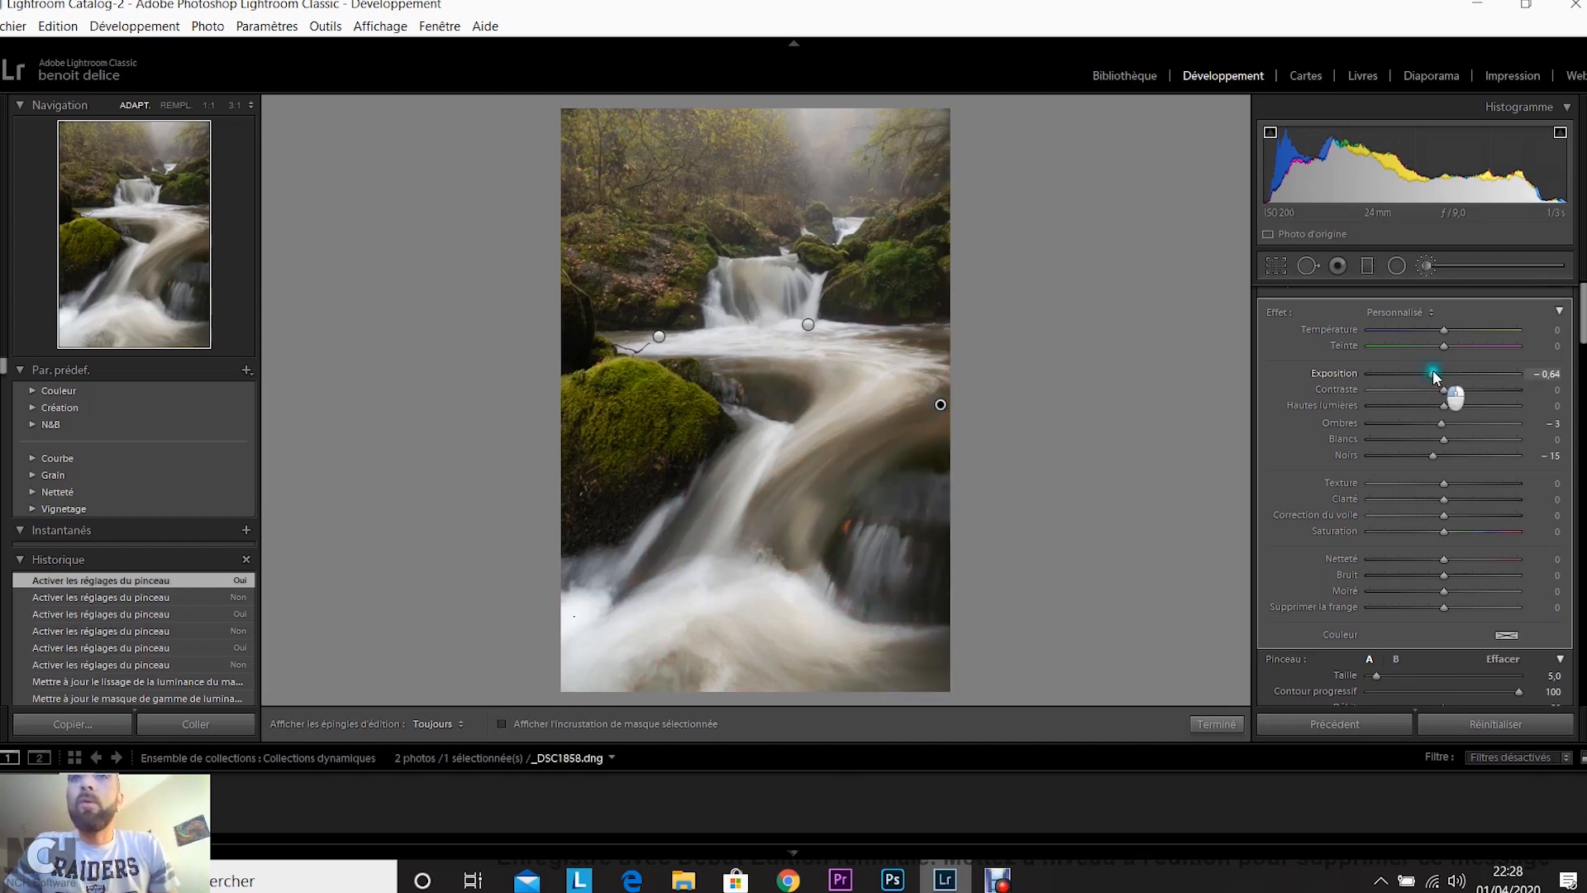
{"action": "left_click_drag", "start_coordinate": [1434, 373], "coordinate": [1438, 377]}
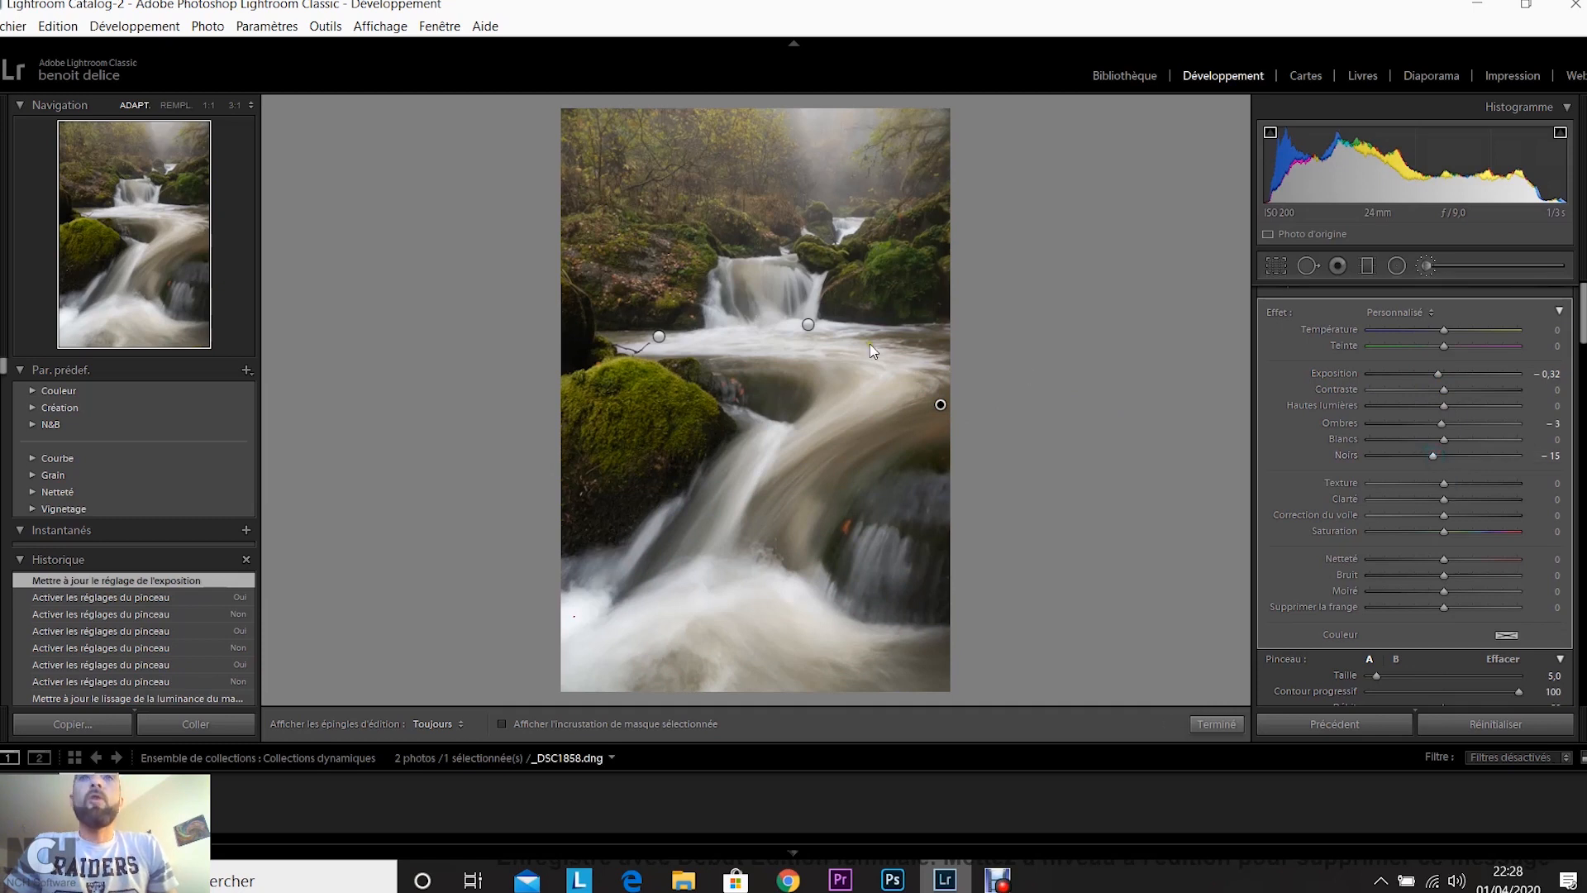
Select the brush mask at the foot of the upper waterfall and check its coverage with the mask overlay
{"action": "left_click", "coordinate": [808, 324]}
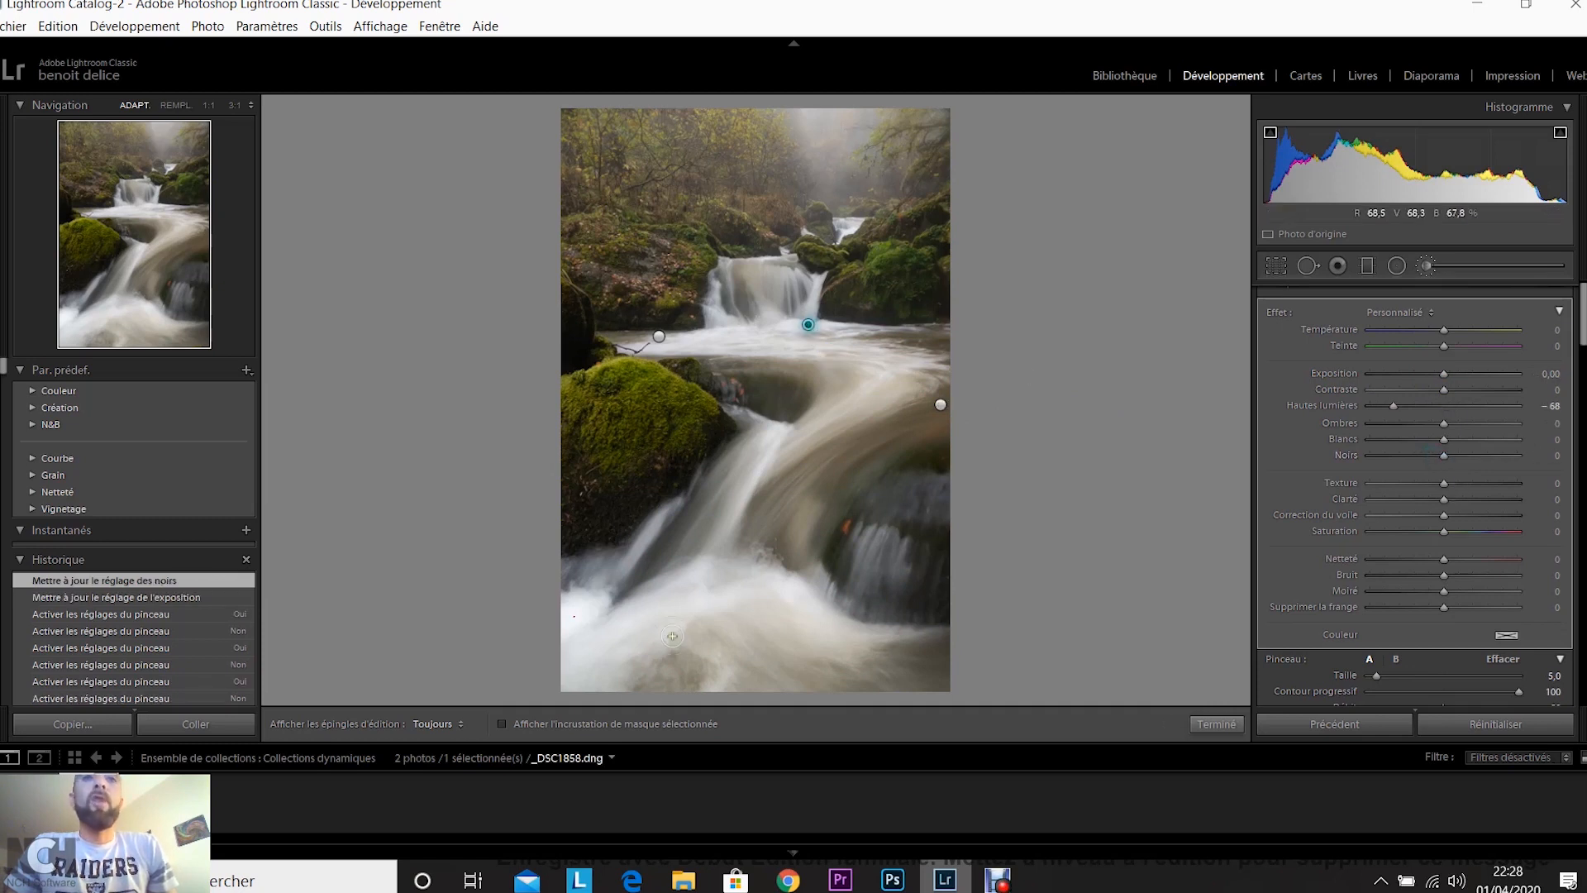
{"action": "left_click", "coordinate": [503, 724]}
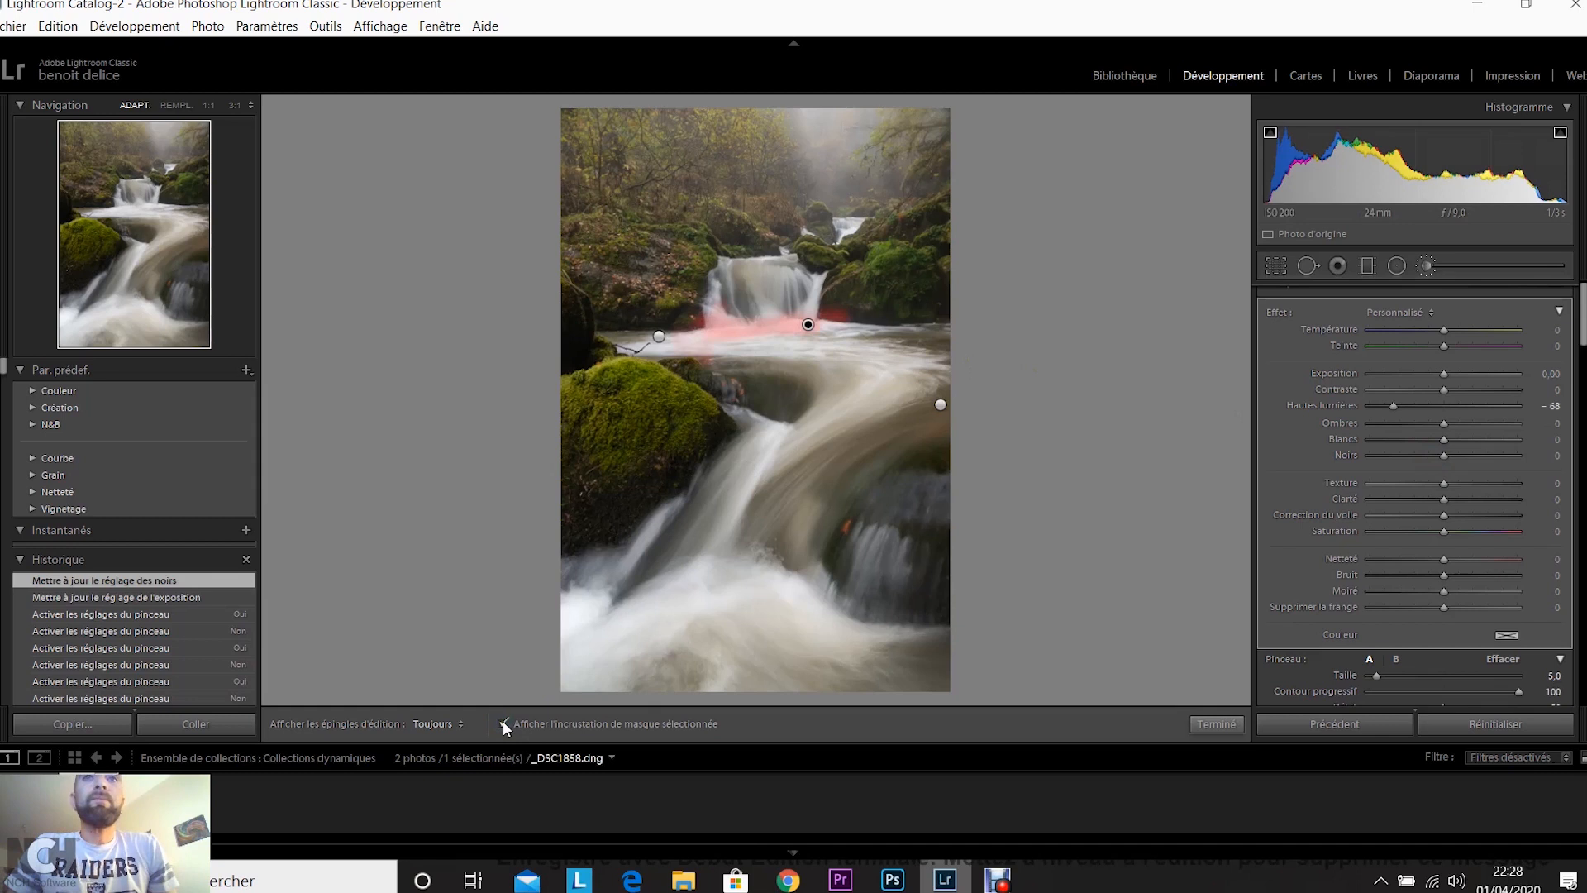
{"action": "left_click", "coordinate": [503, 724]}
Select the brightening brush mask at the pool's left edge and set its whites to −7
{"action": "left_click", "coordinate": [660, 338]}
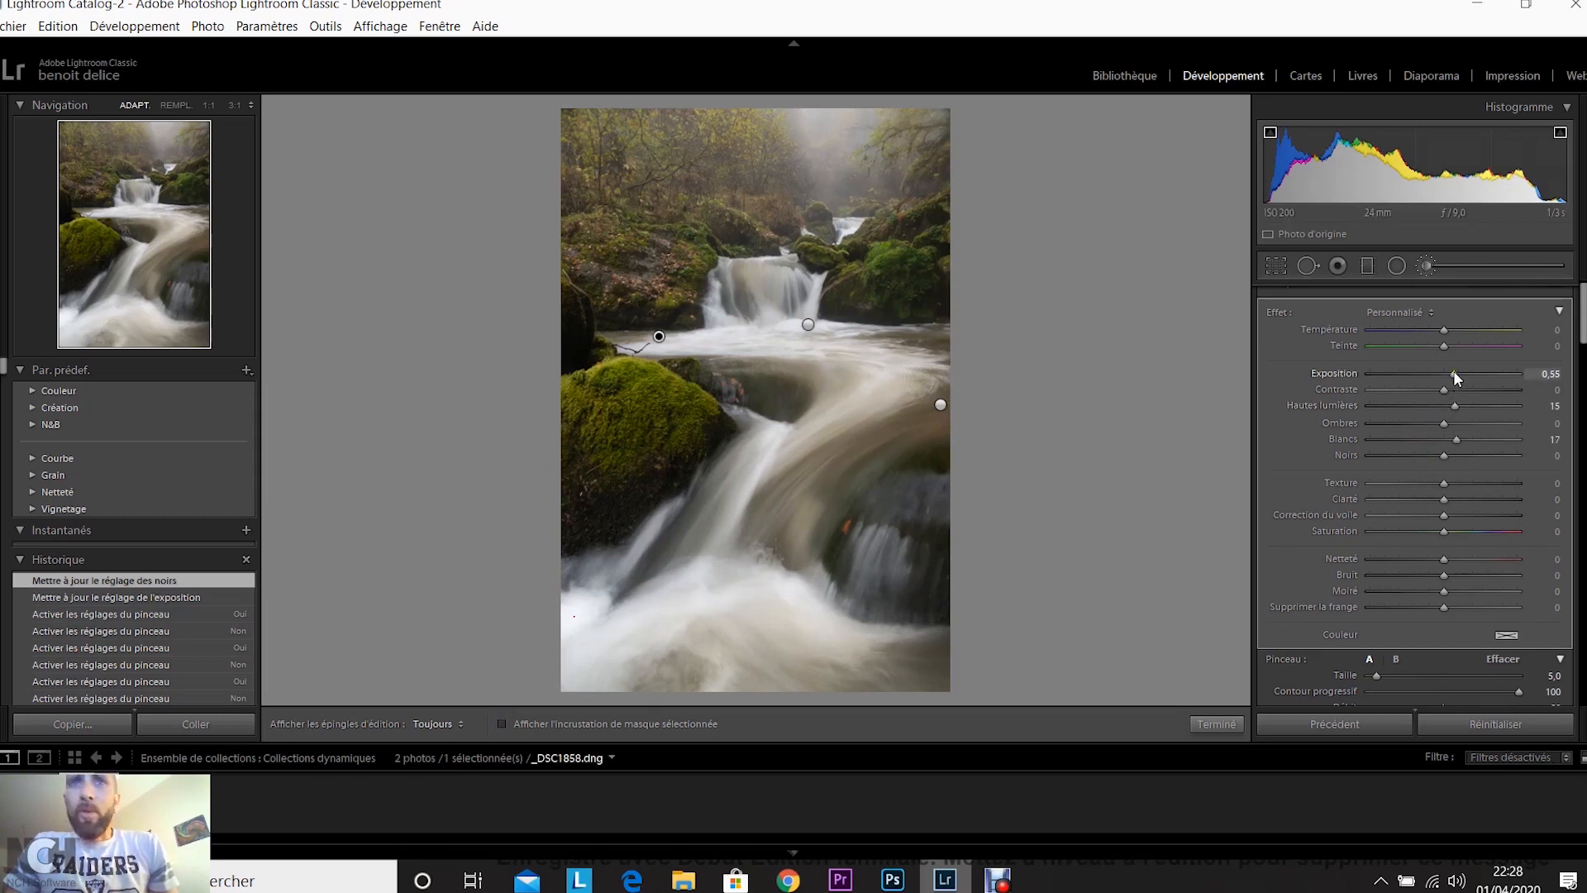
{"action": "left_click", "coordinate": [1456, 441]}
{"action": "left_click_drag", "start_coordinate": [1457, 444], "coordinate": [1446, 446]}
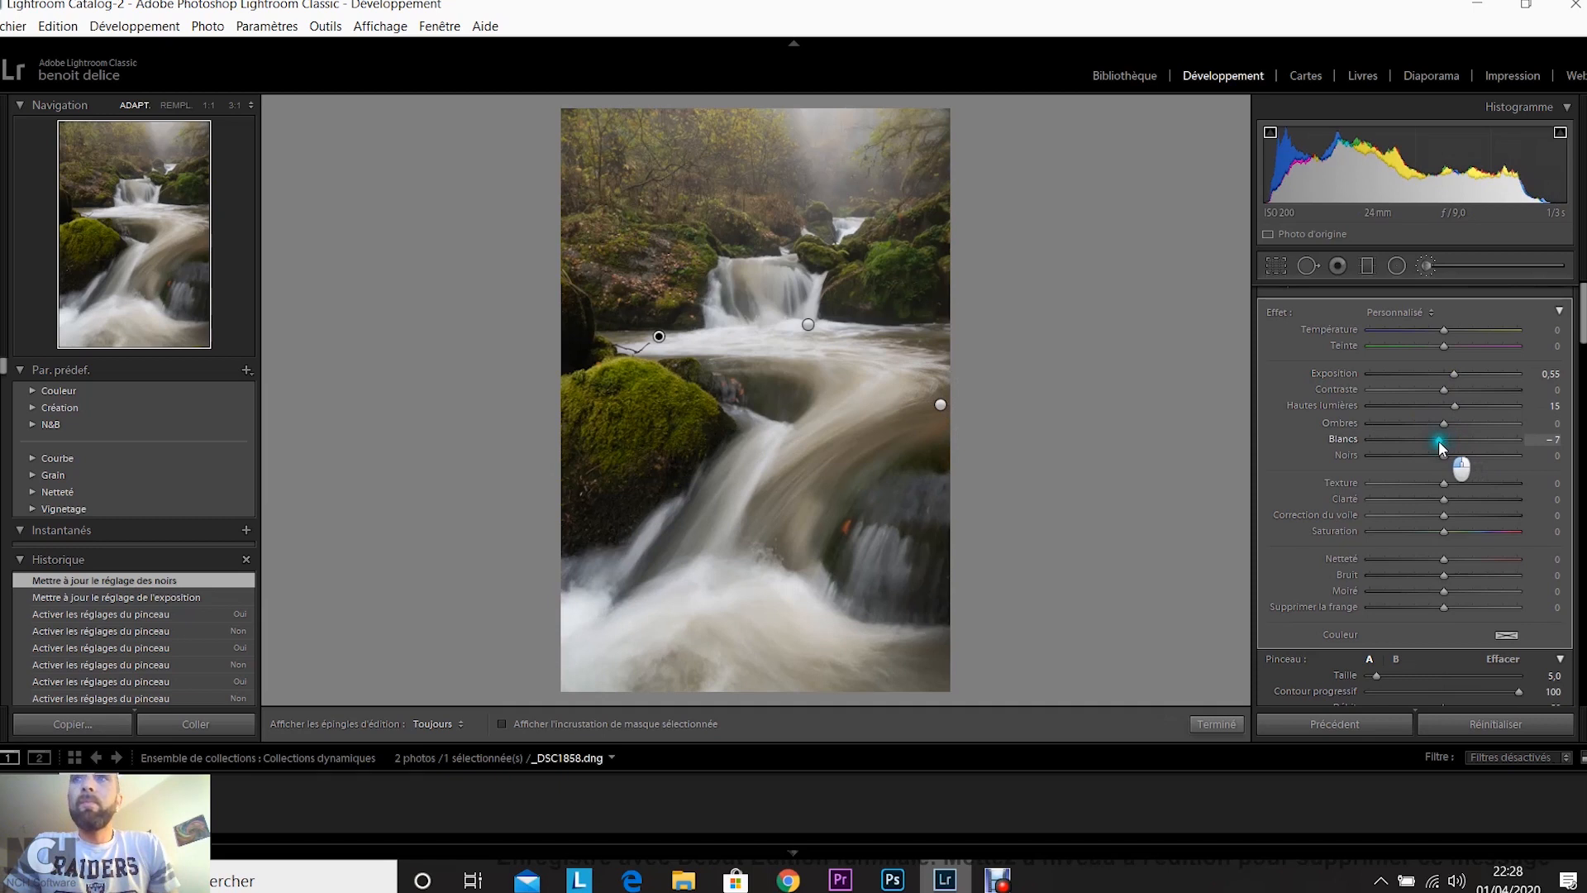
{"action": "left_click_drag", "start_coordinate": [1438, 440], "coordinate": [1436, 434]}
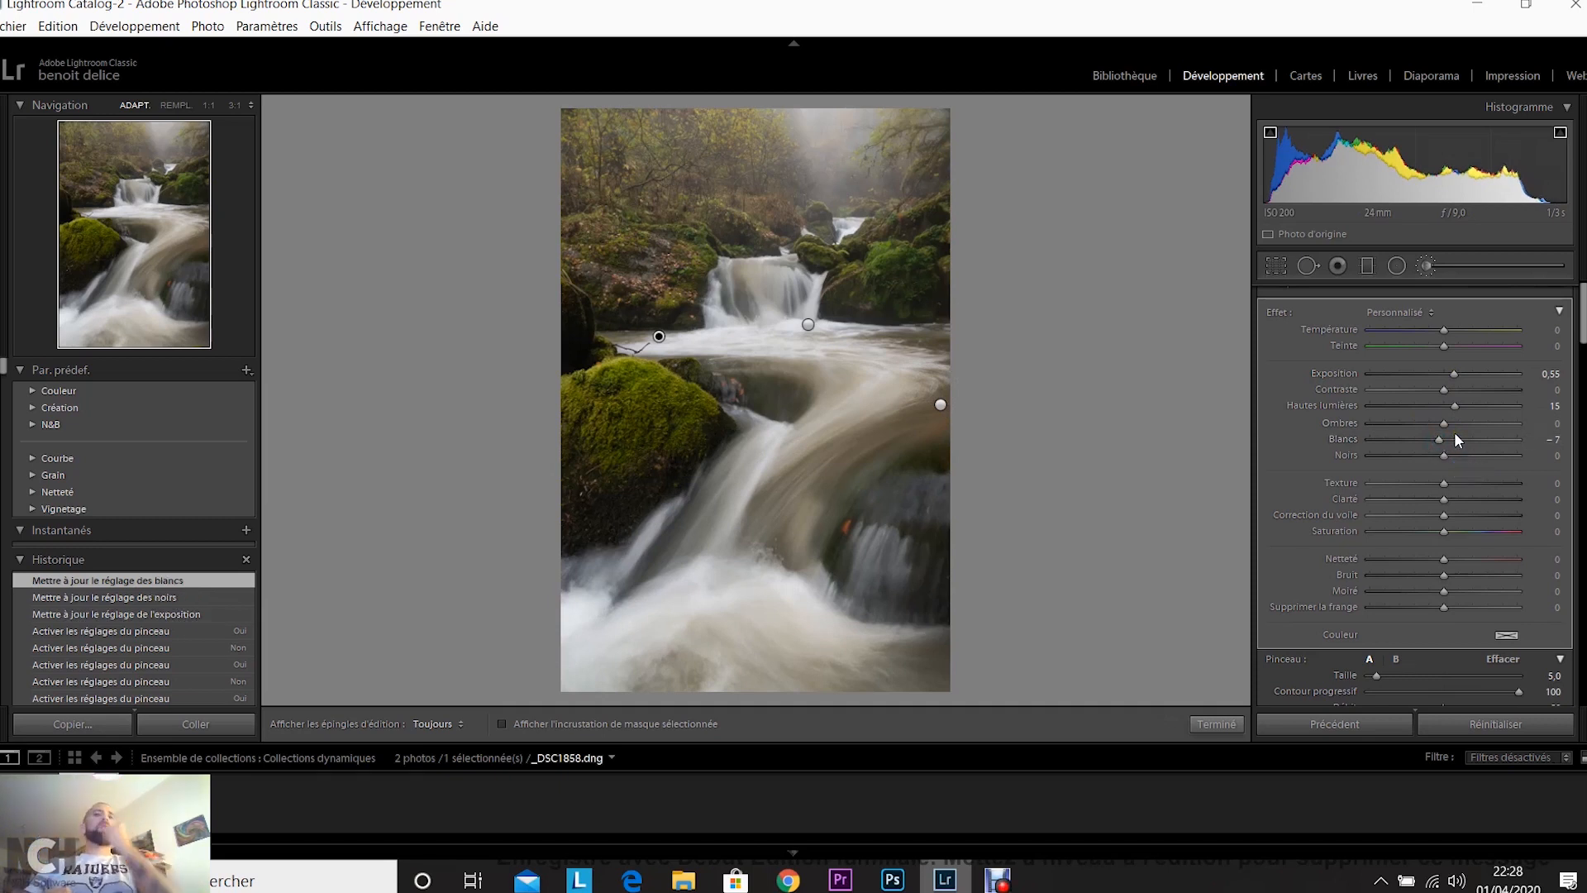
Close the adjustment brush and compare the original and developed photo in the side-by-side before/after view
{"action": "key", "text": "k"}
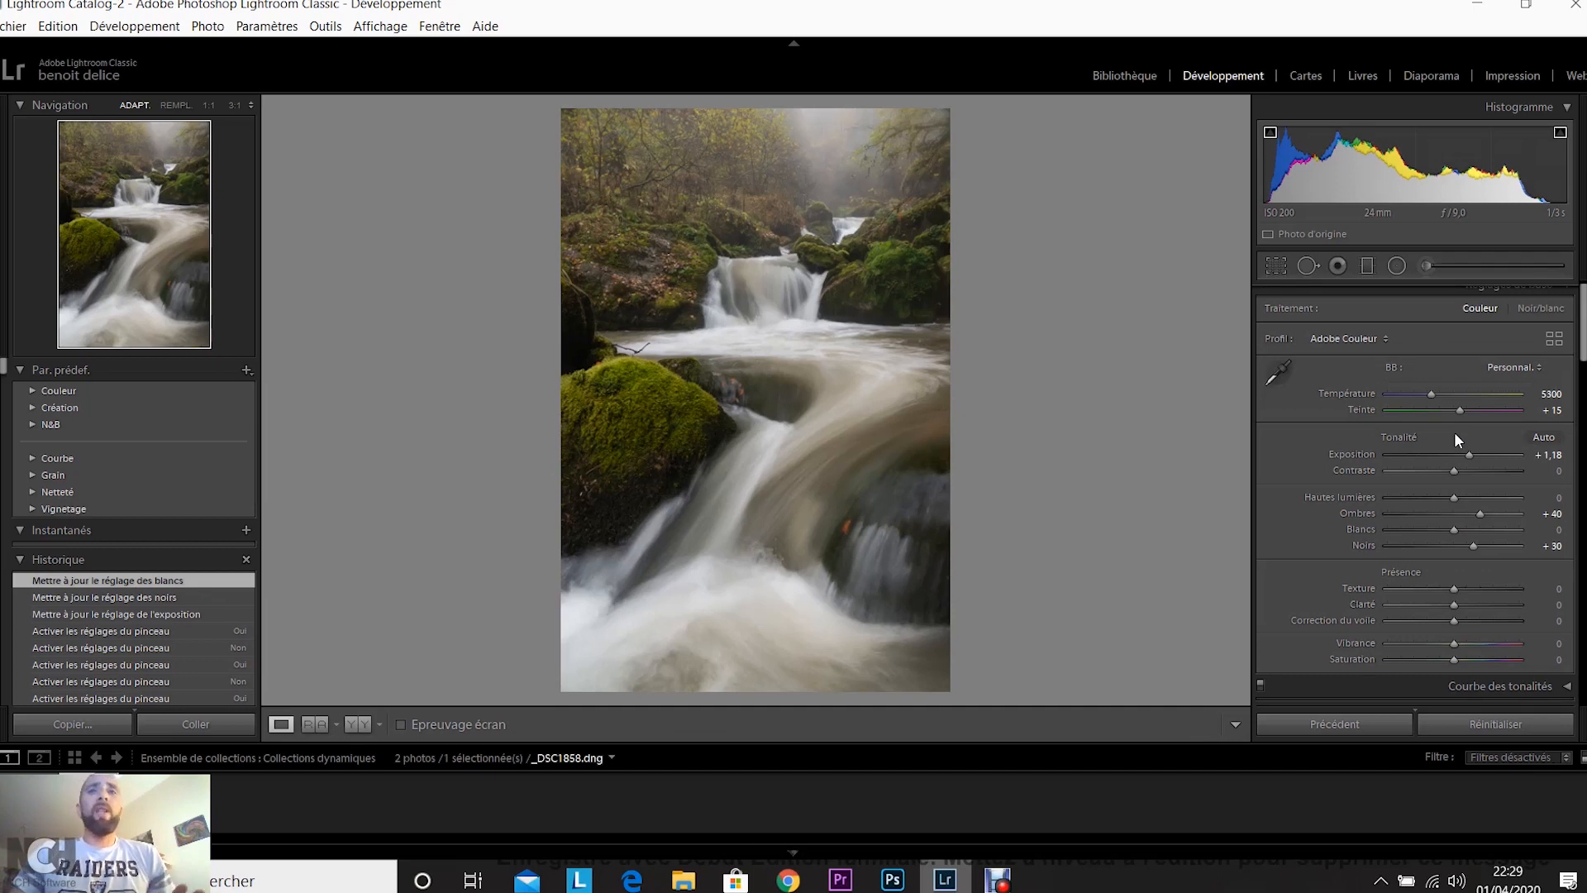
{"action": "left_click", "coordinate": [357, 725]}
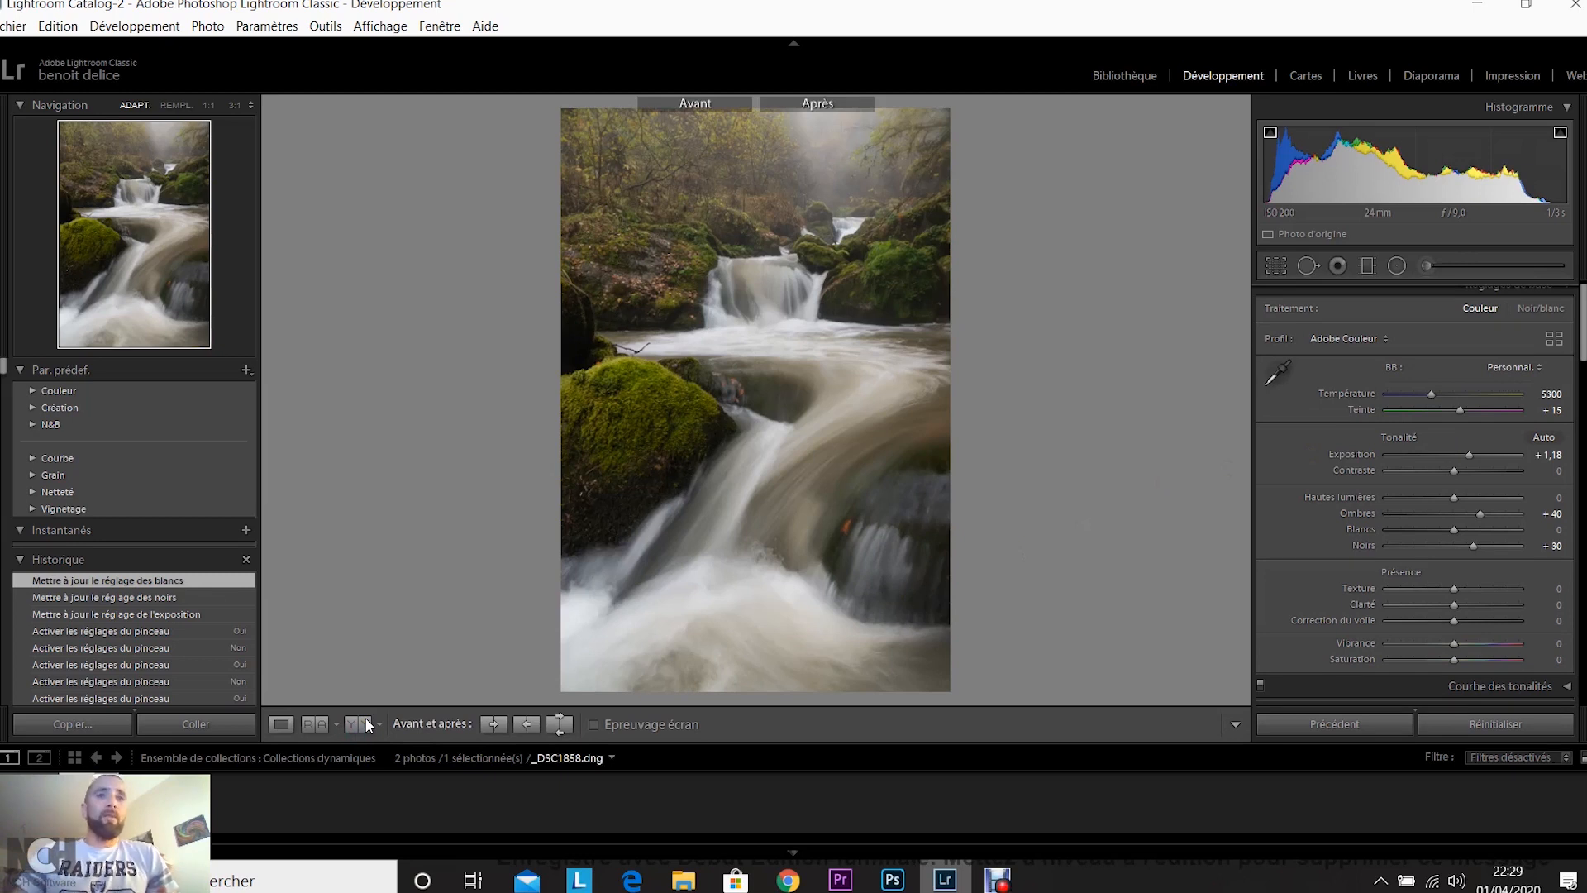
{"action": "left_click", "coordinate": [369, 725]}
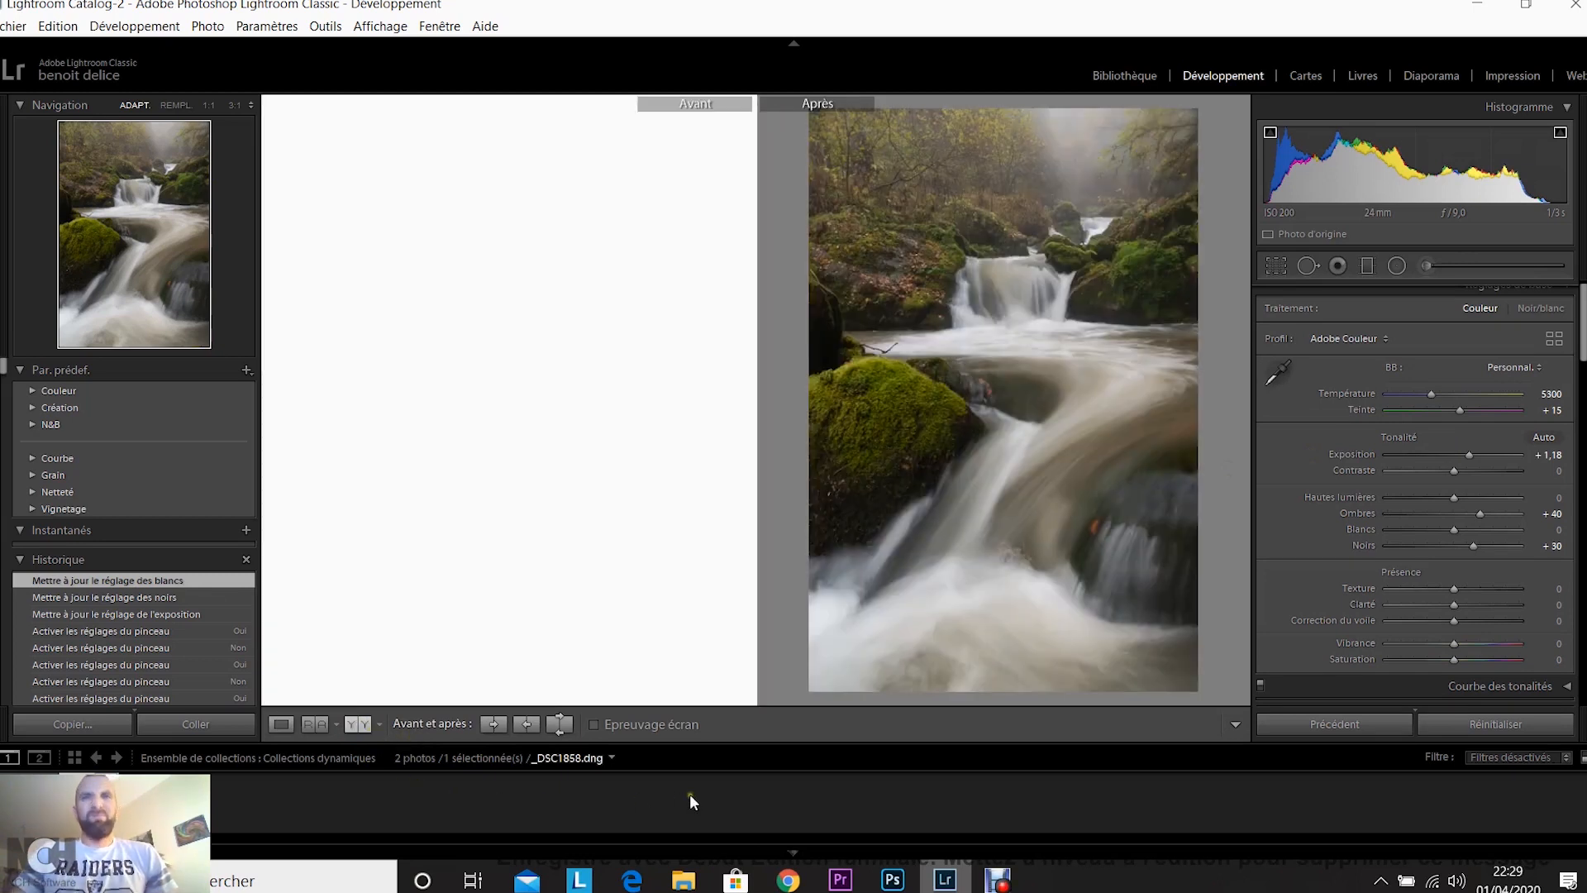